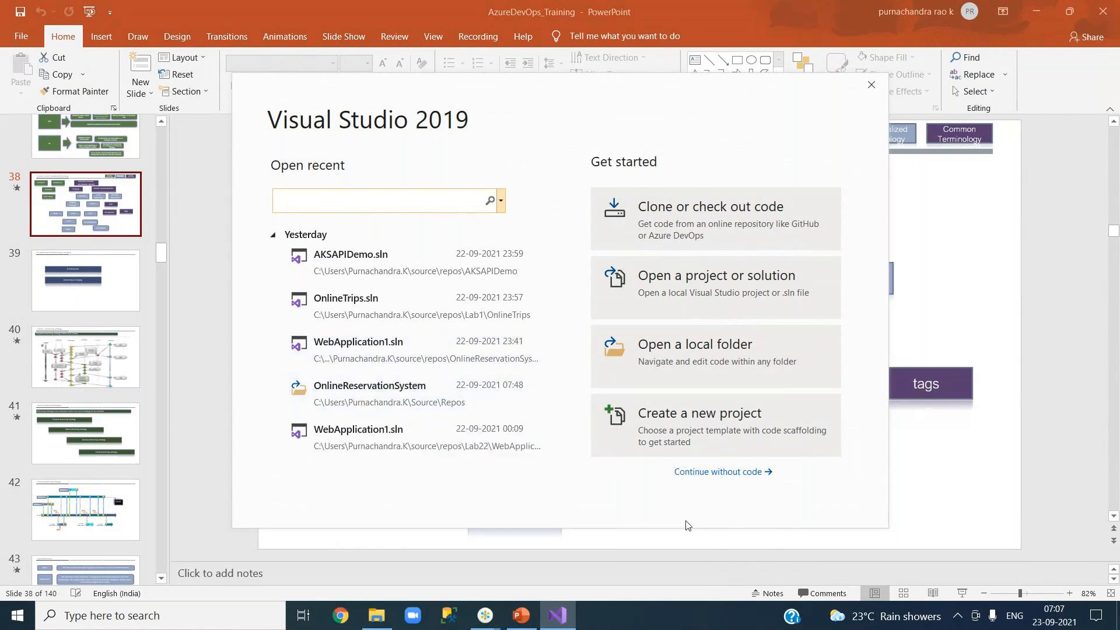
Step: Skip the start window, open the recent WebApplication1.sln from OnlineReservationSystem, and show Solution Explorer
click(718, 473)
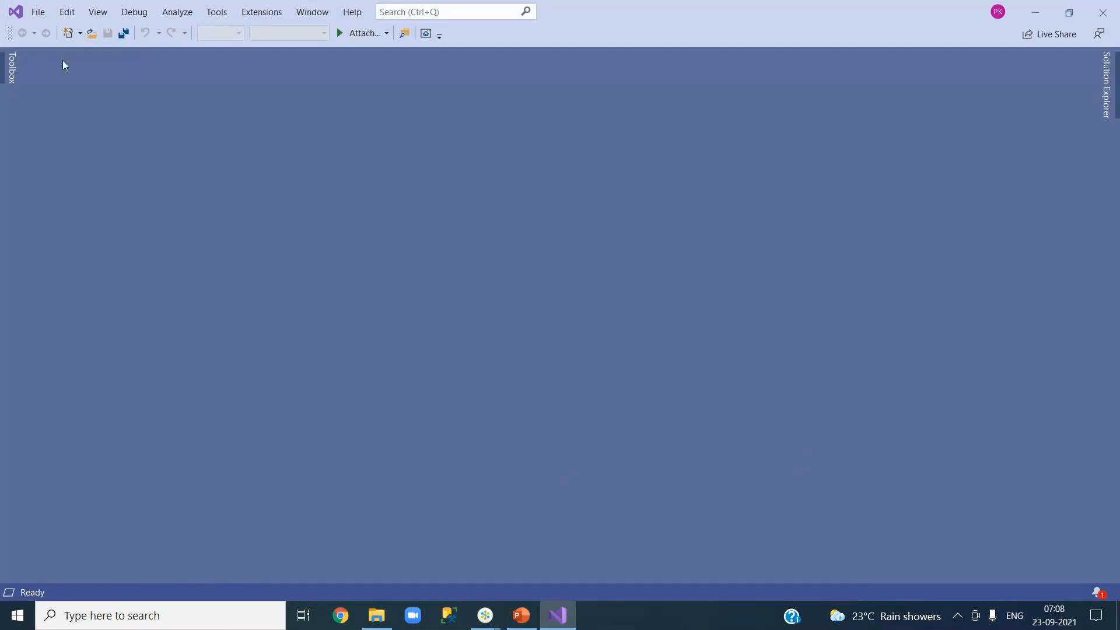
click(39, 13)
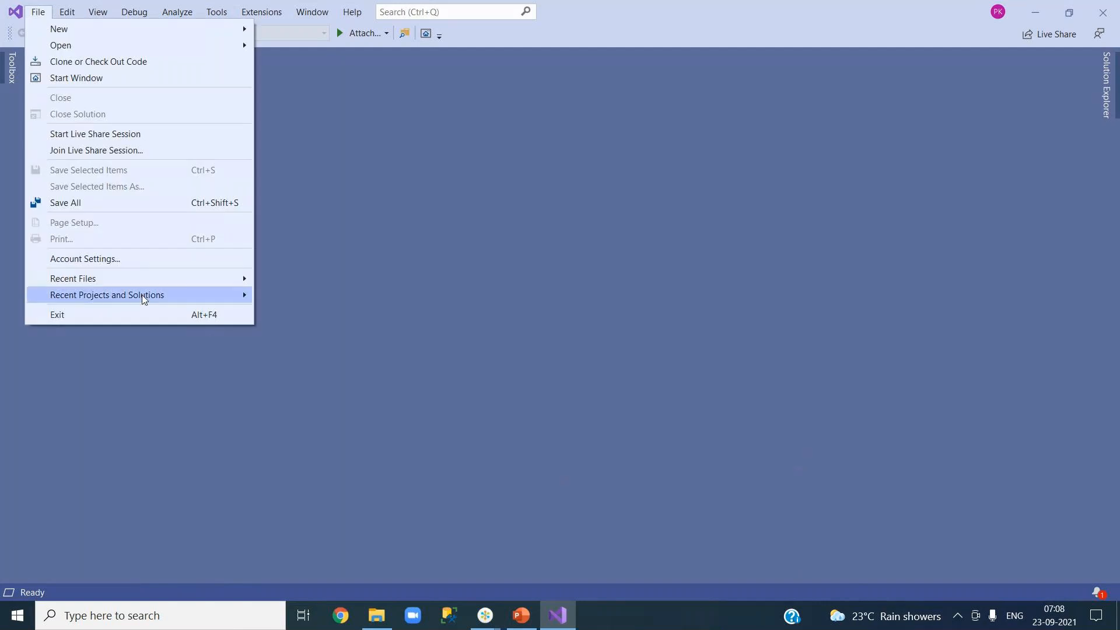
mouse_move(150, 295)
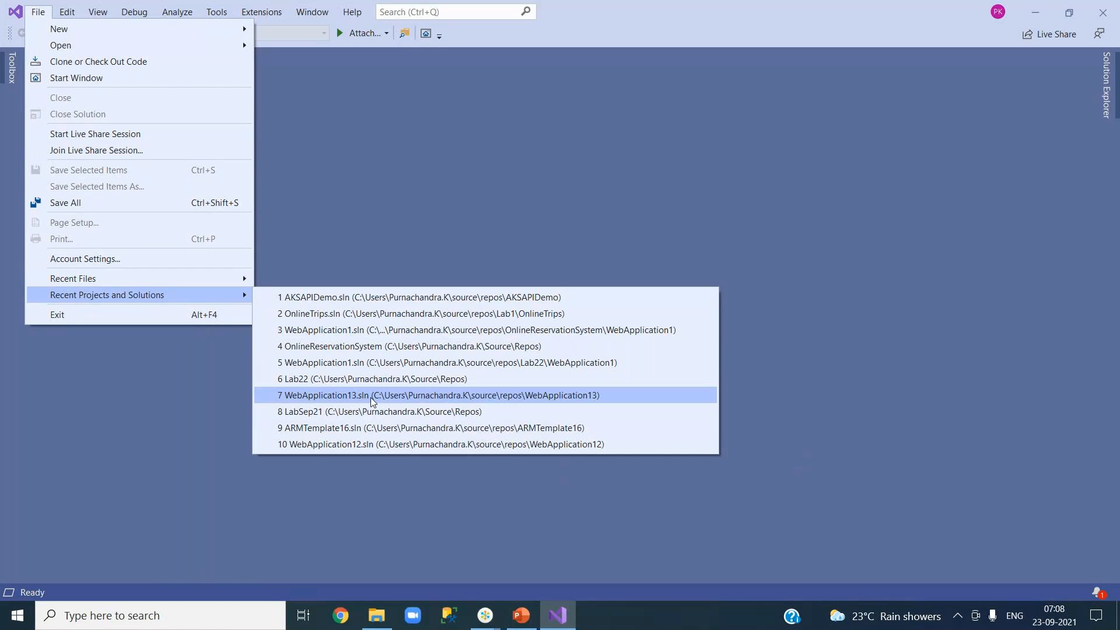
click(356, 331)
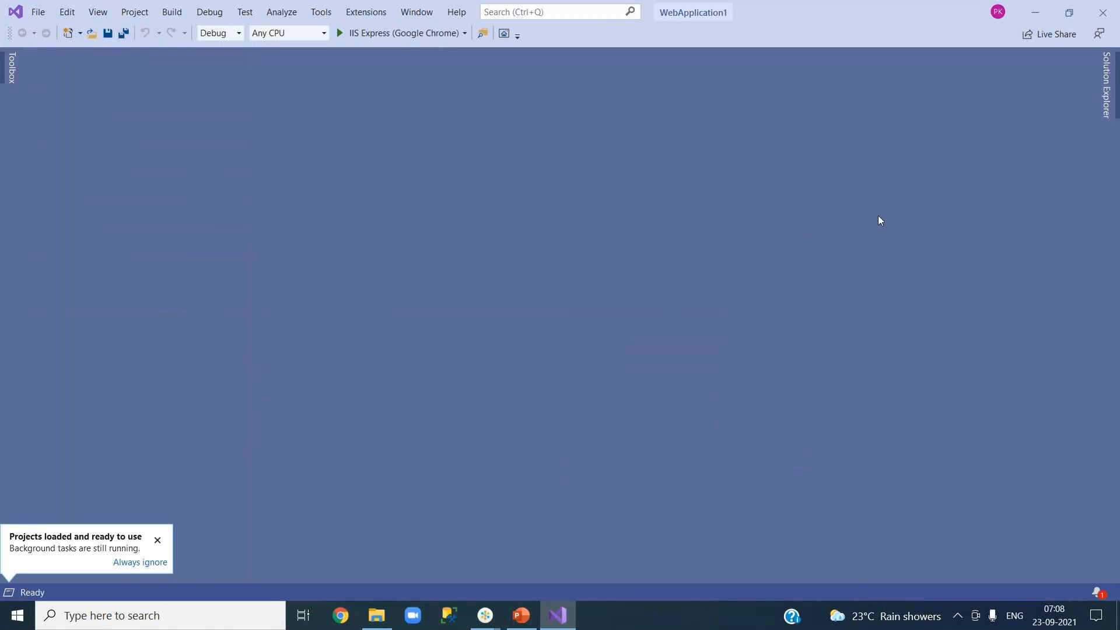
click(1108, 85)
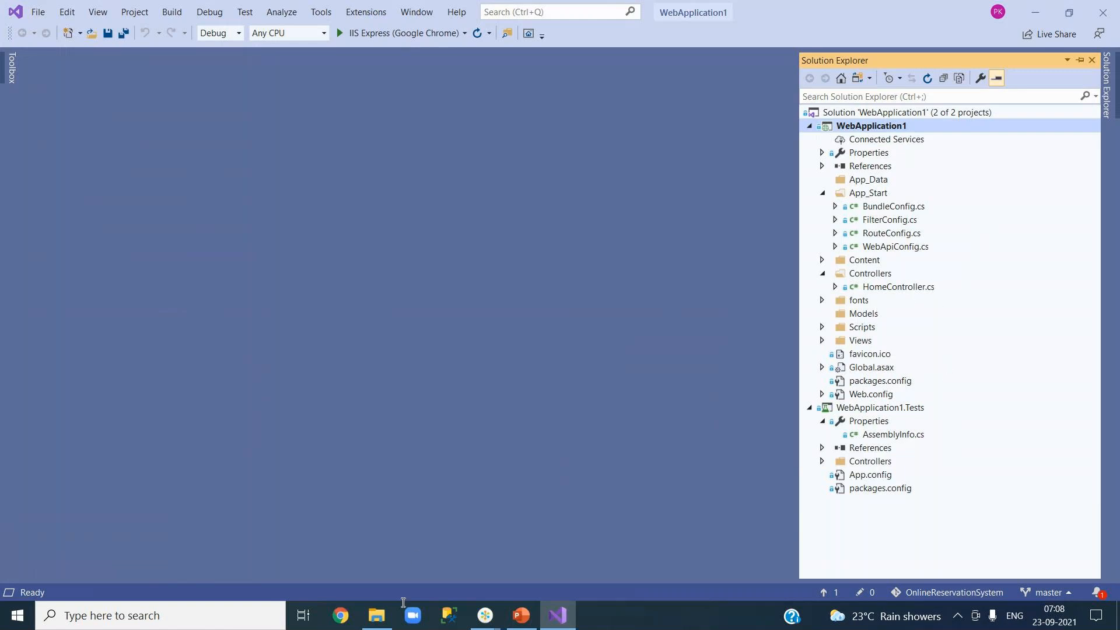
click(345, 618)
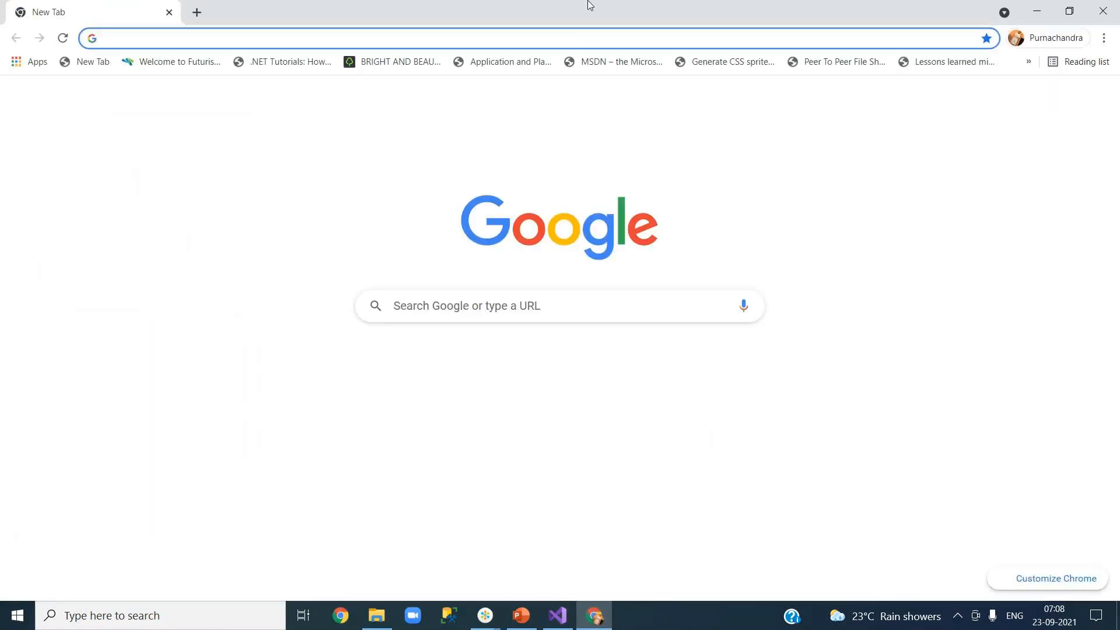
Step: Navigate the browser to the Azure DevOps site, dev.azure.com
text(az)
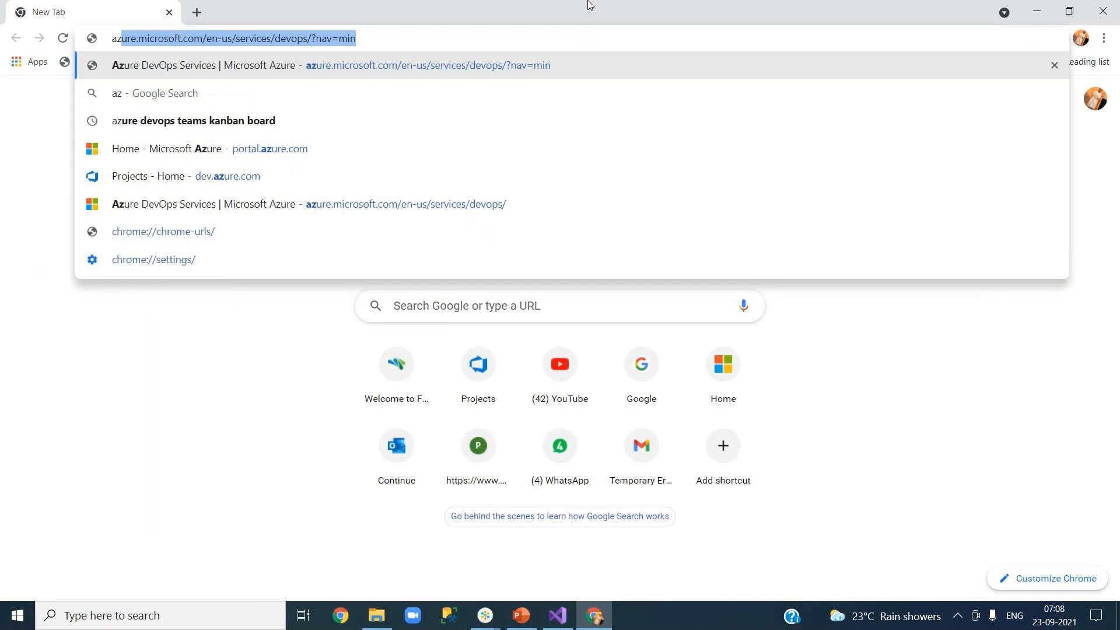
key(BackSpace)
key(BackSpace)
key(BackSpace)
text(de)
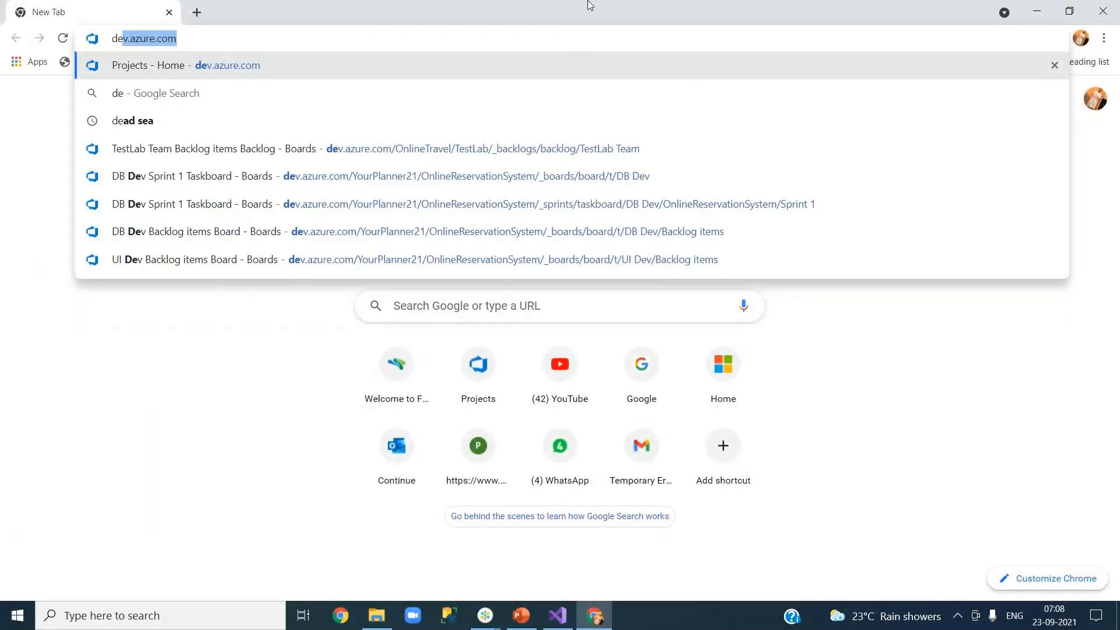
key(Return)
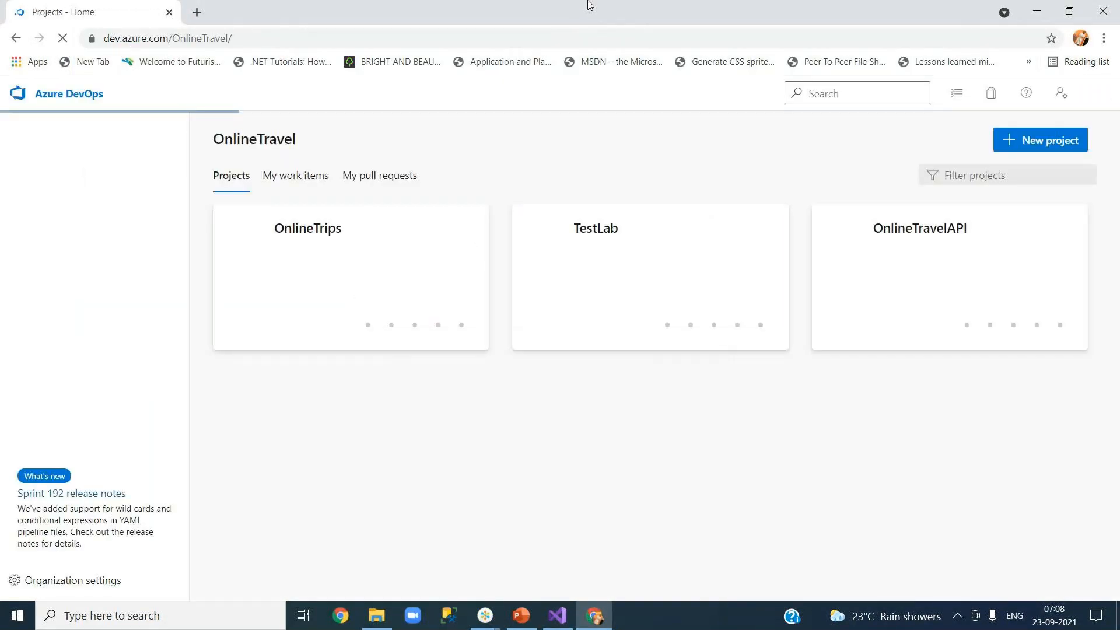
Step: Open the empty Repos Files page of YourPlanner21's OnlineReservationSystem project
click(37, 198)
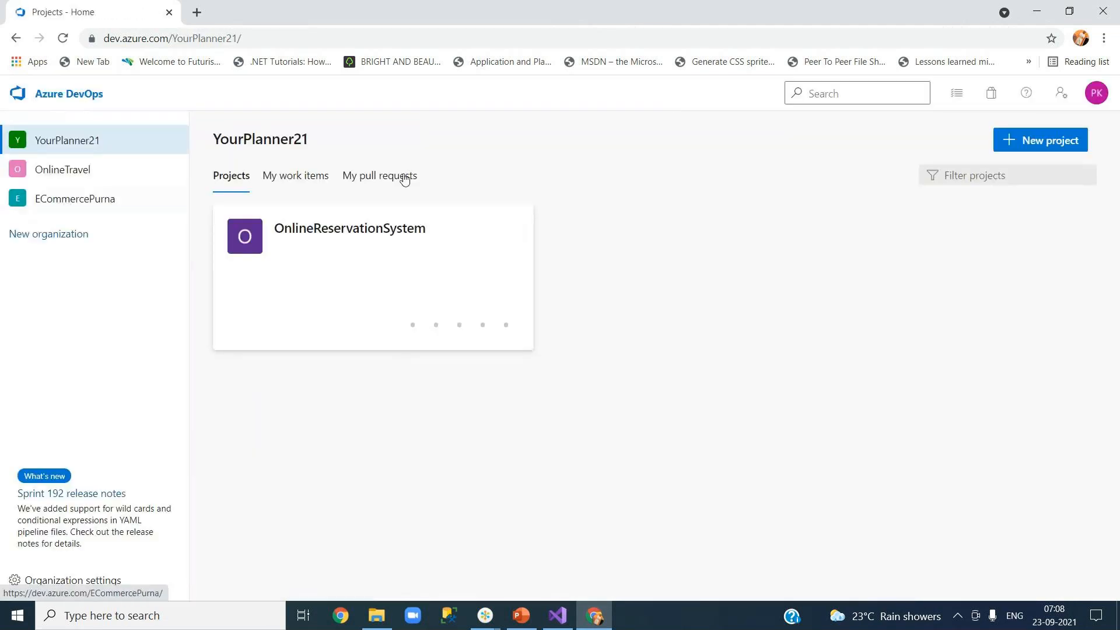
click(344, 234)
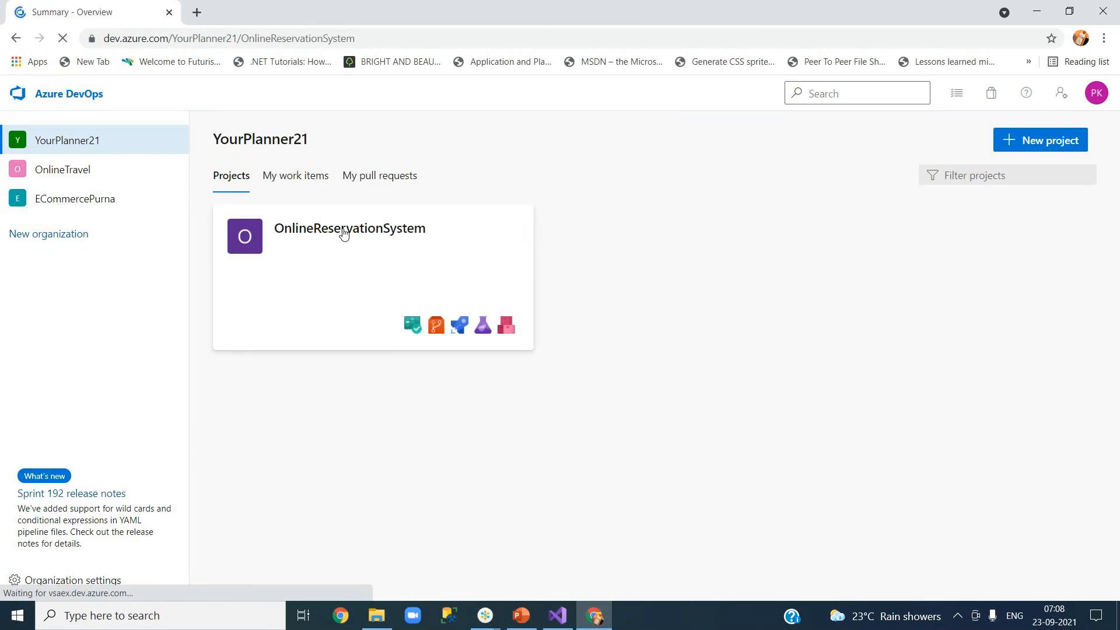
mouse_move(118, 334)
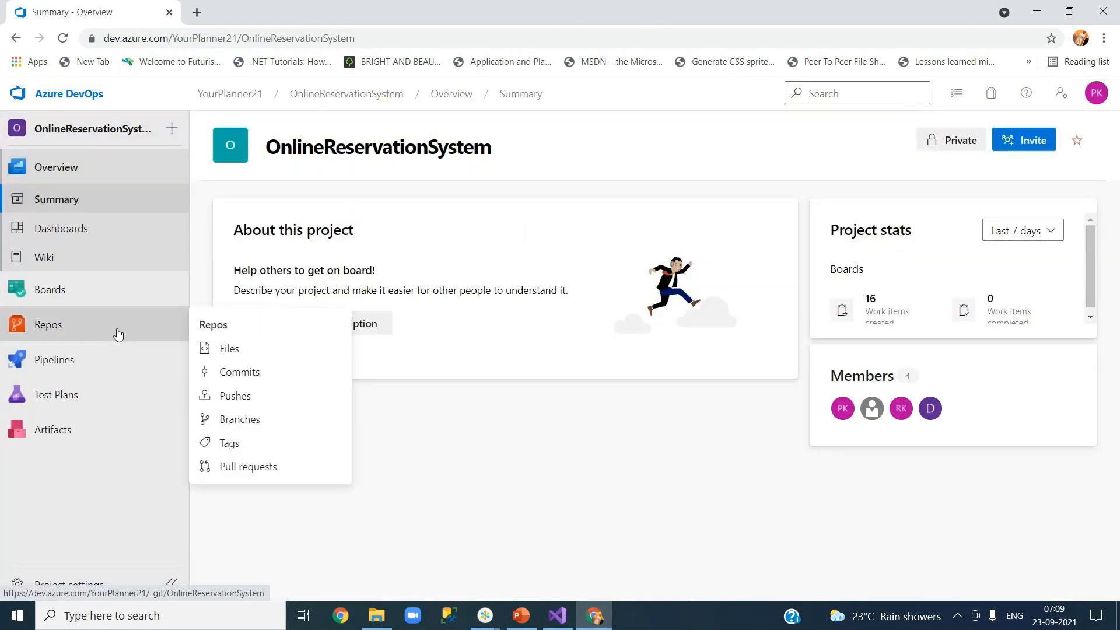
click(244, 354)
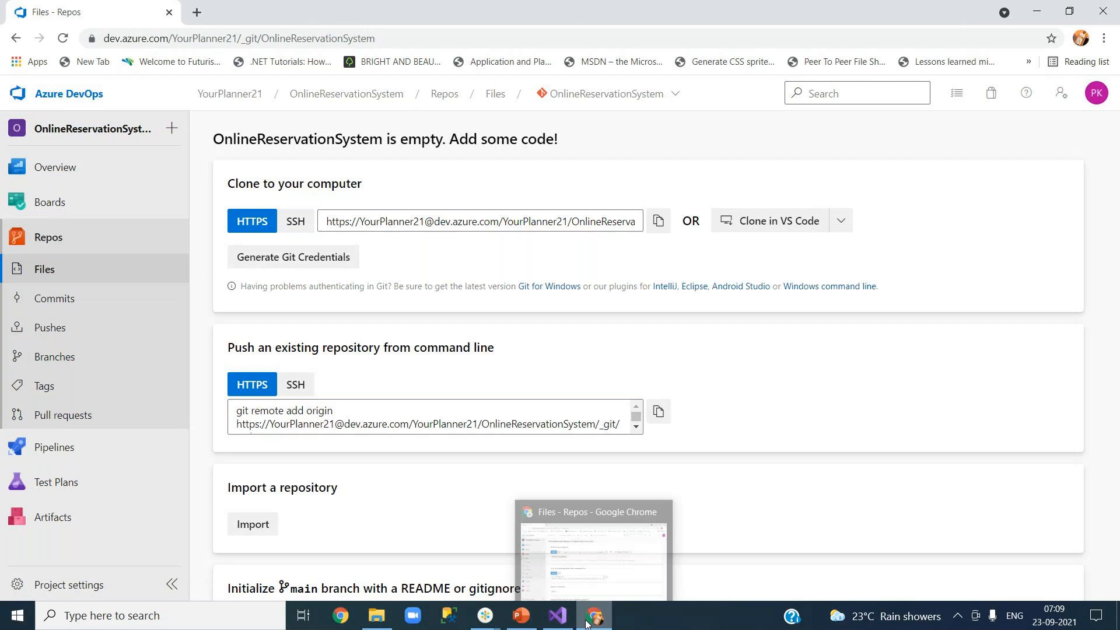
click(558, 615)
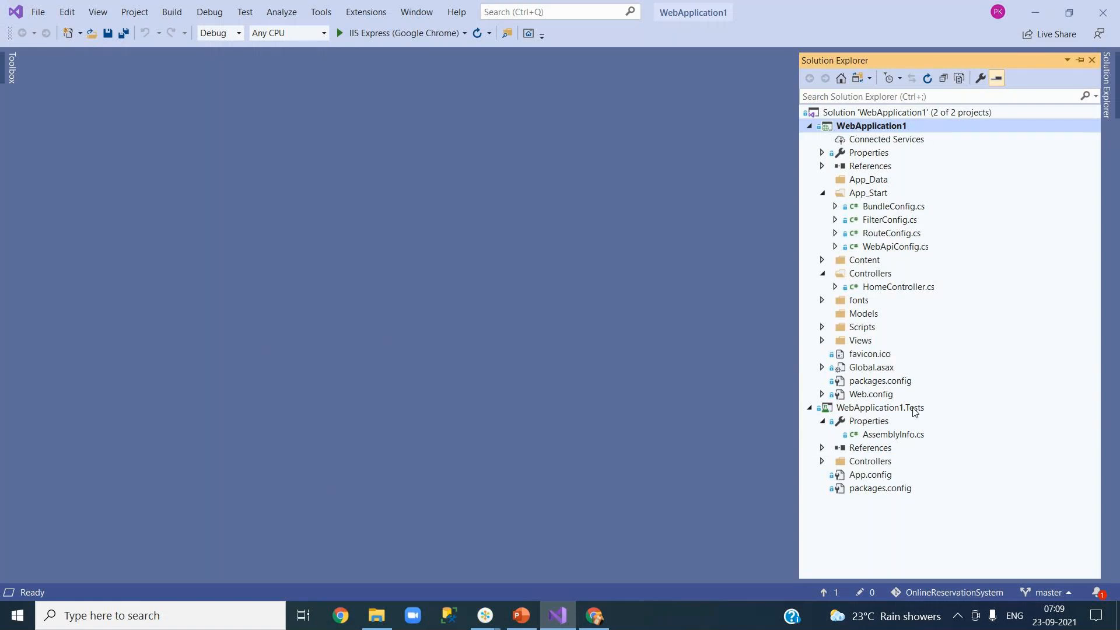
Step: Collapse WebApplication1.Tests, check Team Explorer Changes shows nothing pending, and return to Solution Explorer
click(809, 410)
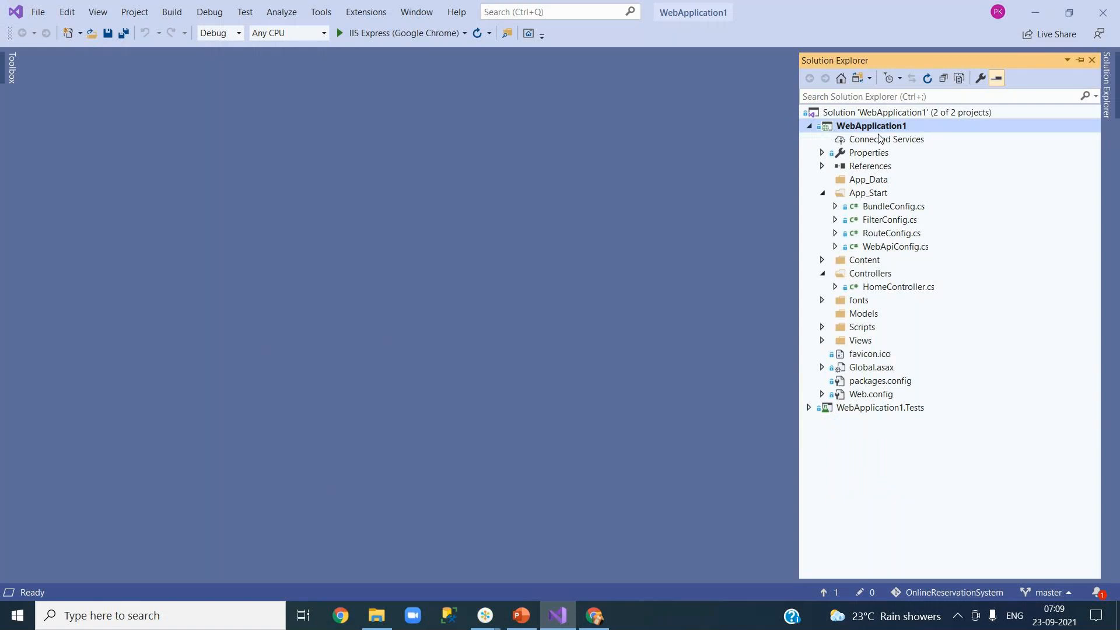
click(99, 13)
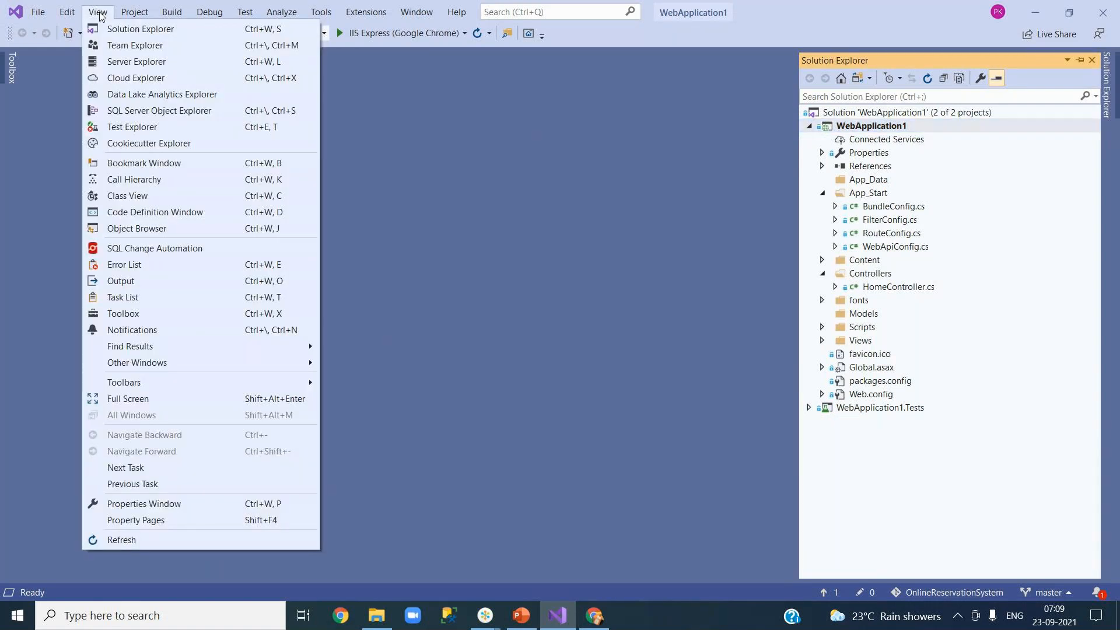
click(135, 44)
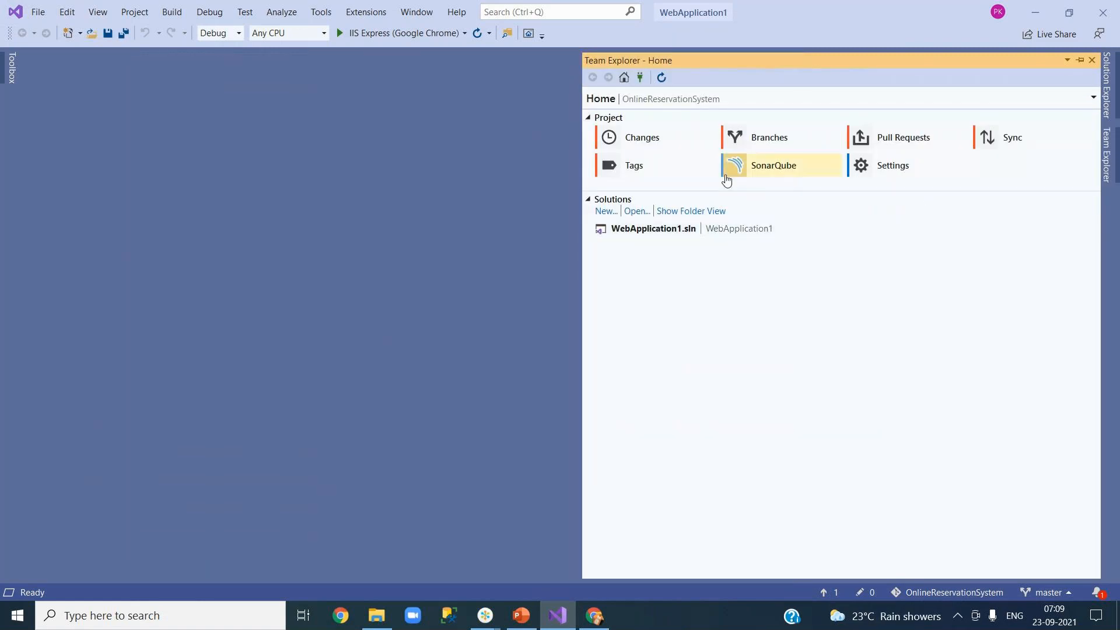
click(635, 141)
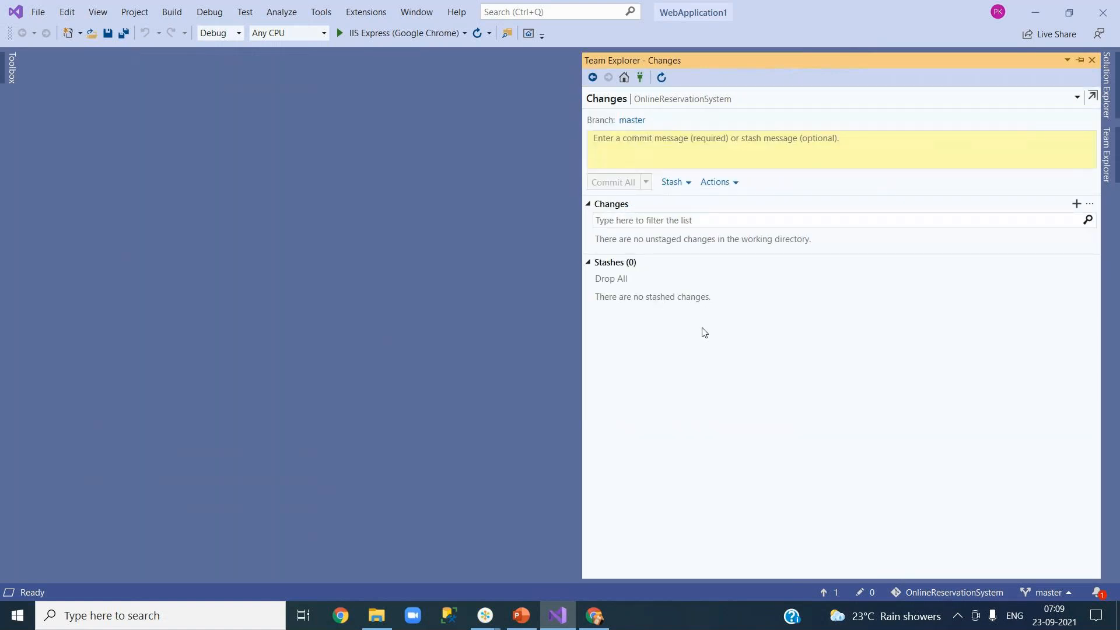
click(1107, 93)
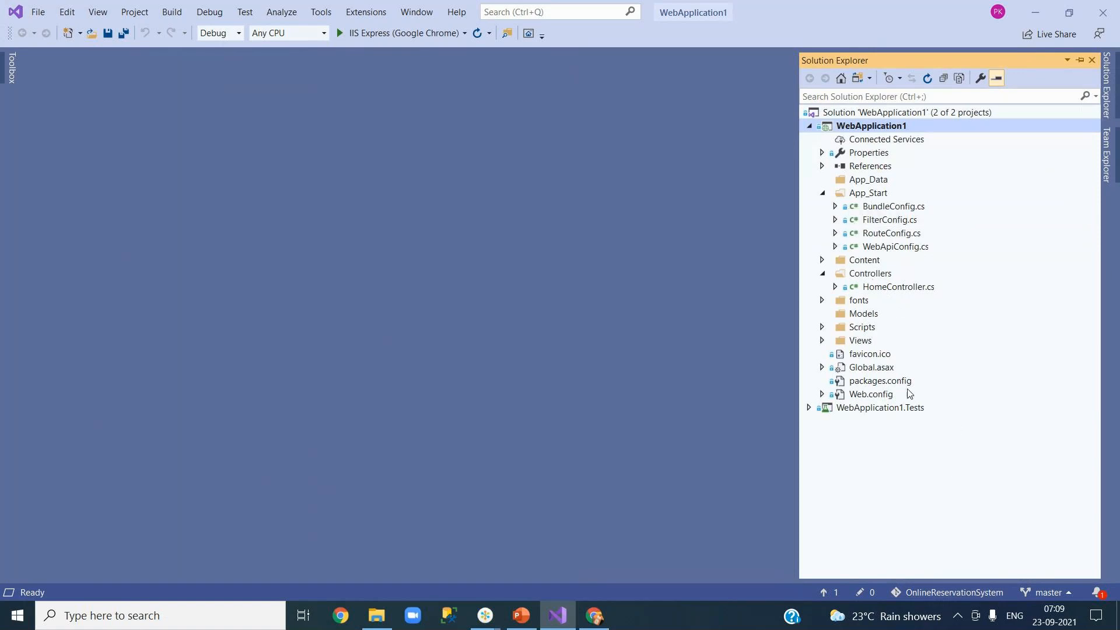
click(1107, 133)
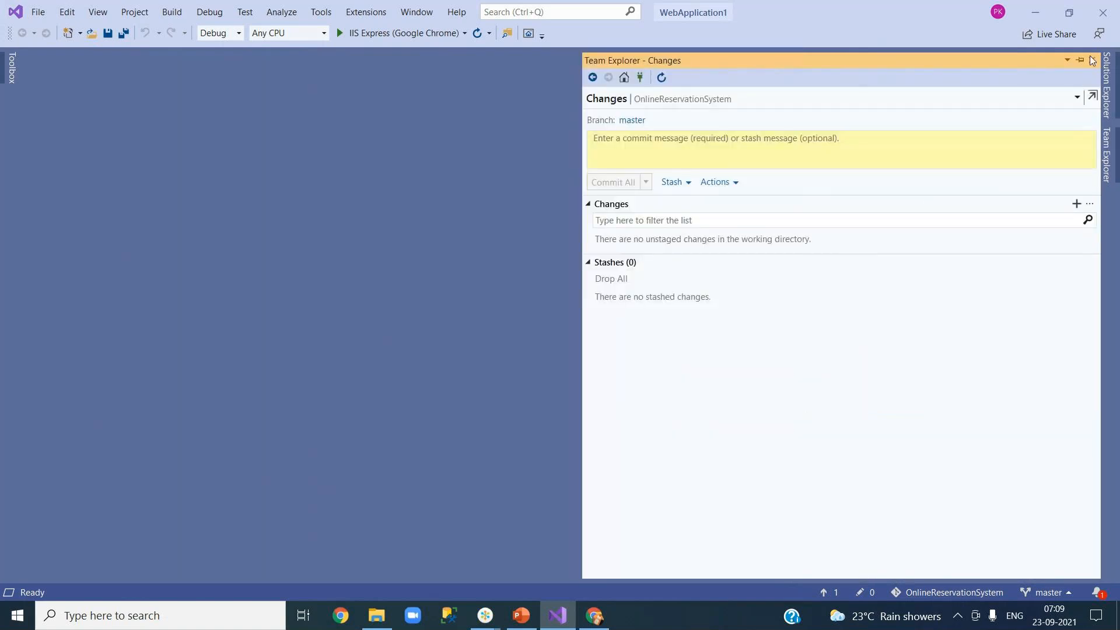
click(1106, 85)
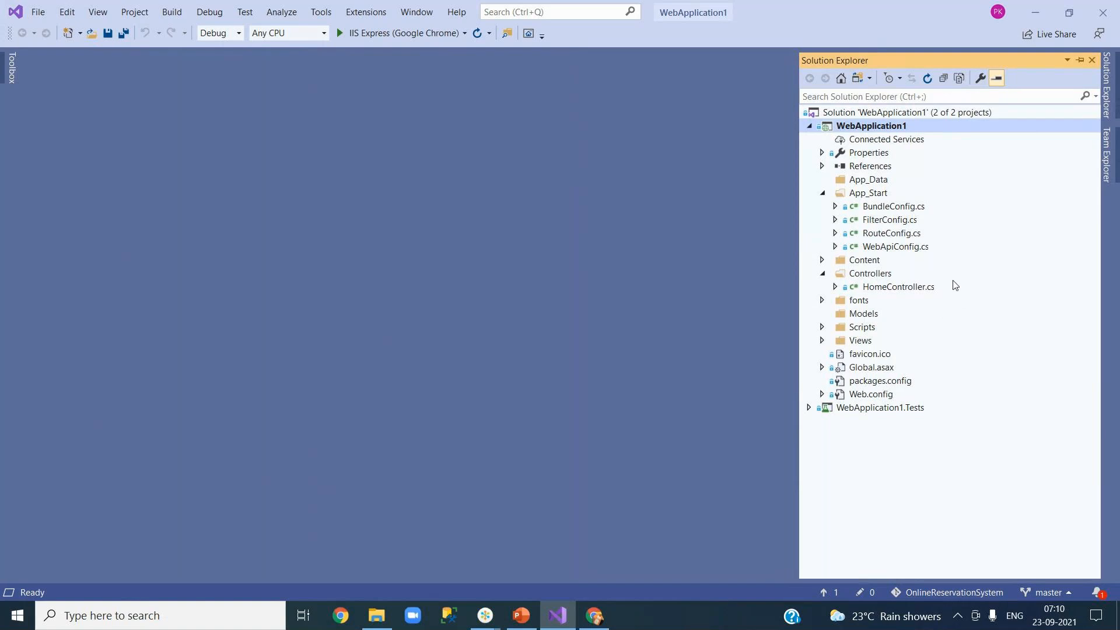
click(342, 616)
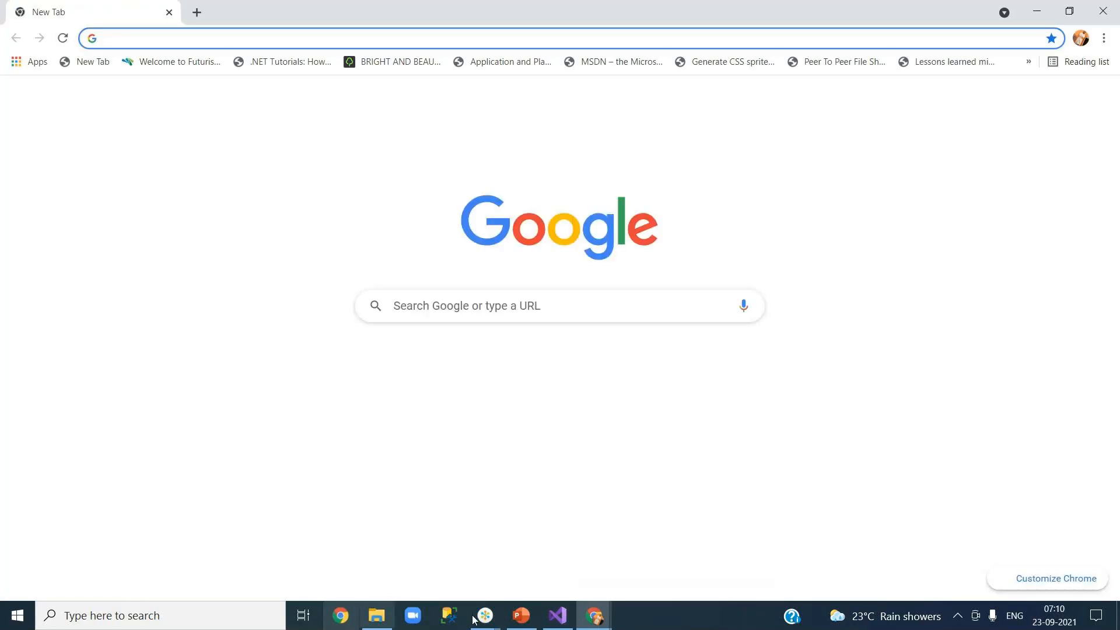
click(593, 621)
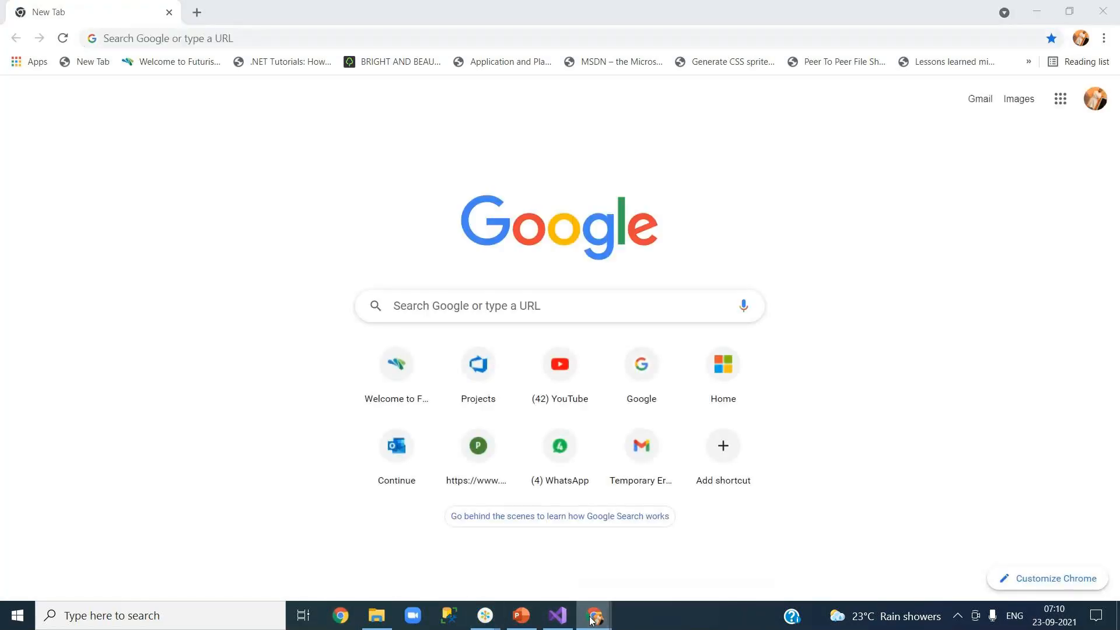
mouse_move(592, 621)
click(557, 561)
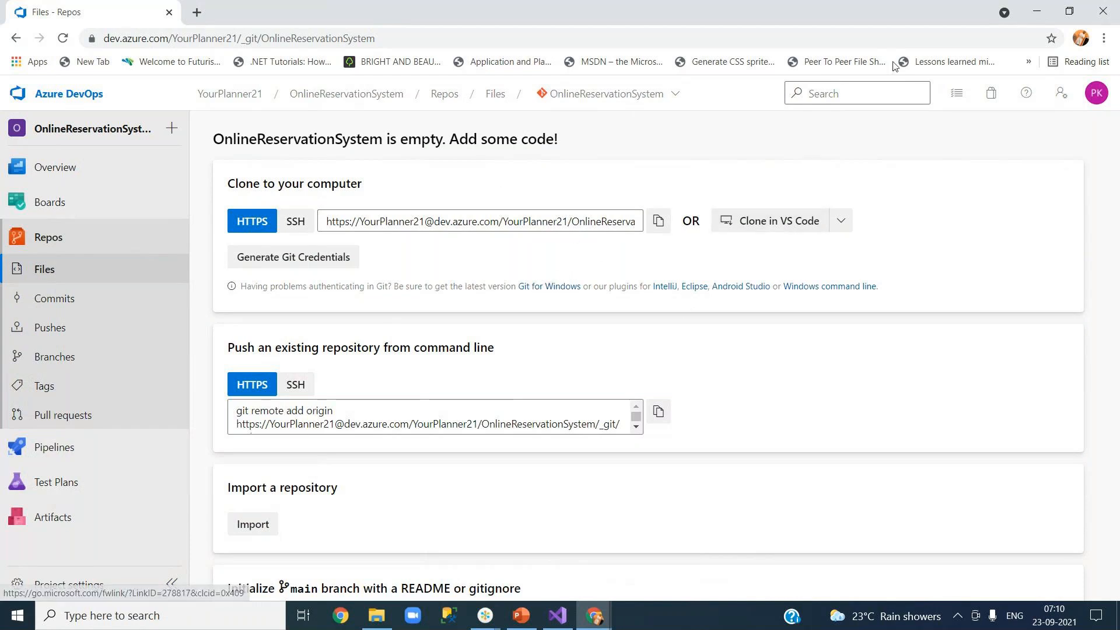
mouse_move(593, 620)
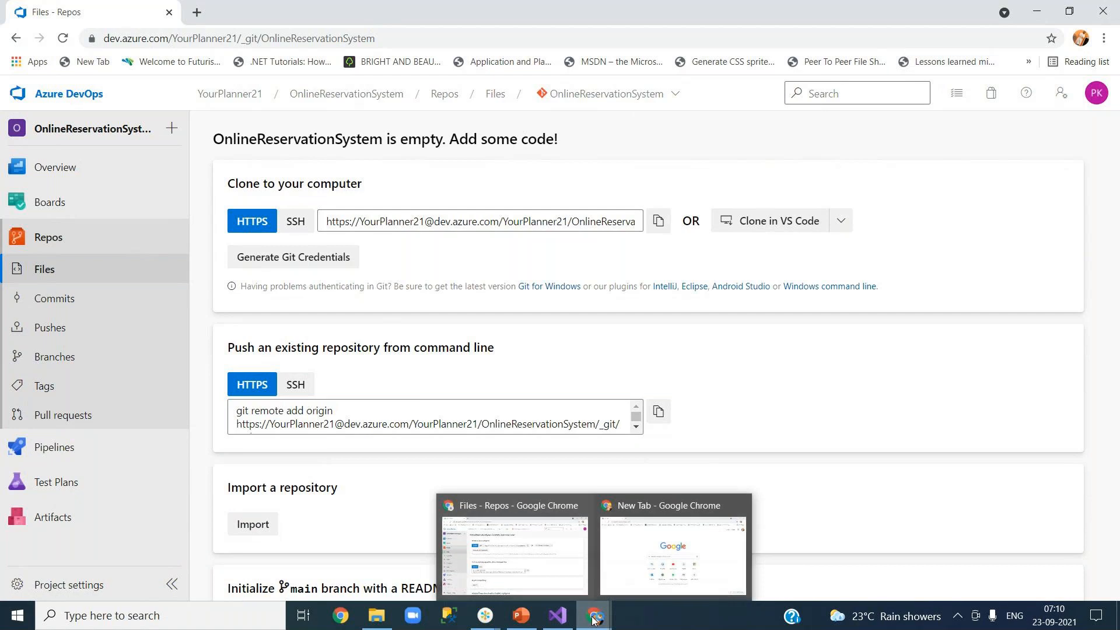
mouse_move(557, 620)
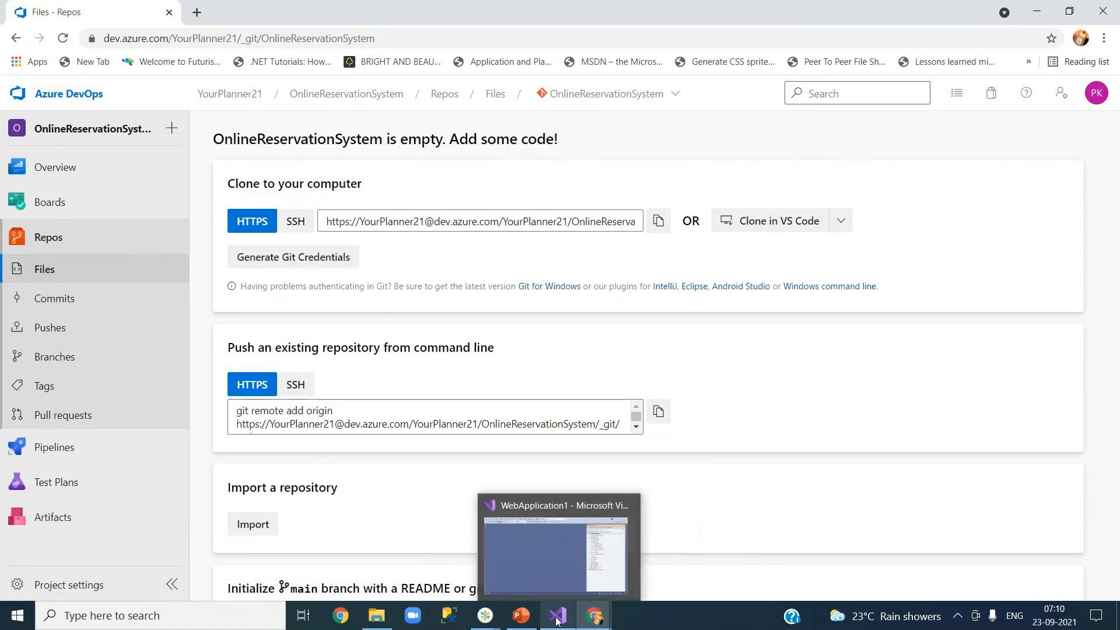
click(557, 620)
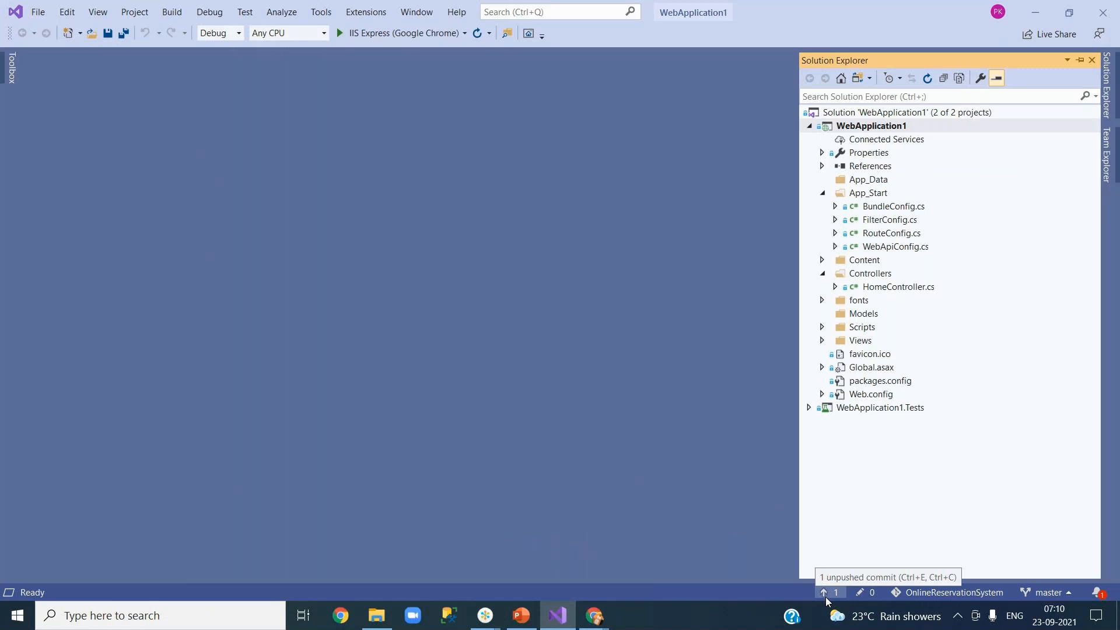
Step: Expand WebApplication1.Tests, then expand and collapse its References node
click(808, 408)
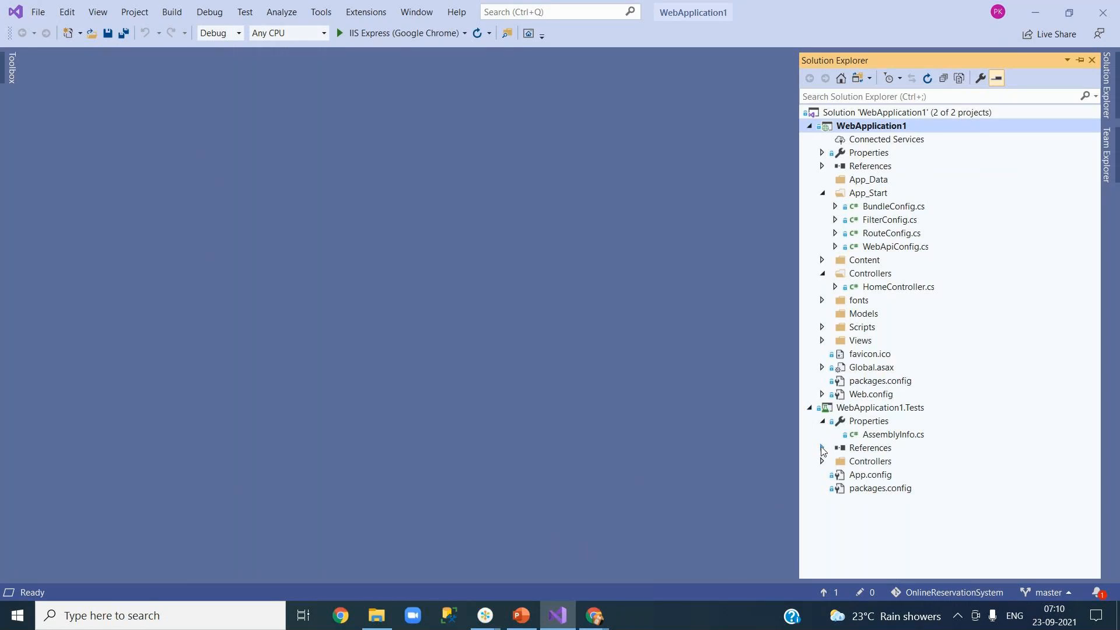
click(821, 449)
click(822, 155)
Step: Type 'test' as a commit message, delete it, and return to Team Explorer Home
click(1110, 161)
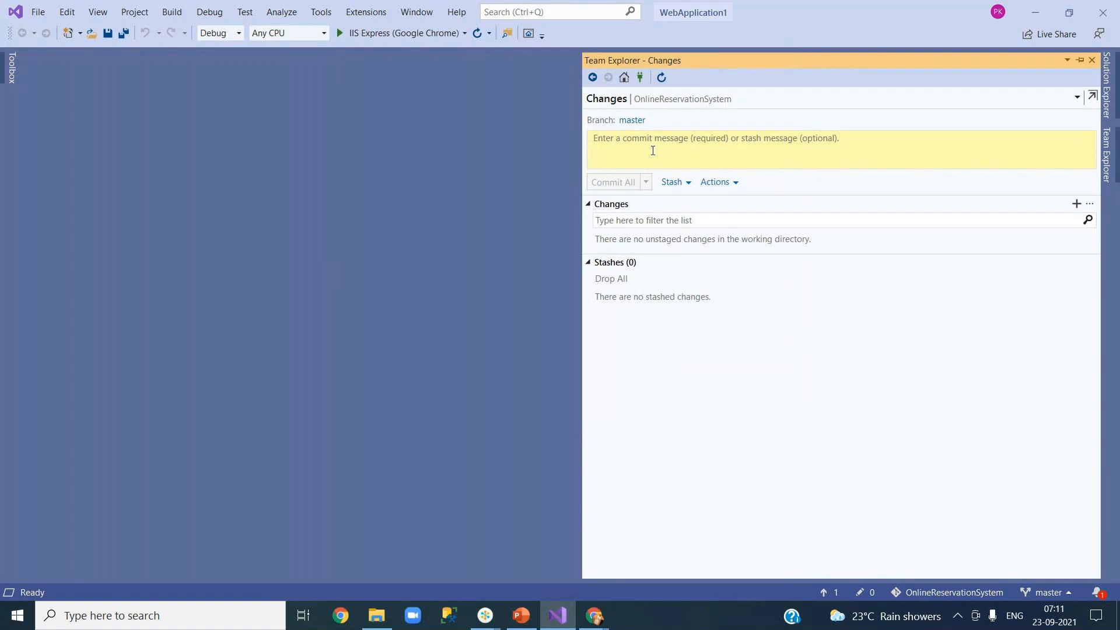
click(625, 81)
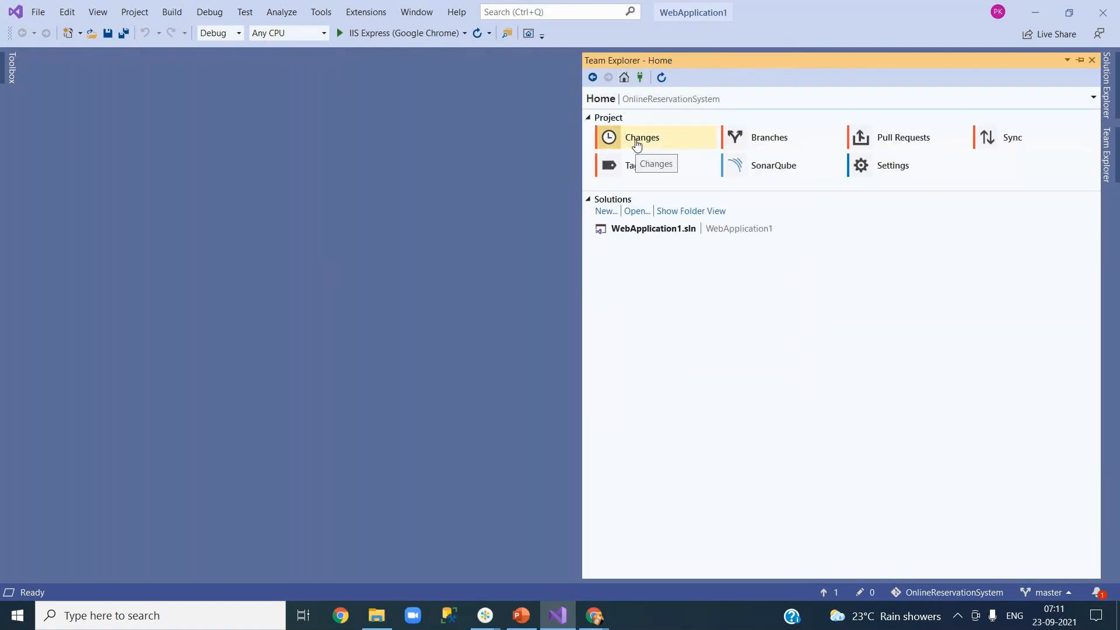
click(636, 140)
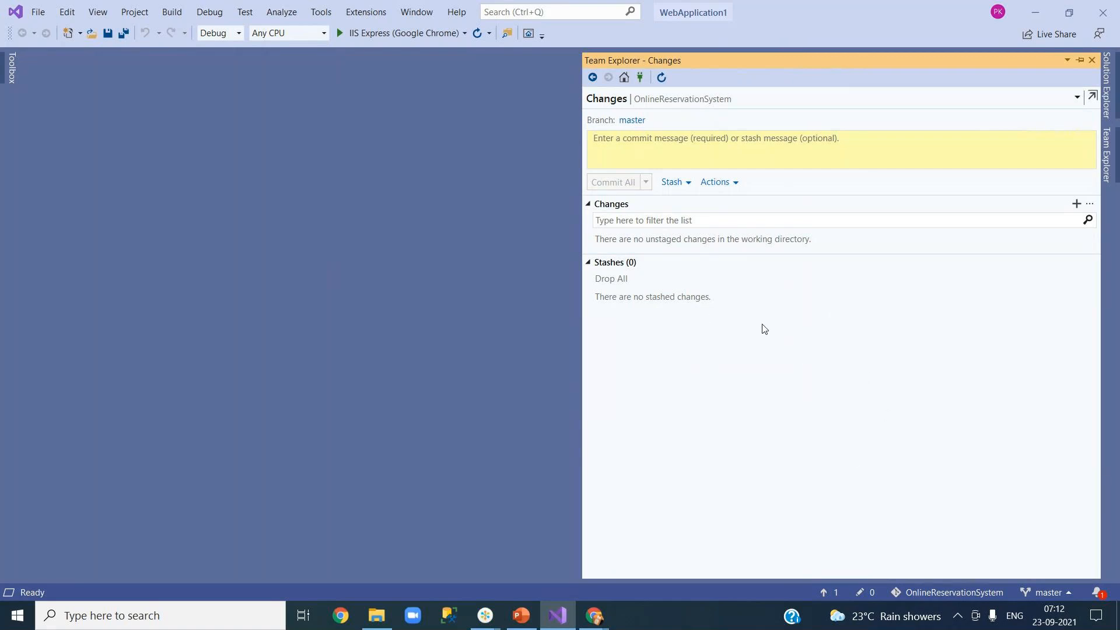
click(648, 146)
text(test)
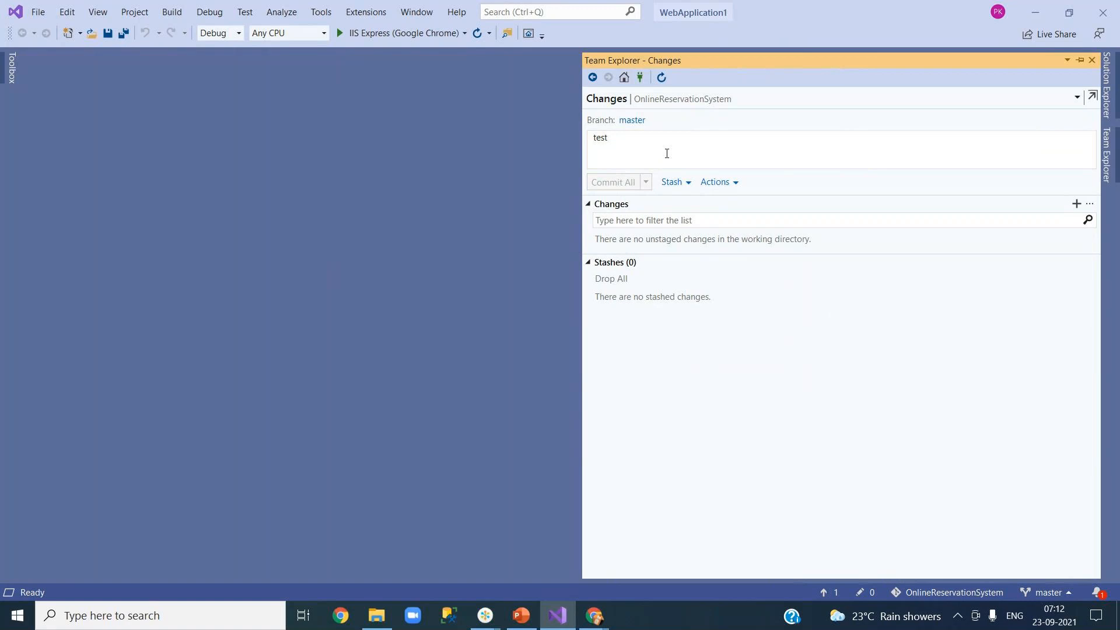
key(BackSpace)
key(BackSpace)
key(BackSpace)
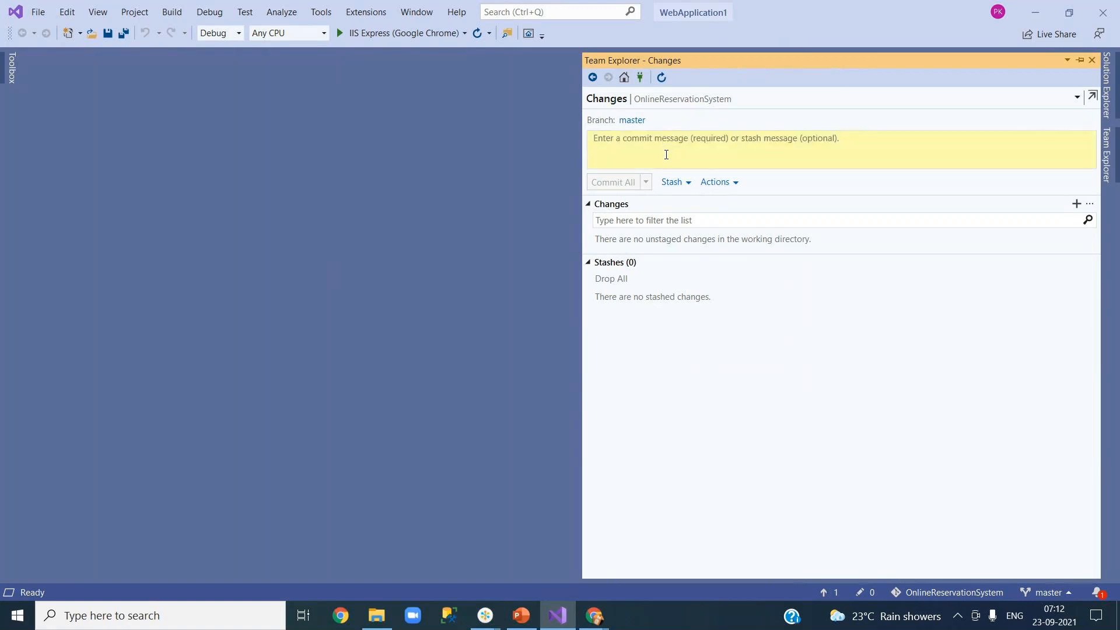
click(625, 78)
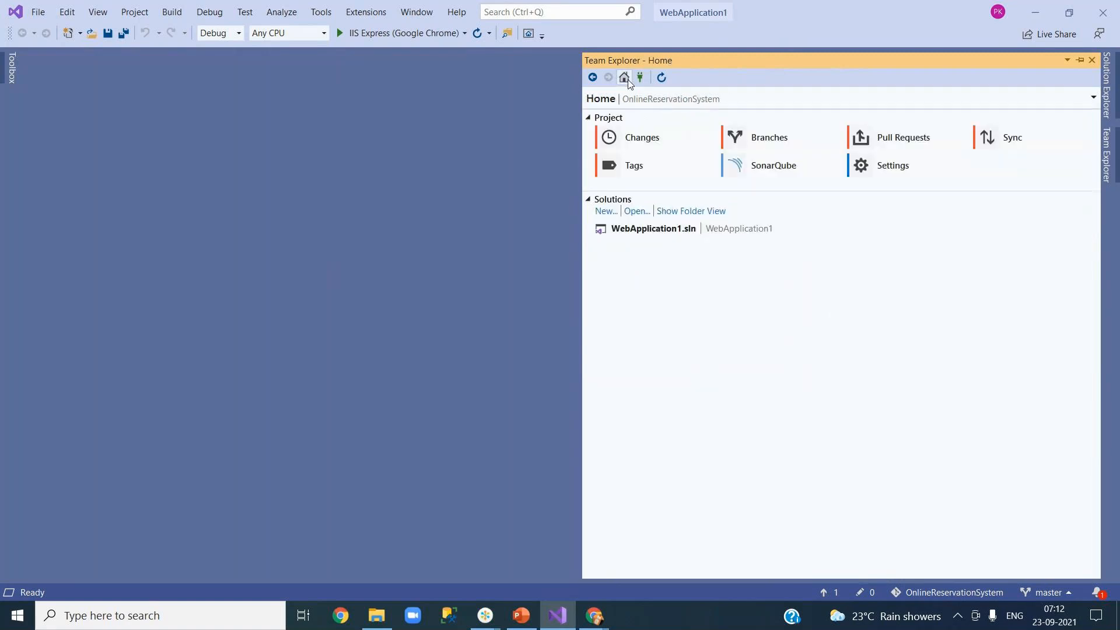
Step: On the Synchronization page, fetch, then push the outgoing master commit to origin
click(1016, 147)
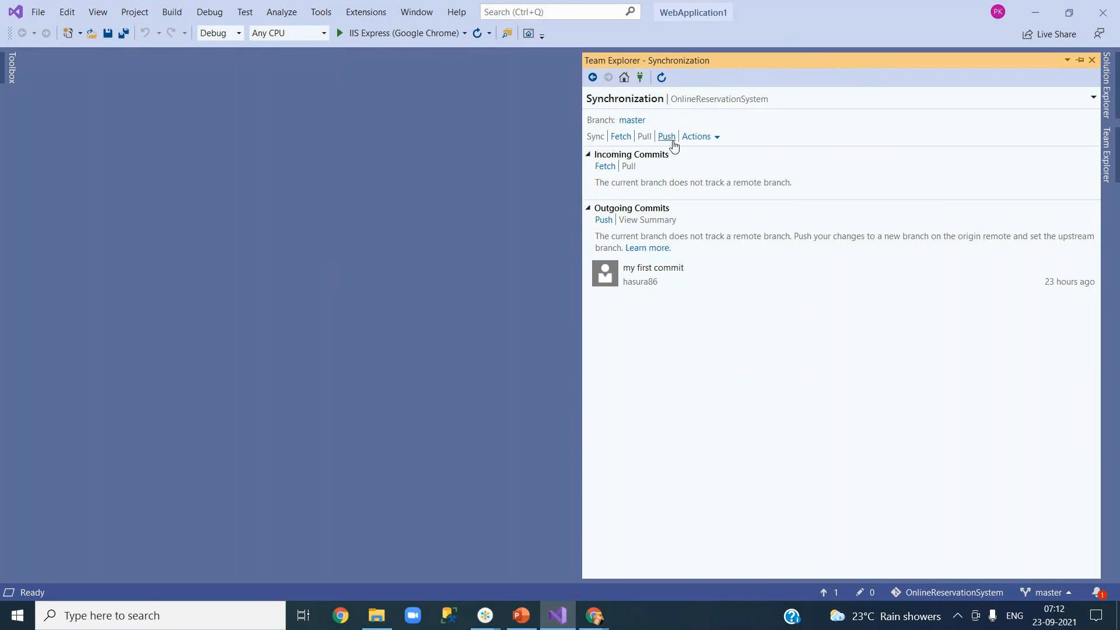
click(605, 167)
click(667, 138)
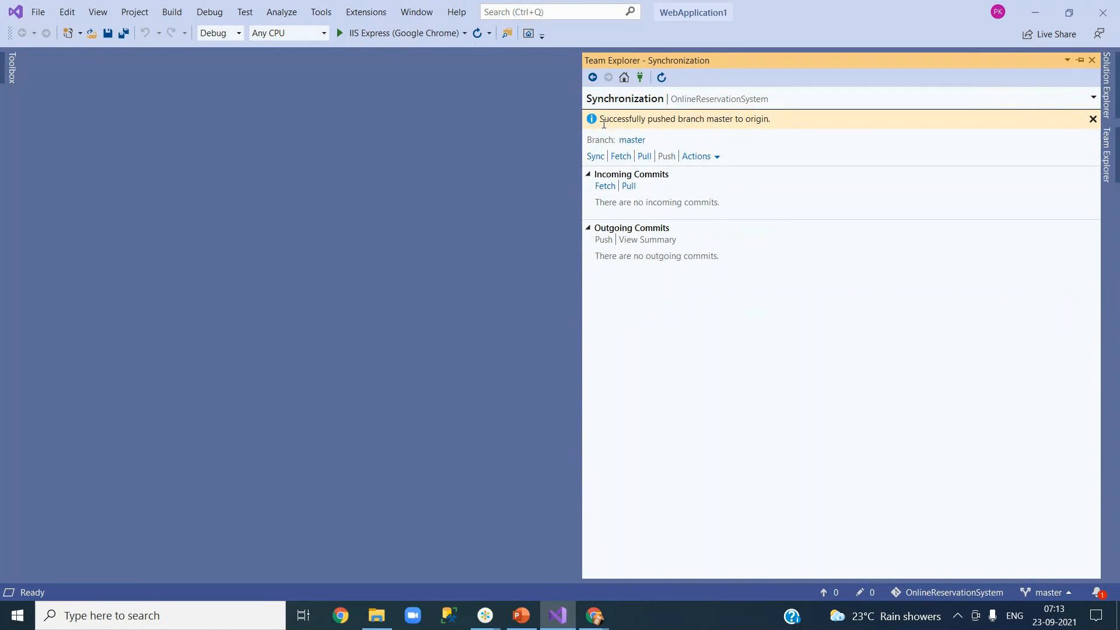
Step: Highlight the push success message and the word 'origin' in it
drag(601, 119, 780, 119)
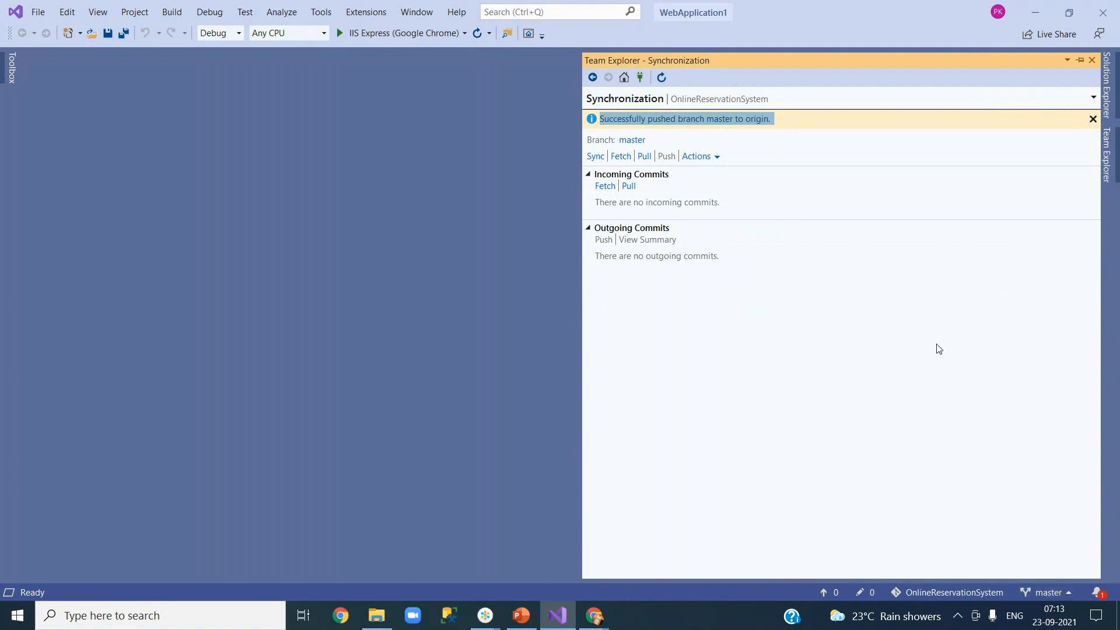
click(699, 120)
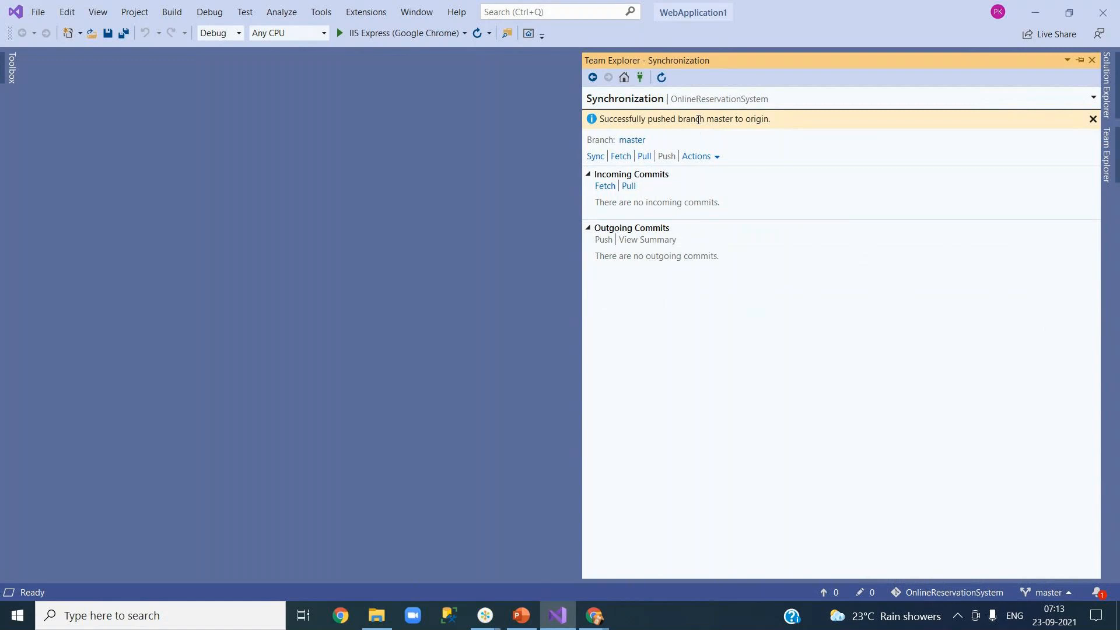
drag(745, 120, 772, 119)
Step: Close the empty new-tab window and reload the Azure DevOps Repos page with F5
click(338, 618)
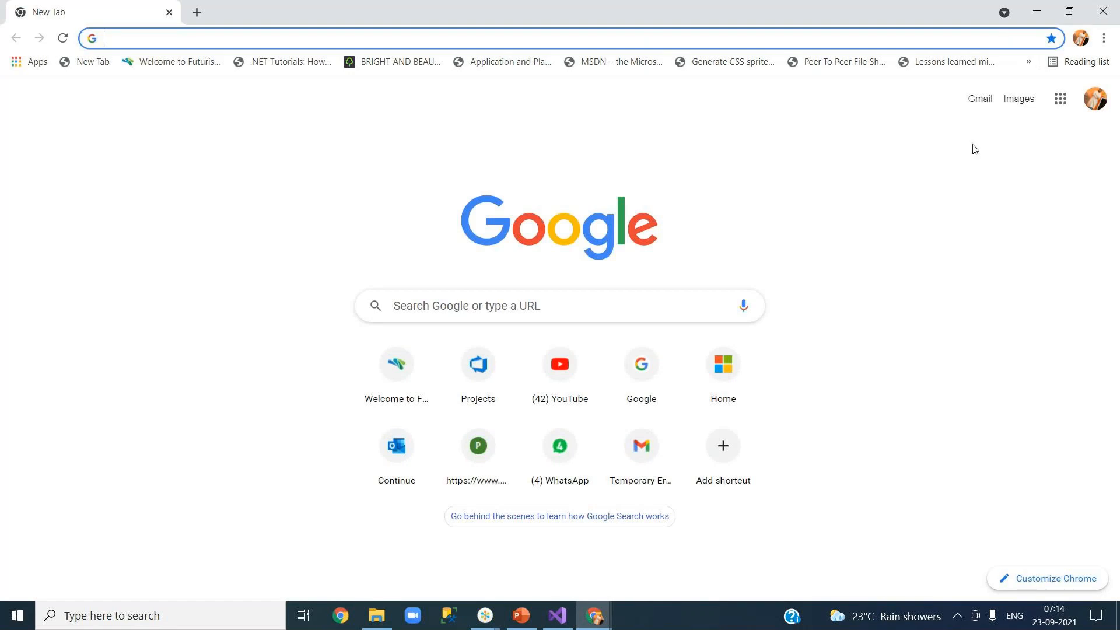
click(559, 621)
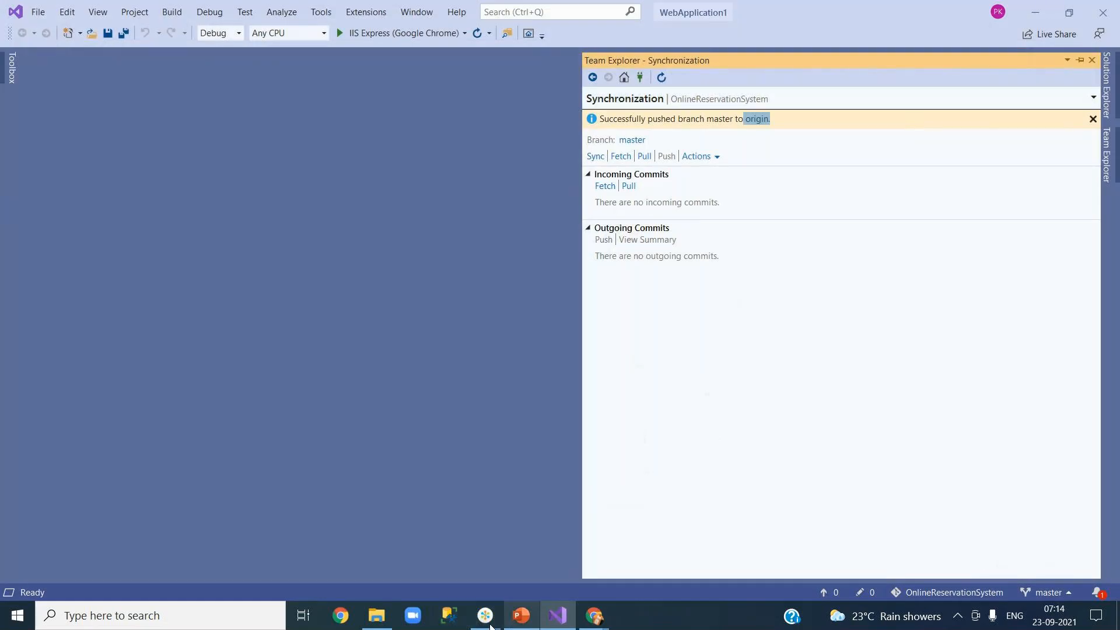
click(603, 621)
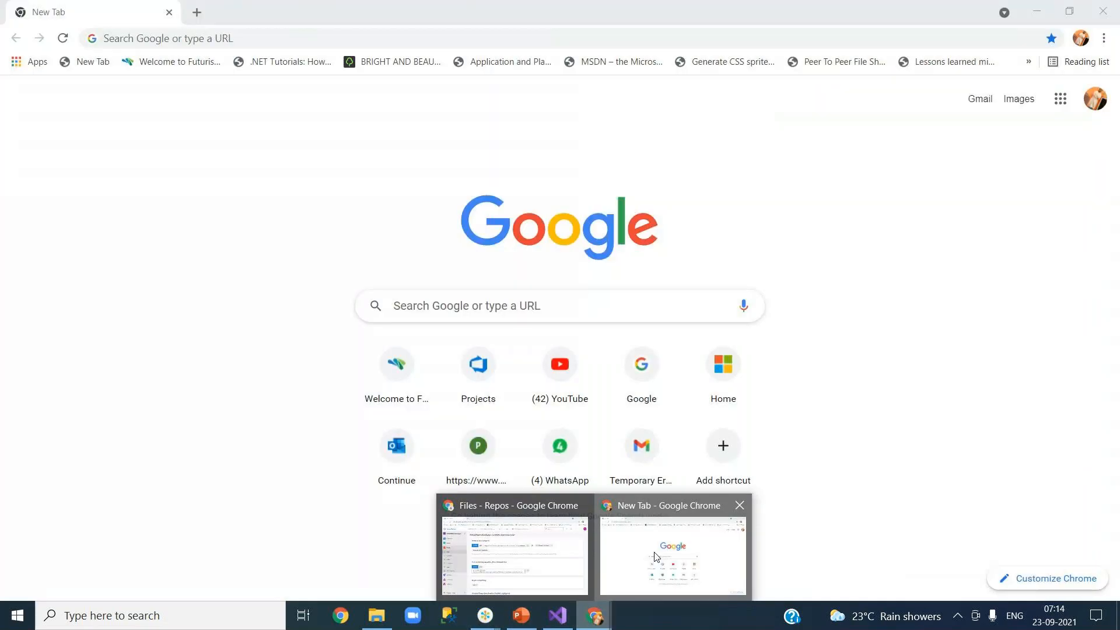
click(671, 555)
click(1098, 8)
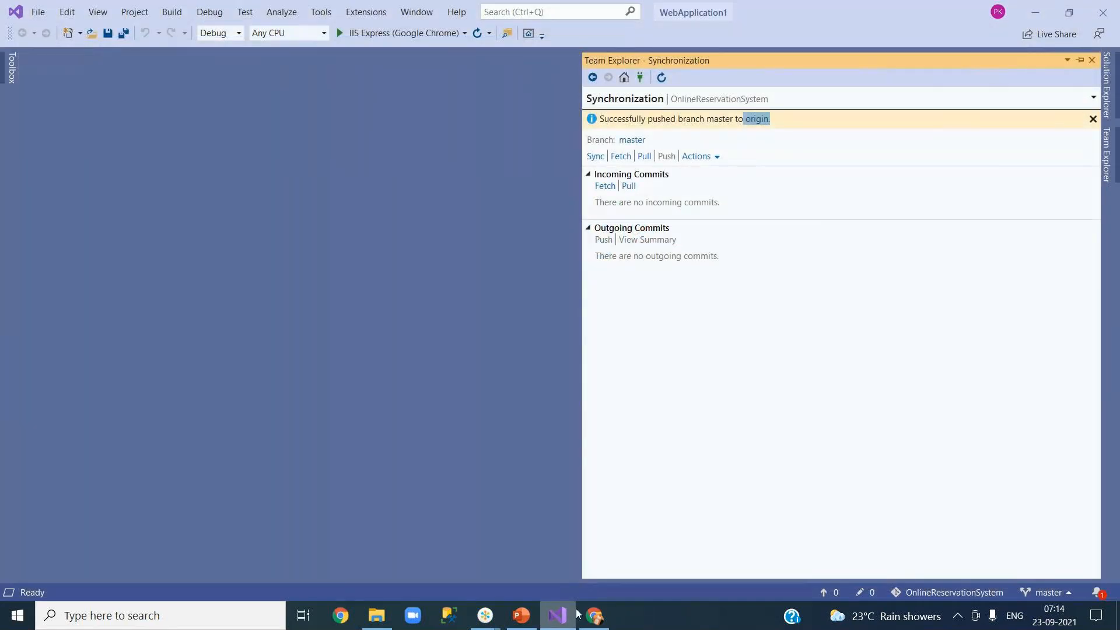
click(594, 618)
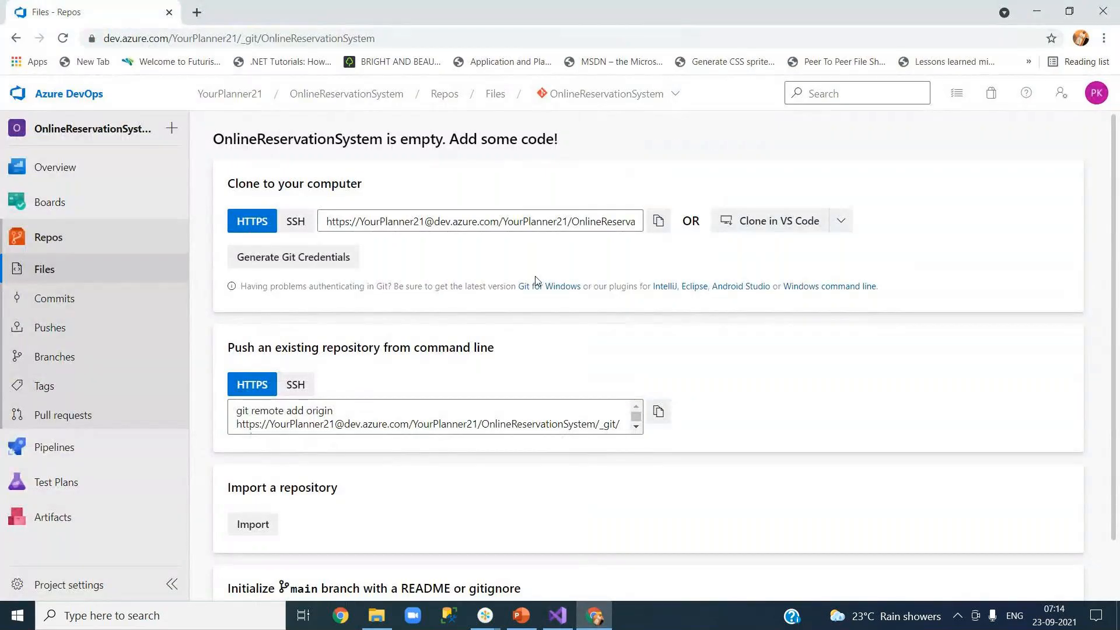
key(F5)
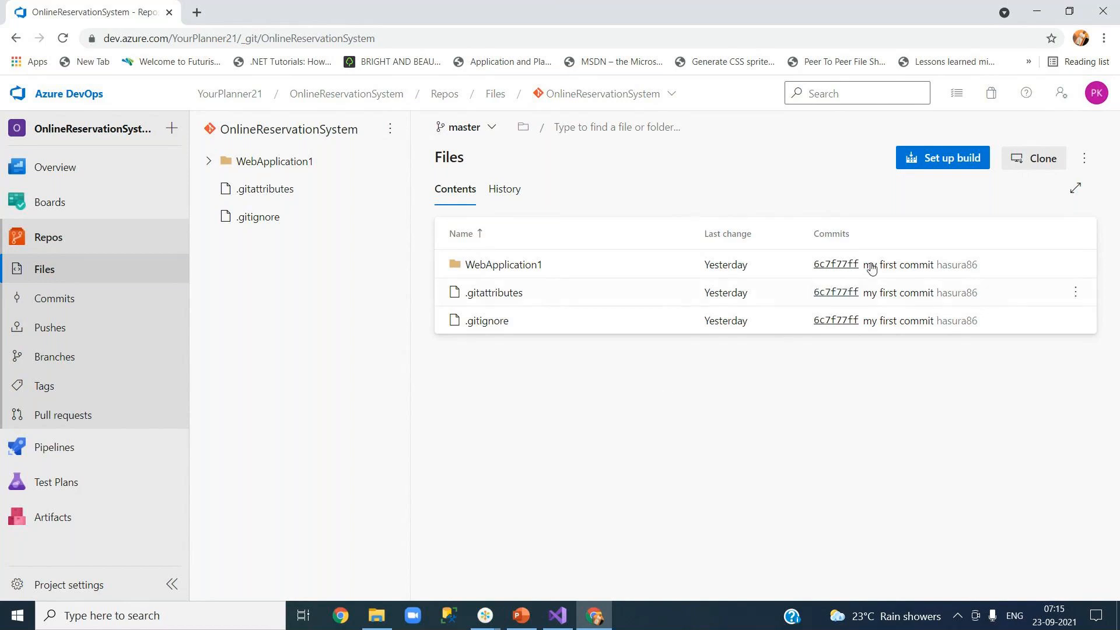
click(1029, 166)
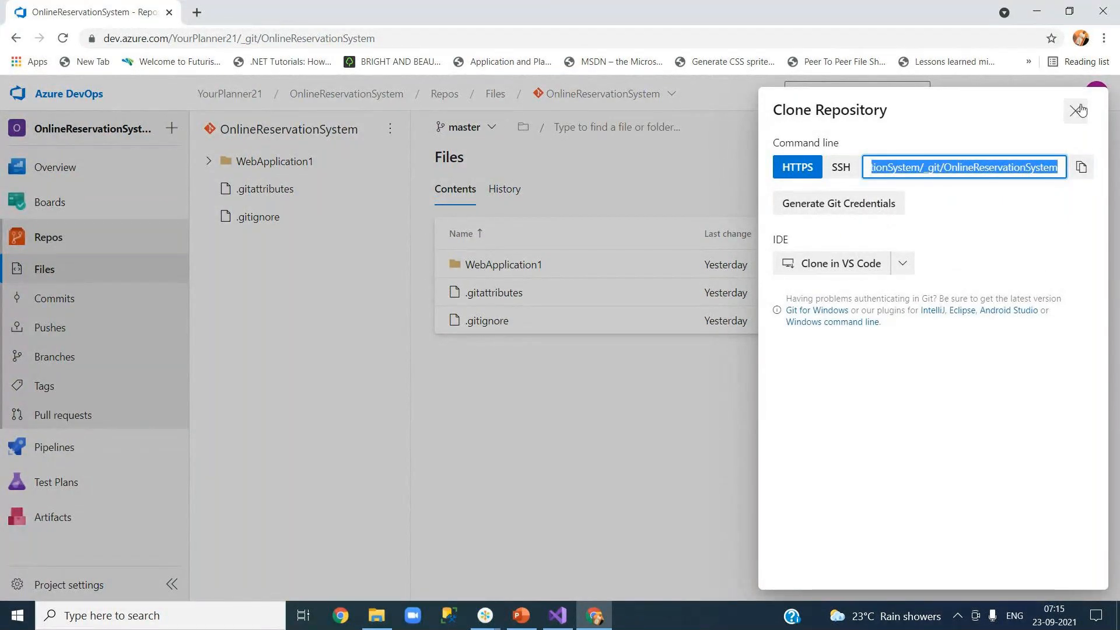
click(986, 182)
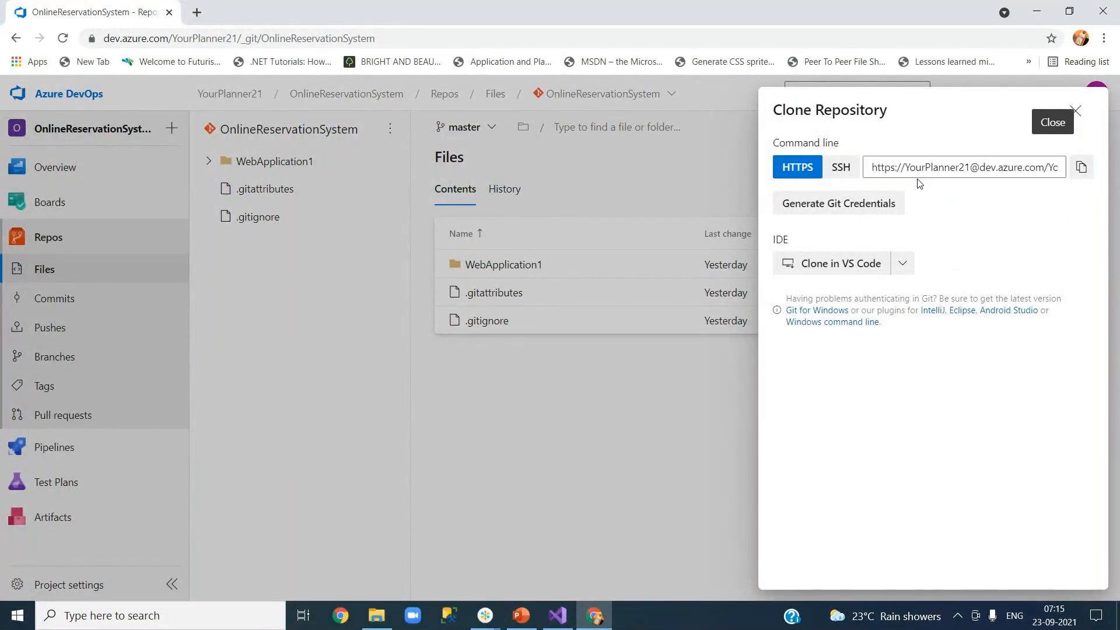
click(1074, 112)
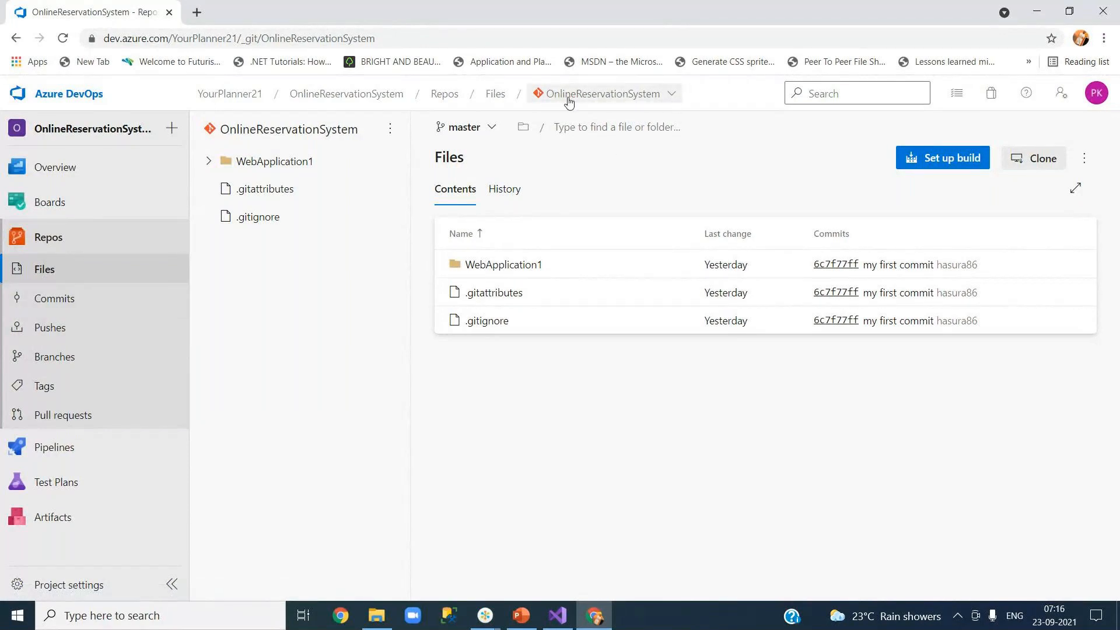
Step: Start a new Git repository named YourJourneys from the repository dropdown
click(674, 96)
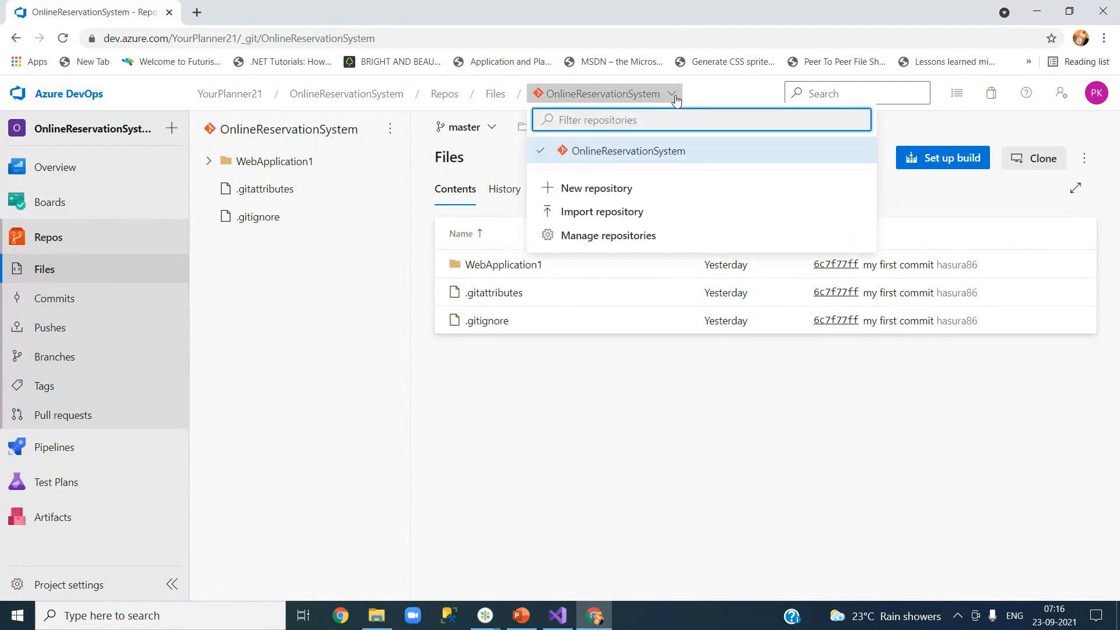
click(625, 189)
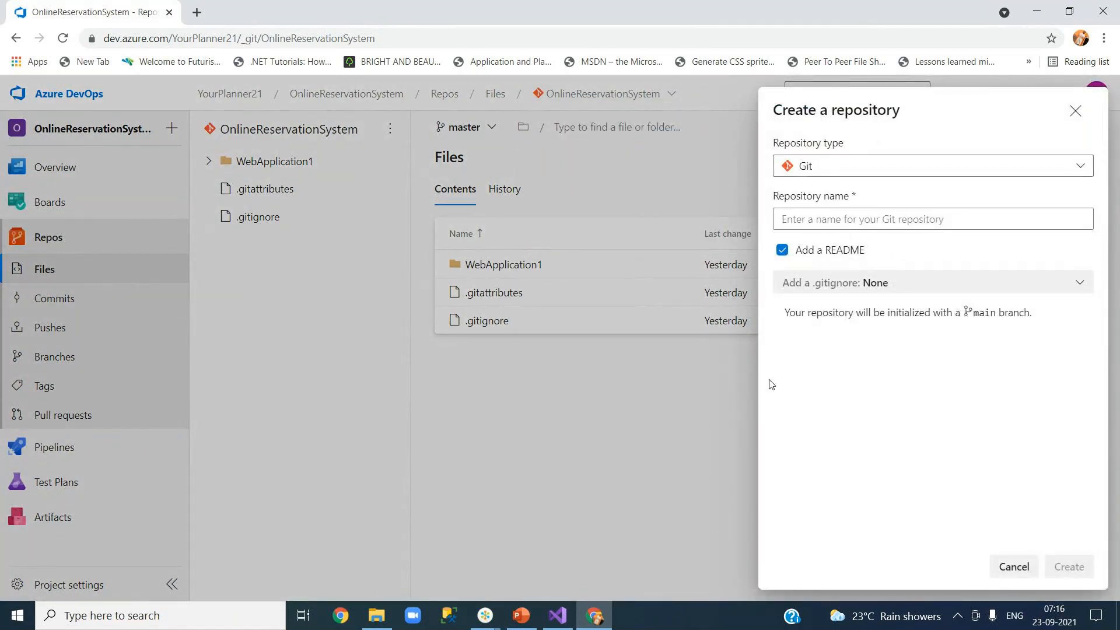
click(849, 169)
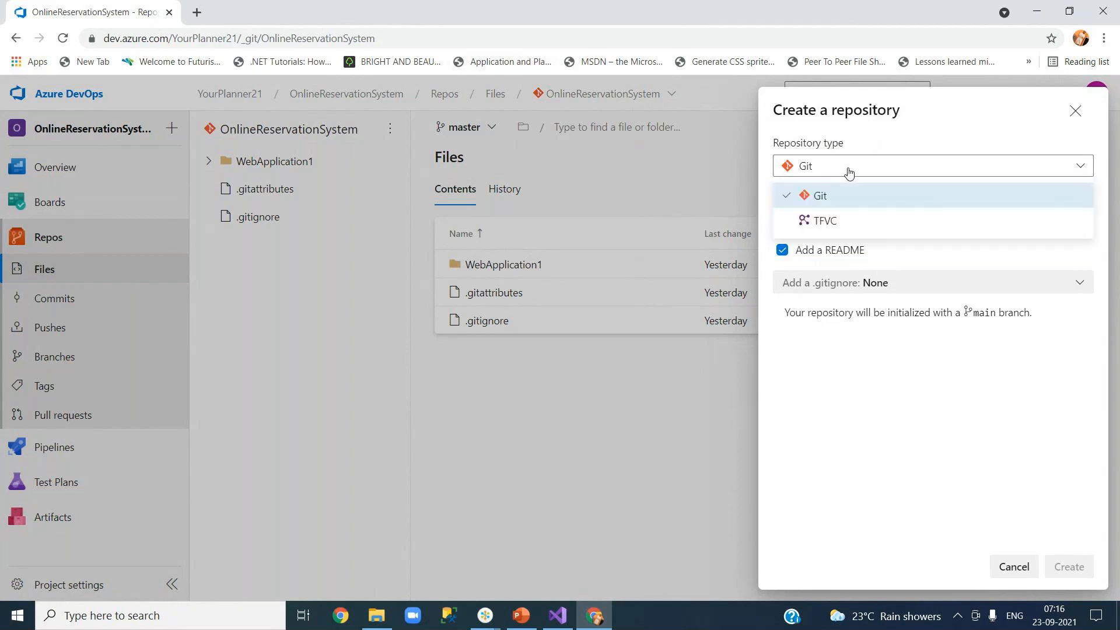
click(844, 194)
click(884, 220)
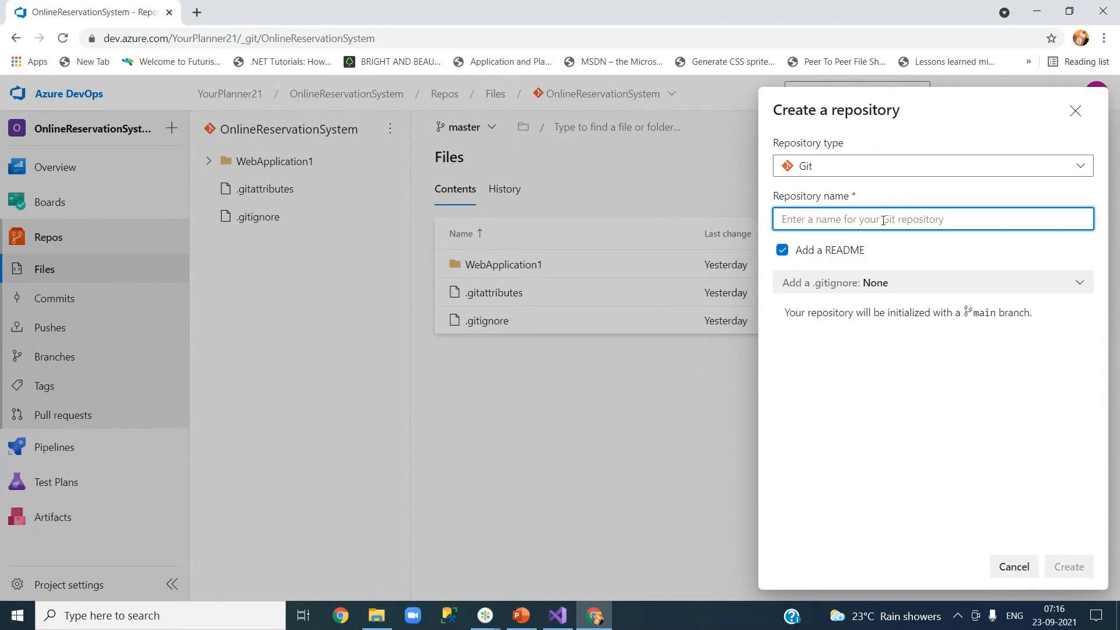
text(O)
key(BackSpace)
text(Your)
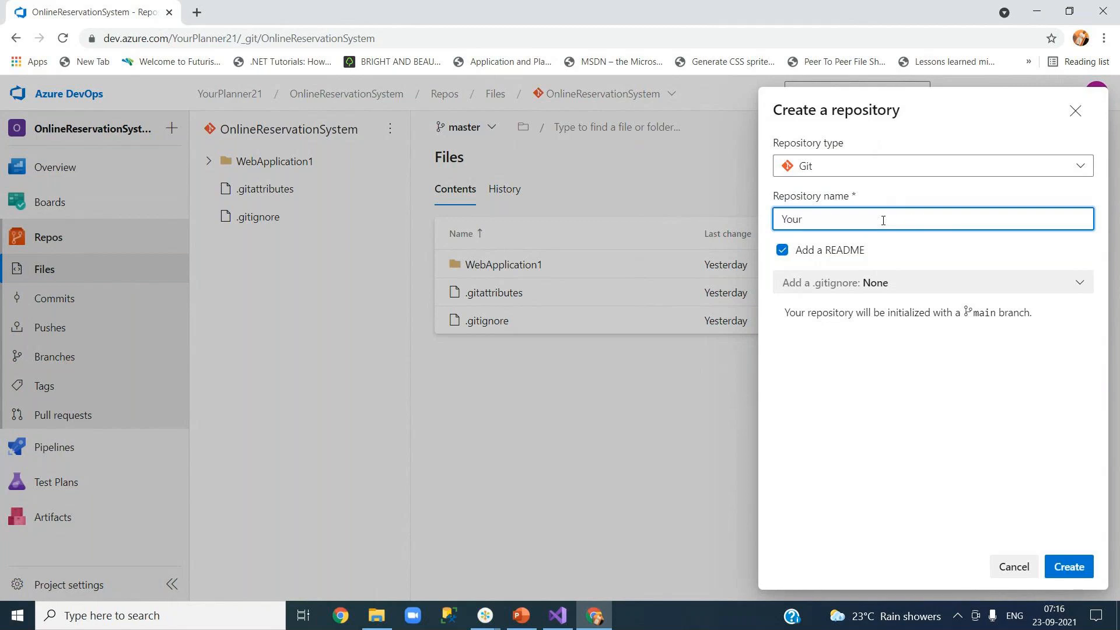
text(Pl)
key(BackSpace)
text(Journeys)
Step: Highlight the initial-branch note and the word 'main' in it
drag(789, 314, 1030, 327)
click(983, 383)
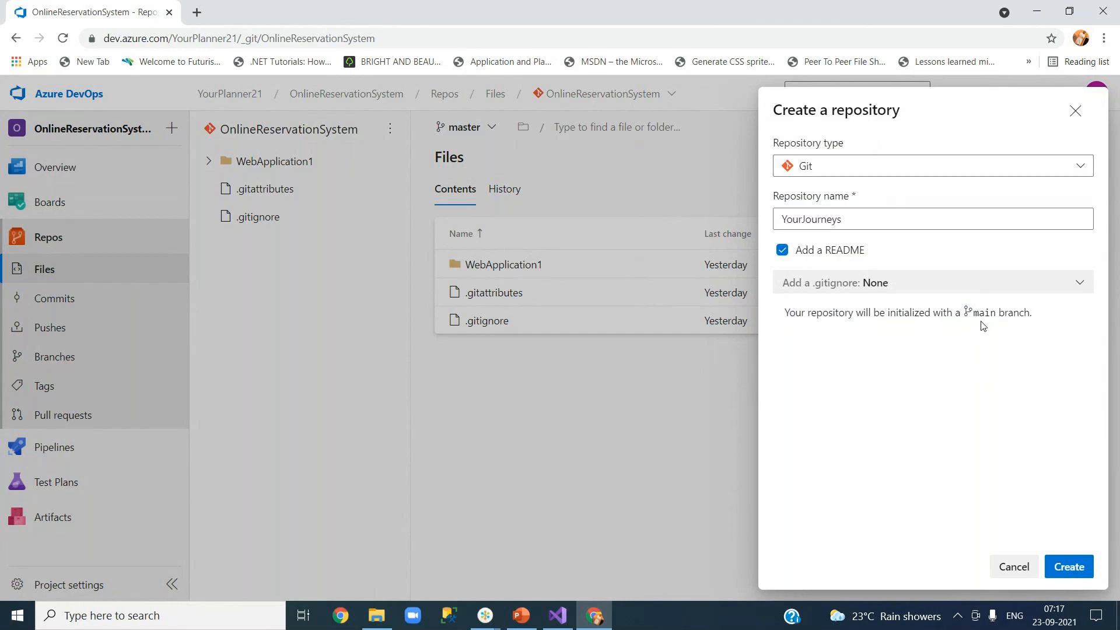
double_click(999, 313)
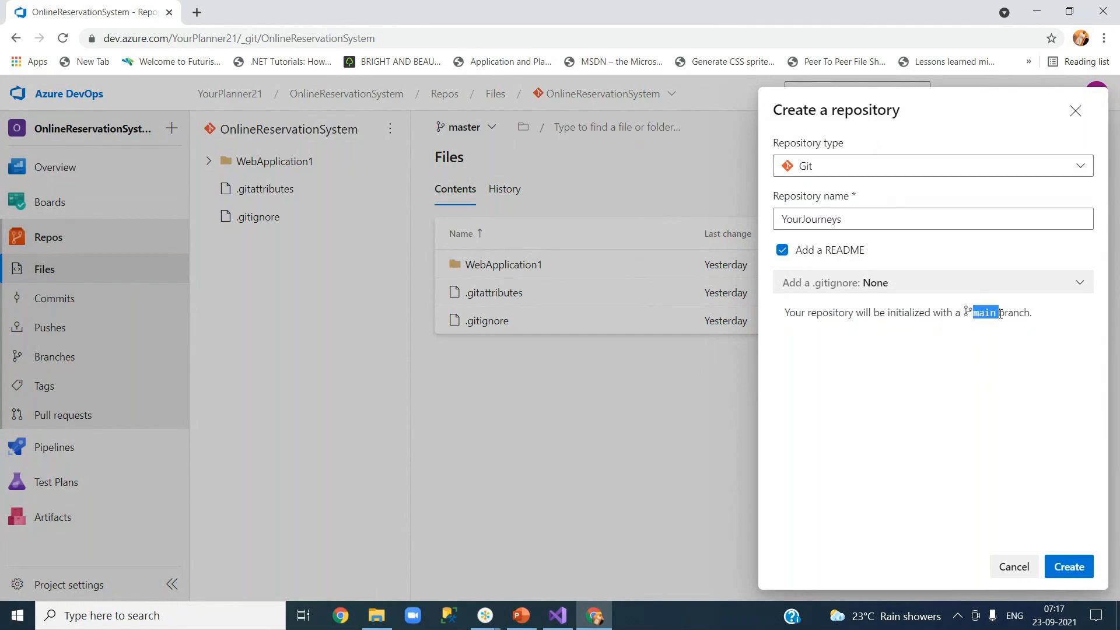
click(1002, 366)
click(568, 622)
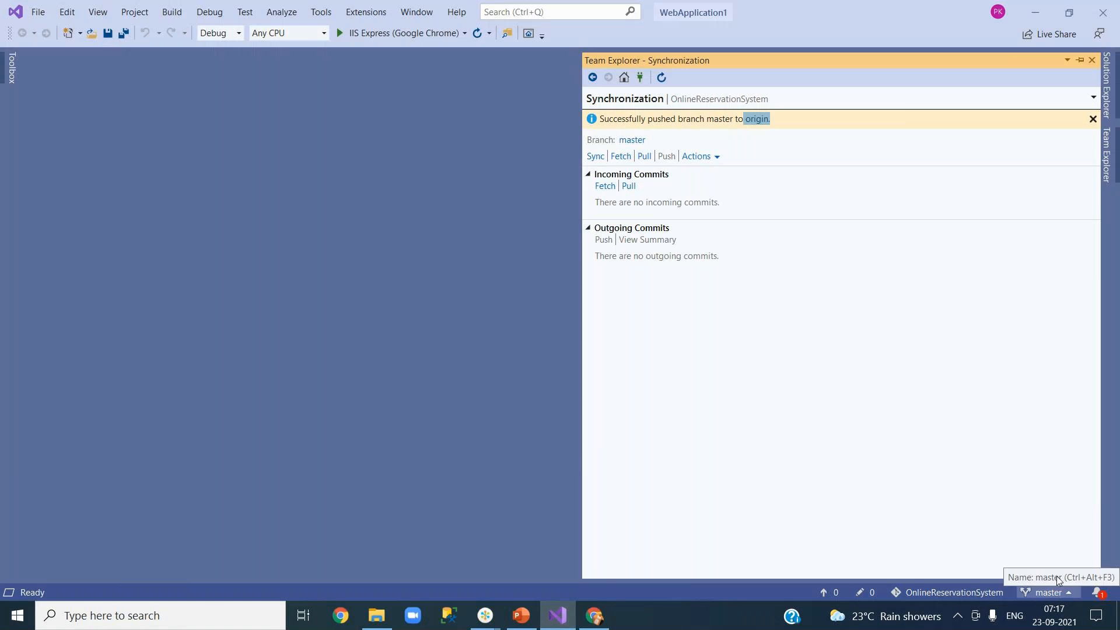
Step: Create the YourJourneys repository with its README.md, then return to Visual Studio
click(1037, 14)
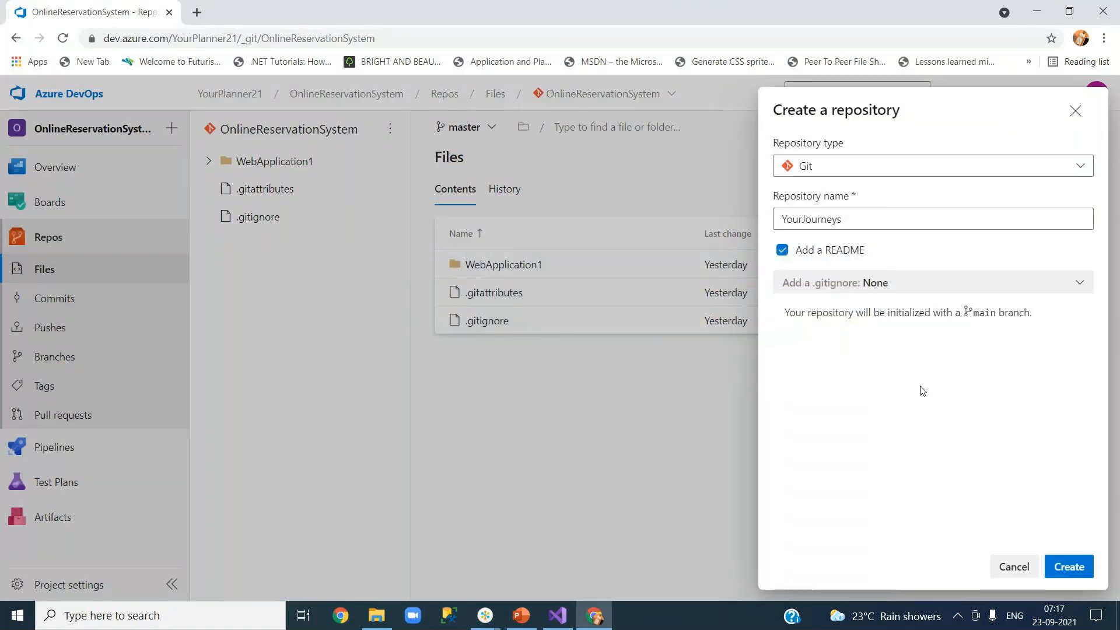
click(1074, 566)
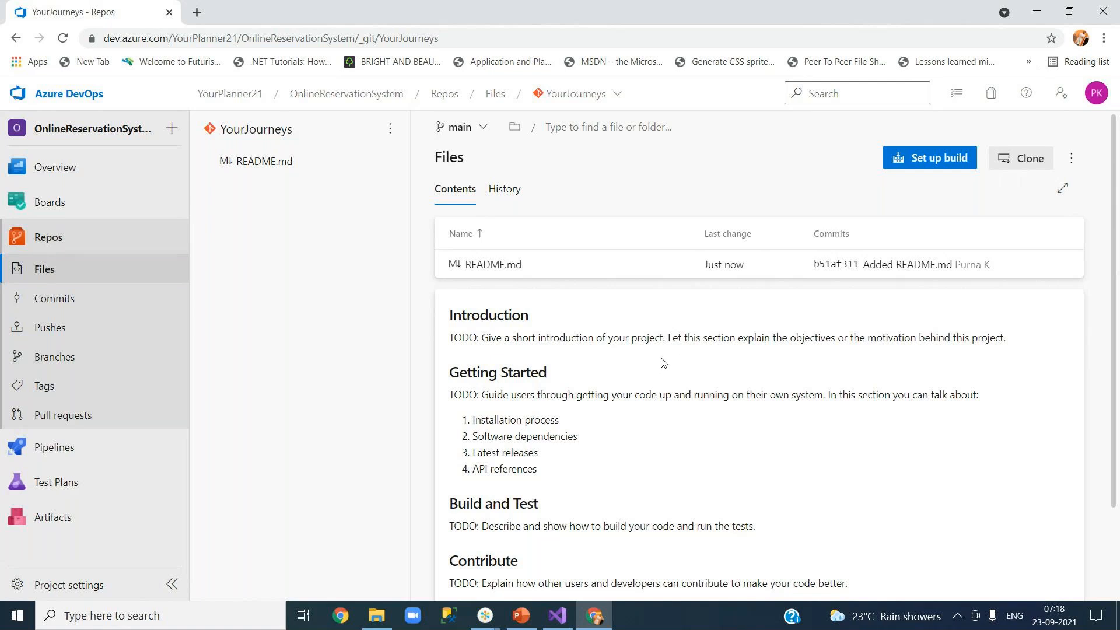
click(564, 620)
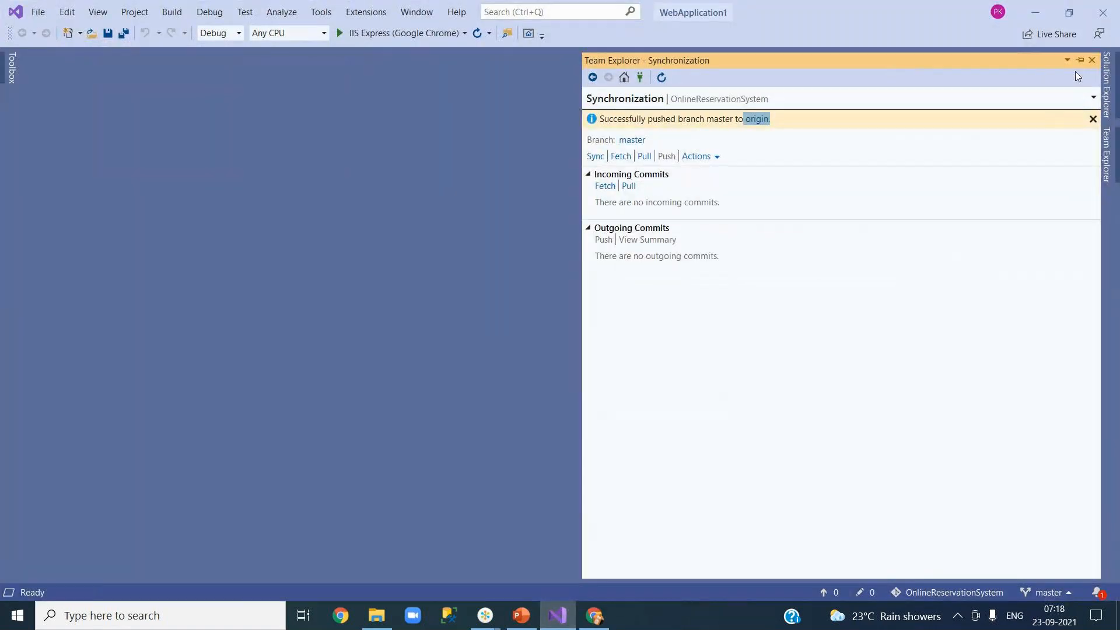
Step: Dismiss the sync status panel, close the WebApplication1 solution, and close the start window
click(1092, 61)
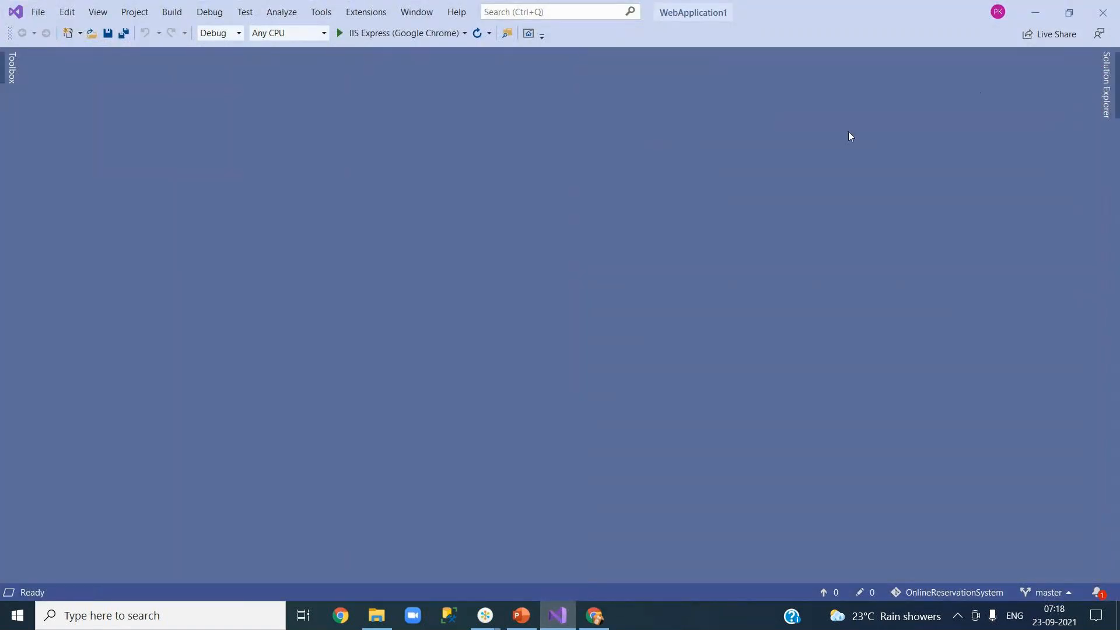
click(38, 13)
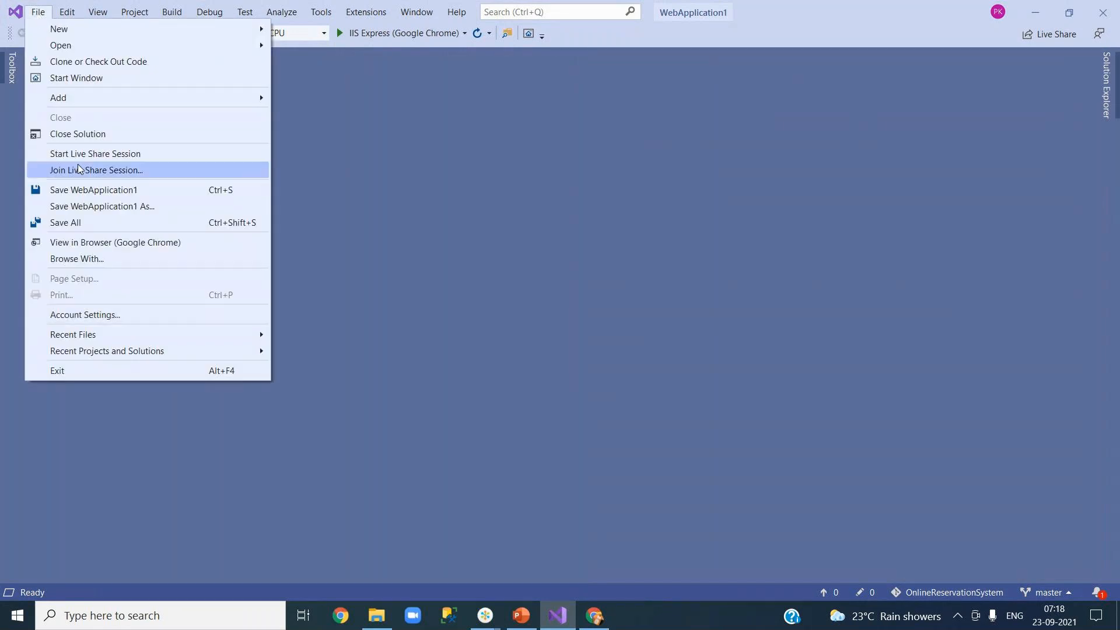
click(86, 139)
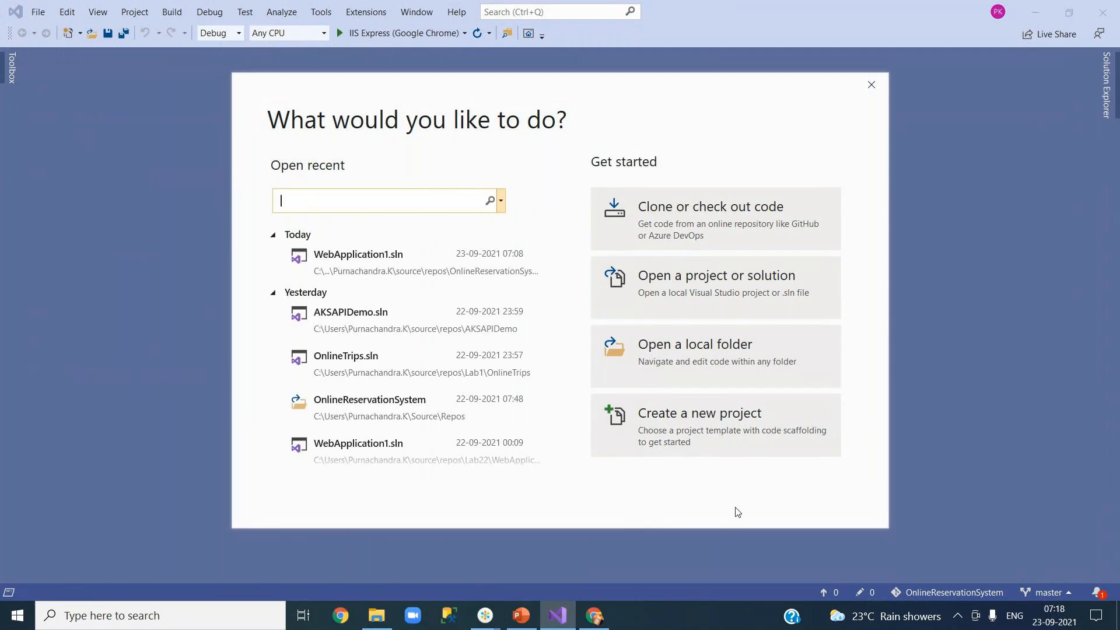
click(872, 85)
Step: Remove the Microsoft account in Account settings, confirm with Yes, and close the dialog
click(997, 12)
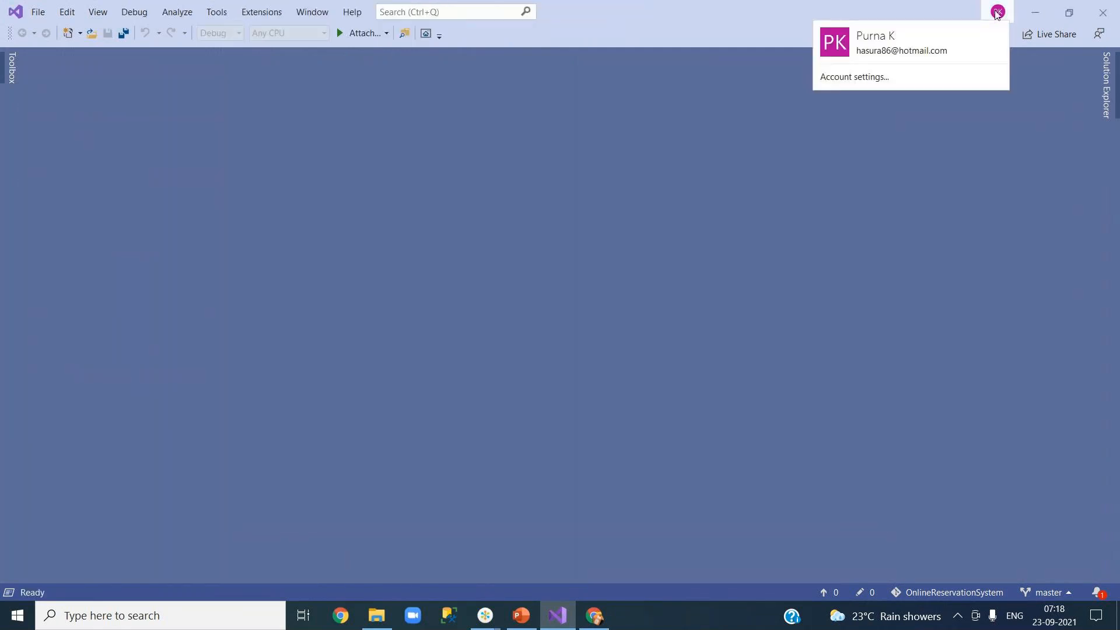
click(865, 81)
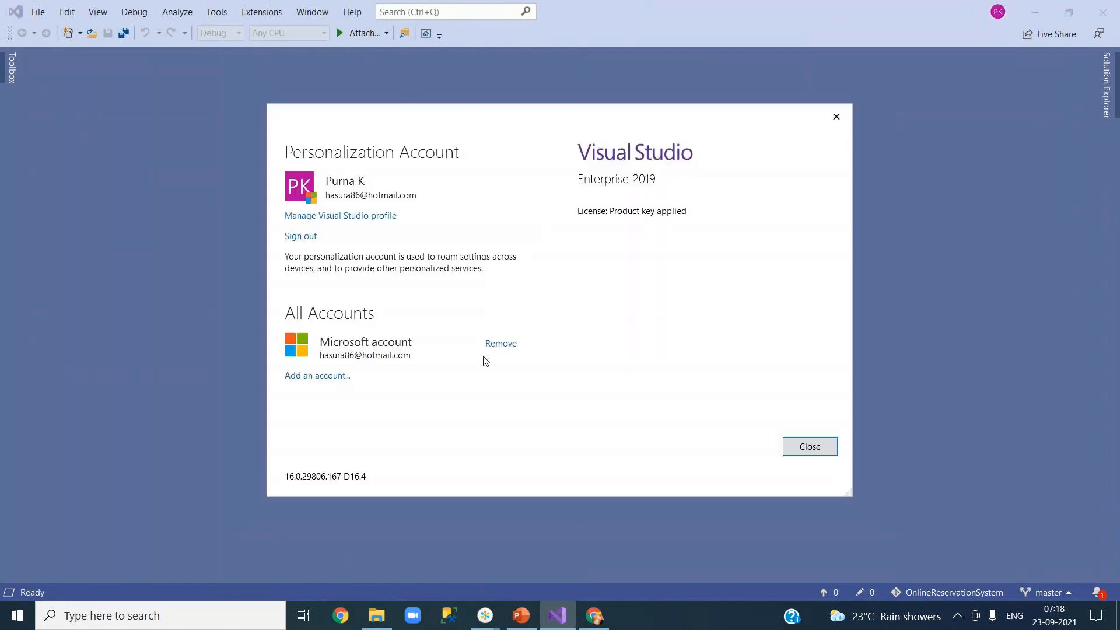
click(496, 346)
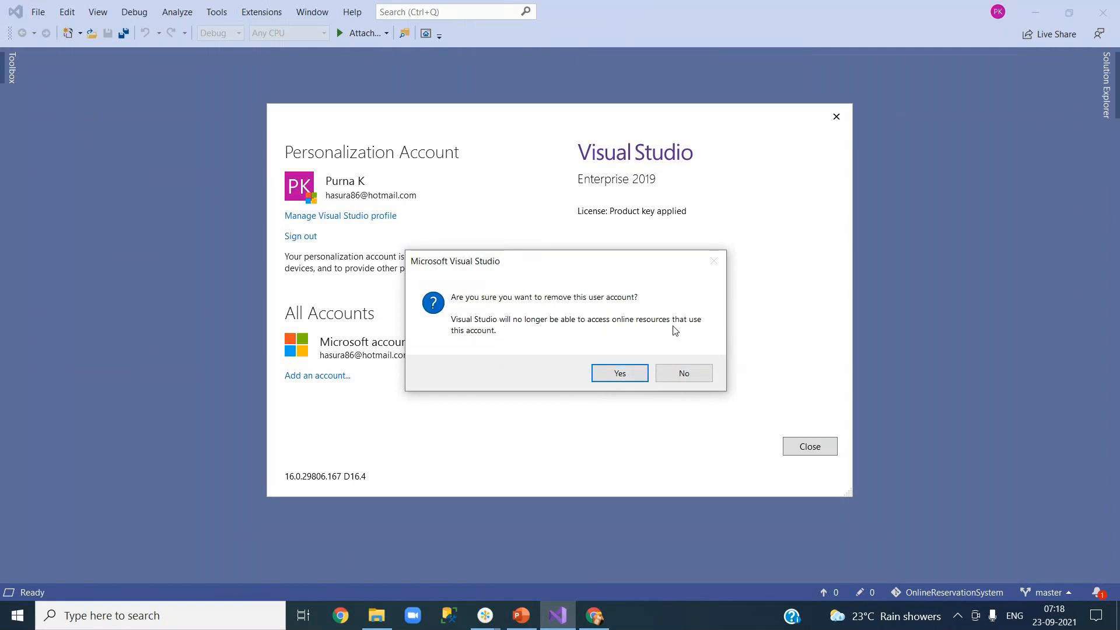
click(614, 379)
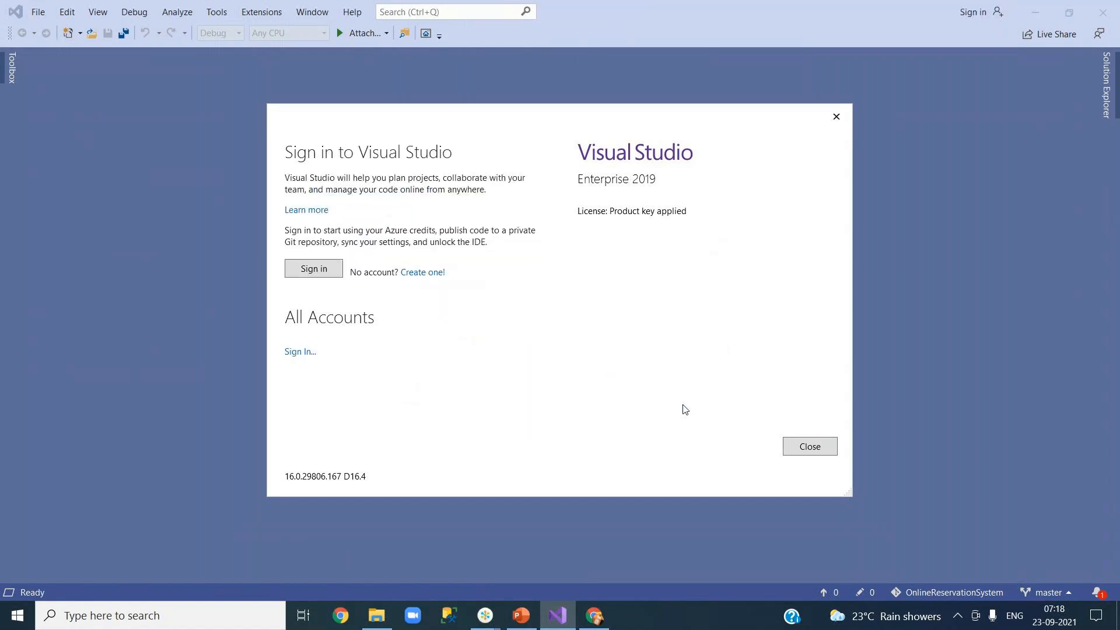
click(810, 447)
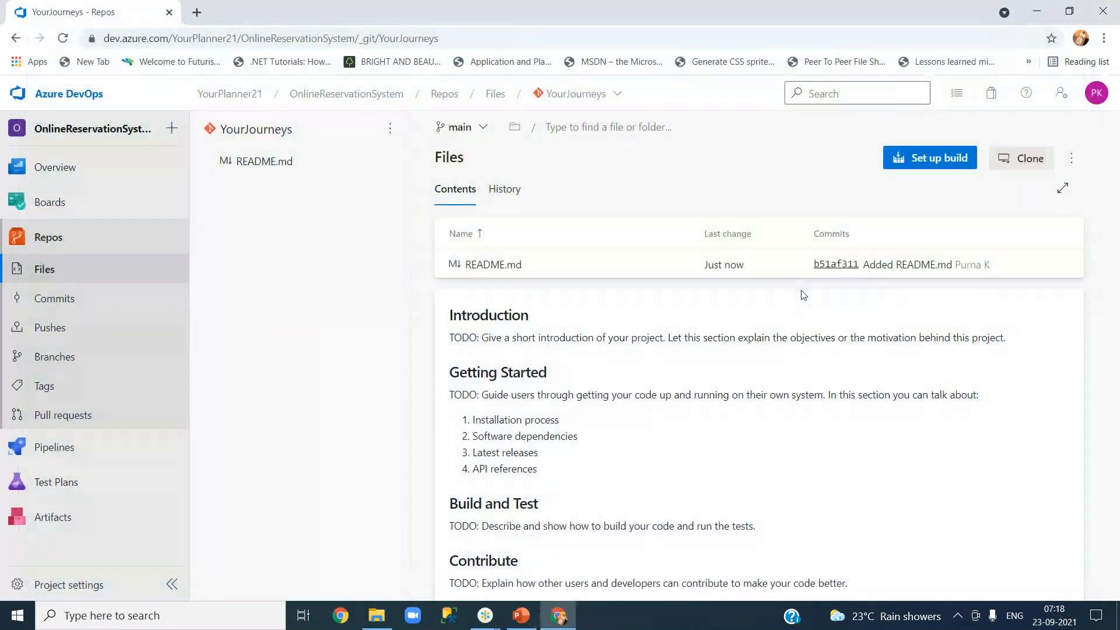
Step: Launch Visual Studio 2019 from Windows search and continue without code
click(196, 618)
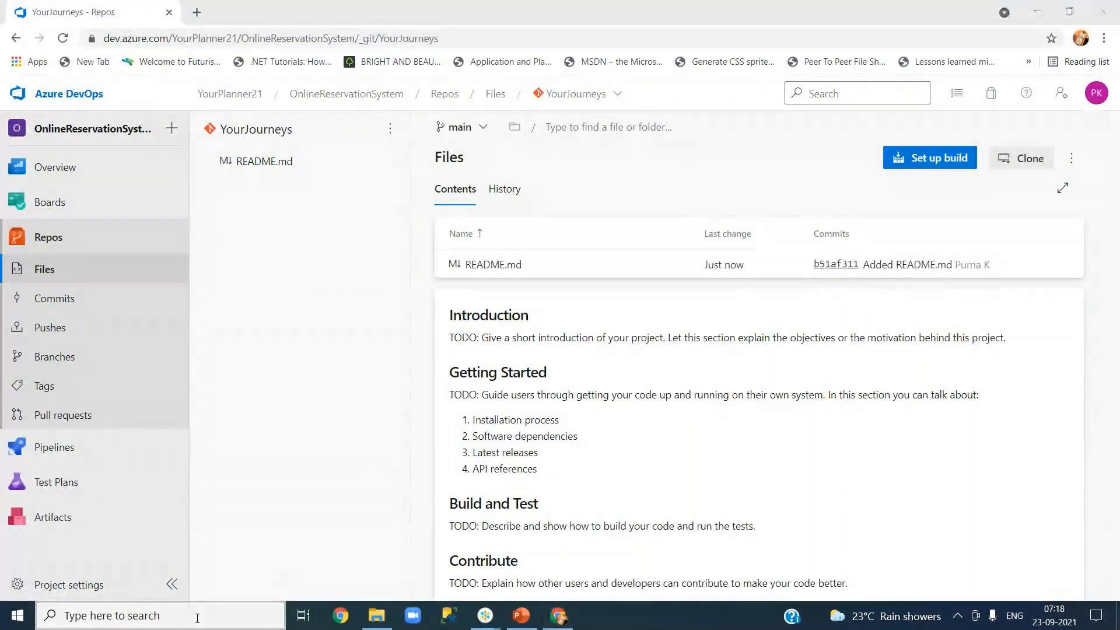
text(visual)
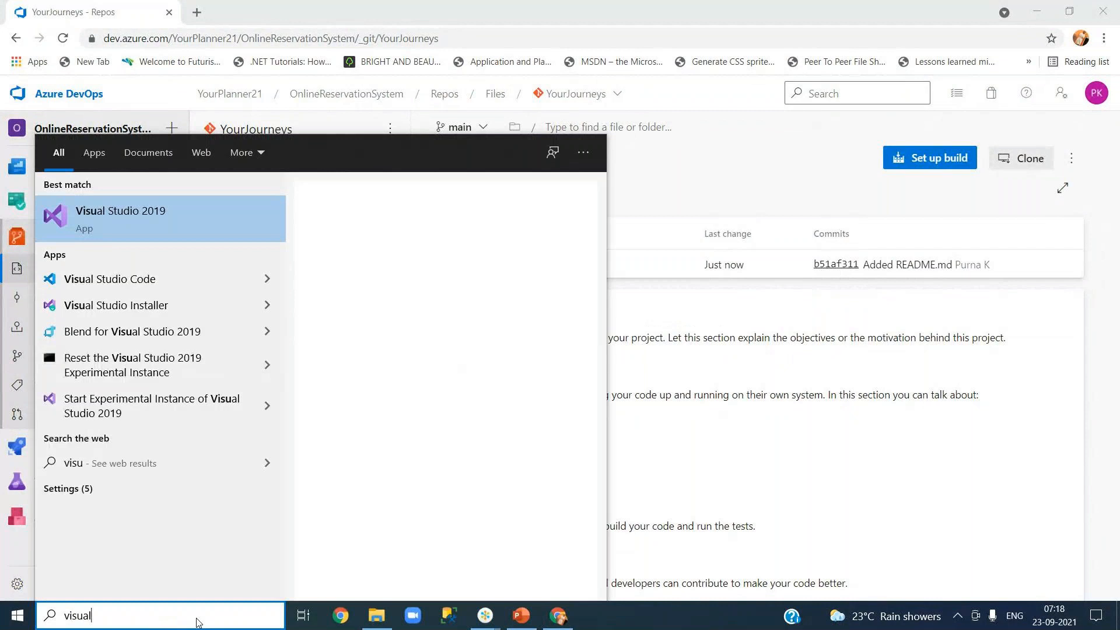
click(169, 234)
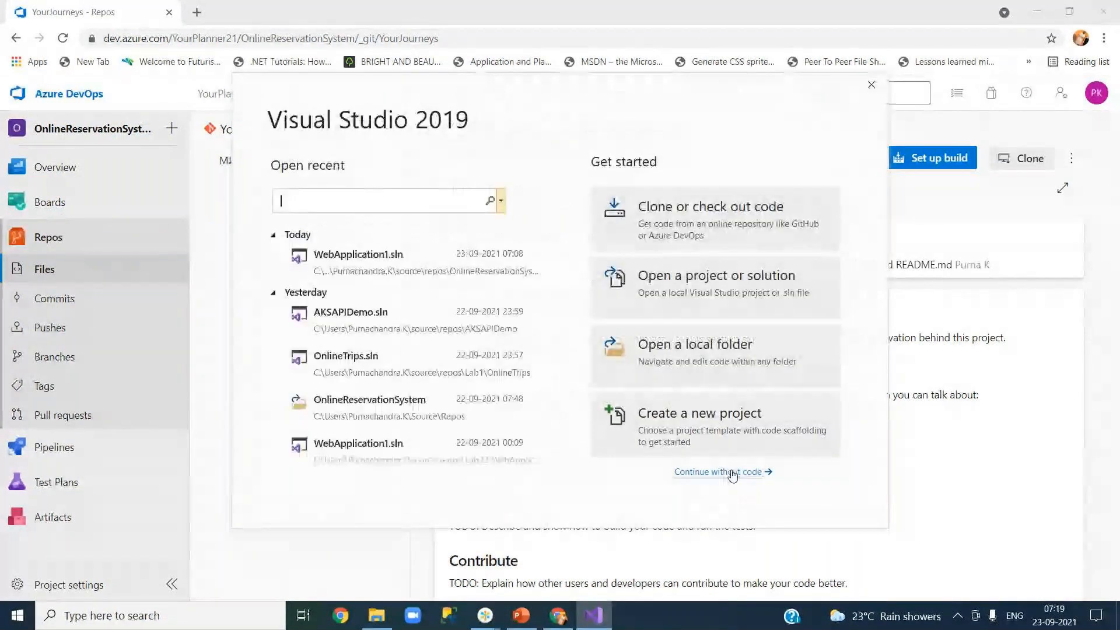
click(732, 473)
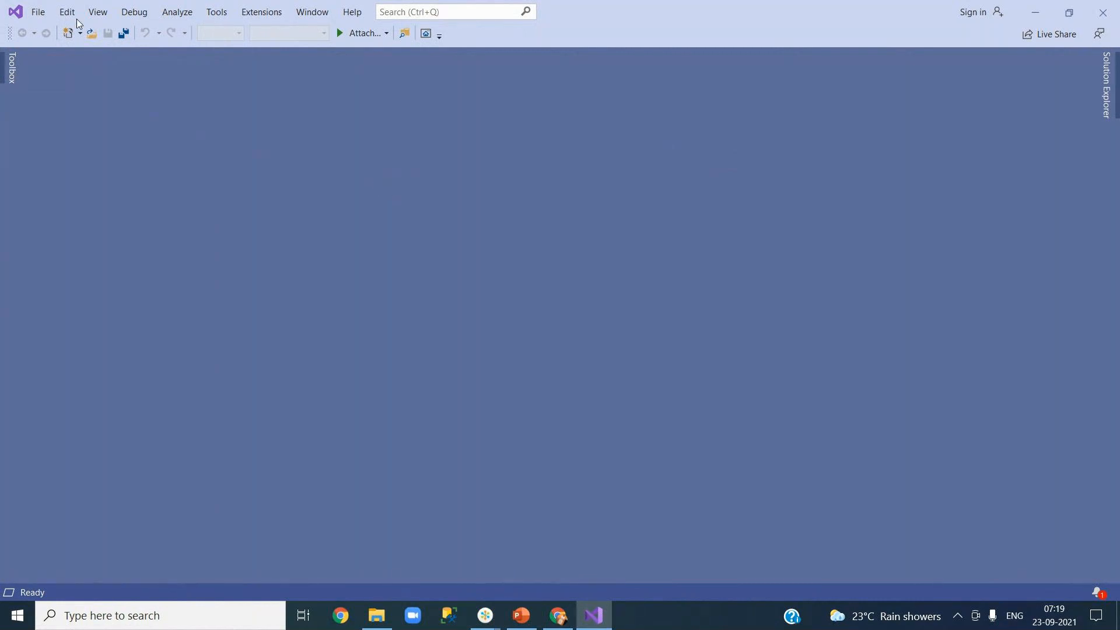
Step: Bring up the Create a new project dialog via File > New > Project
click(39, 15)
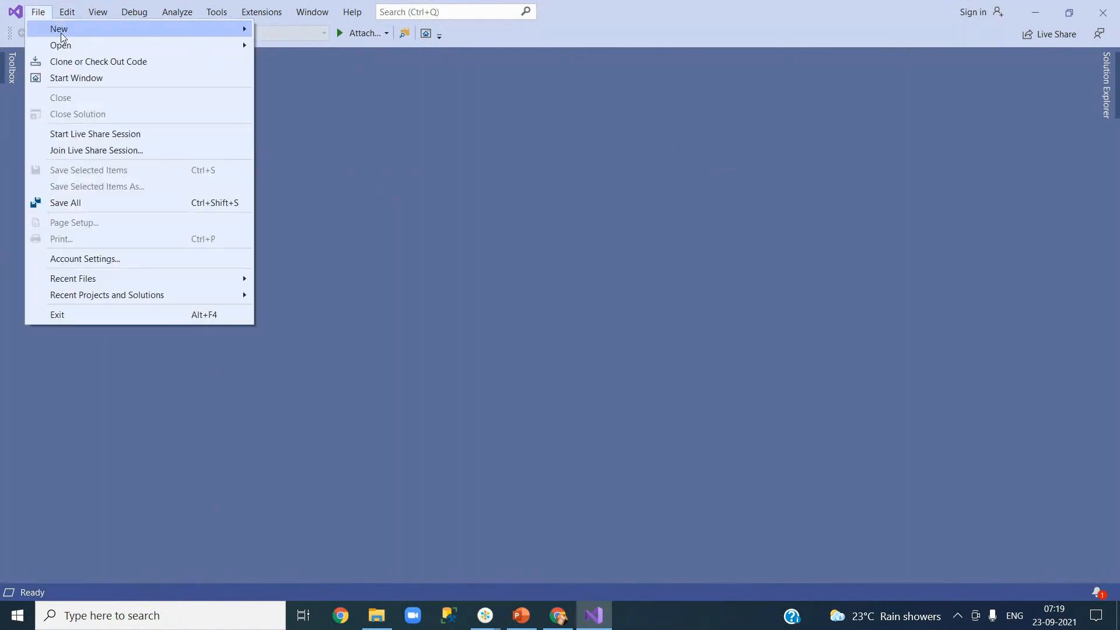
mouse_move(167, 32)
click(286, 35)
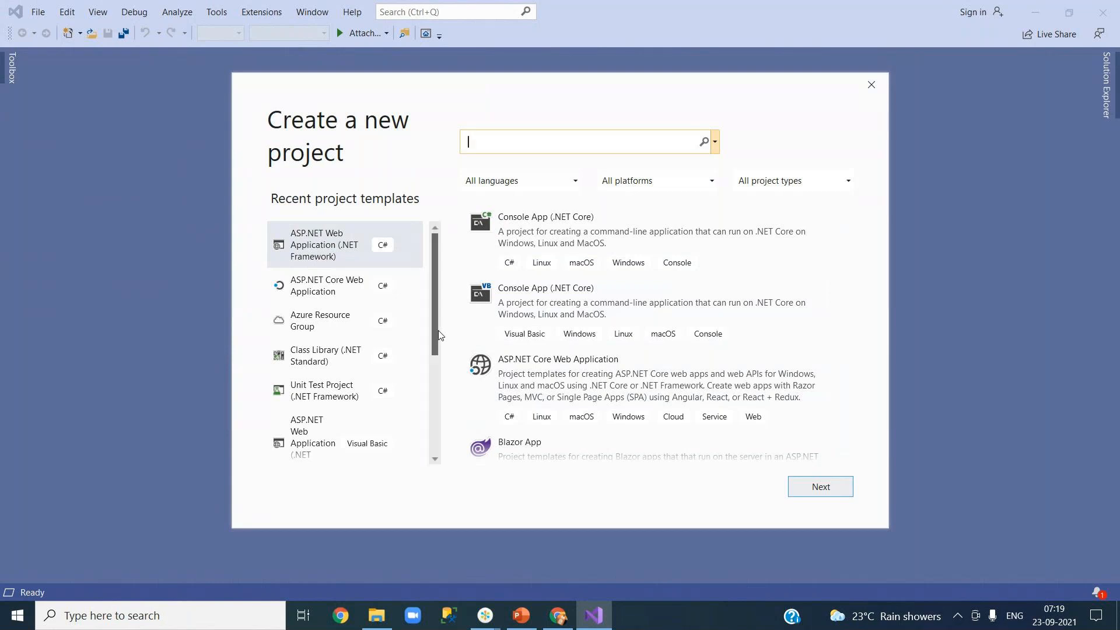
Step: Choose ASP.NET Web Application (.NET Framework), naming the project YourJourneysWeb and the solution YourJourneys
click(314, 251)
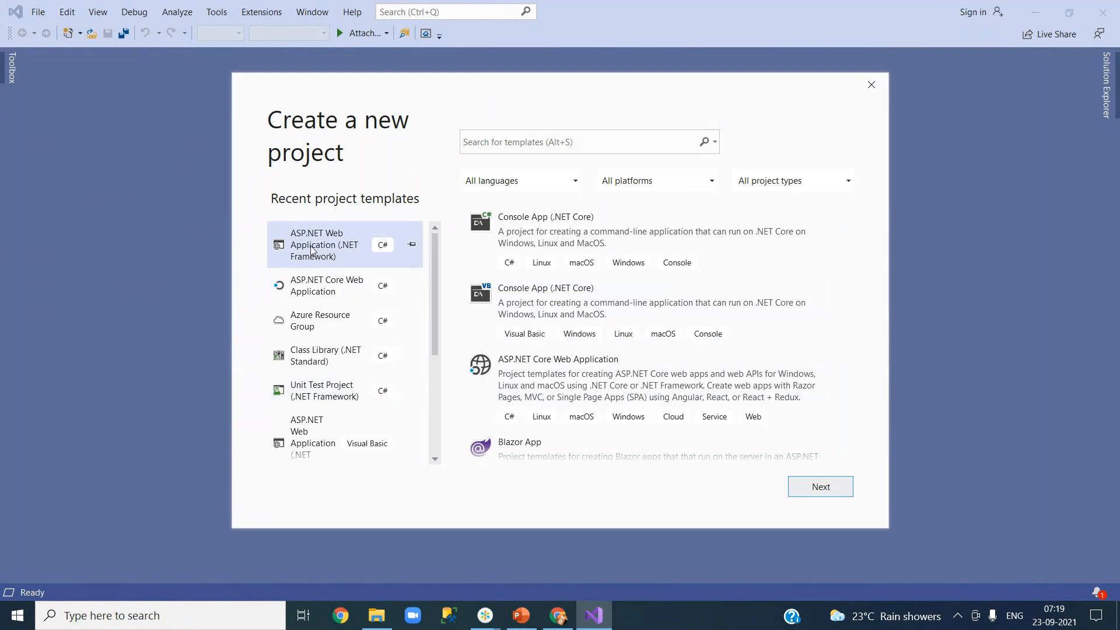
click(829, 492)
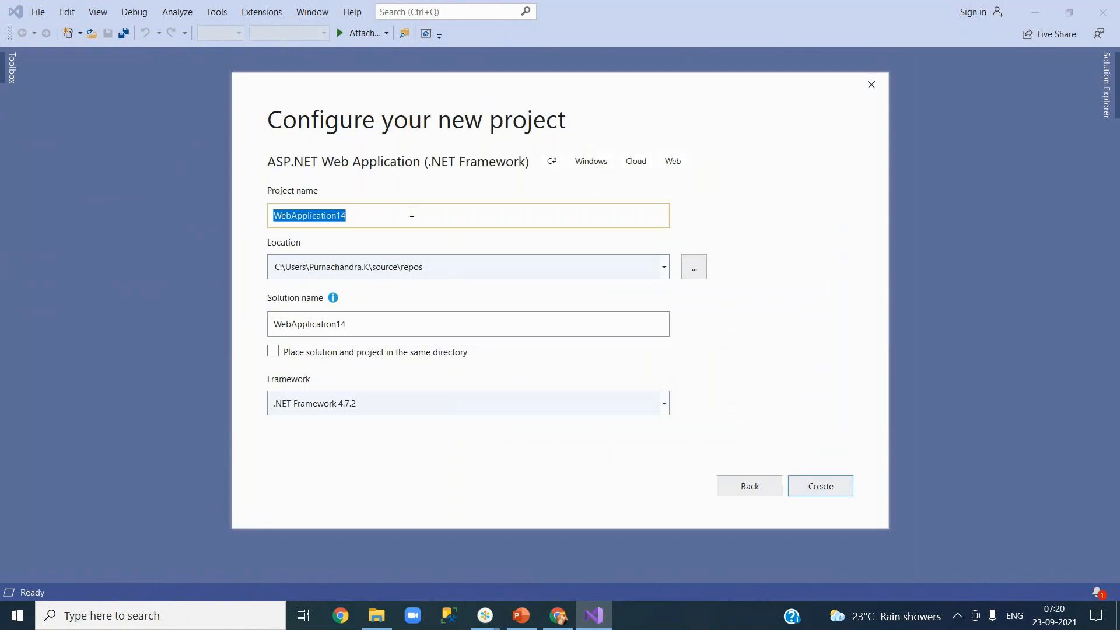
text(Your)
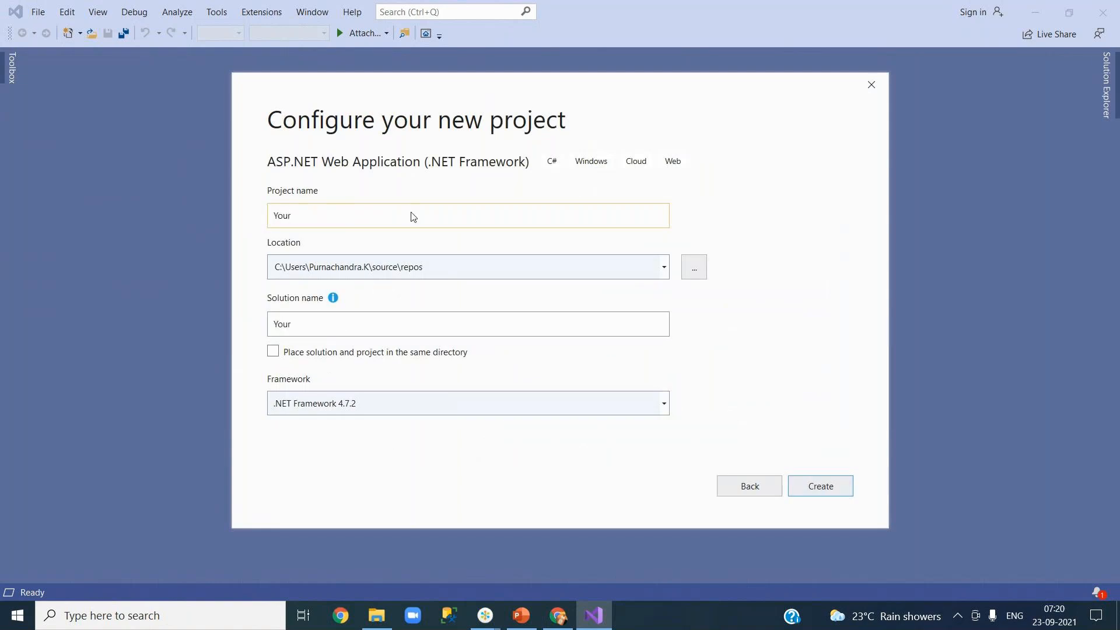
text(Journeys)
click(331, 326)
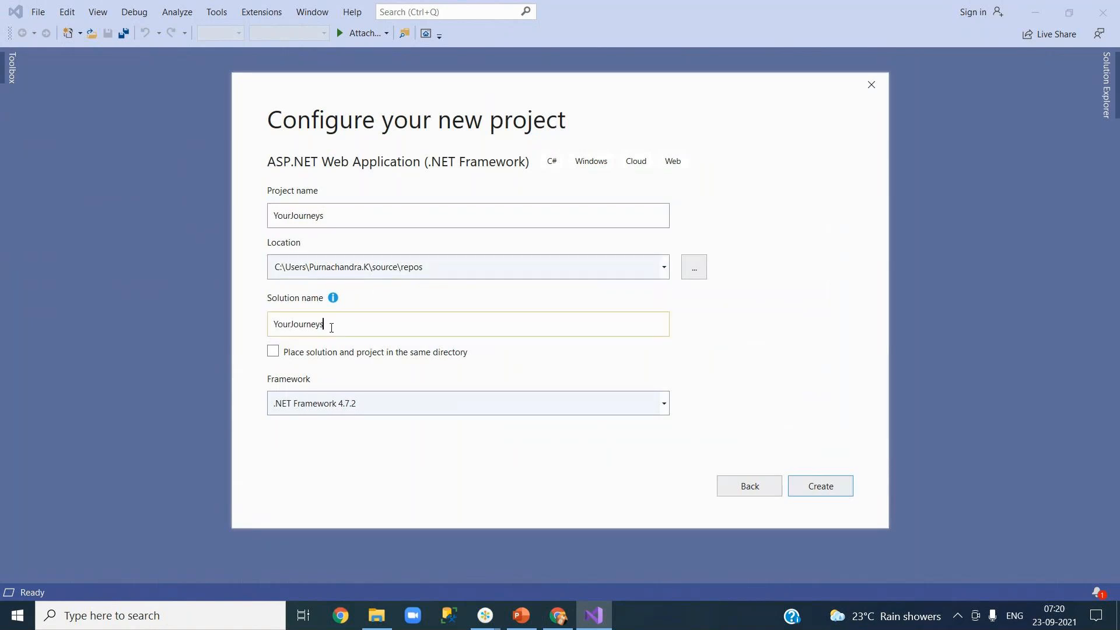
click(355, 214)
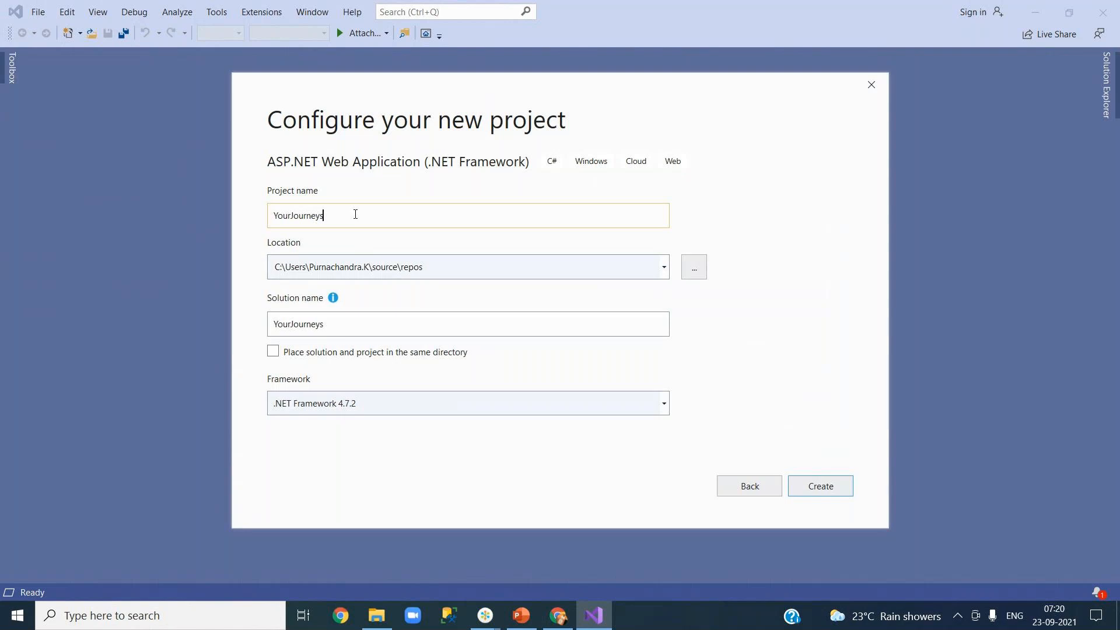
text(Web)
click(365, 320)
key(BackSpace)
key(BackSpace)
key(BackSpace)
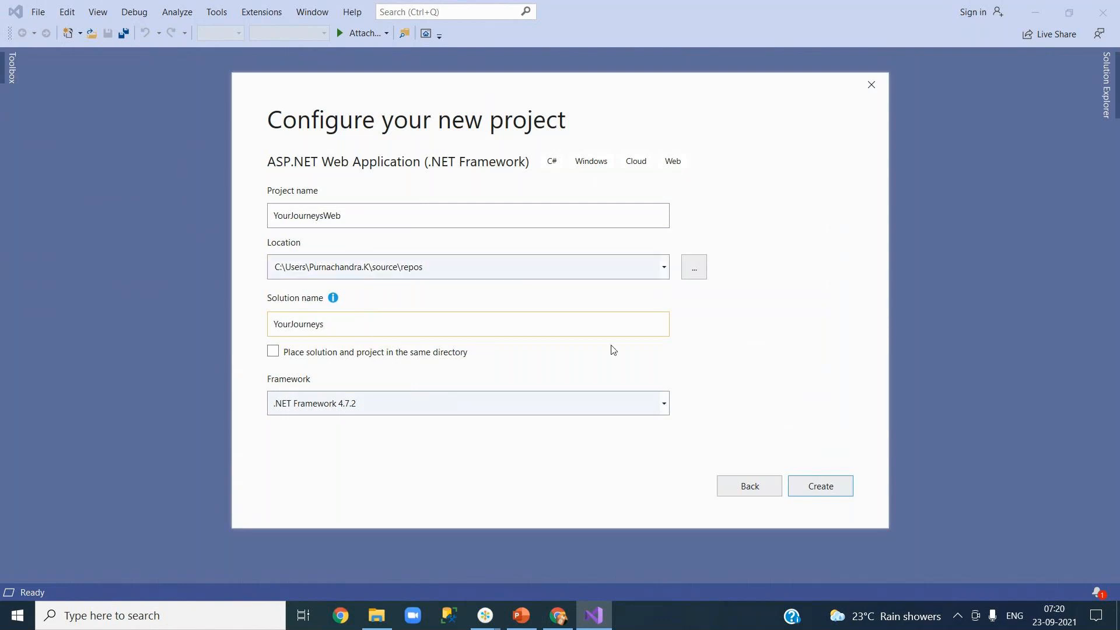
click(831, 487)
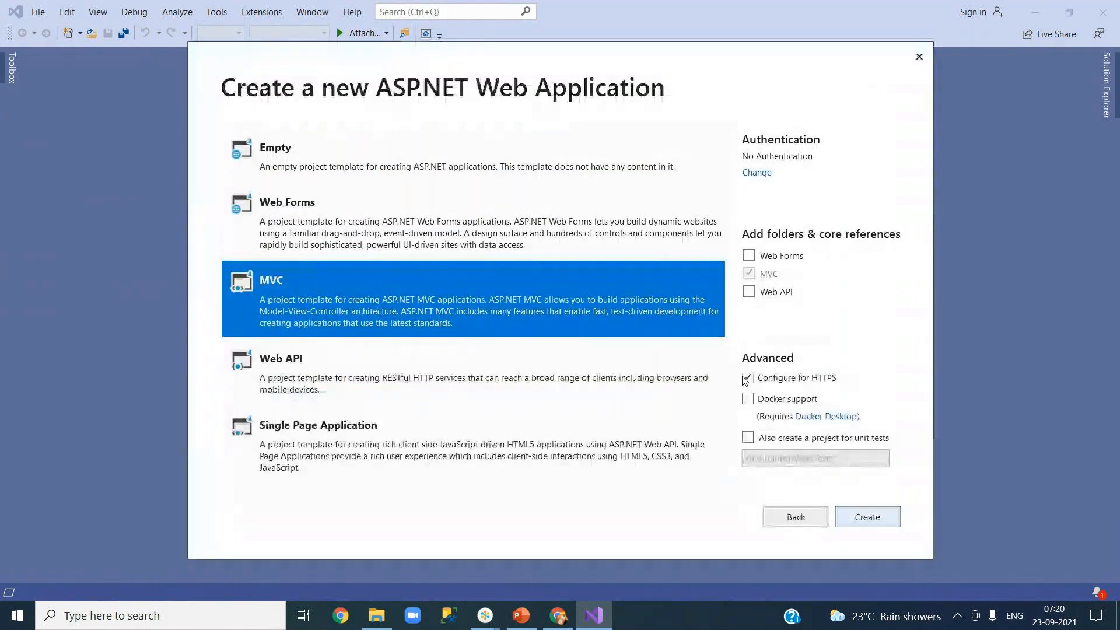
Step: Create the MVC app with Web API references, no HTTPS, and a YourJourneysWeb.Tests project
click(749, 294)
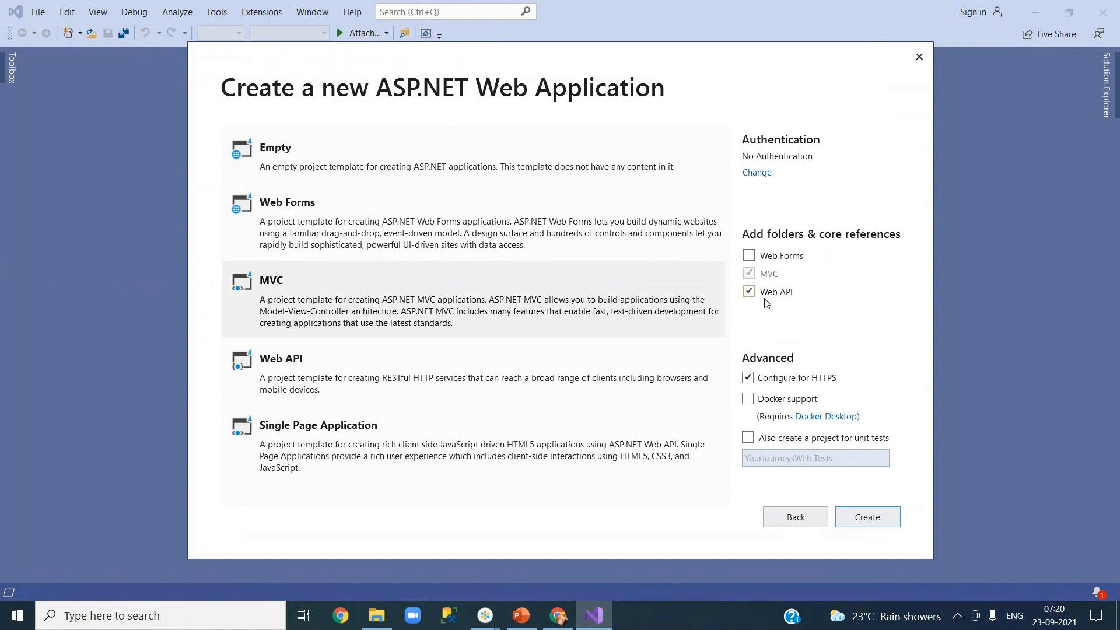
click(748, 378)
click(749, 438)
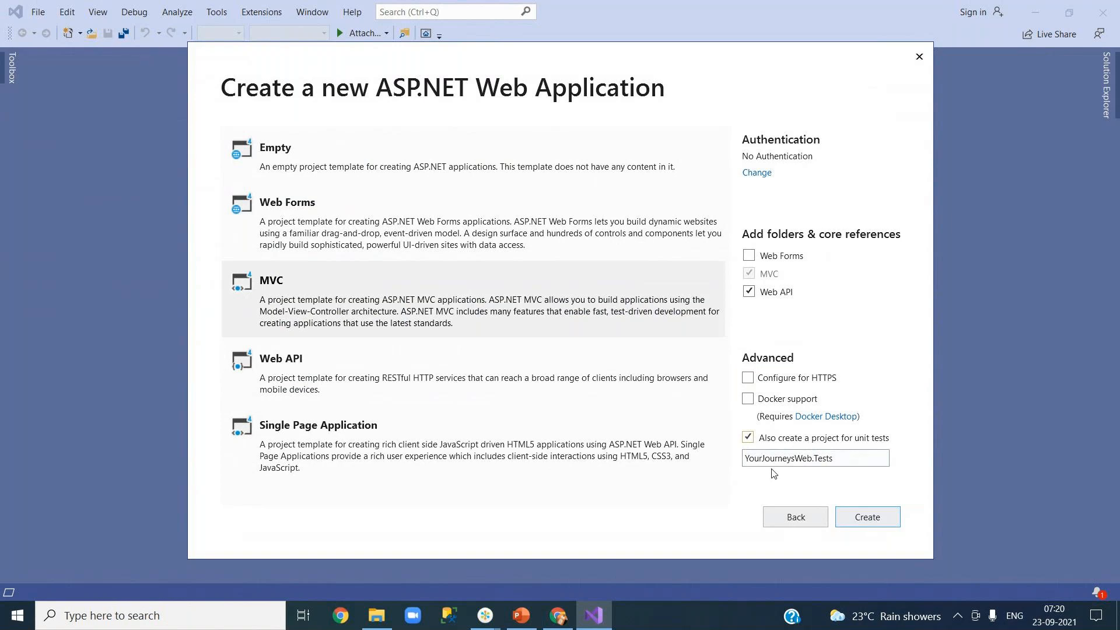
double_click(756, 461)
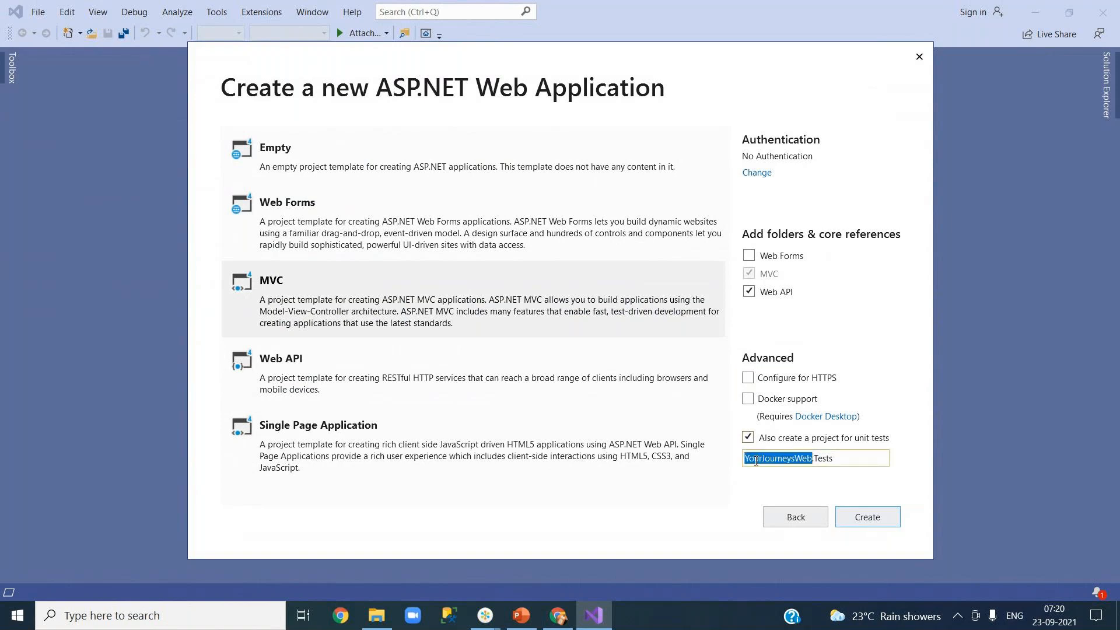
click(840, 459)
drag(843, 458, 745, 464)
click(868, 517)
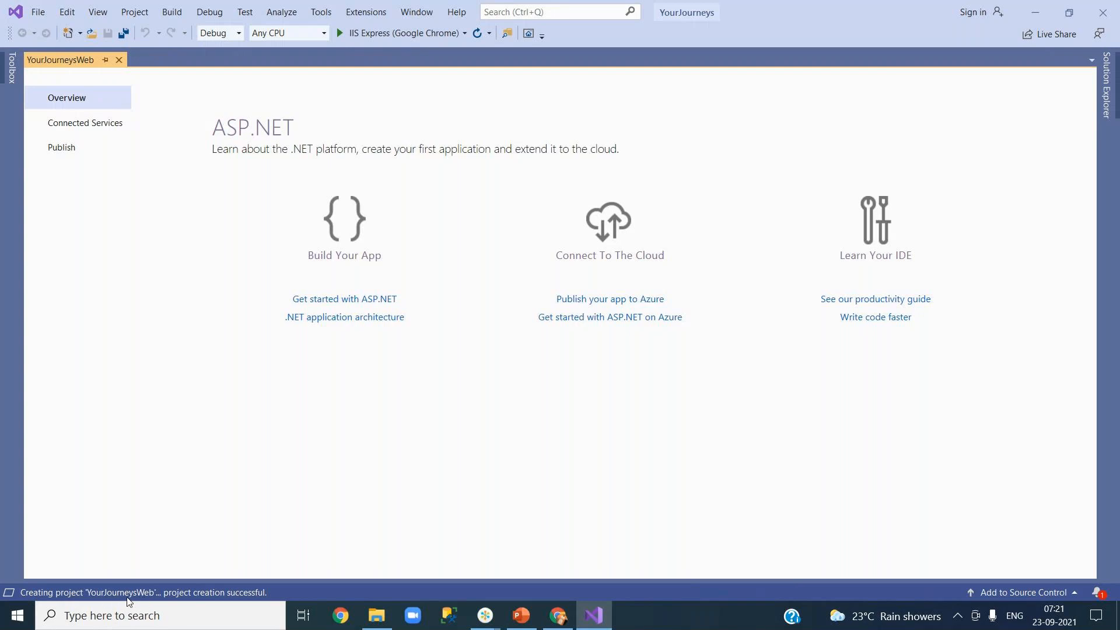
Step: Show Solution Explorer and expand the App_Start folder to its four config files
click(1106, 105)
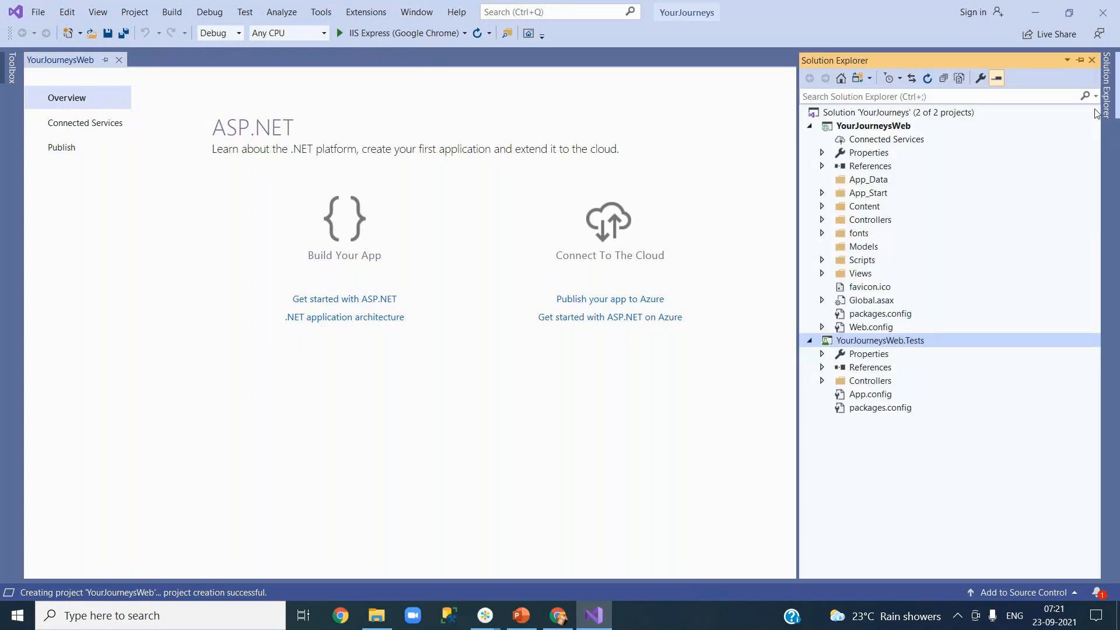
click(98, 12)
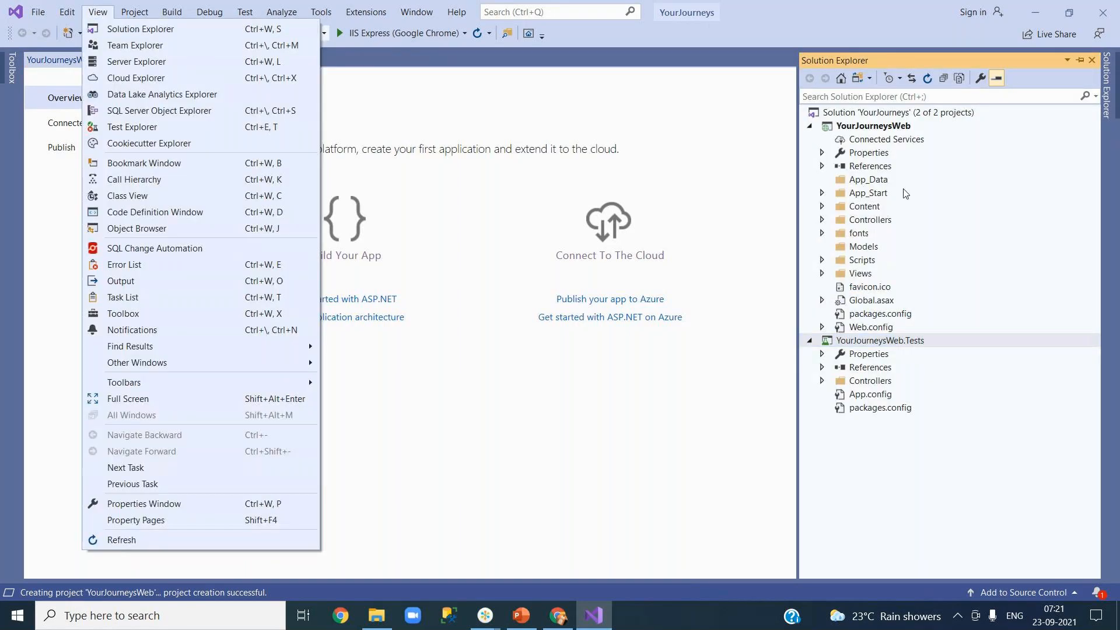
click(823, 193)
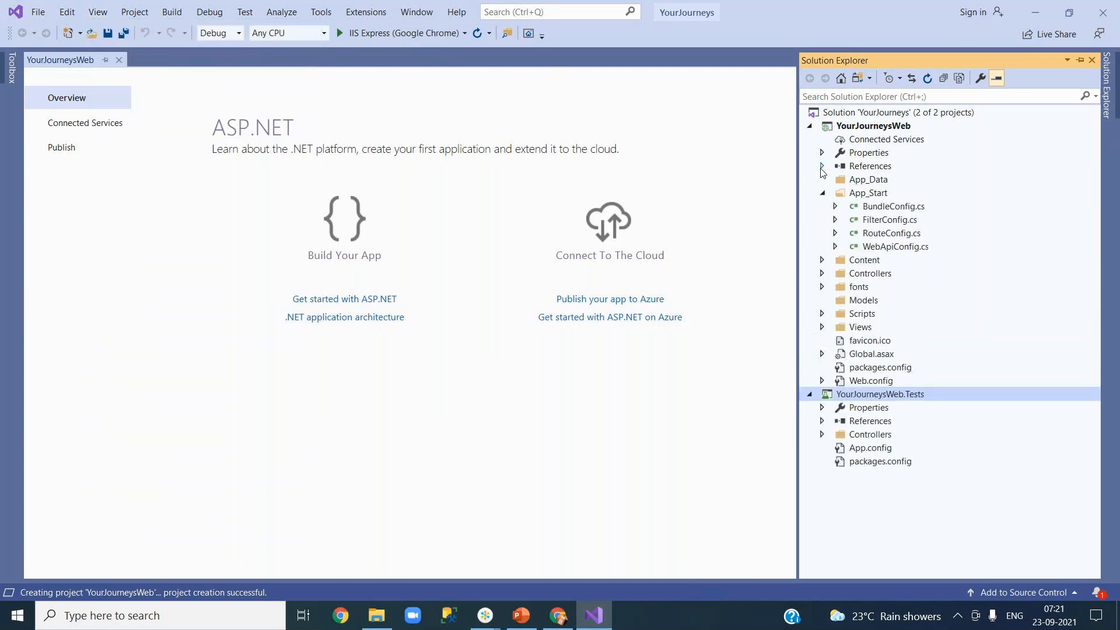
click(823, 167)
click(822, 167)
Step: Add the YourJourneys solution to Git source control, then return to Solution Explorer
click(1048, 593)
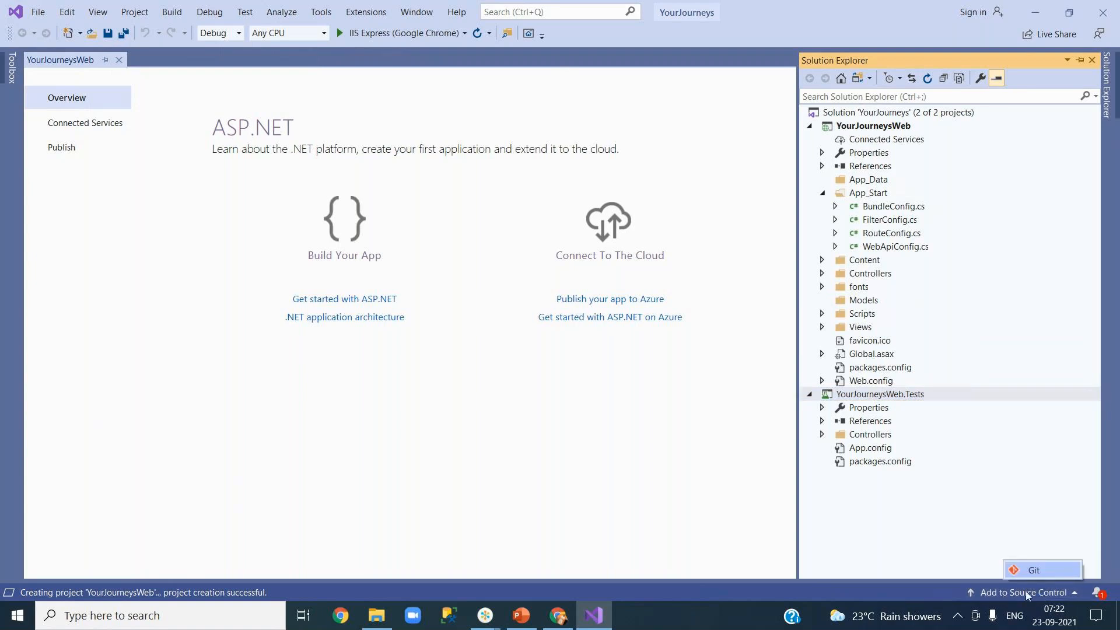
click(1051, 573)
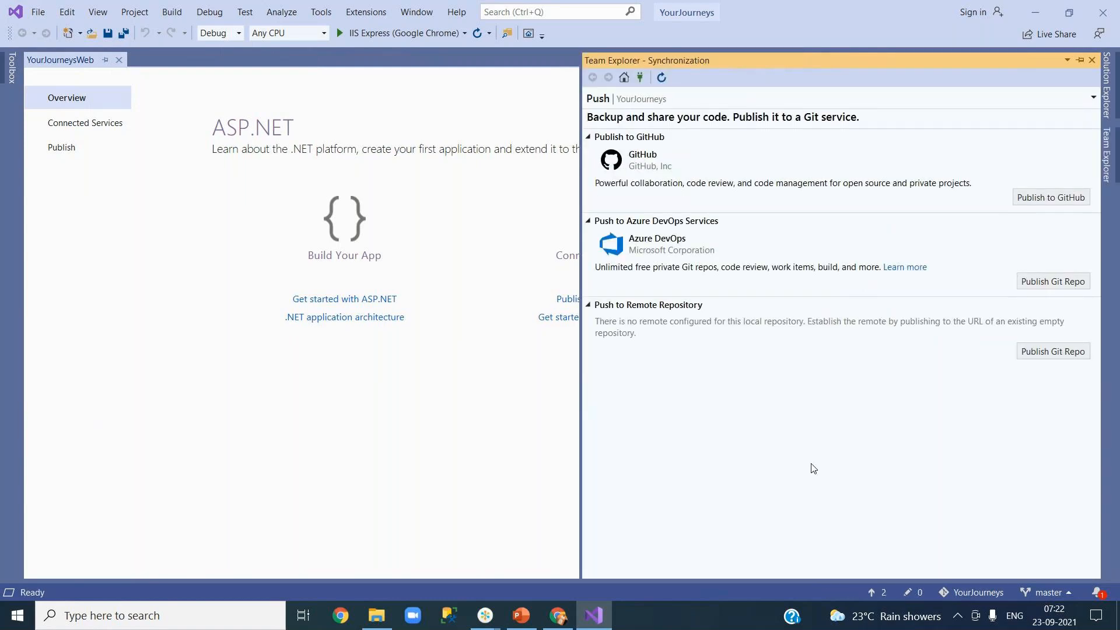
click(1108, 95)
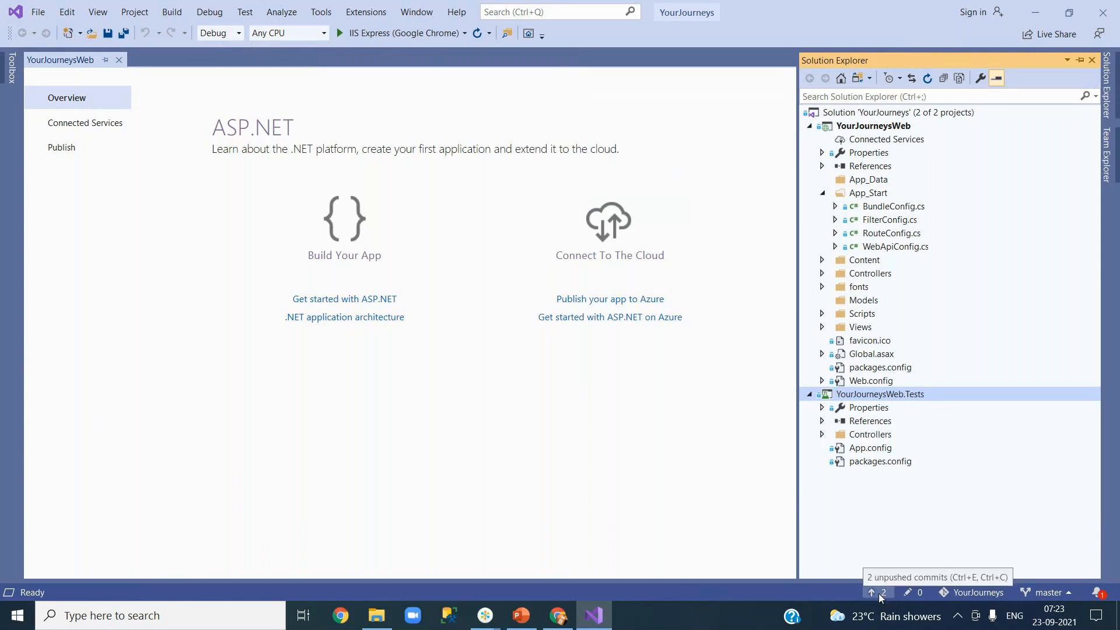
Step: Open BundleConfig.cs and view its commit history
click(886, 210)
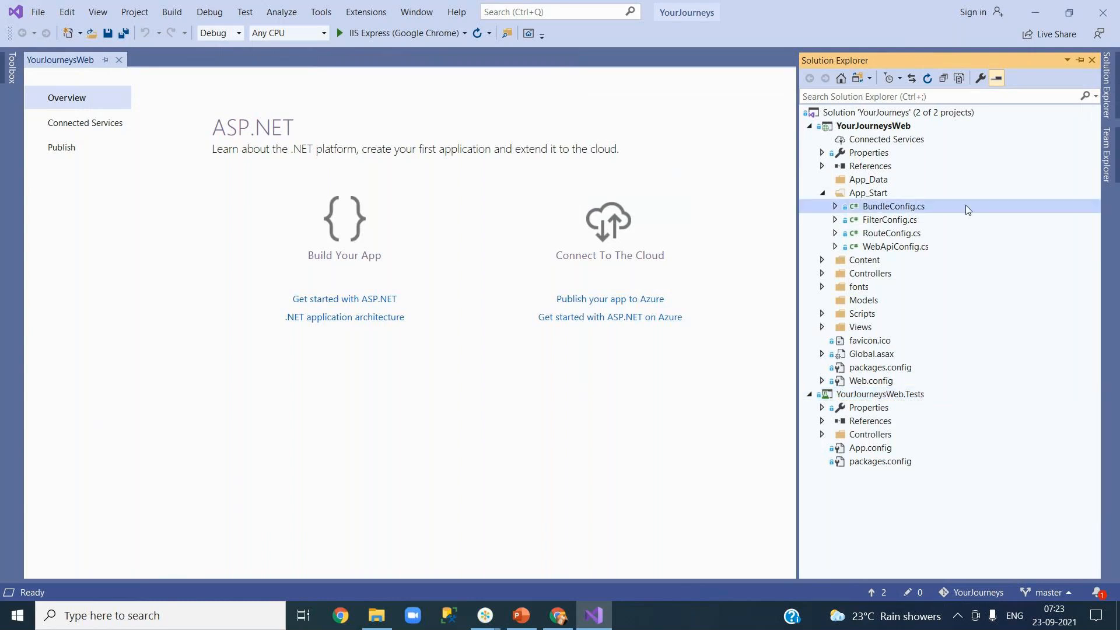
double_click(902, 209)
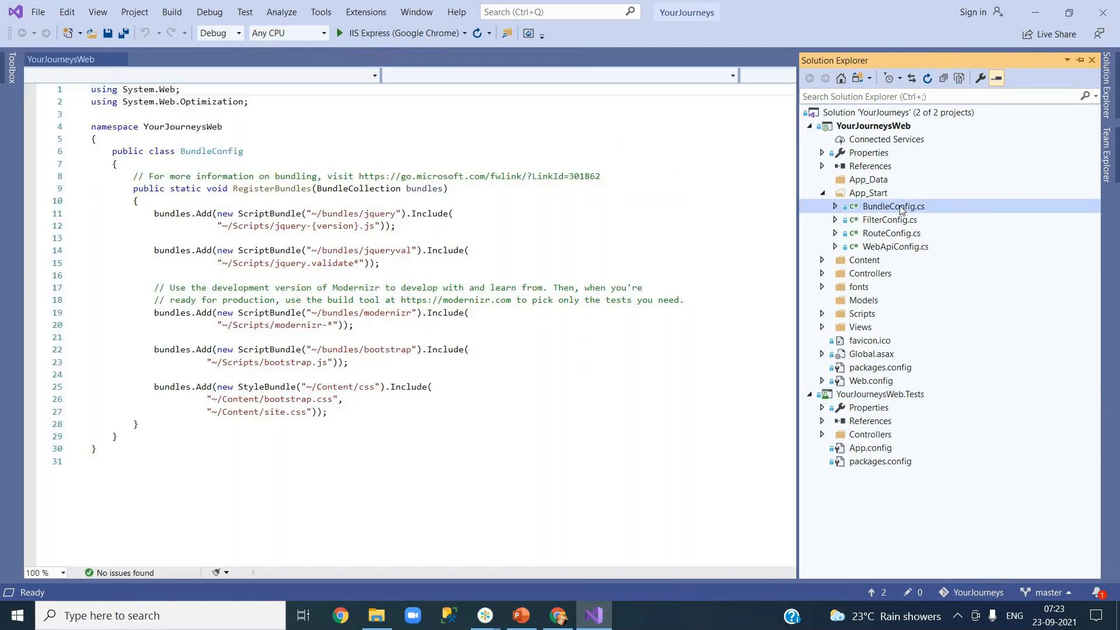
right_click(901, 208)
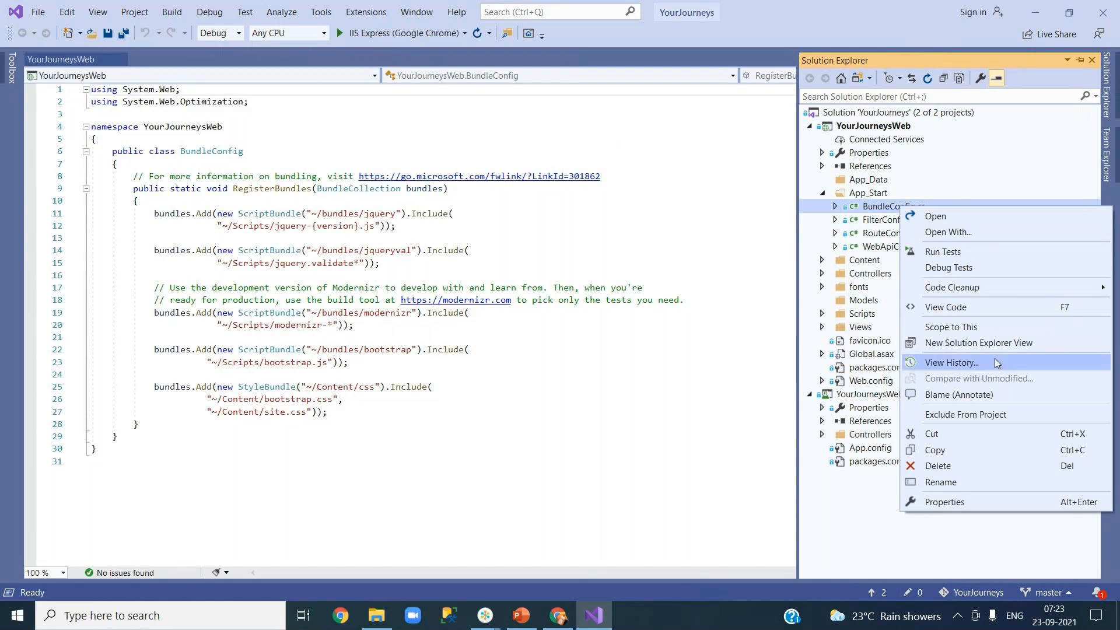
click(951, 363)
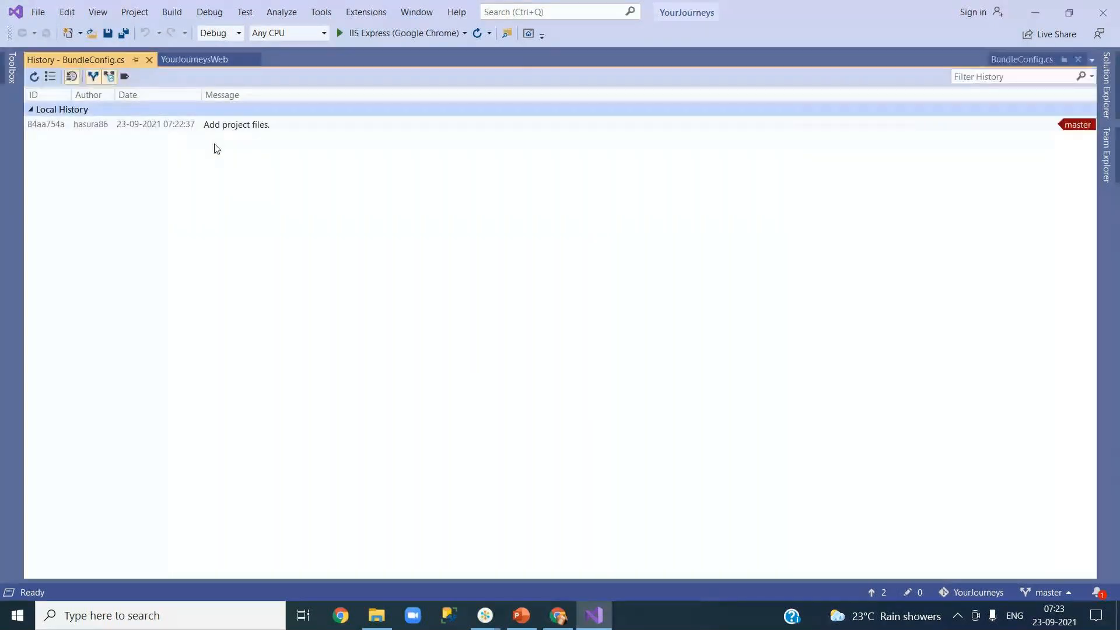
Step: Open Web.config and view its commit history, showing the 'Add project files.' commit
mouse_move(216, 134)
click(1107, 87)
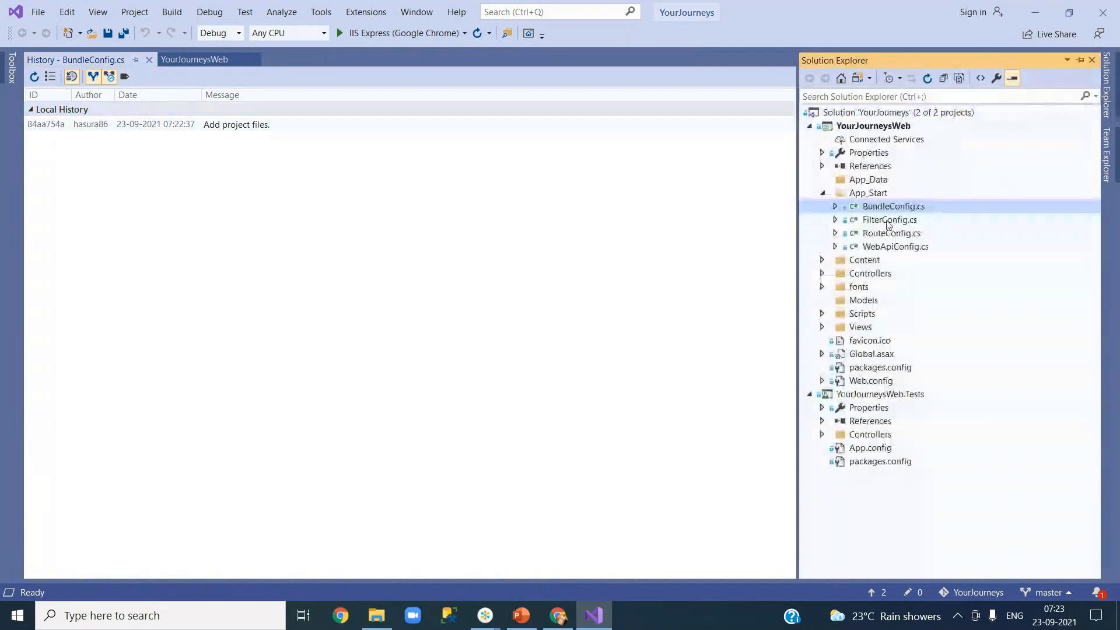
click(872, 383)
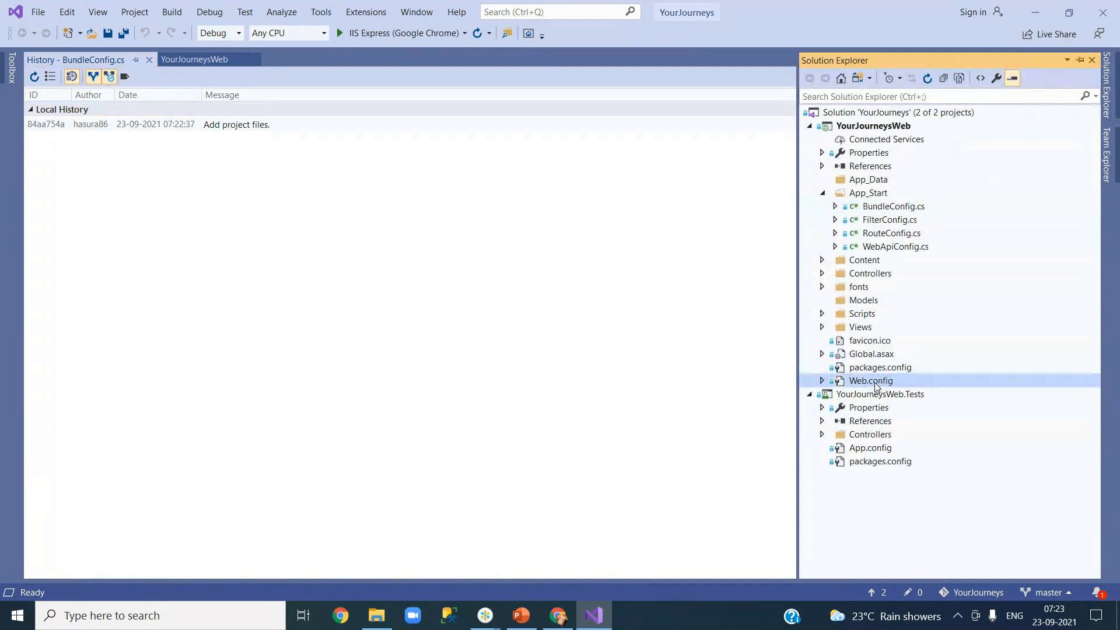
double_click(874, 382)
right_click(874, 381)
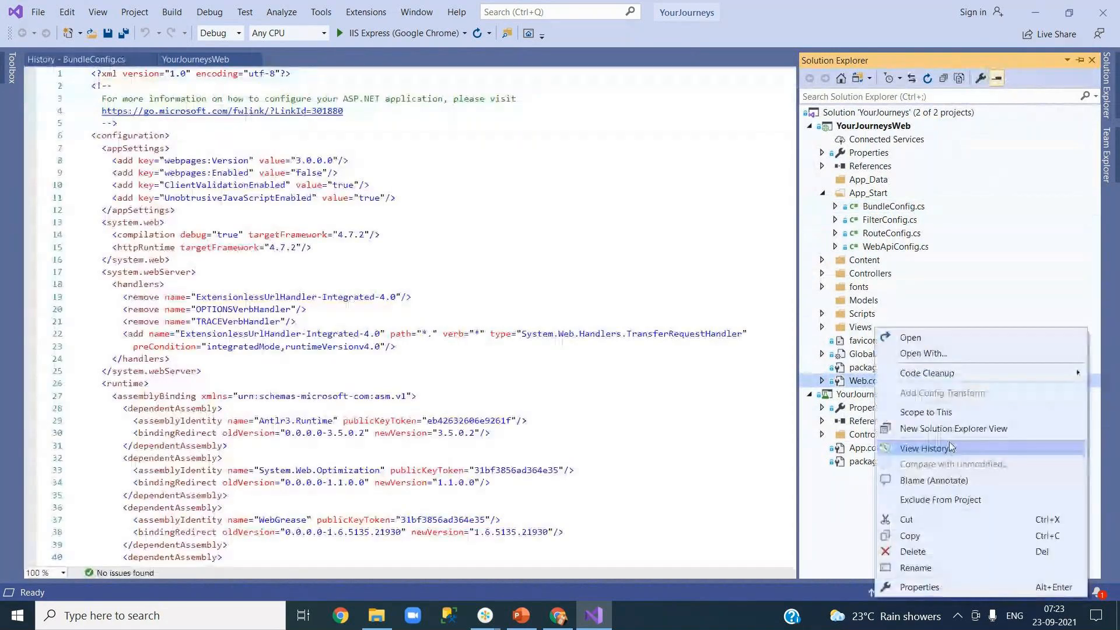
click(933, 440)
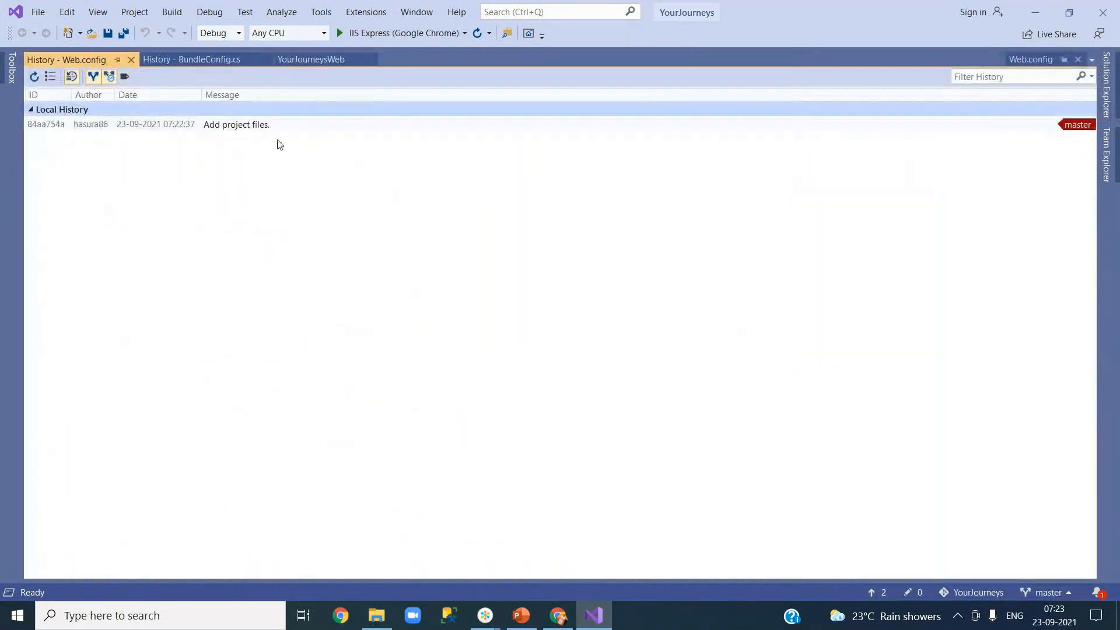
Step: Close both History tabs and the YourJourneysWeb overview, leaving Web.config open
click(130, 60)
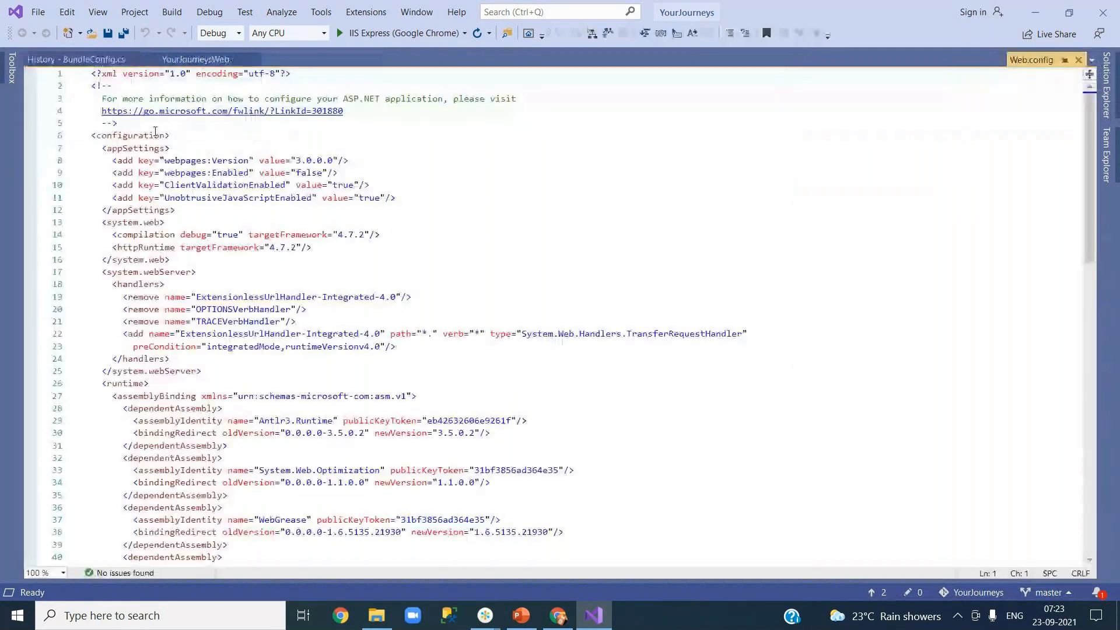
click(196, 60)
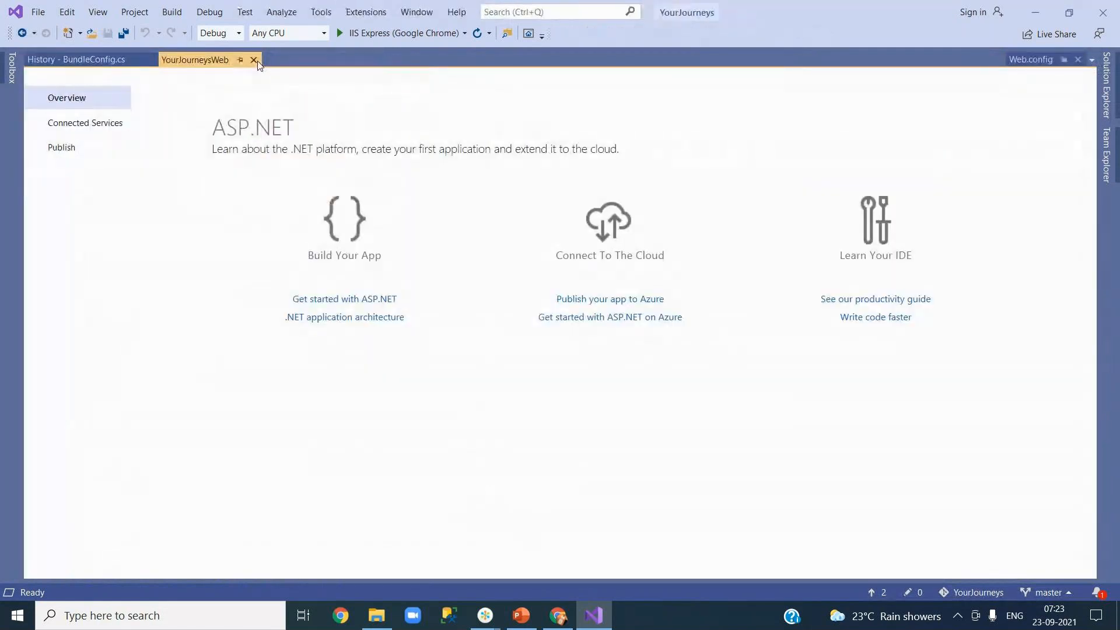
click(255, 60)
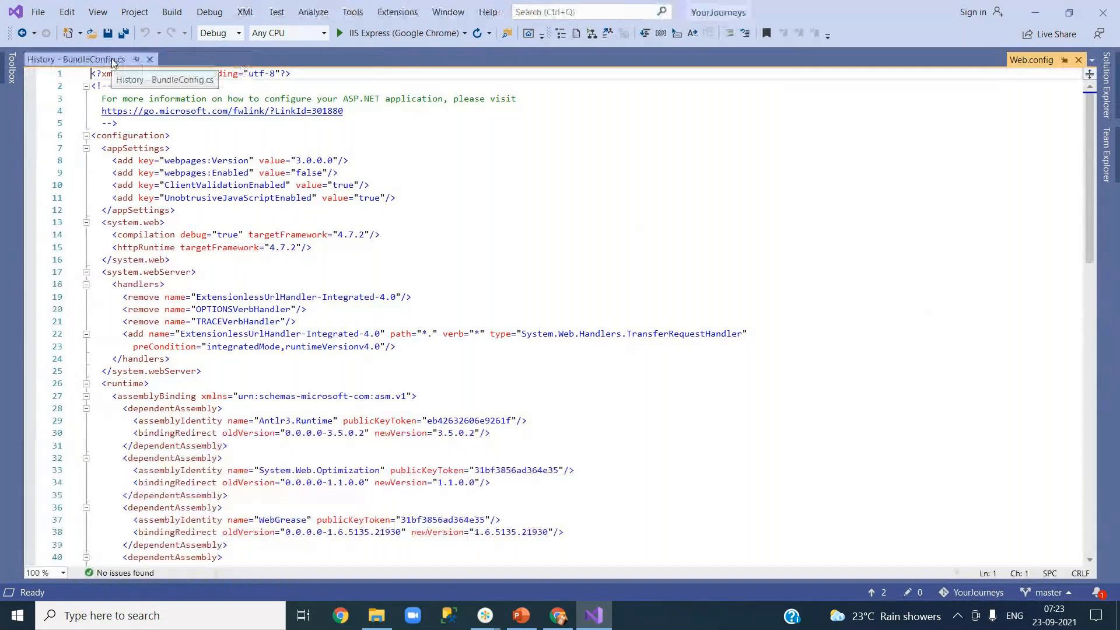
click(91, 62)
click(149, 61)
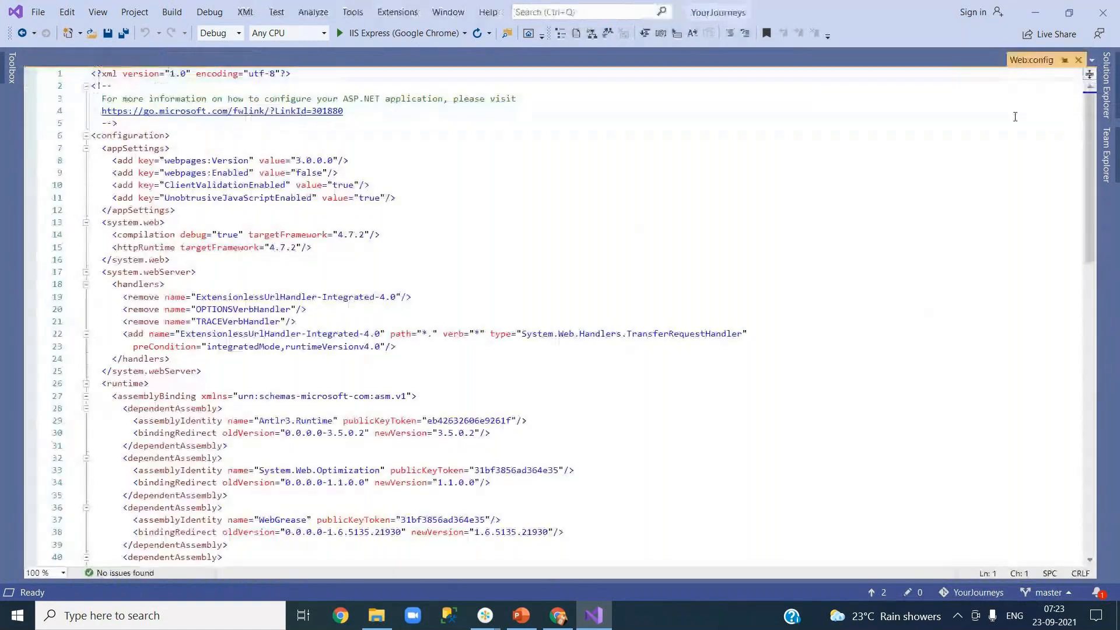
click(1107, 102)
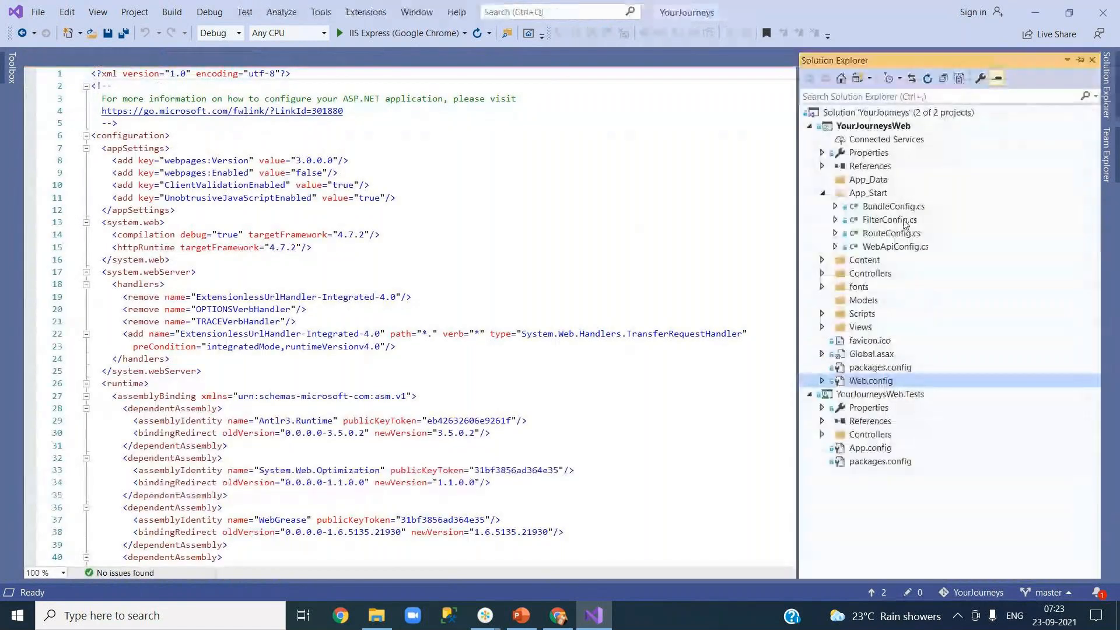
Step: Insert '//Skeleton code for Bundle configuration' atop the BundleConfig class and save the file
double_click(884, 208)
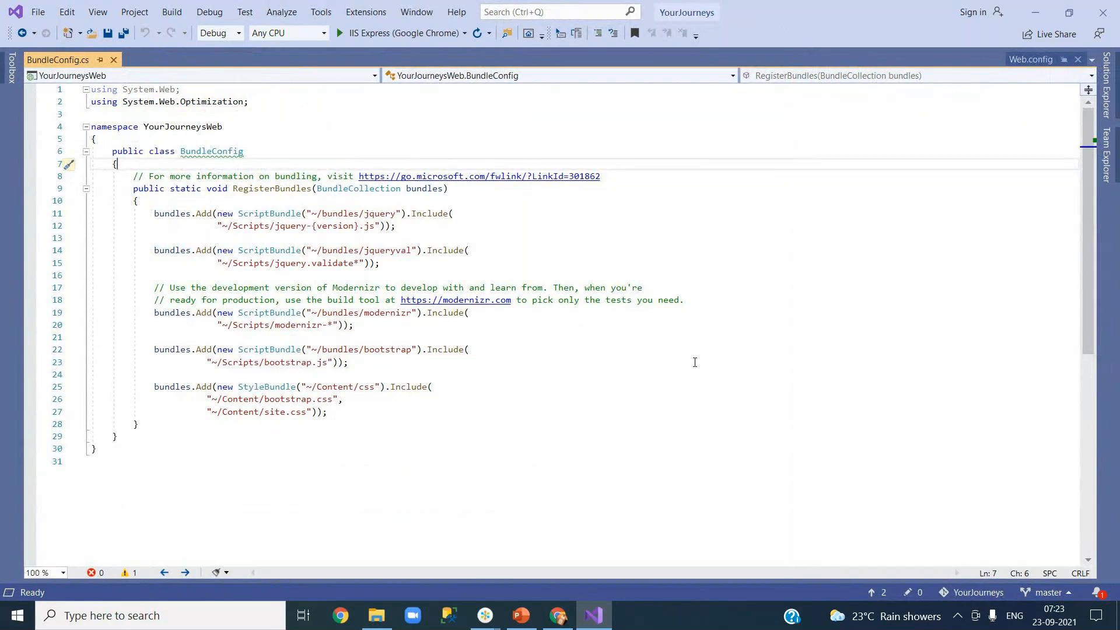
key(Return)
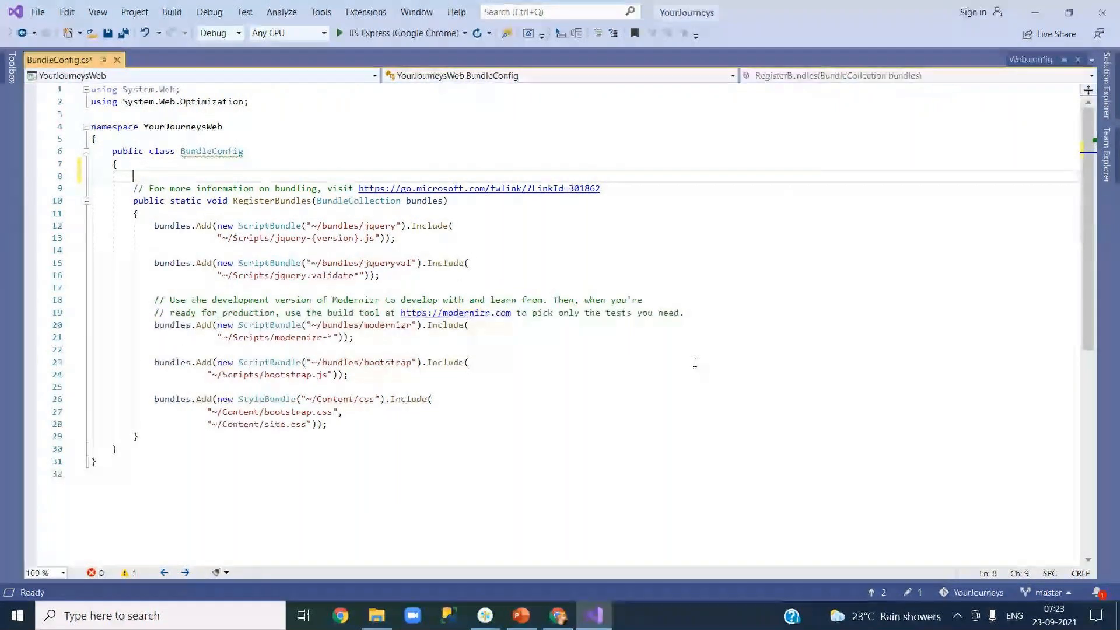
text(//)
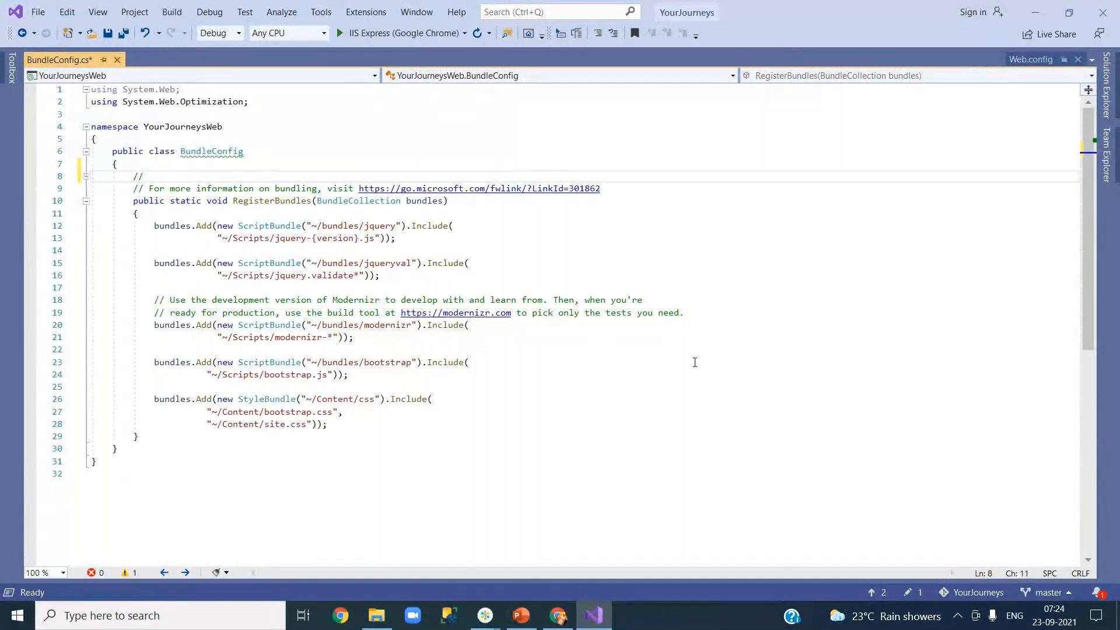
text(Skele)
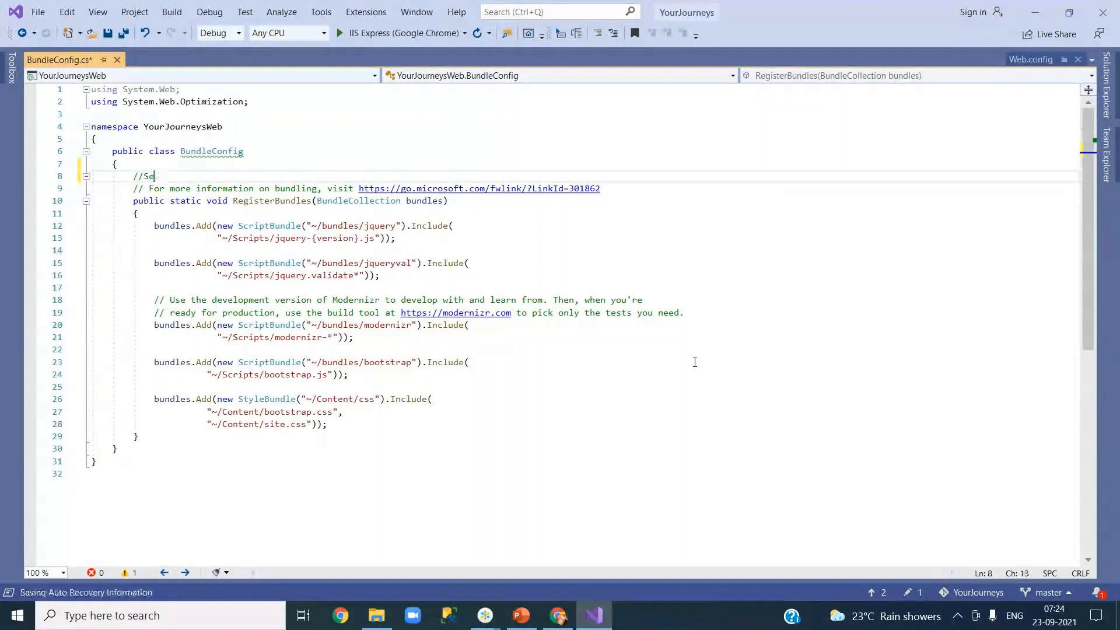
text(ton code)
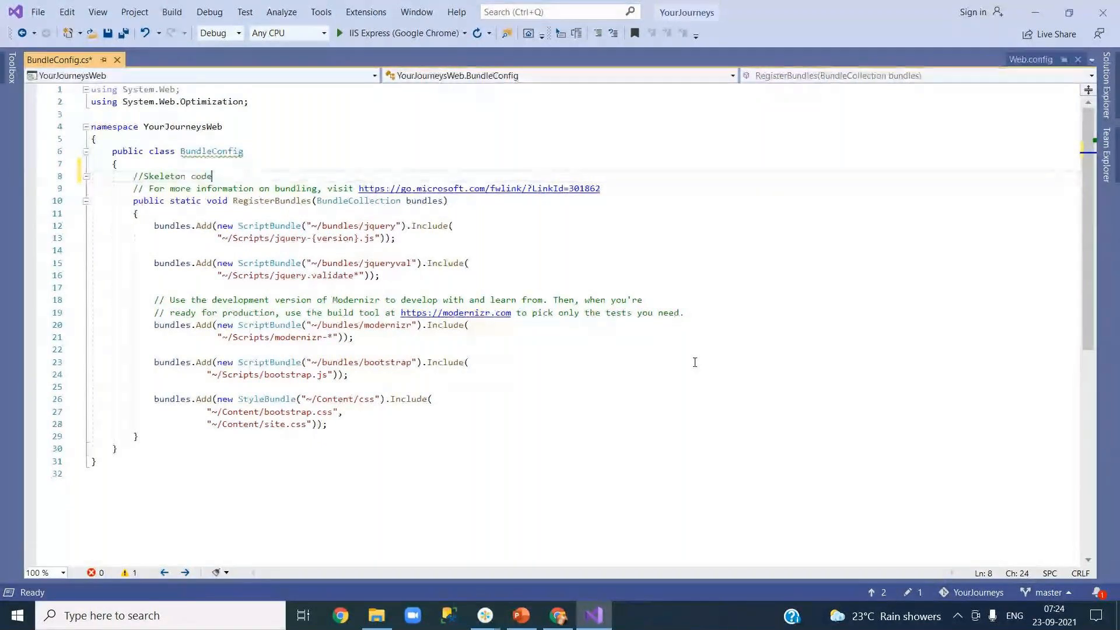
key(BackSpace)
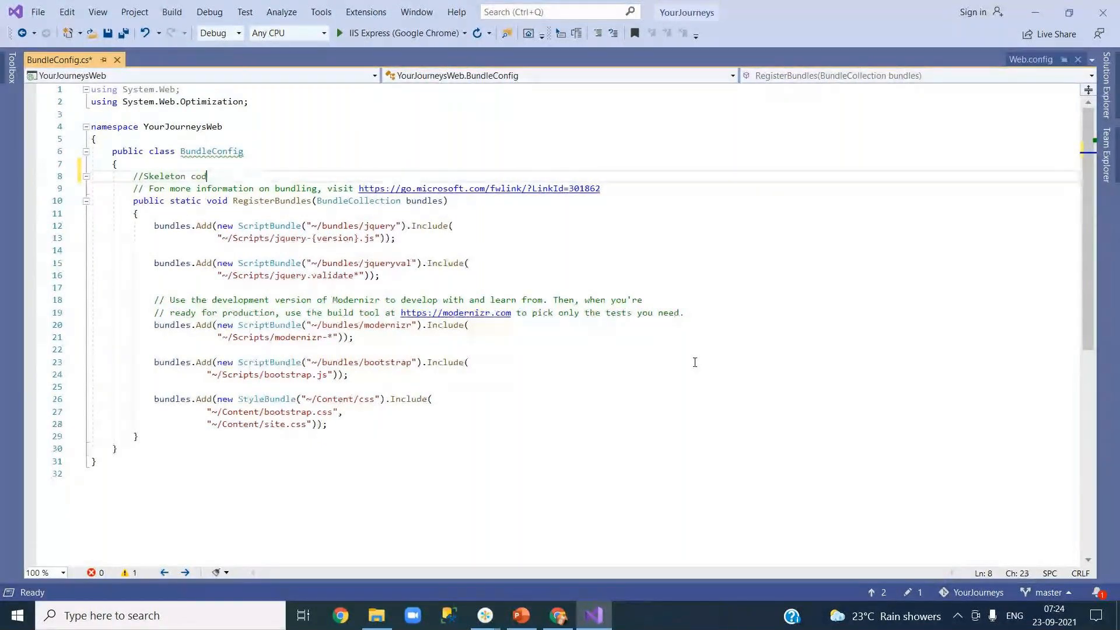
text(e for Bundle configuration)
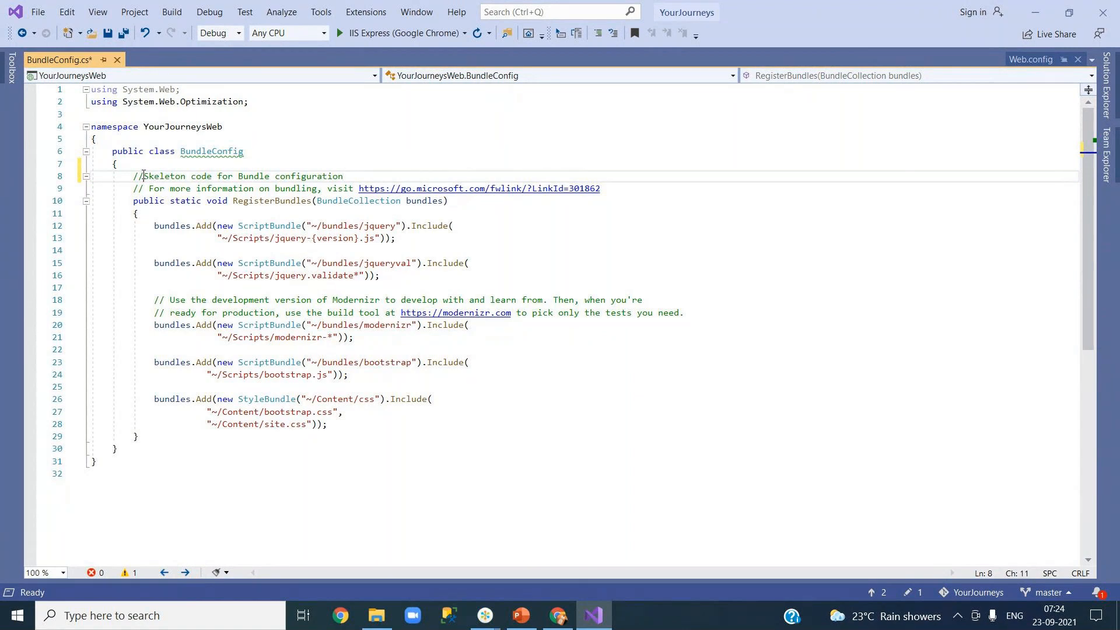
drag(144, 176, 234, 177)
key(ctrl+c)
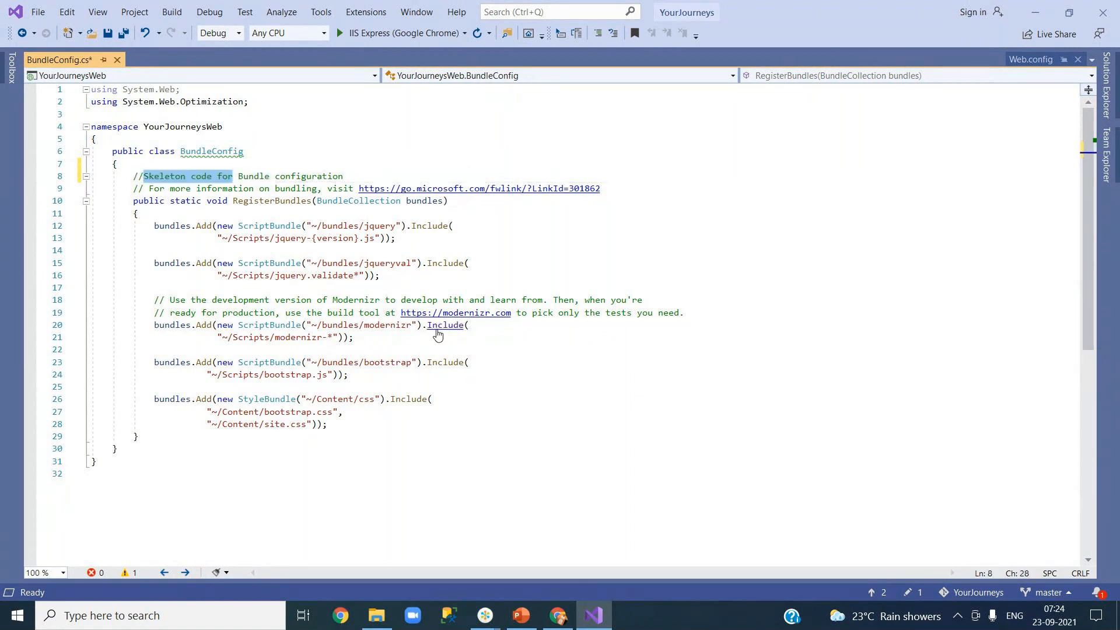
click(108, 33)
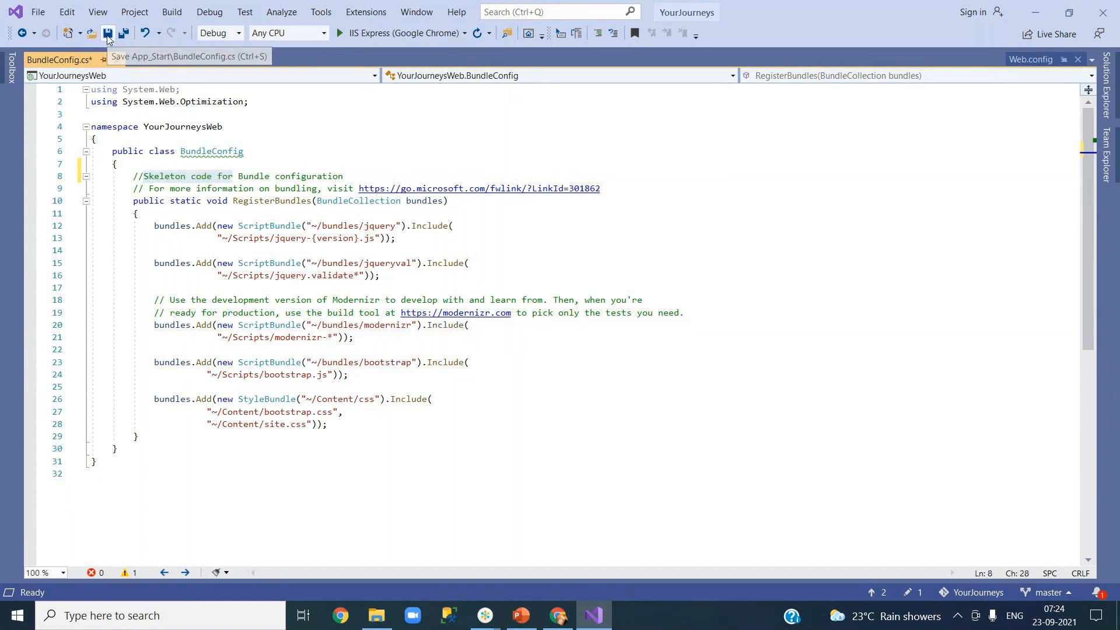
click(1107, 93)
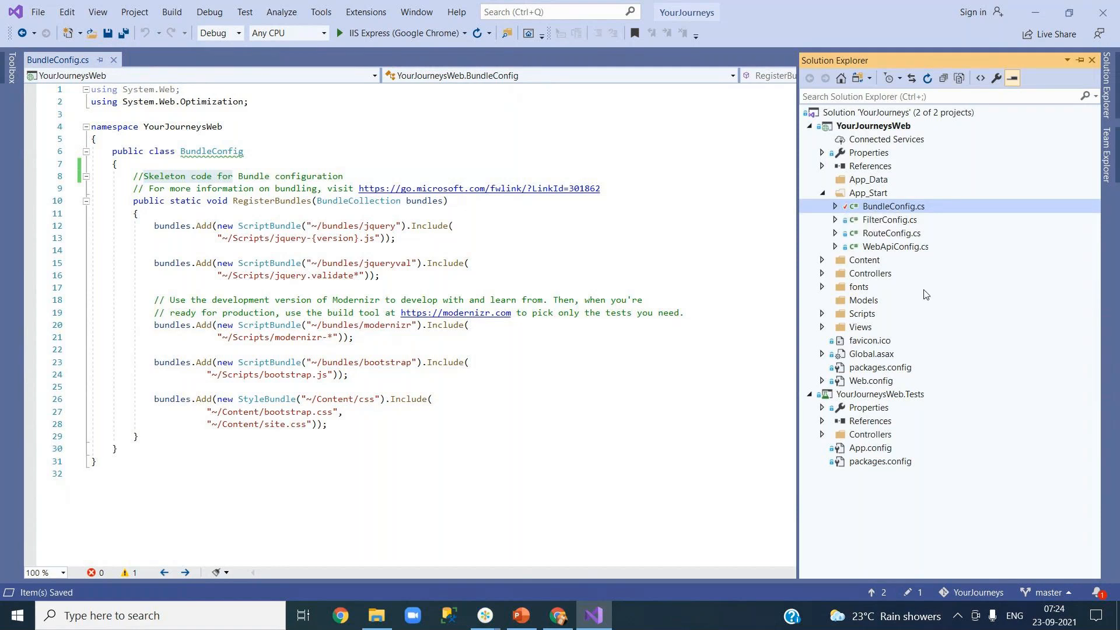
Step: Open RouteConfig.cs and start a '//Skeleton code for' comment at the top of RegisterRoutes
double_click(884, 235)
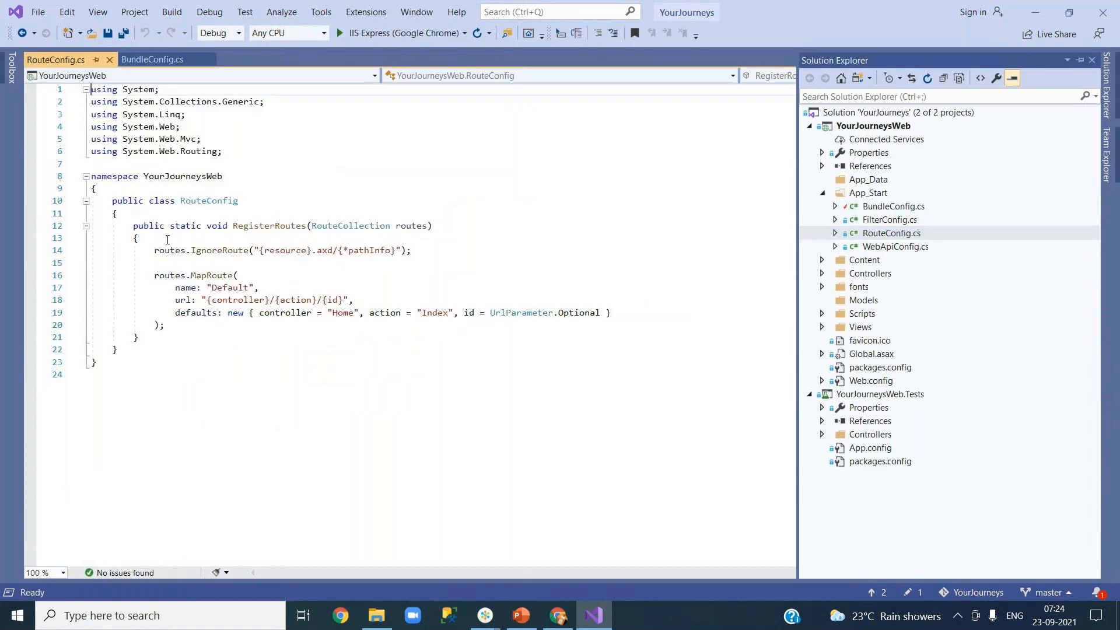
click(170, 240)
key(Return)
key(ctrl+v)
text(//)
key(BackSpace)
key(BackSpace)
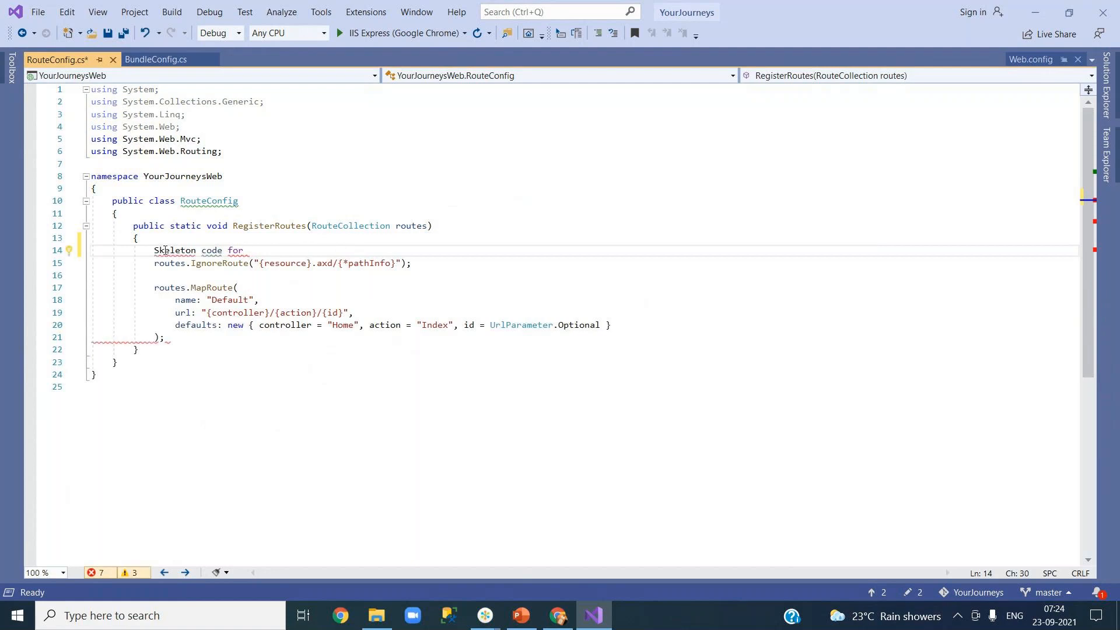
click(156, 250)
text(//)
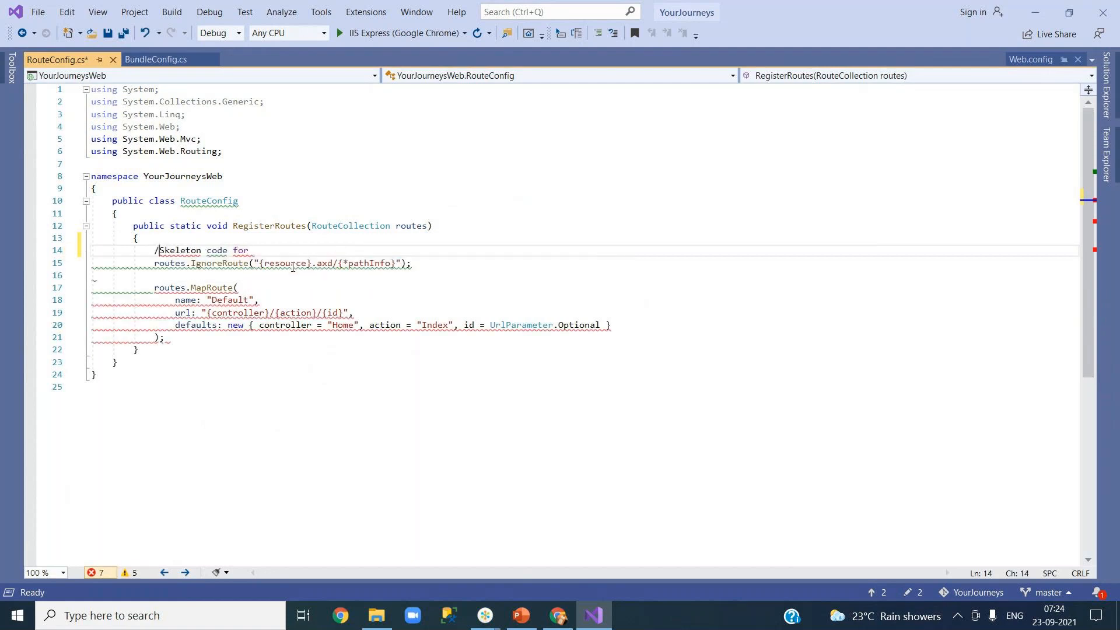
Step: Complete the comment as '//Skeleton code for route config', save, and open the Git publish page
click(282, 253)
double_click(224, 202)
click(282, 249)
text(rotu)
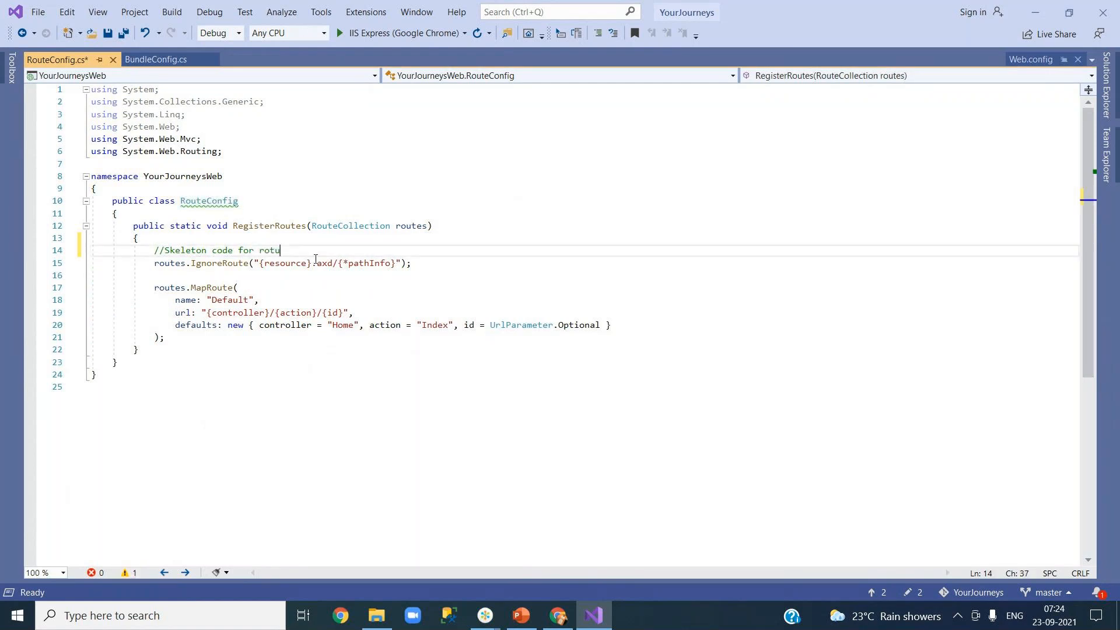
key(BackSpace)
key(BackSpace)
text(ute config)
key(ctrl+s)
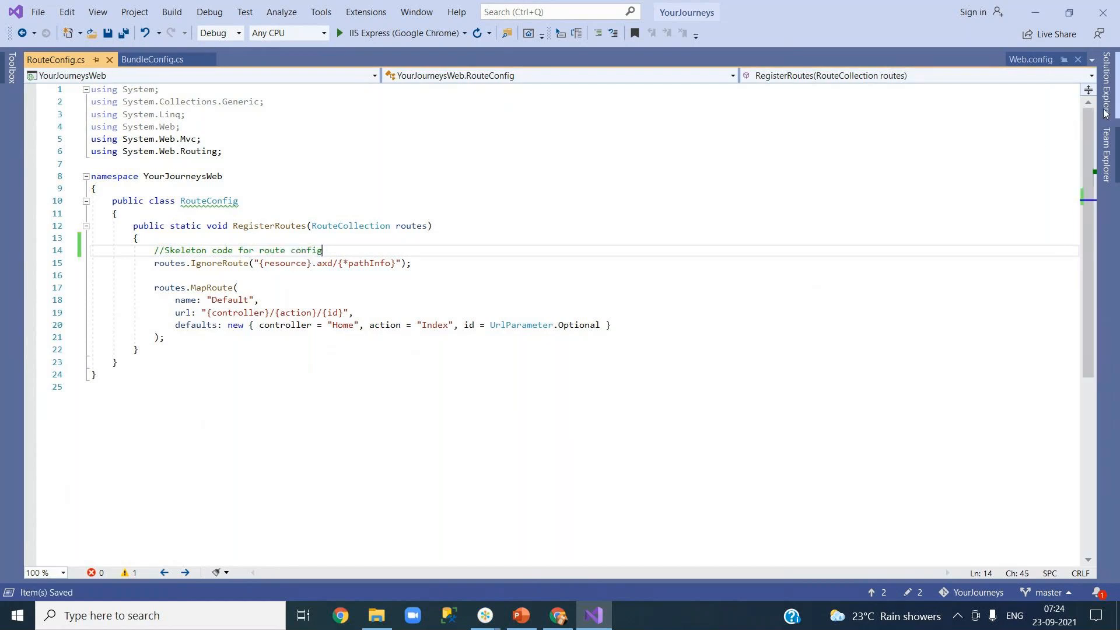
click(1107, 85)
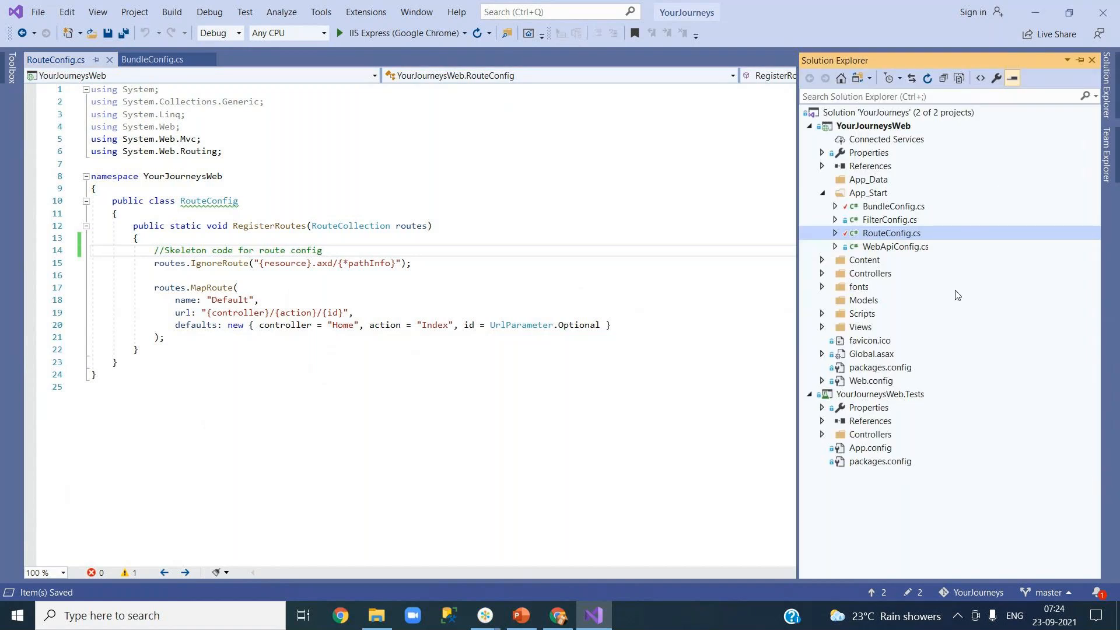
click(1109, 172)
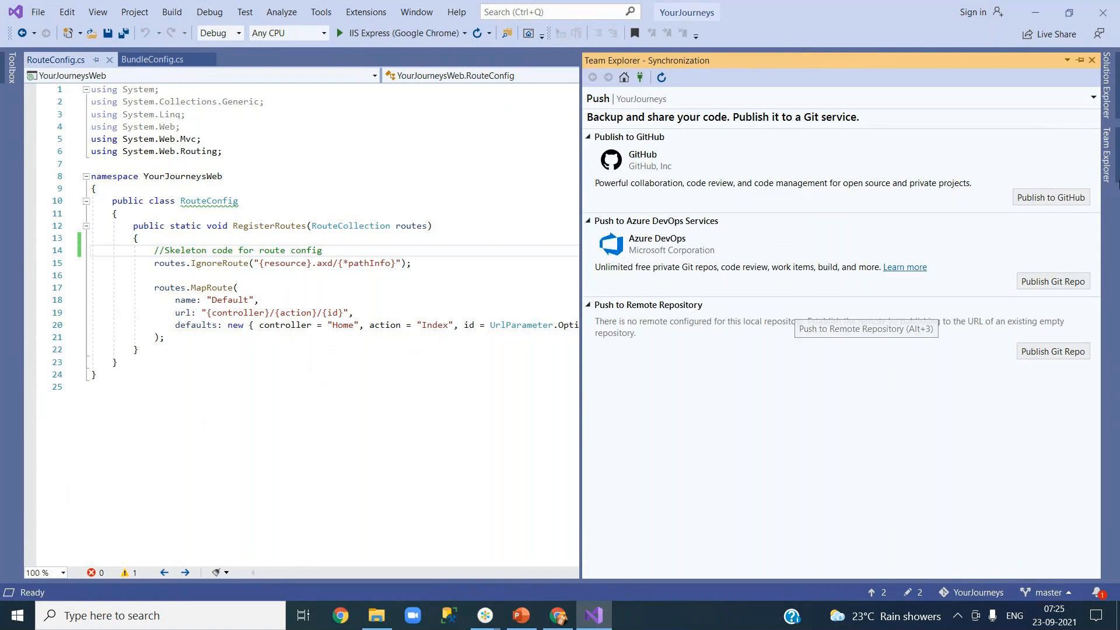
Step: Hide and then reopen the Team Explorer Git publishing page
click(1115, 159)
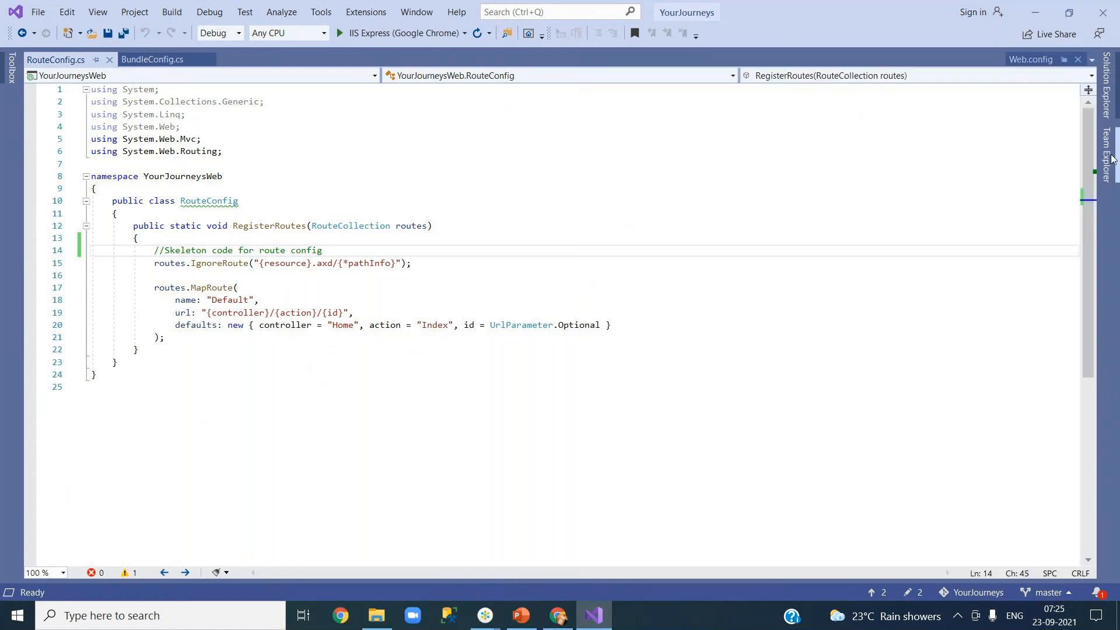
click(1115, 159)
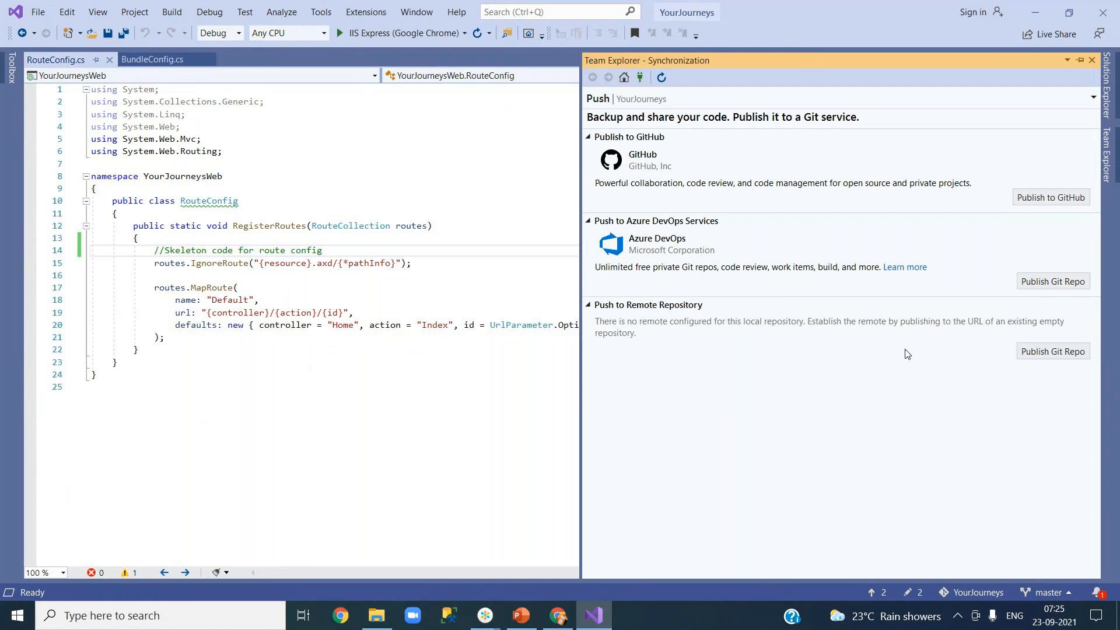
Step: On the Team Explorer Connect page, collapse Local Git Repositories and expand Manage Connections for 'Connect to a Project...'
click(640, 77)
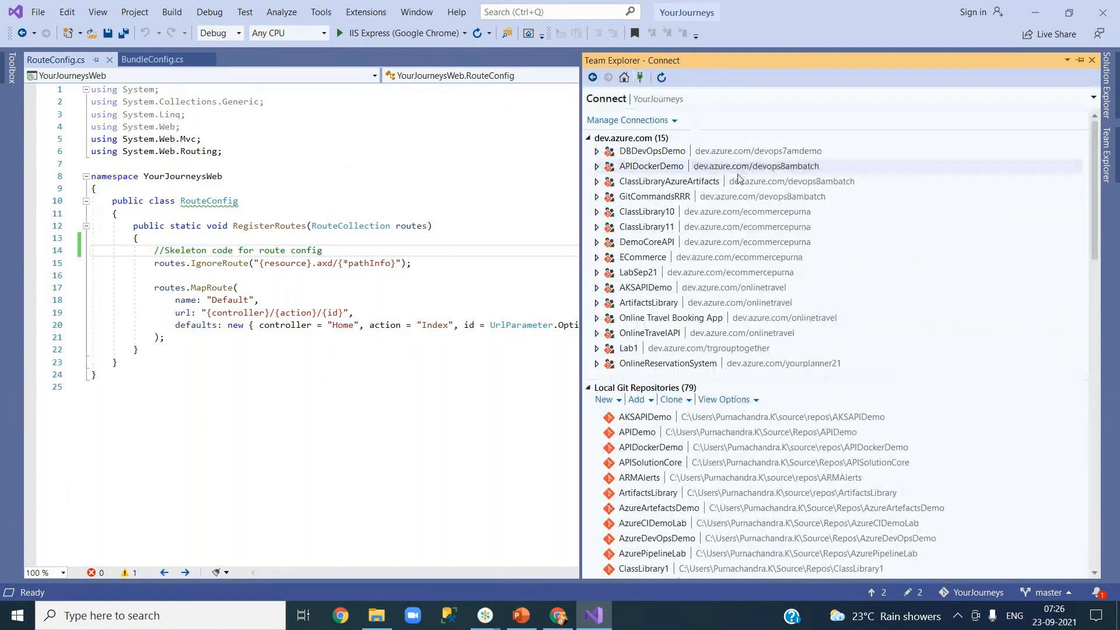
scroll(749, 358, down, 15)
scroll(748, 358, up, 15)
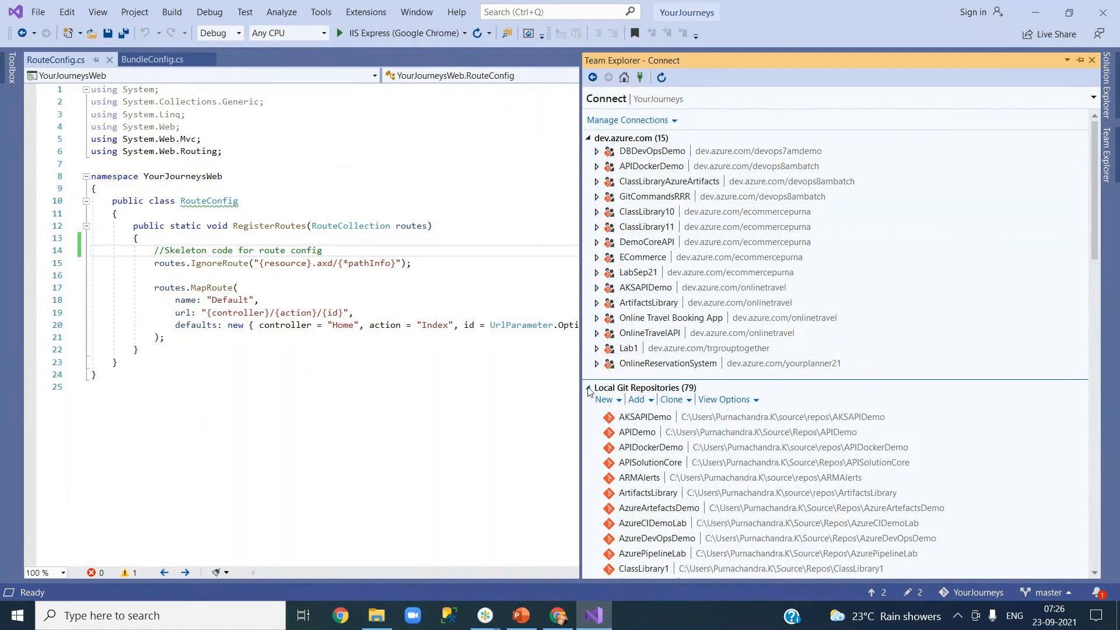
scroll(696, 447, down, 15)
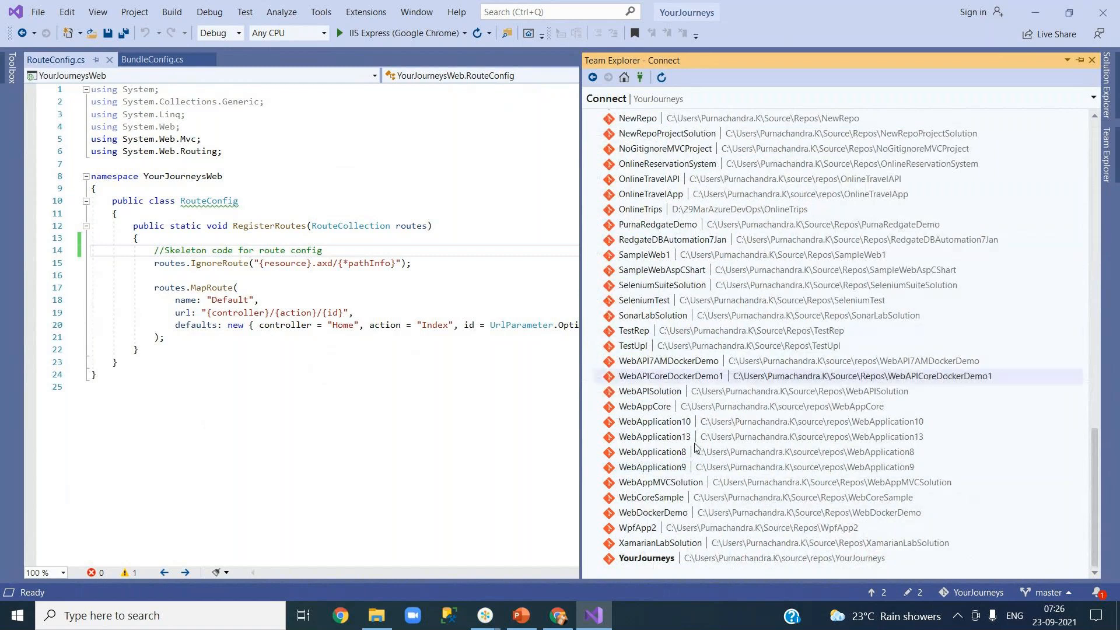
scroll(696, 447, up, 15)
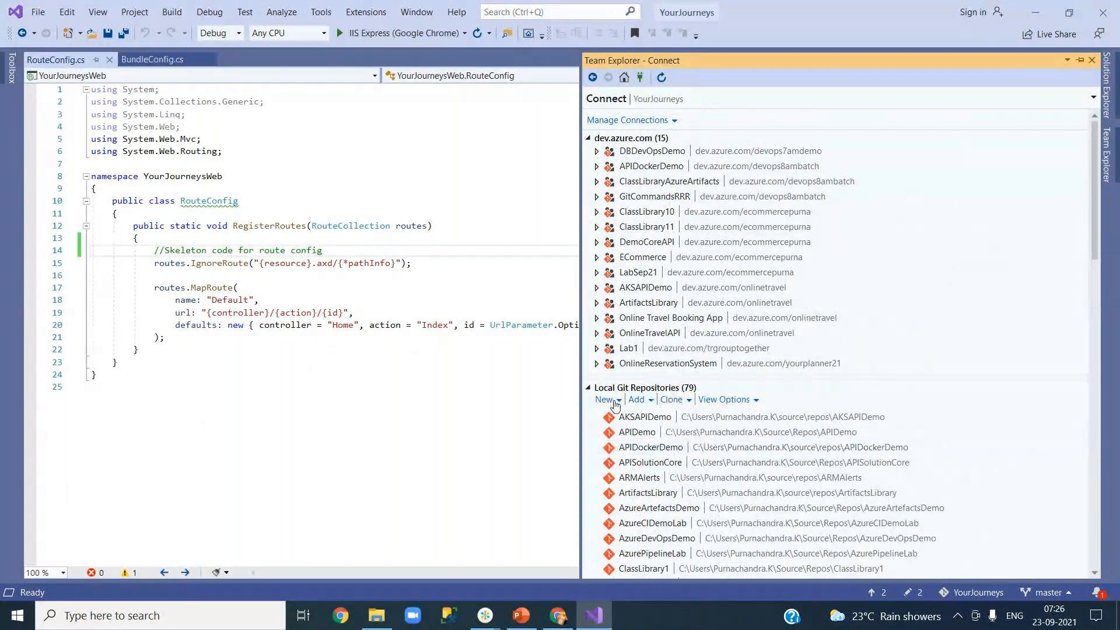
click(589, 388)
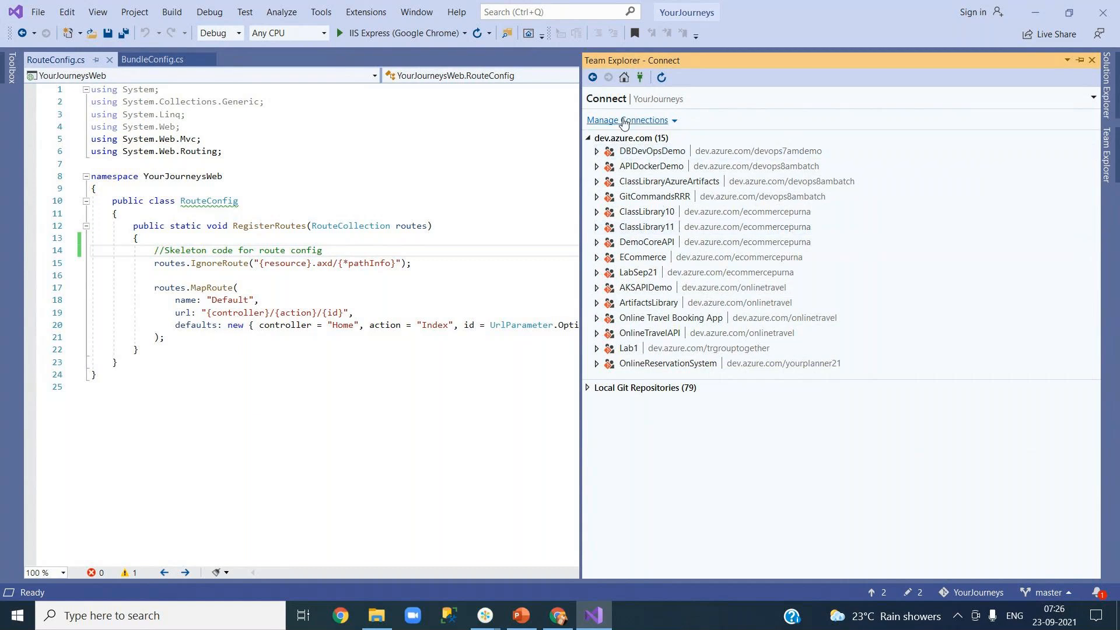
click(670, 121)
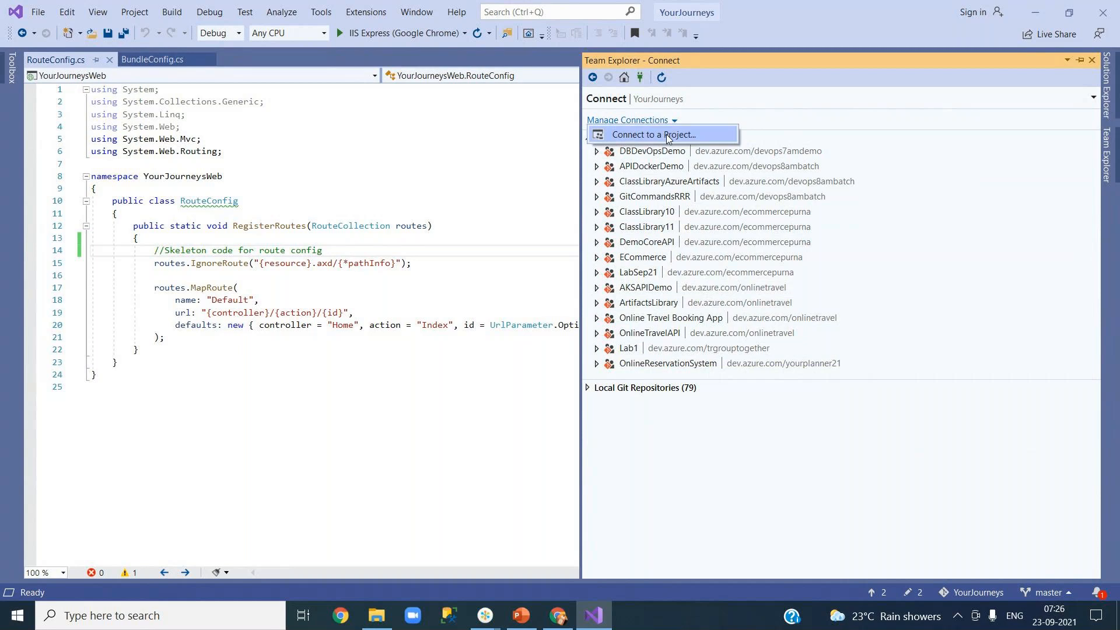
click(666, 134)
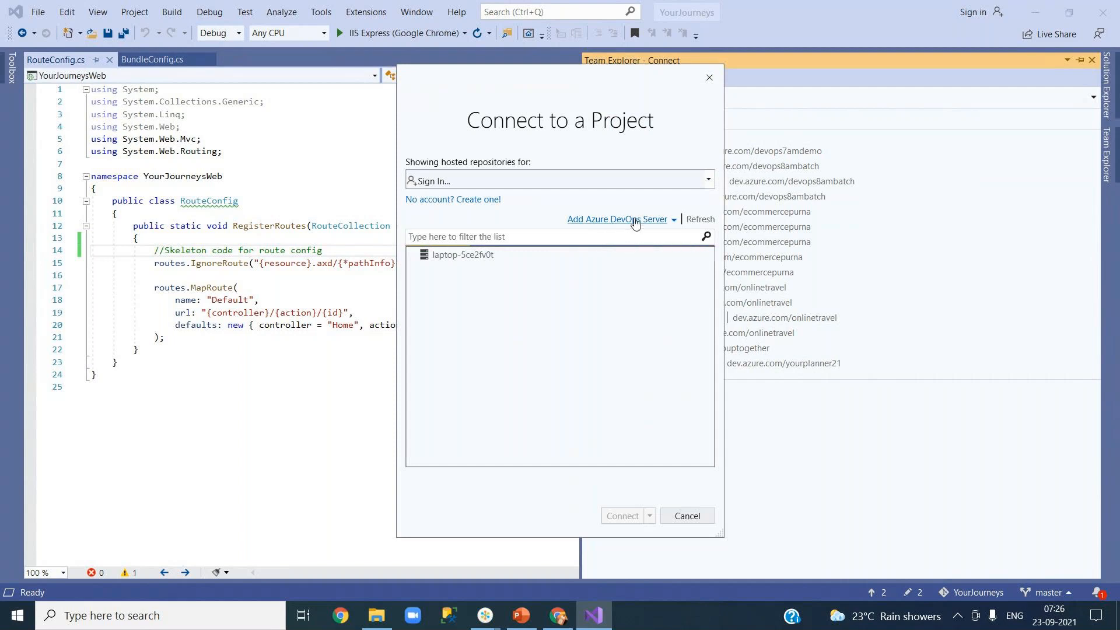
click(507, 181)
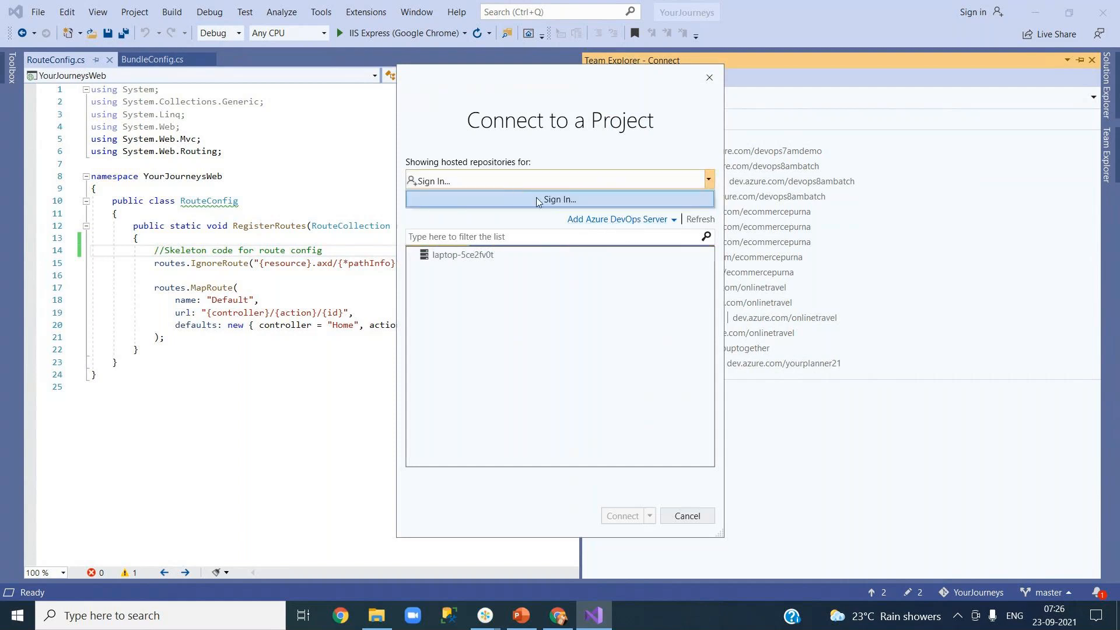
click(552, 200)
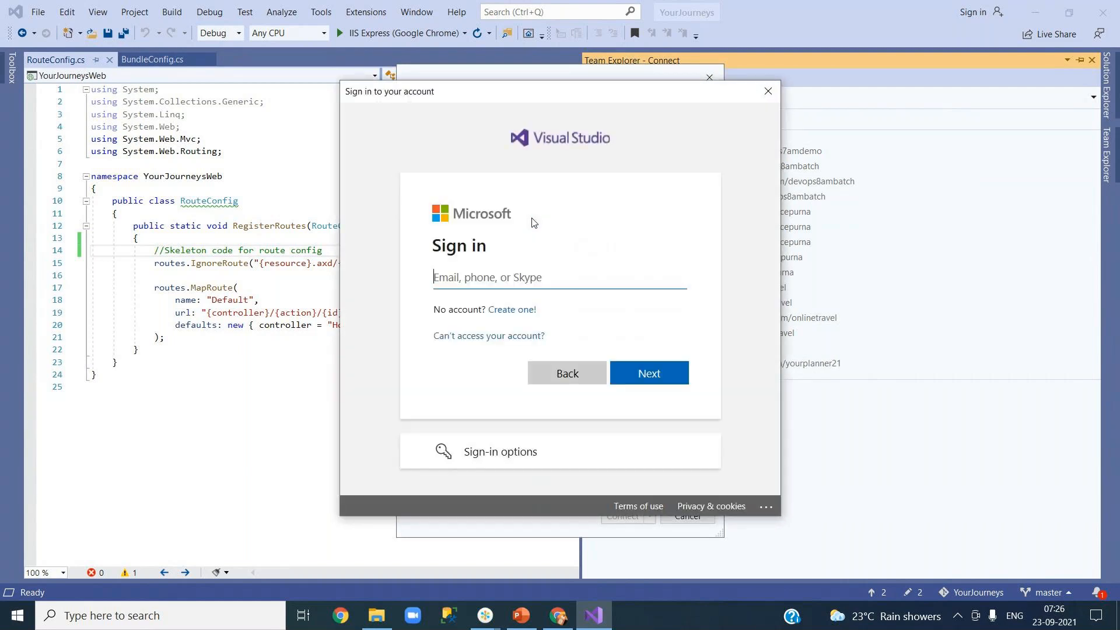
click(553, 377)
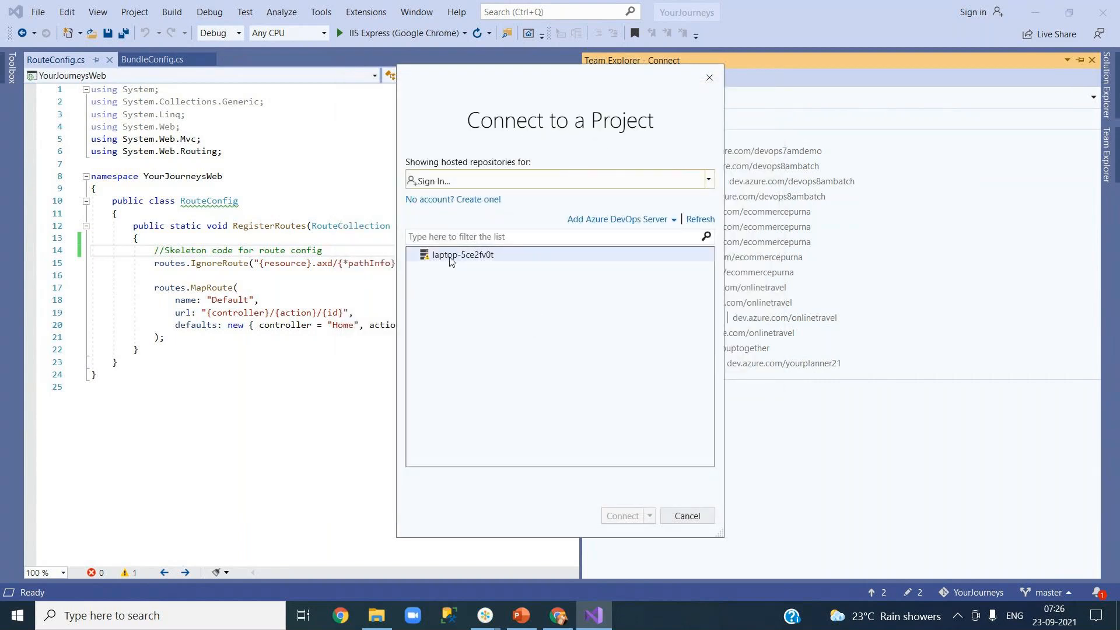
mouse_move(442, 261)
click(681, 517)
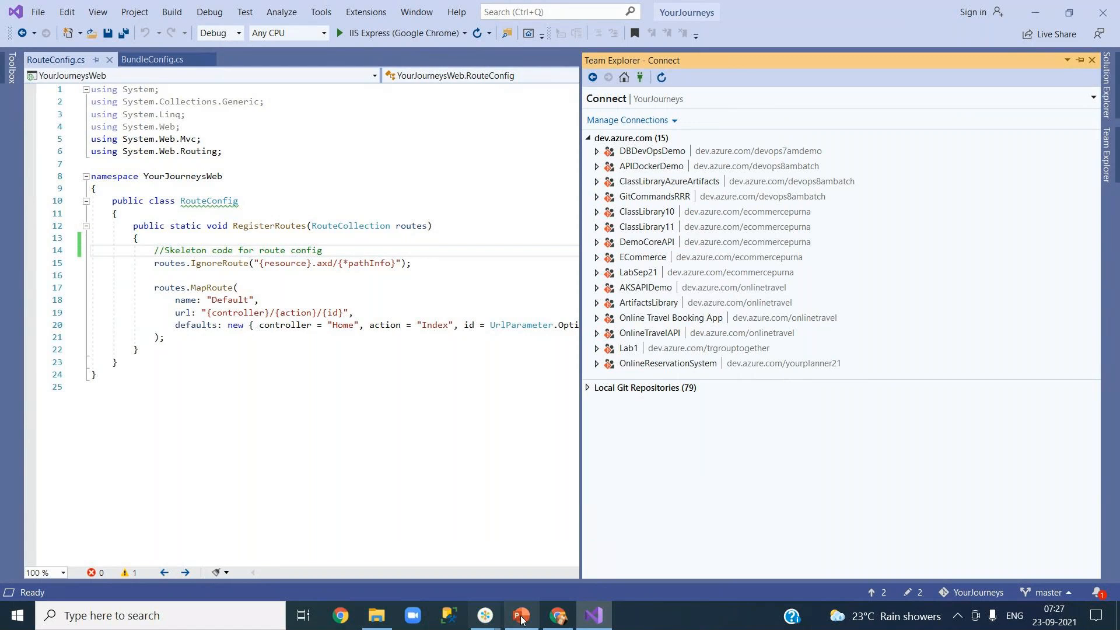
click(558, 614)
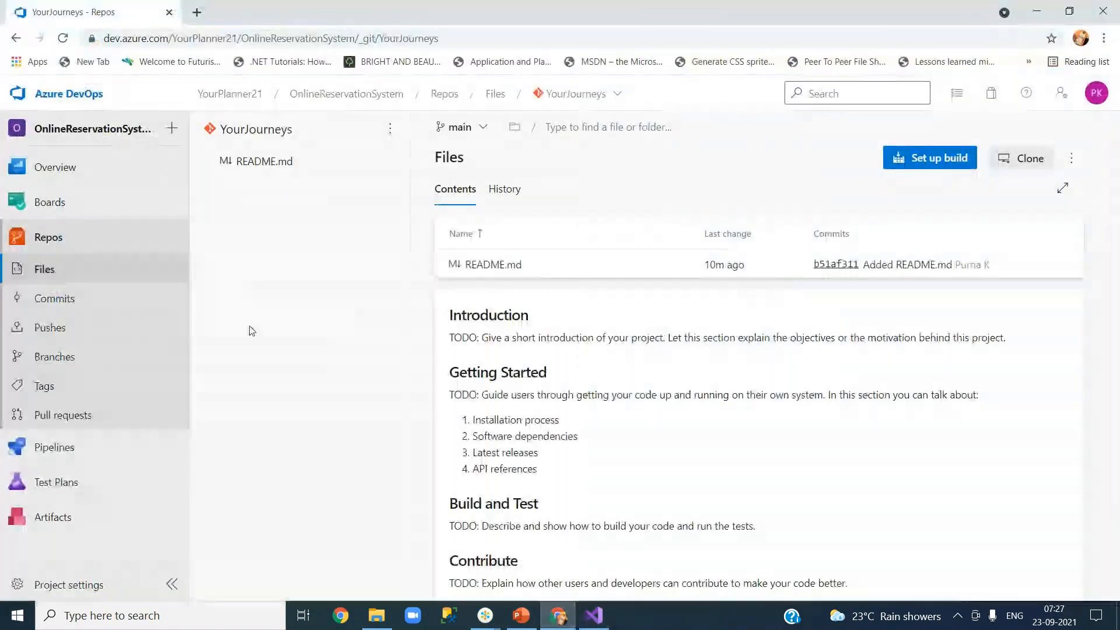
Step: Review the project's four teams (DB Dev, Middleware, OnlineReservationSystem Team, UI Dev), then minimize Chrome
click(73, 587)
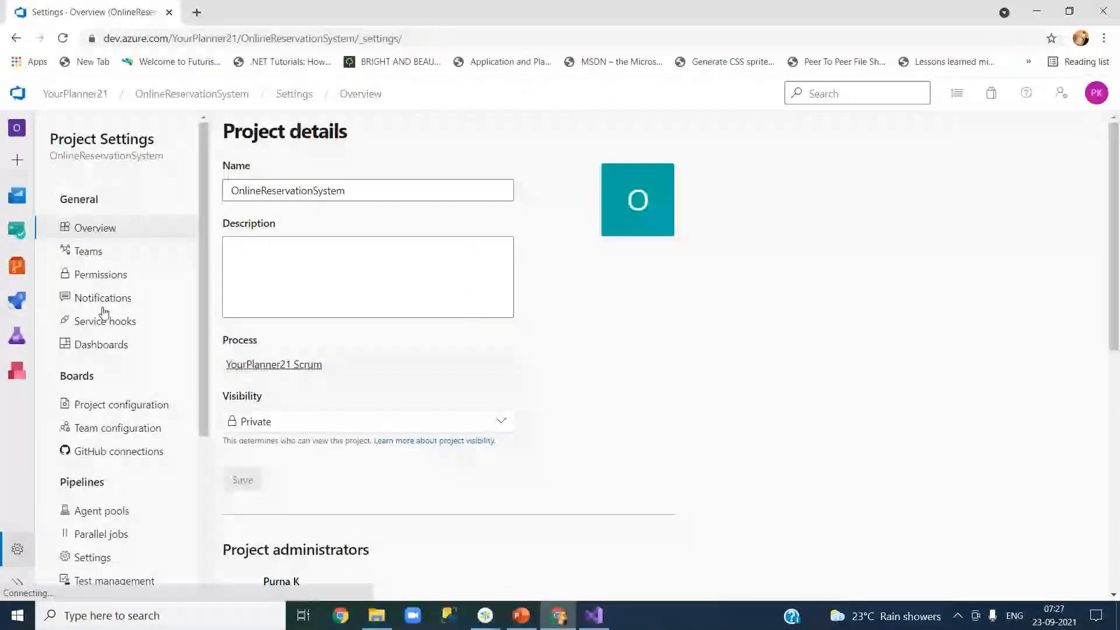
click(93, 254)
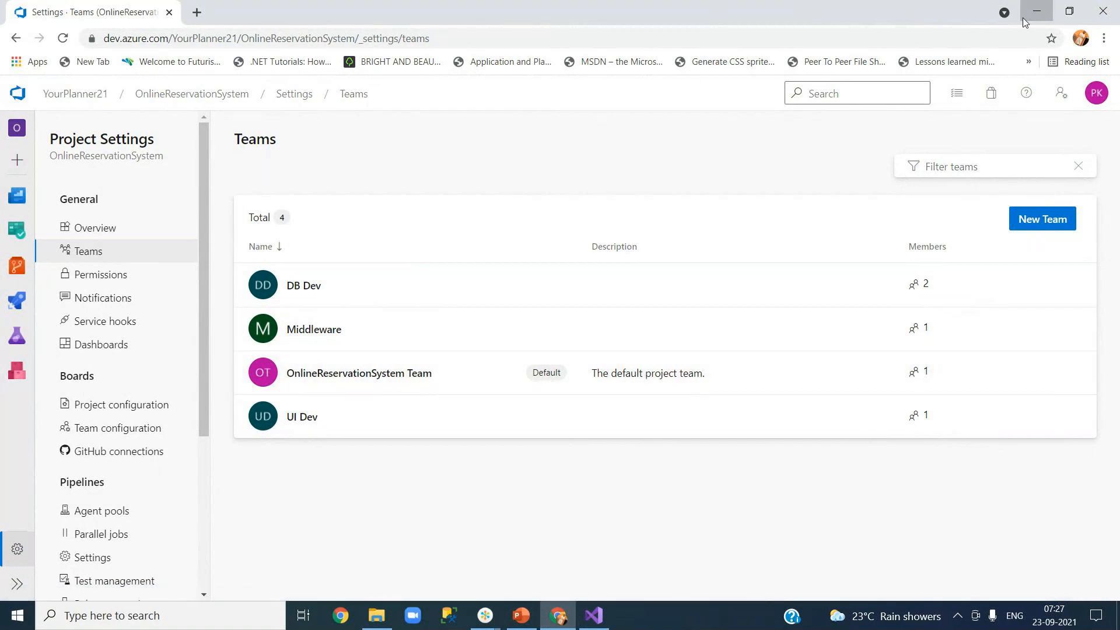
click(1039, 12)
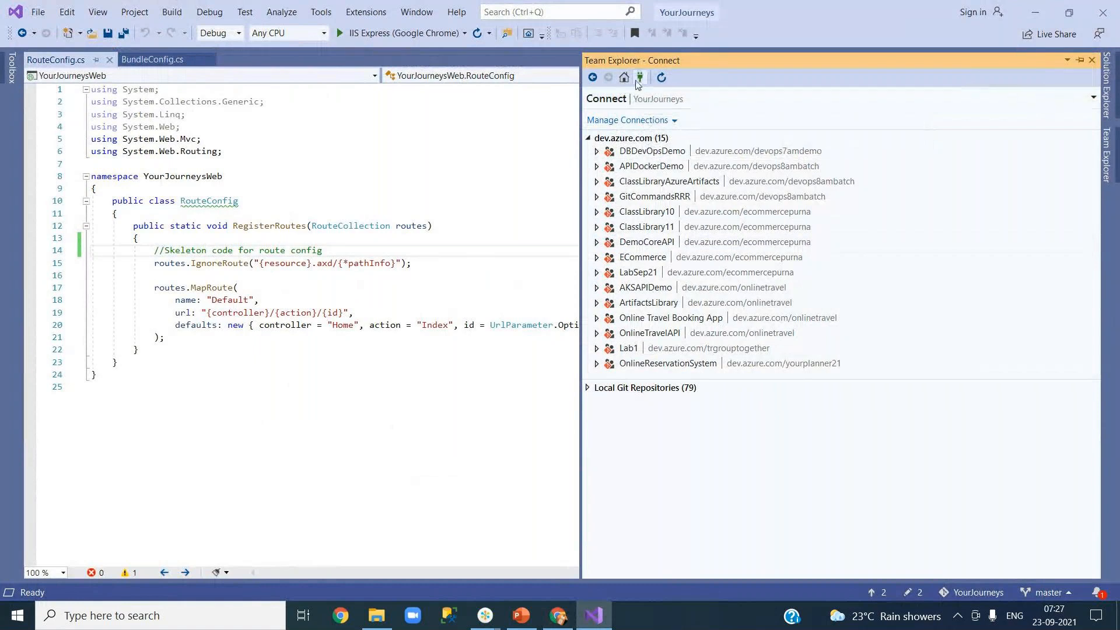
Step: Cancel Connect to a Project, reopen Team Explorer via the View menu and show its YourJourneys Home page
click(639, 120)
click(636, 136)
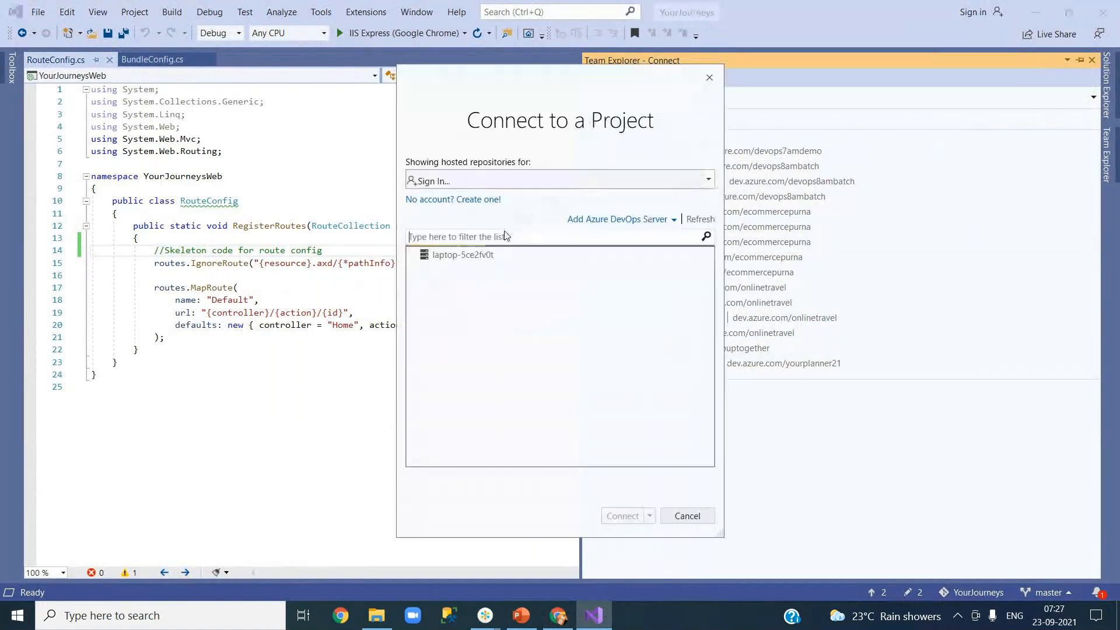
click(681, 517)
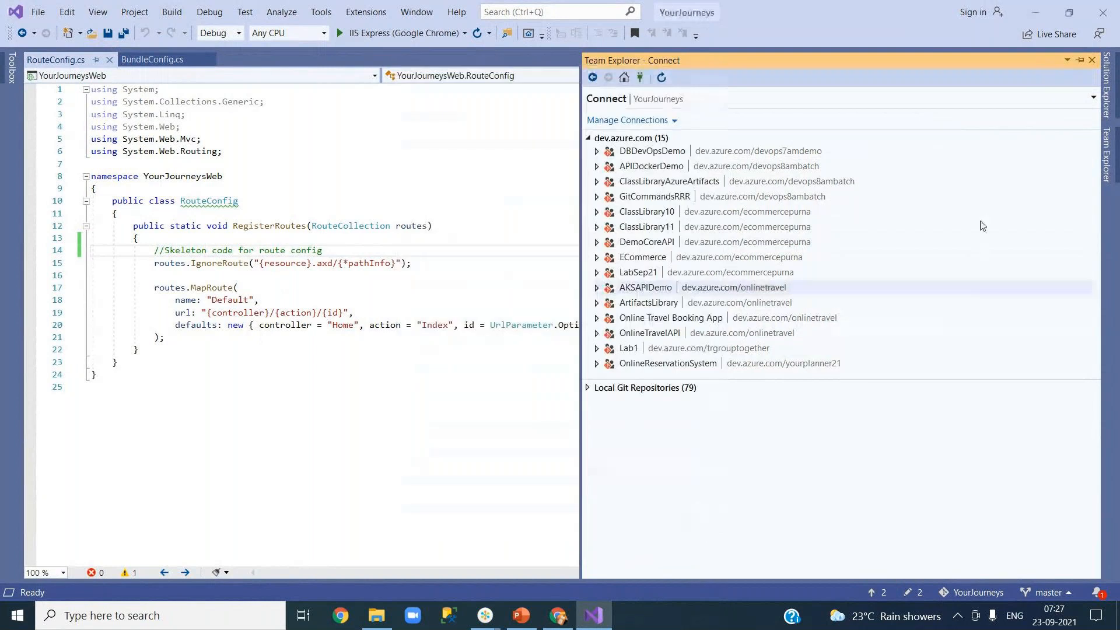
click(1092, 60)
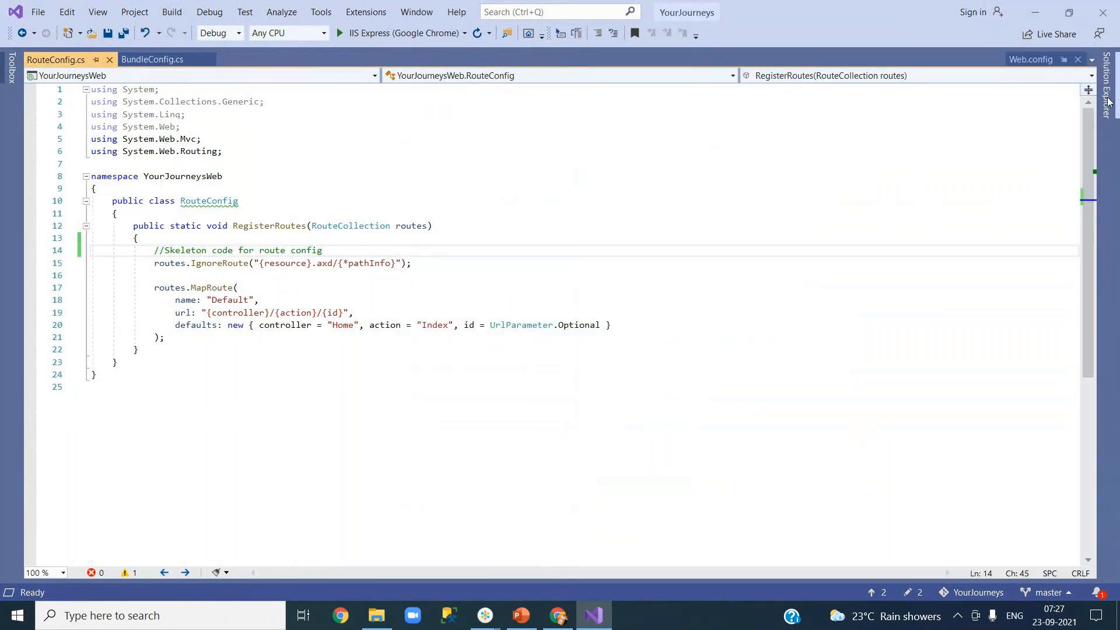
click(97, 12)
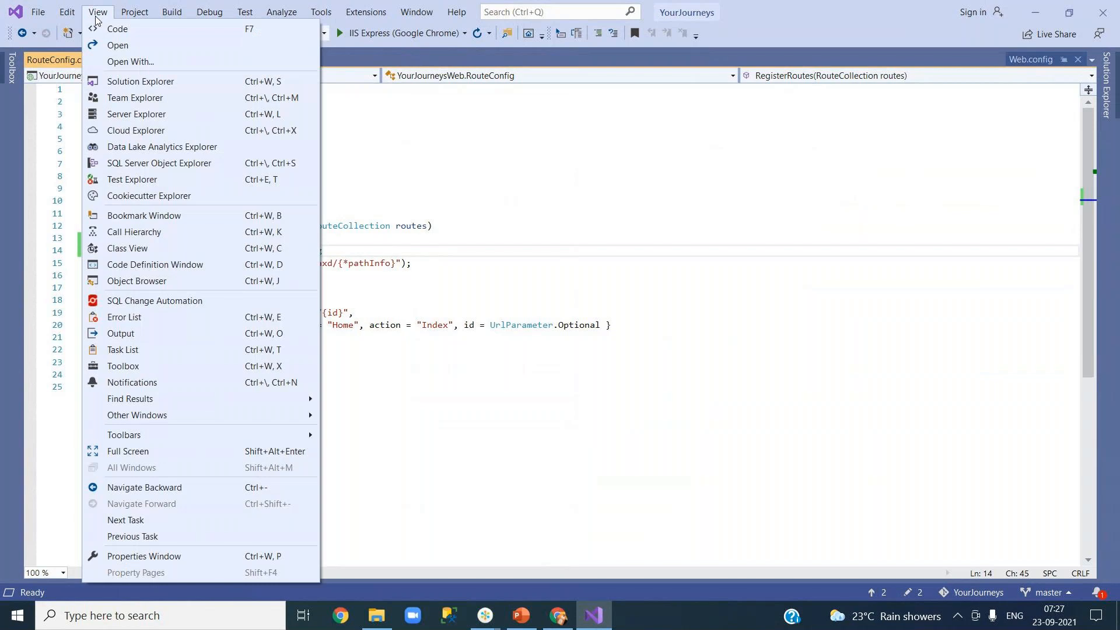
click(124, 97)
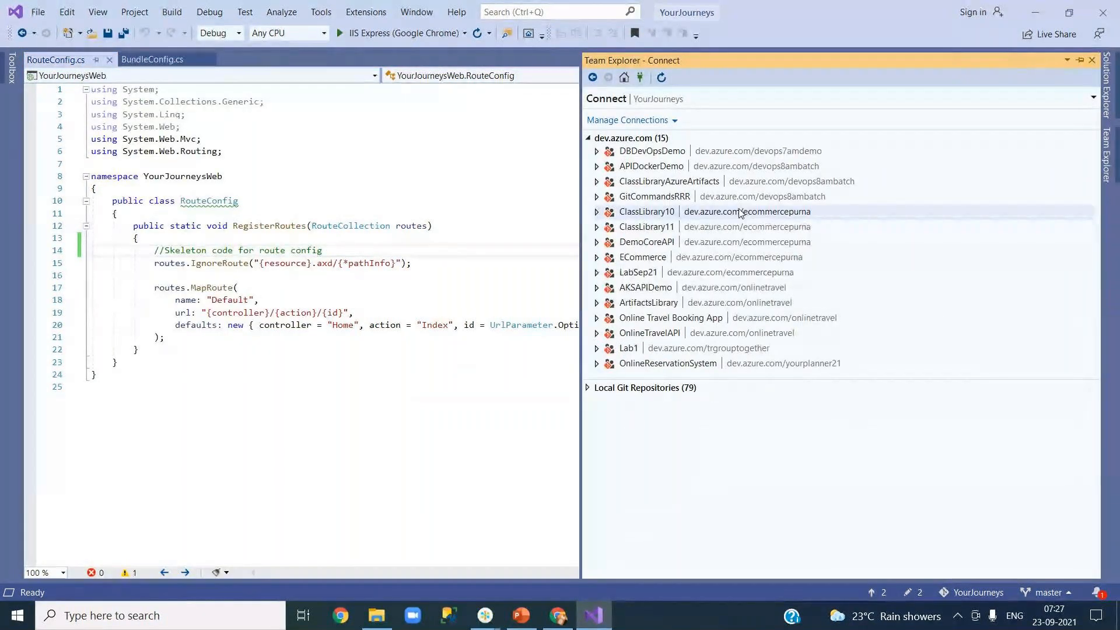
click(624, 77)
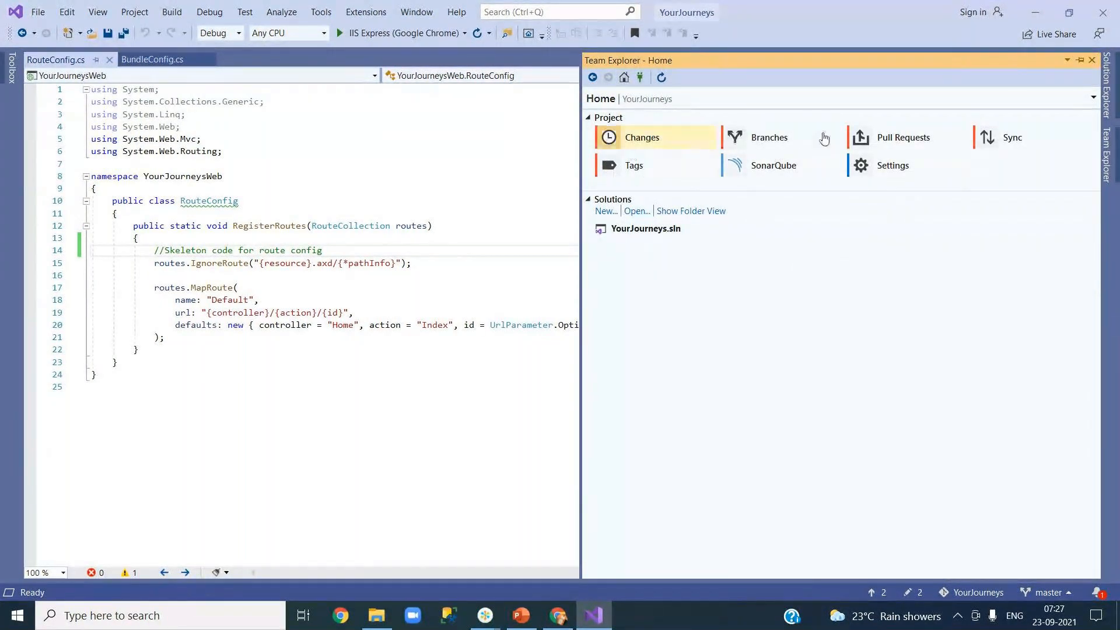
Step: Choose Publish Git Repo under Push to Azure DevOps Services and pick Sign In from the account dropdown
click(1013, 150)
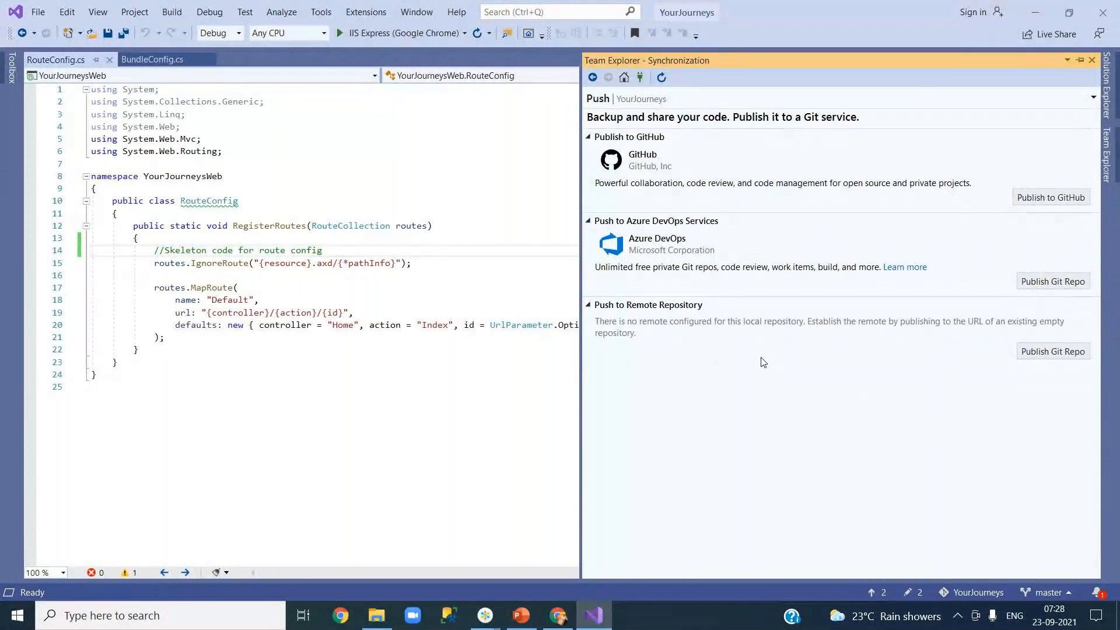
click(1036, 284)
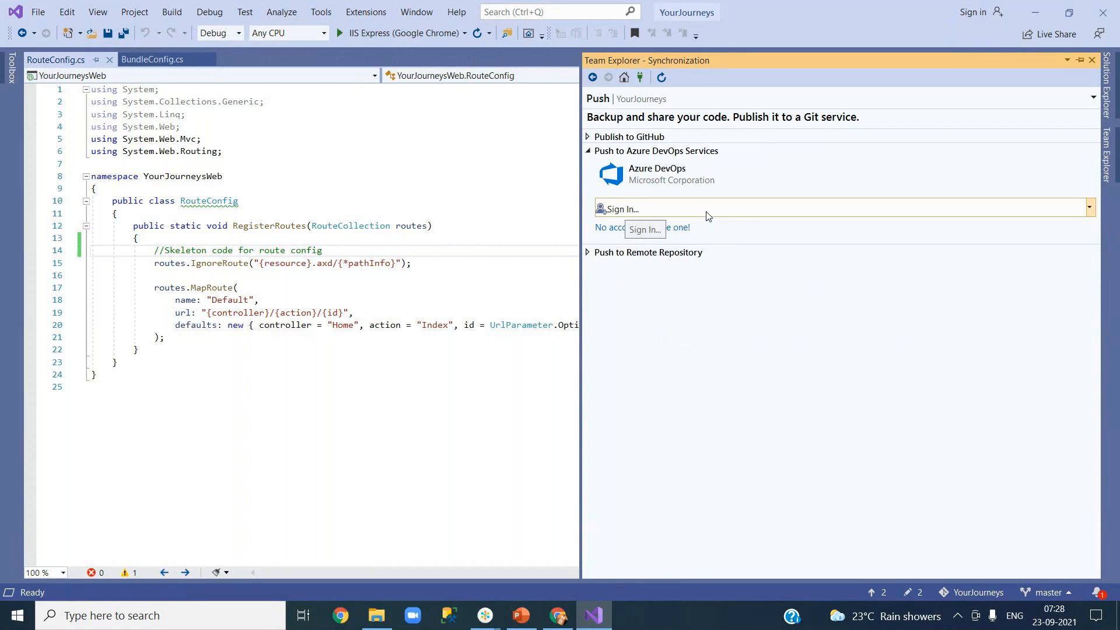
click(620, 214)
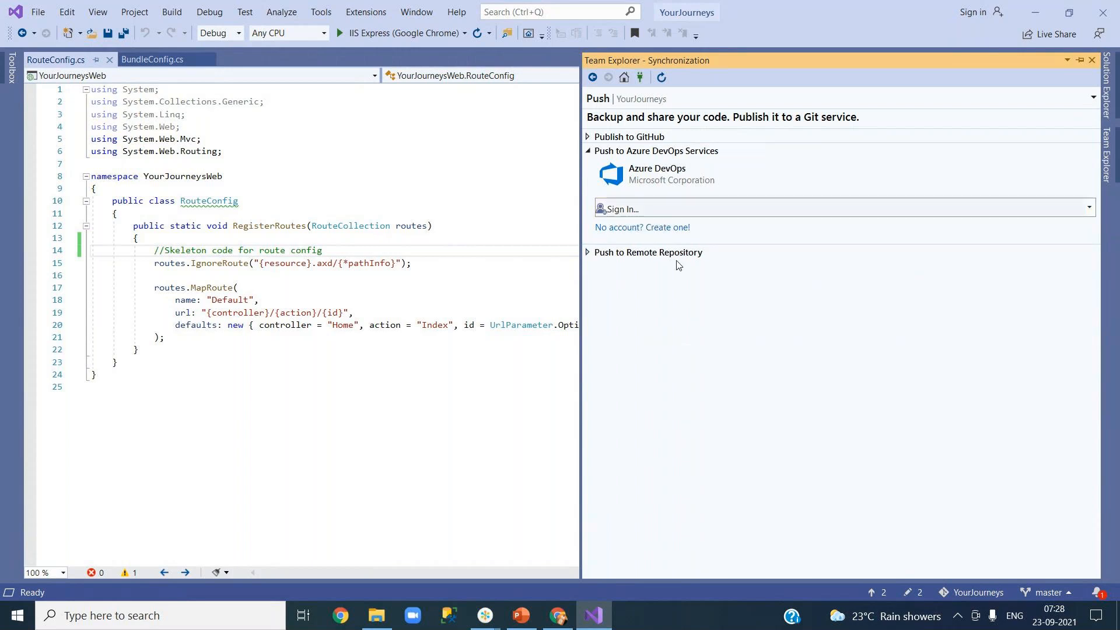
click(620, 216)
click(850, 227)
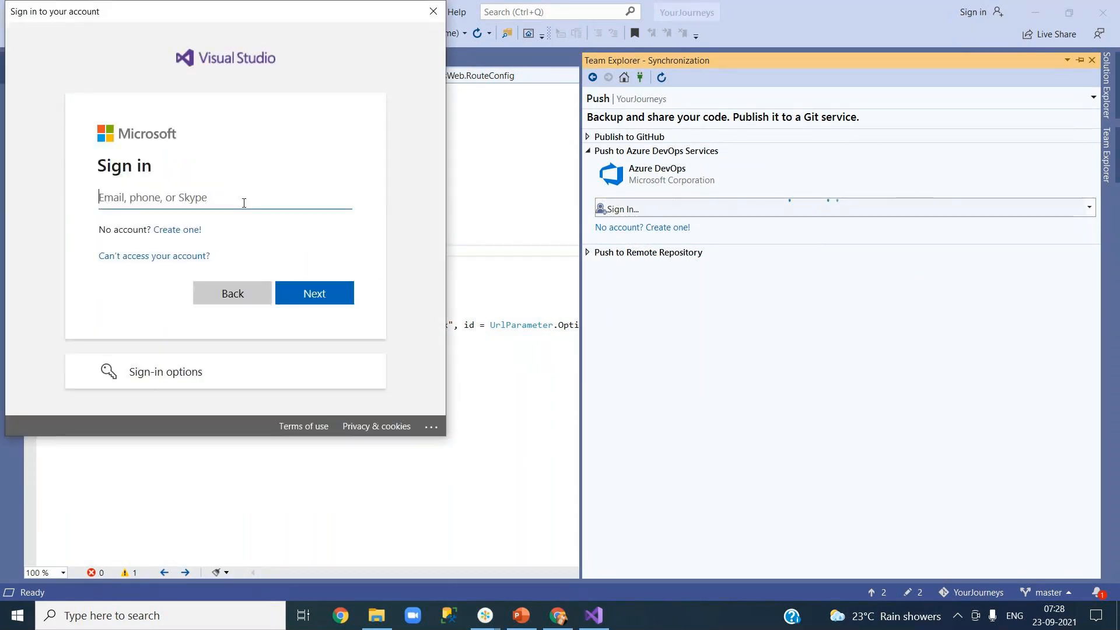
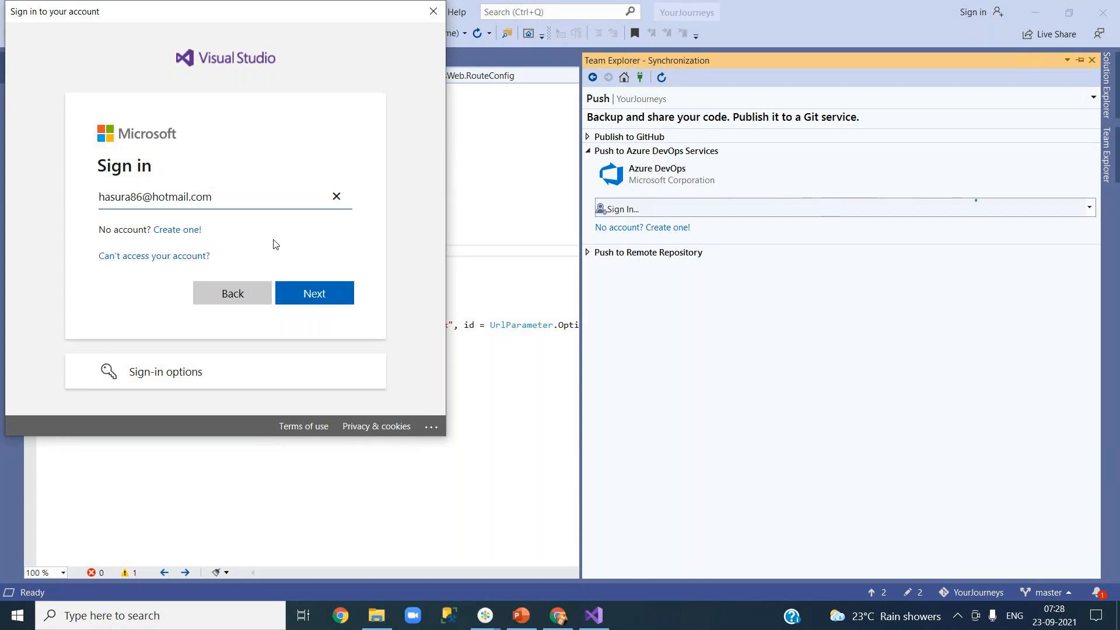
Step: Sign in with the Microsoft account's e-mail address and password
click(347, 296)
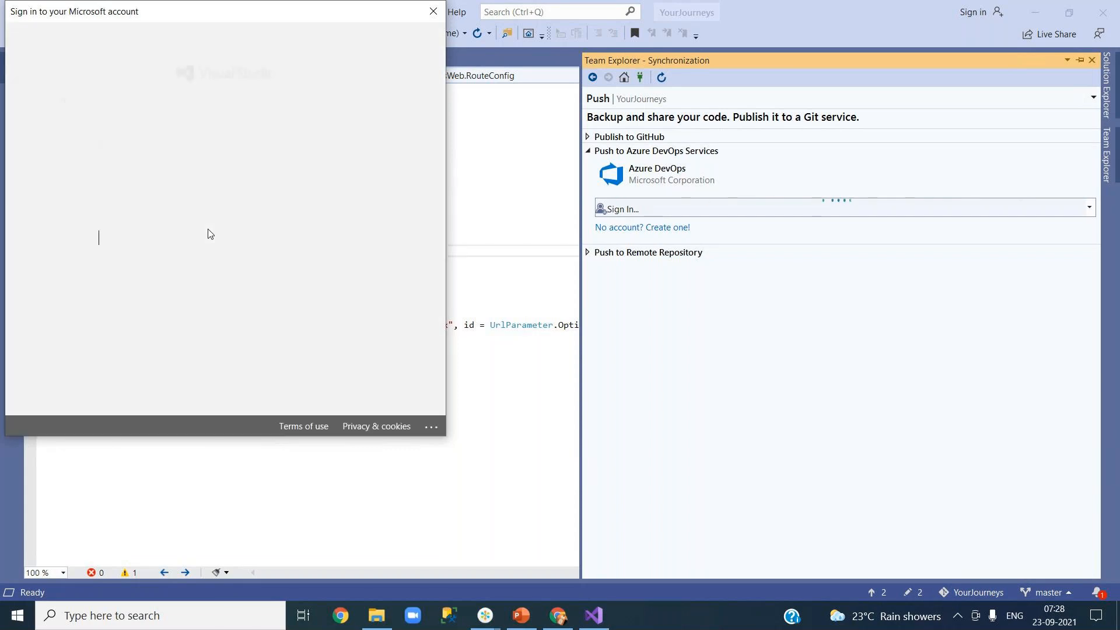
text(***********)
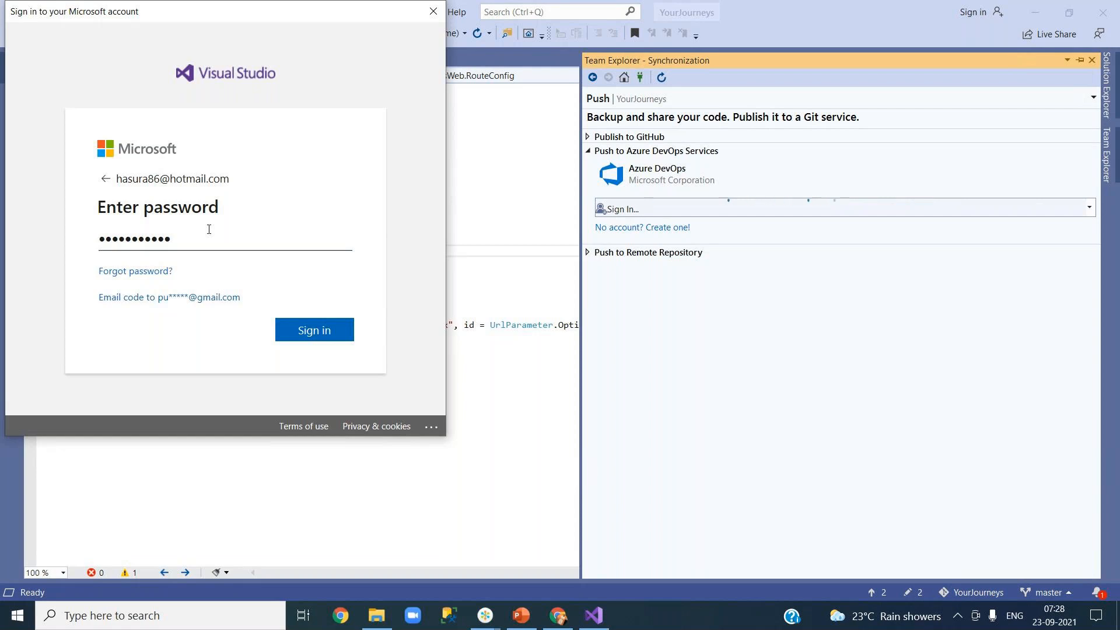
click(314, 332)
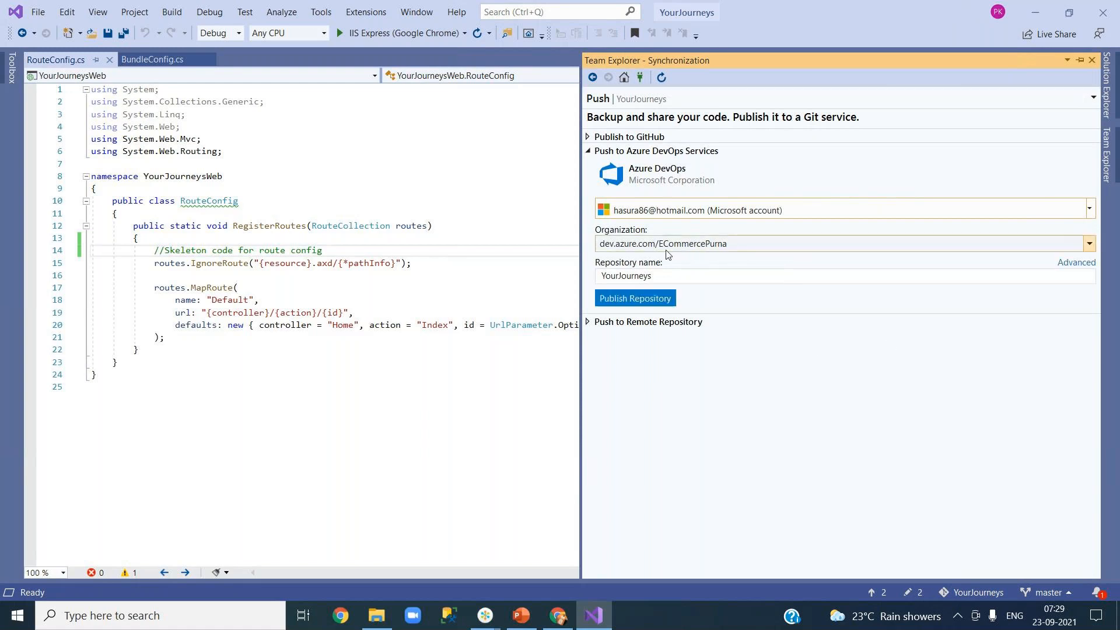
Step: Check the signed-in account and select YourPlanner21 as the Azure DevOps organization
click(999, 15)
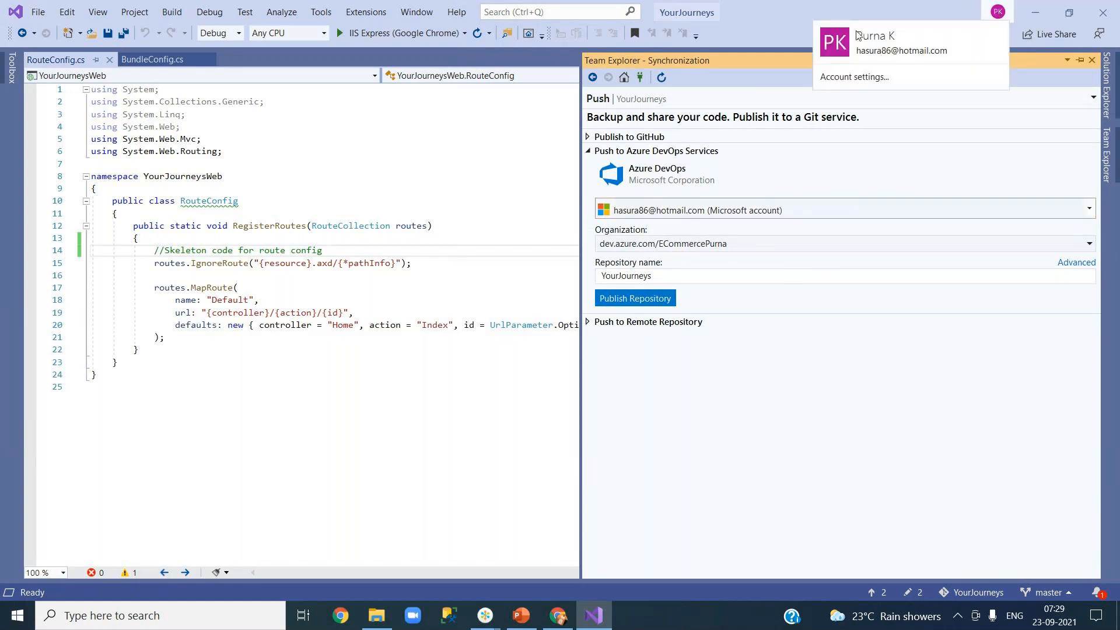
click(793, 20)
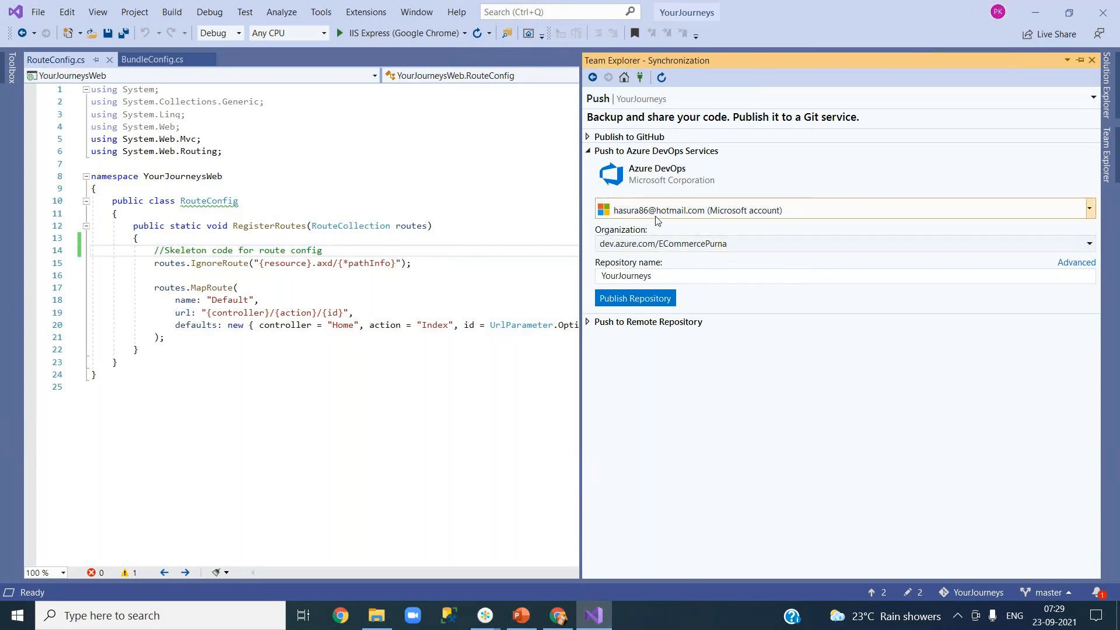
click(720, 248)
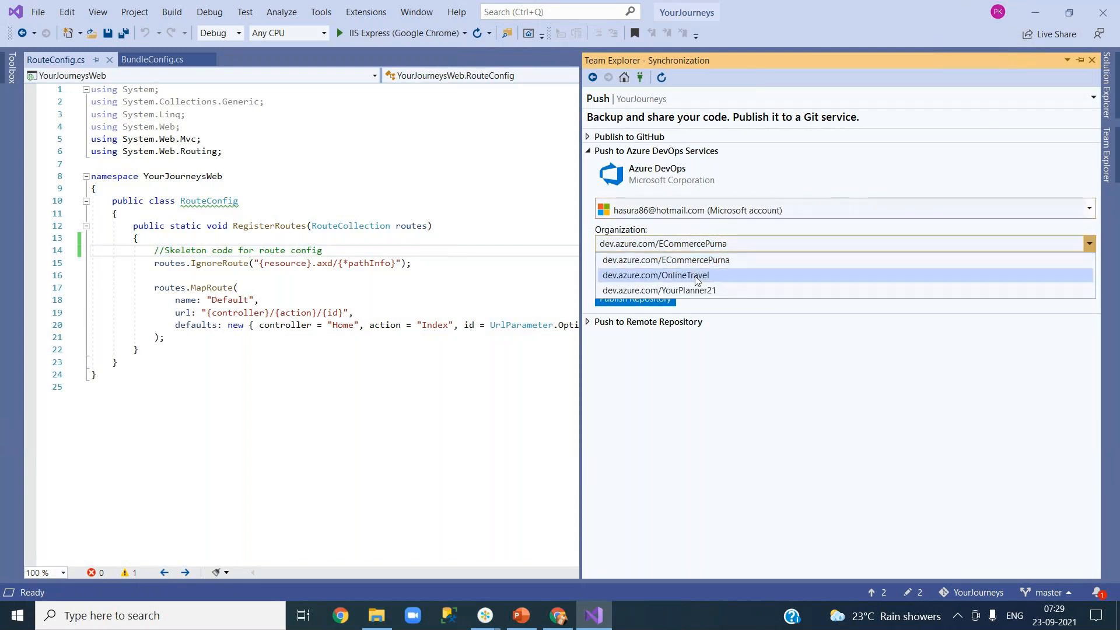
click(817, 359)
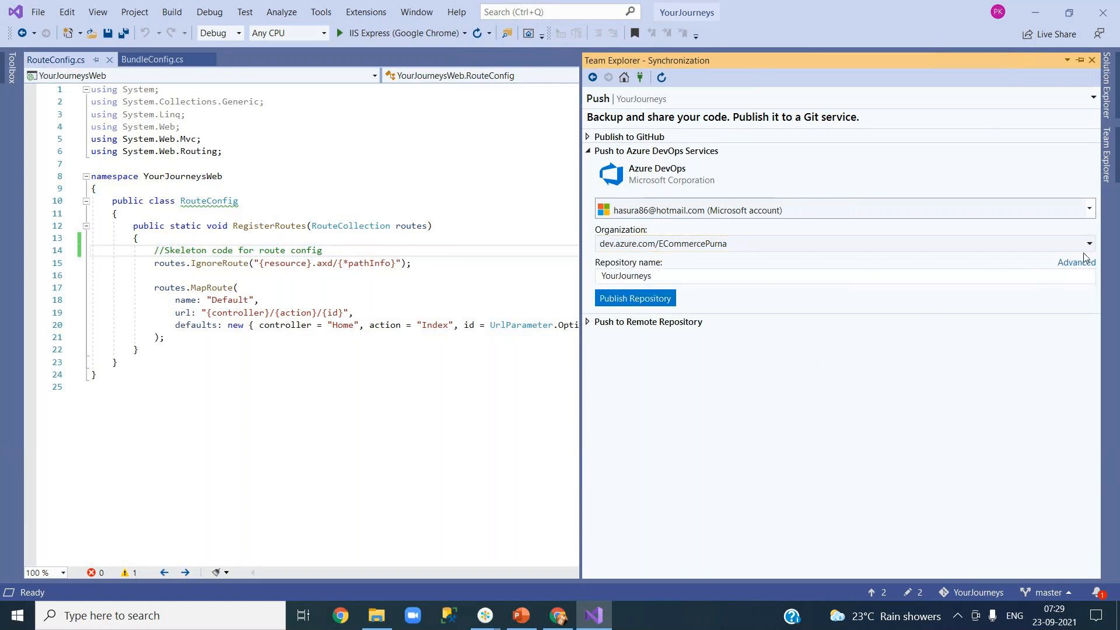
click(1015, 244)
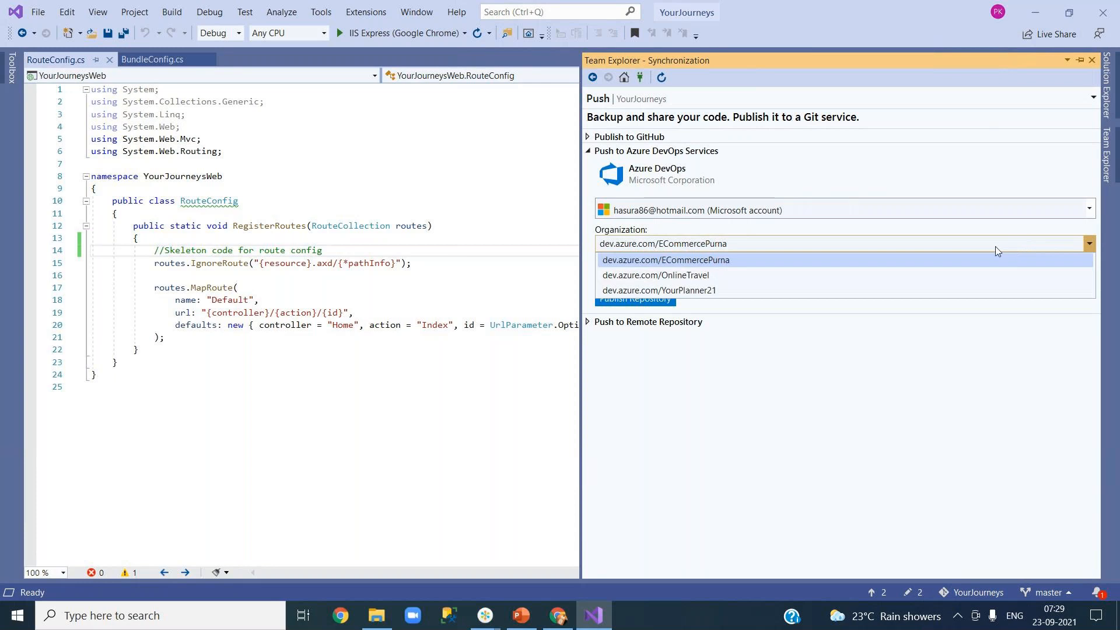
click(712, 290)
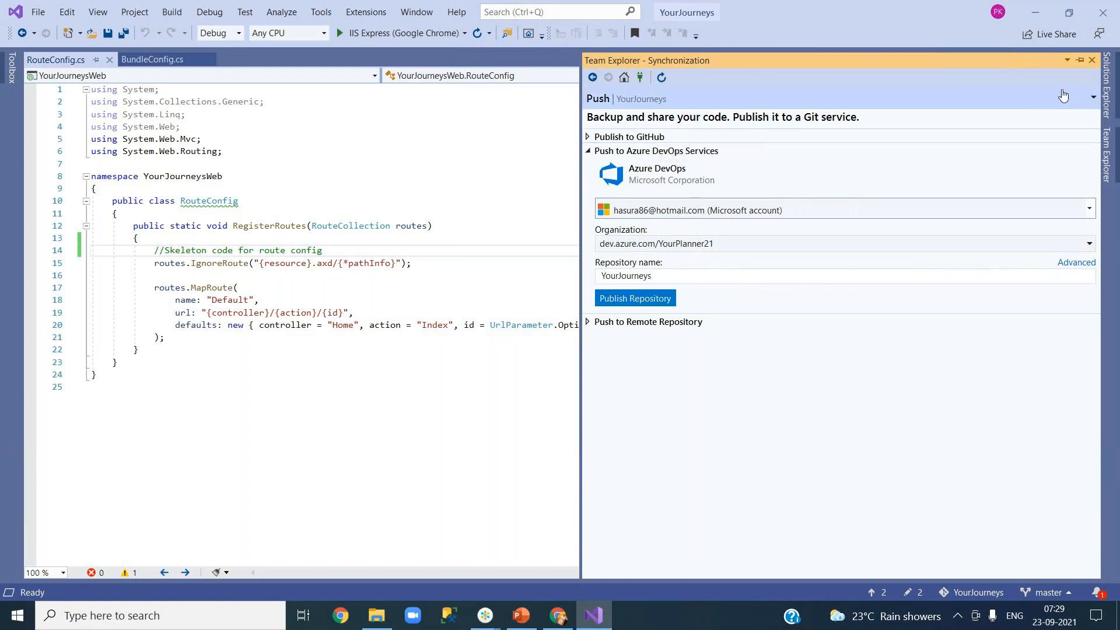
Step: Under Advanced, keep OnlineReservationSystem as the target project
click(1073, 263)
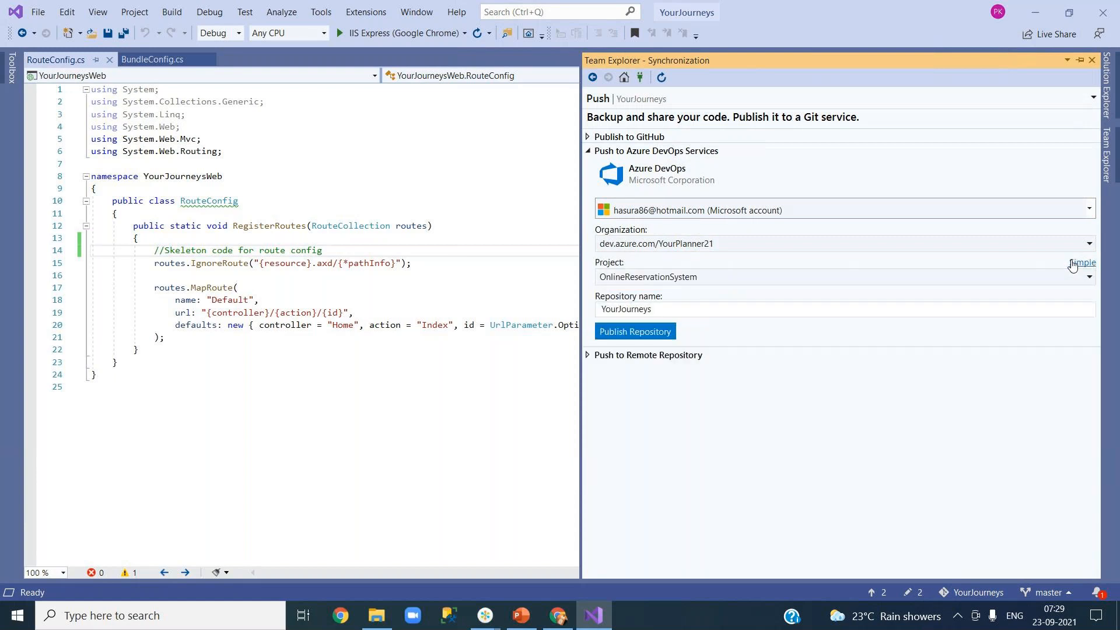
click(781, 278)
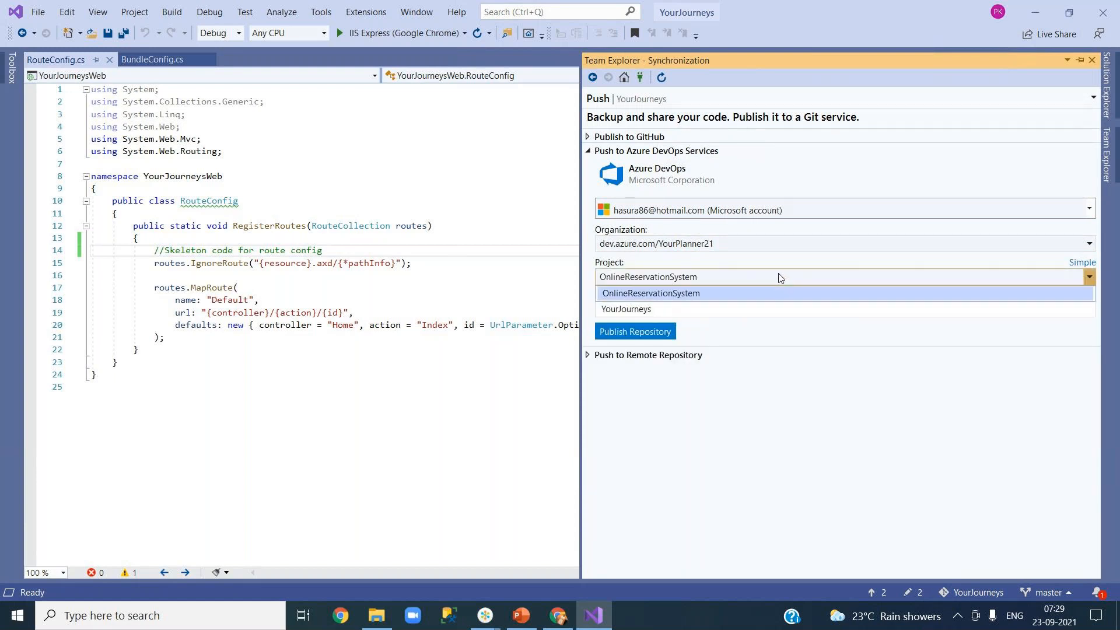
click(716, 293)
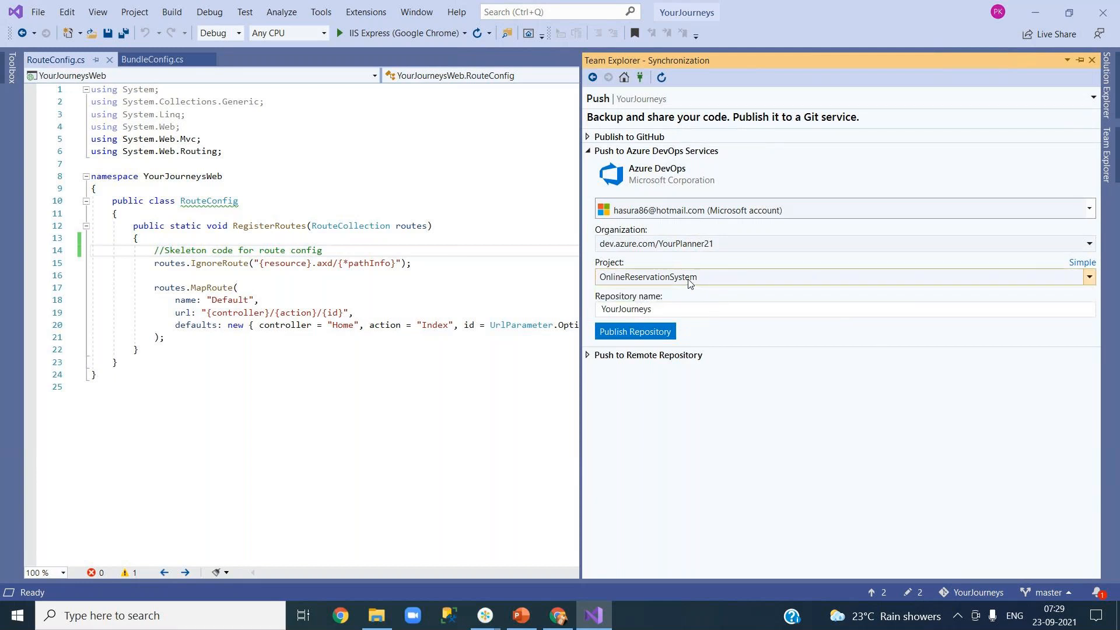
click(553, 620)
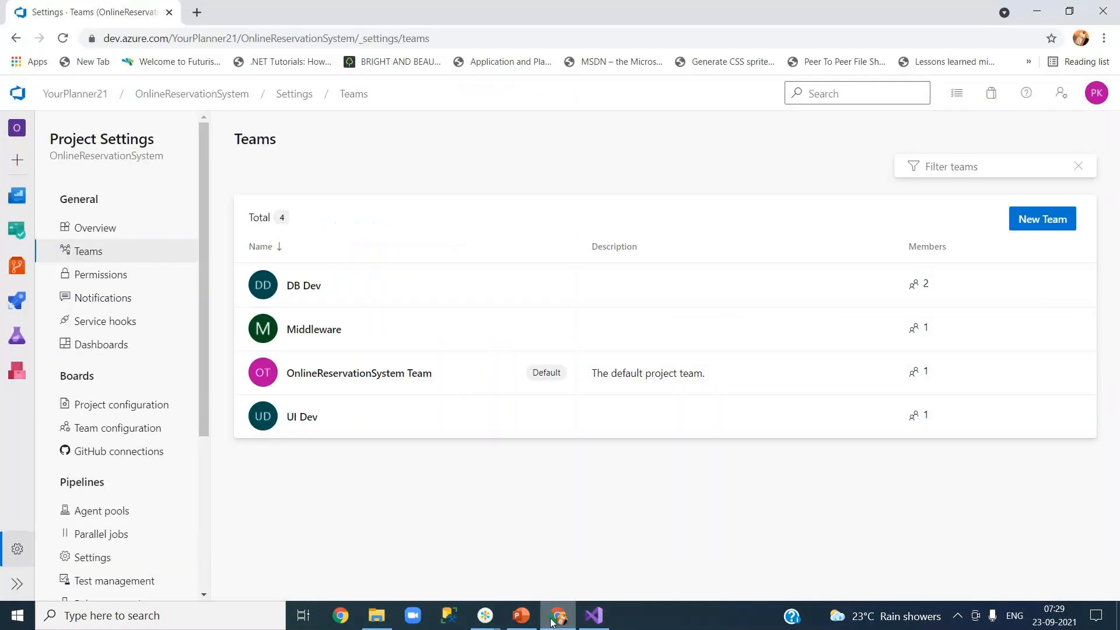
click(70, 95)
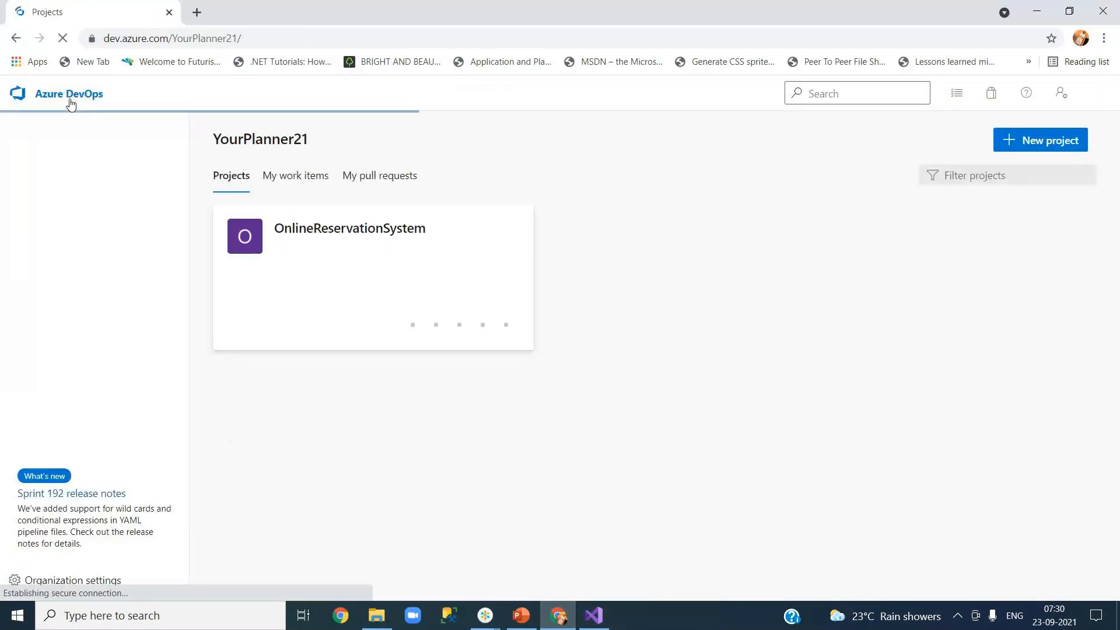
click(334, 235)
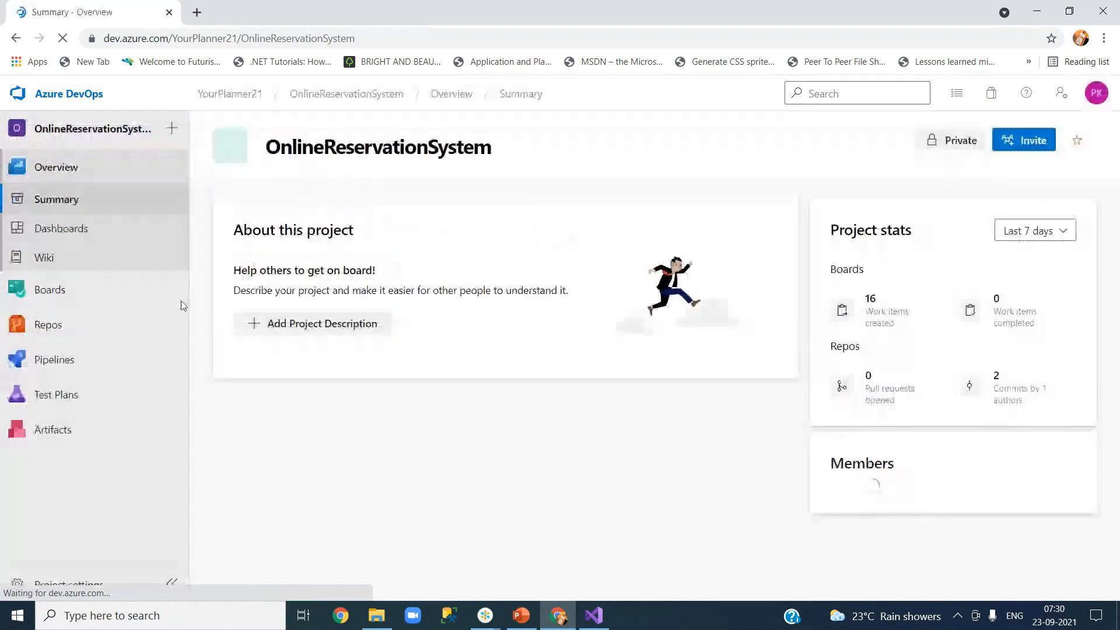
mouse_move(114, 331)
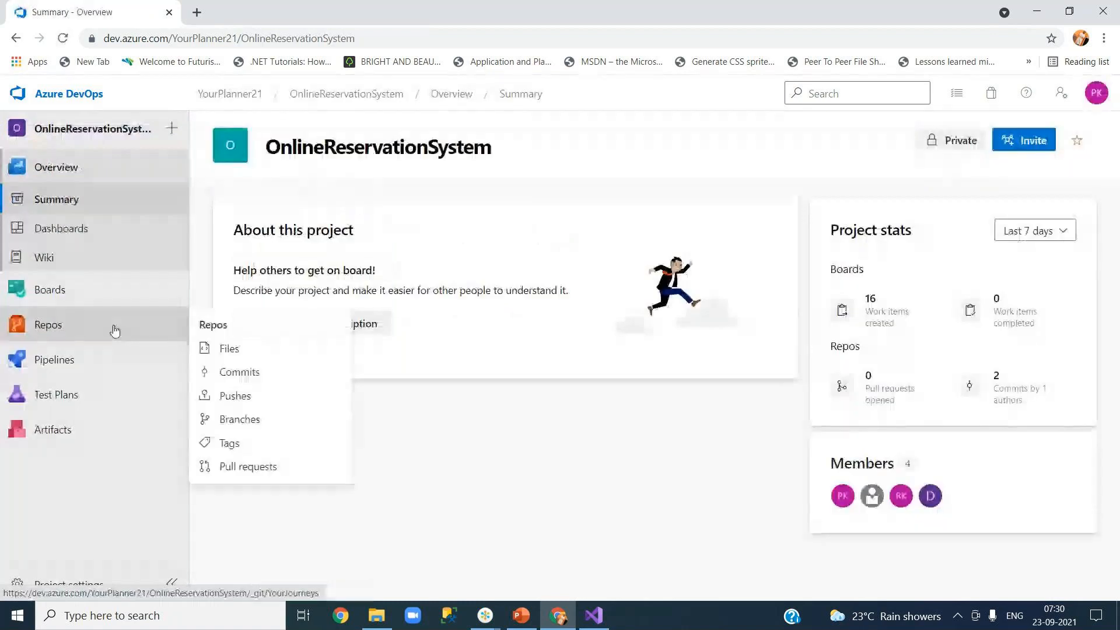
click(241, 351)
click(620, 95)
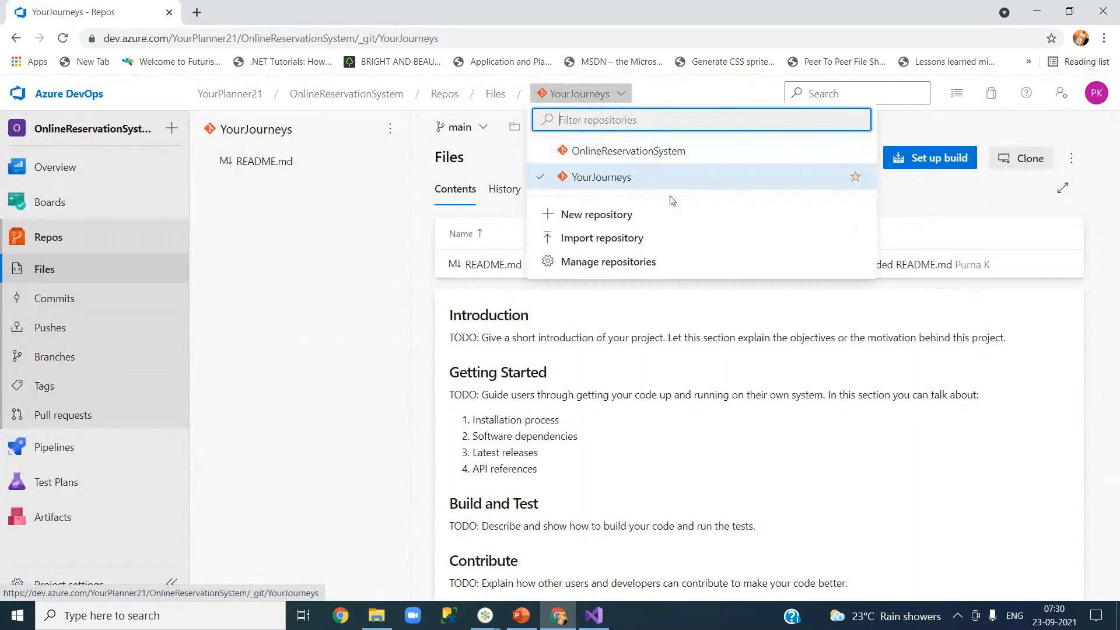
click(318, 316)
click(1041, 17)
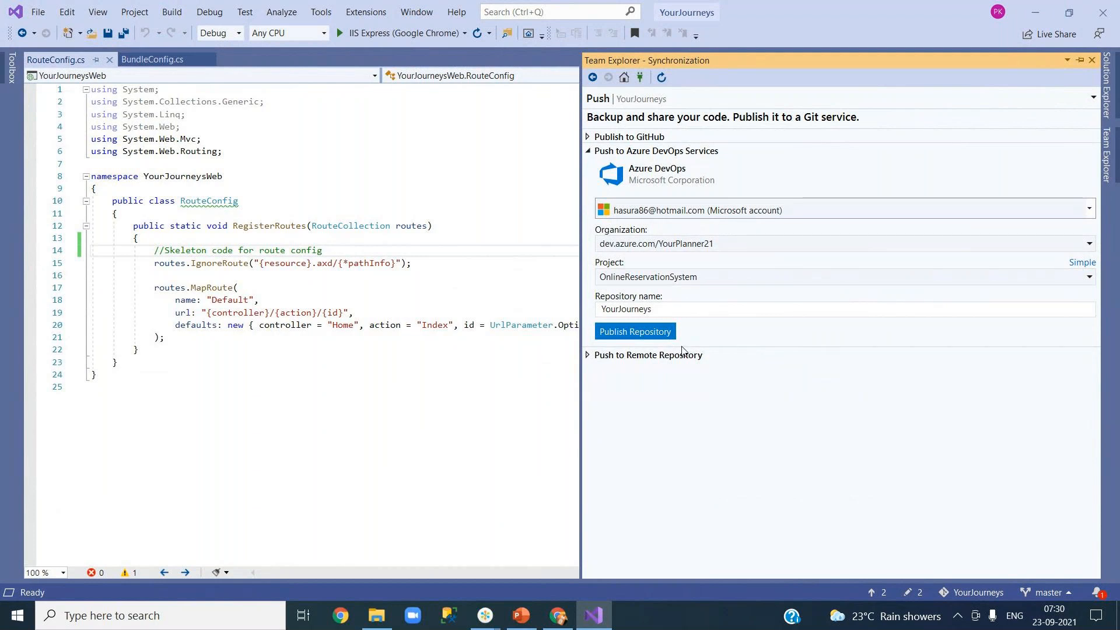
Step: Publish the YourJourneys repository, then switch to its Files page in Chrome
click(650, 337)
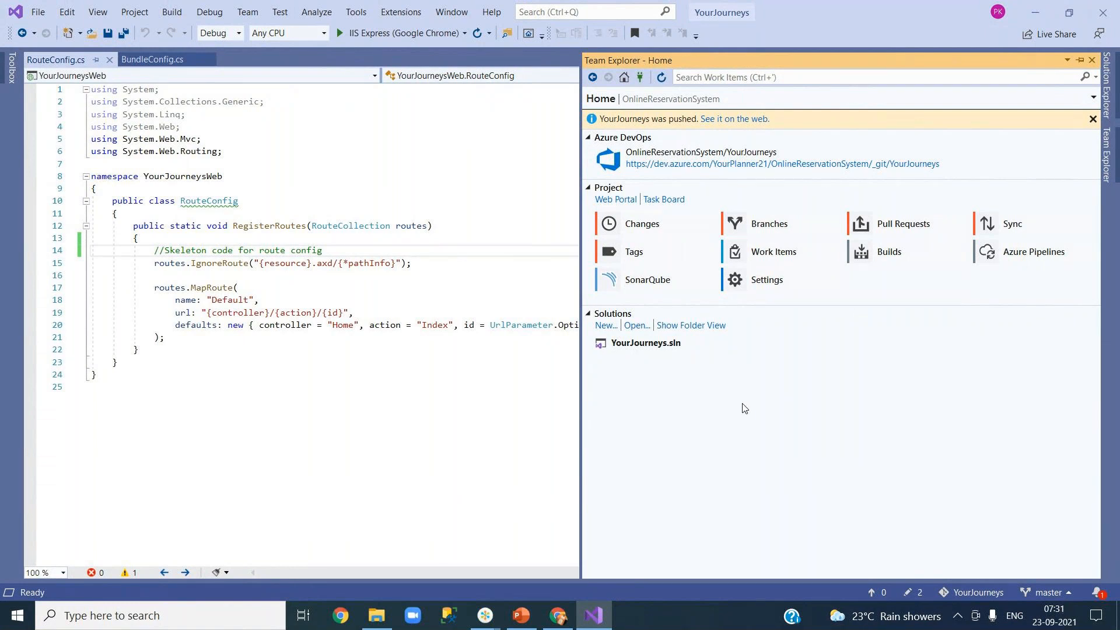
click(558, 617)
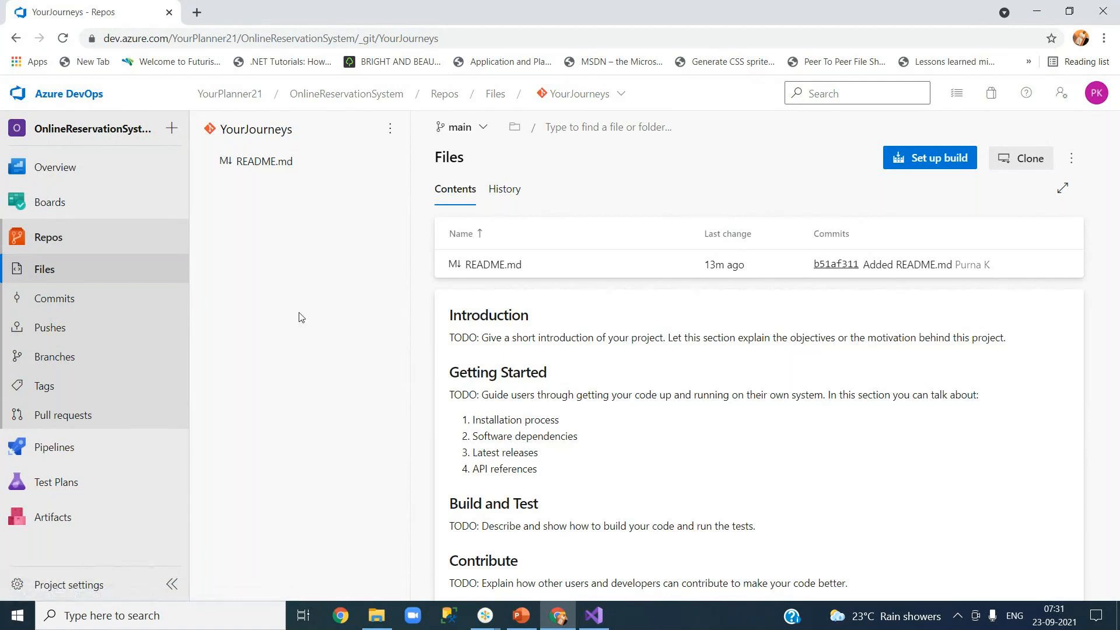
Step: Look through the Contributors group's permissions in Project settings, then go back to the OnlineReservationSystem Summary
click(71, 585)
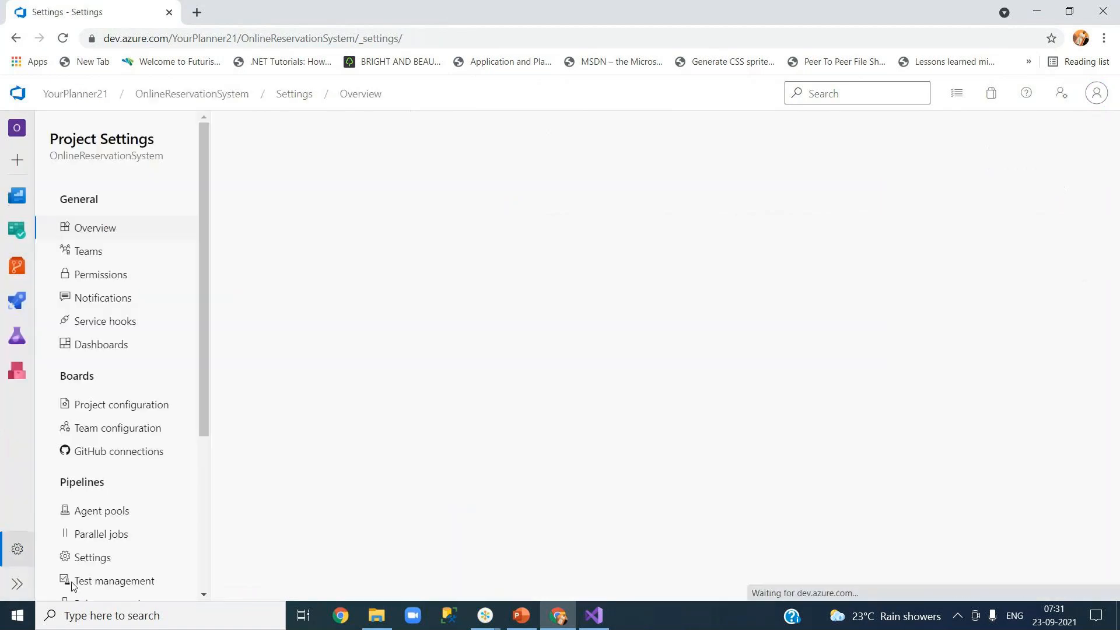
click(98, 258)
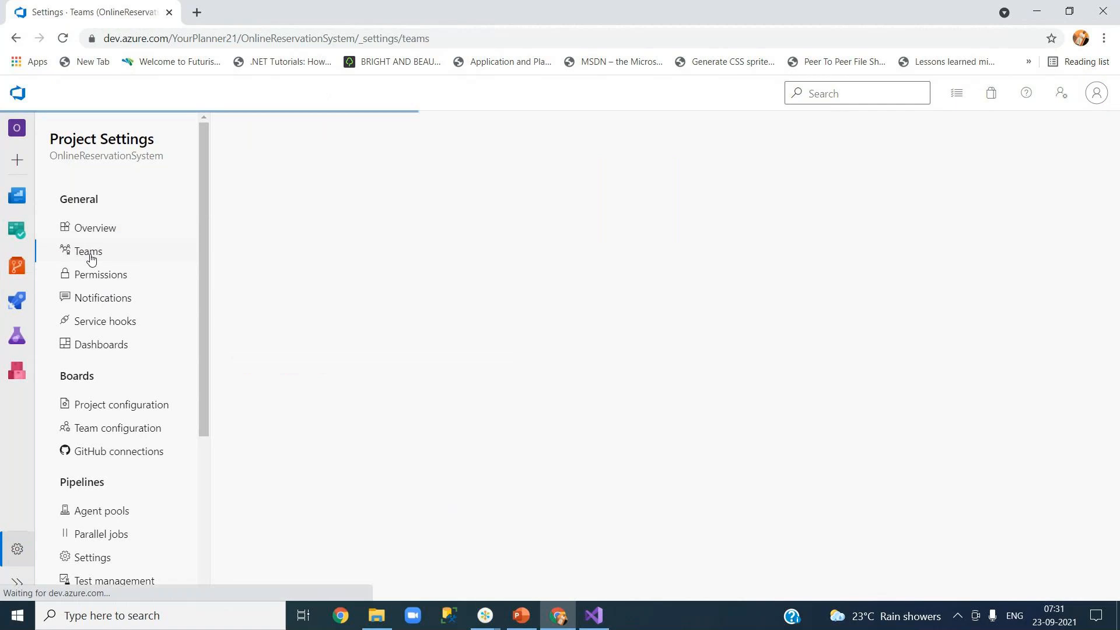
click(98, 281)
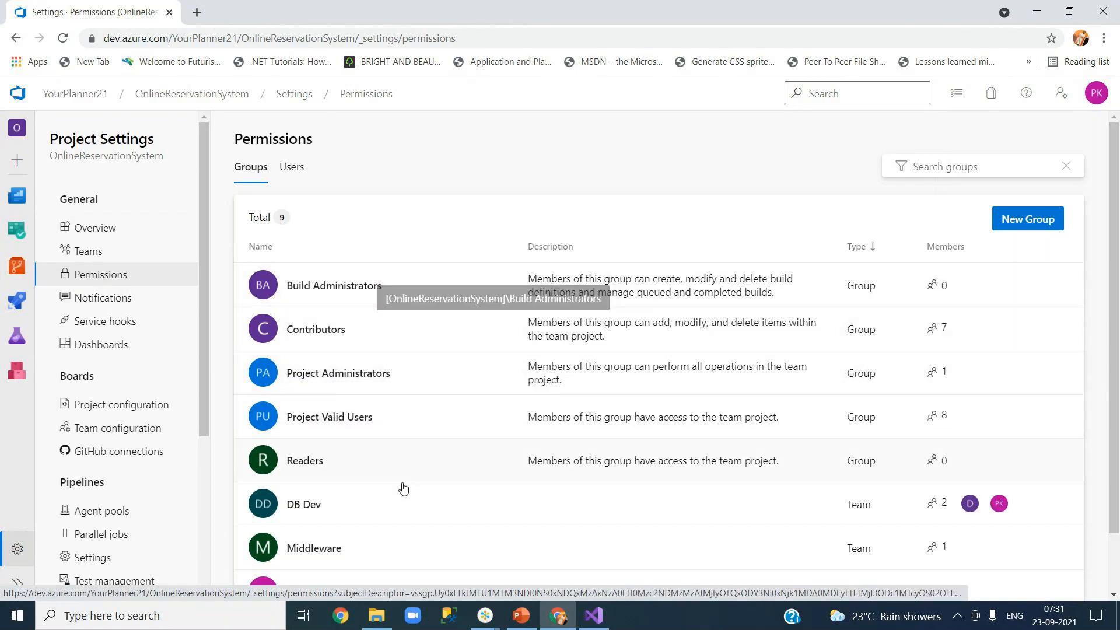
click(565, 334)
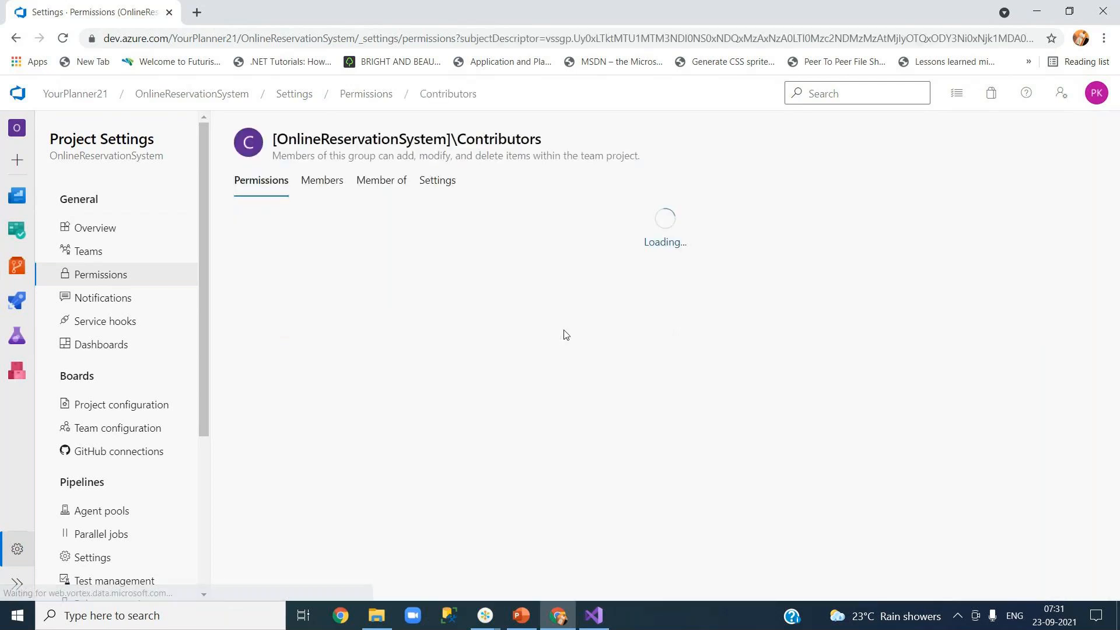
scroll(382, 426, down, 5)
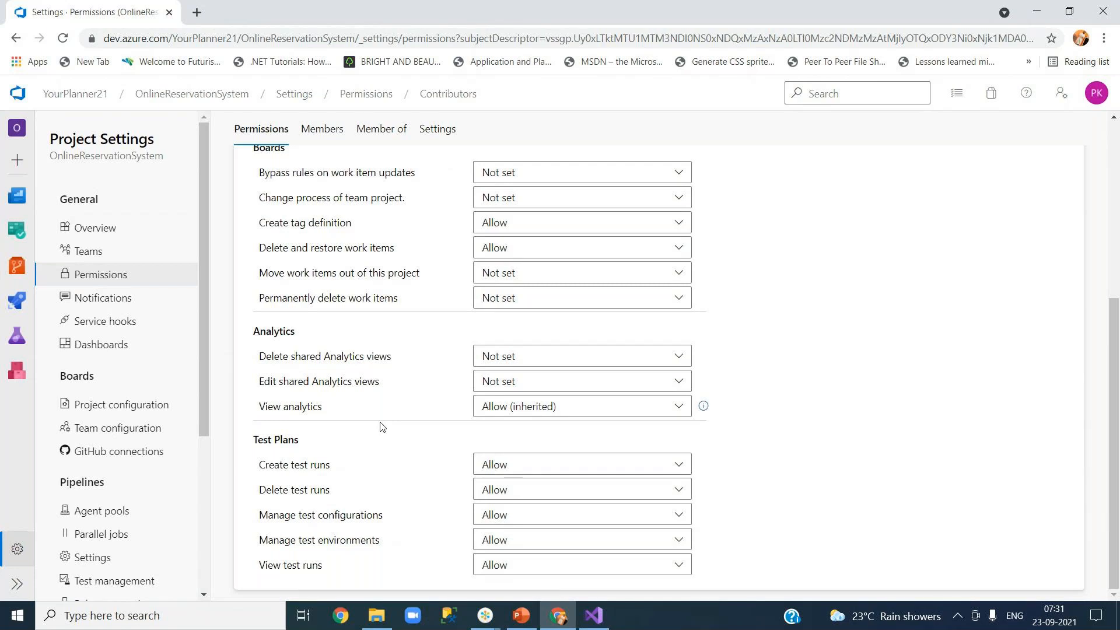
scroll(382, 426, up, 5)
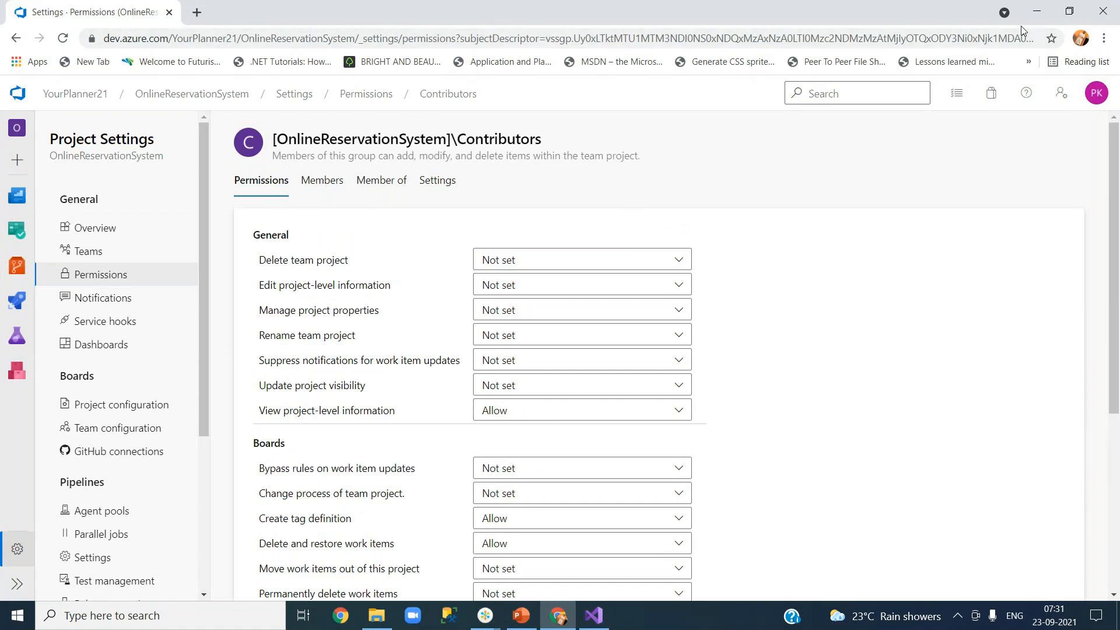
click(213, 103)
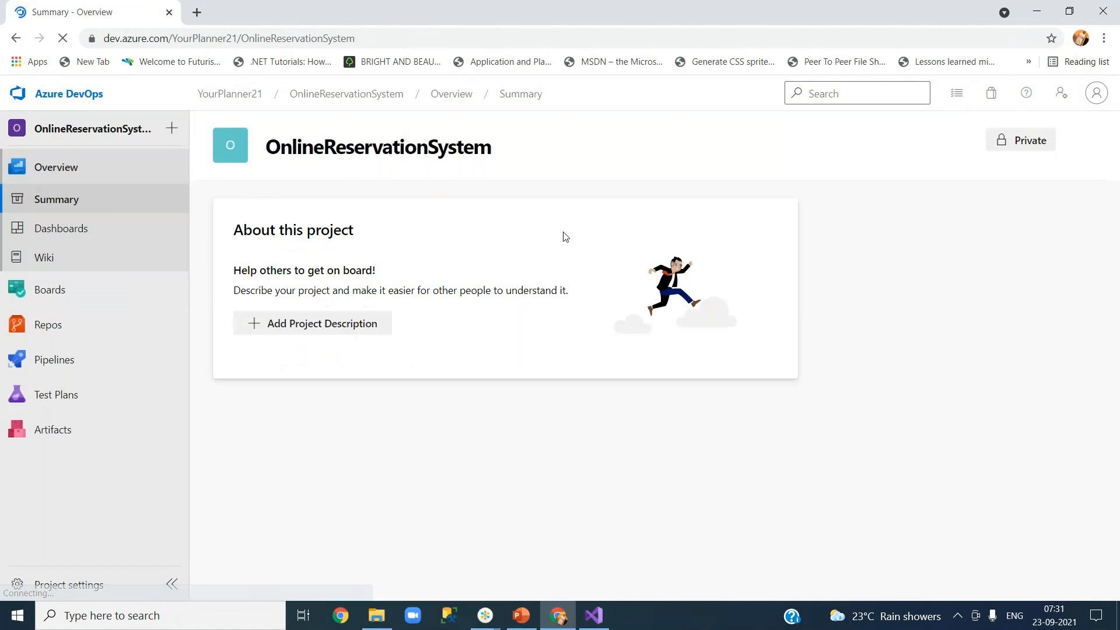
Step: Go to Project settings > Permissions and open the Create a new group panel with New Group
mouse_move(82, 333)
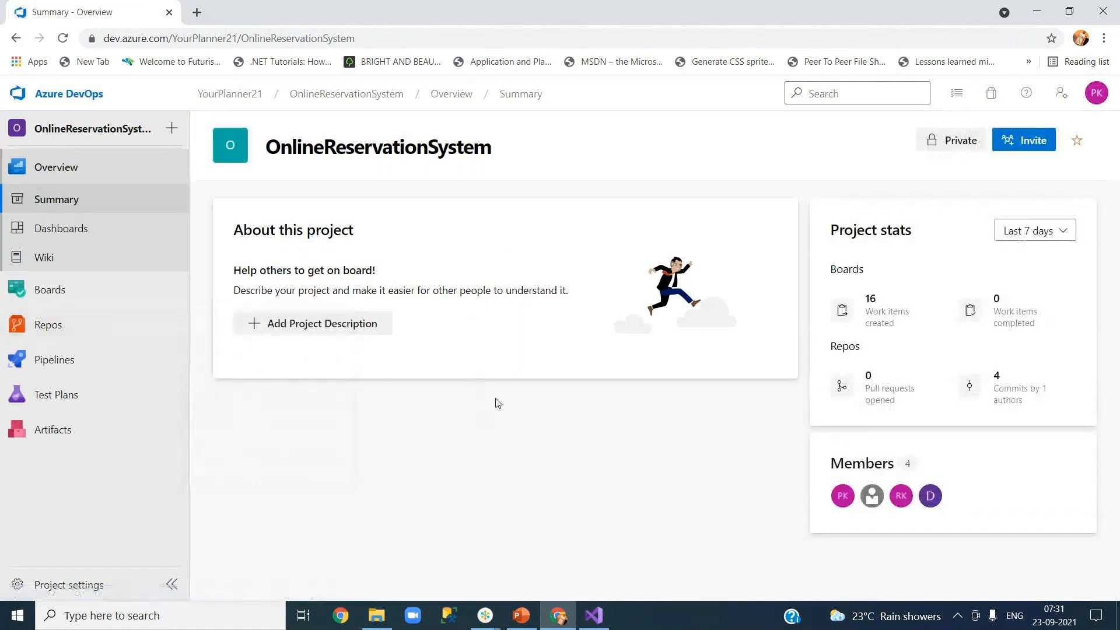
click(79, 591)
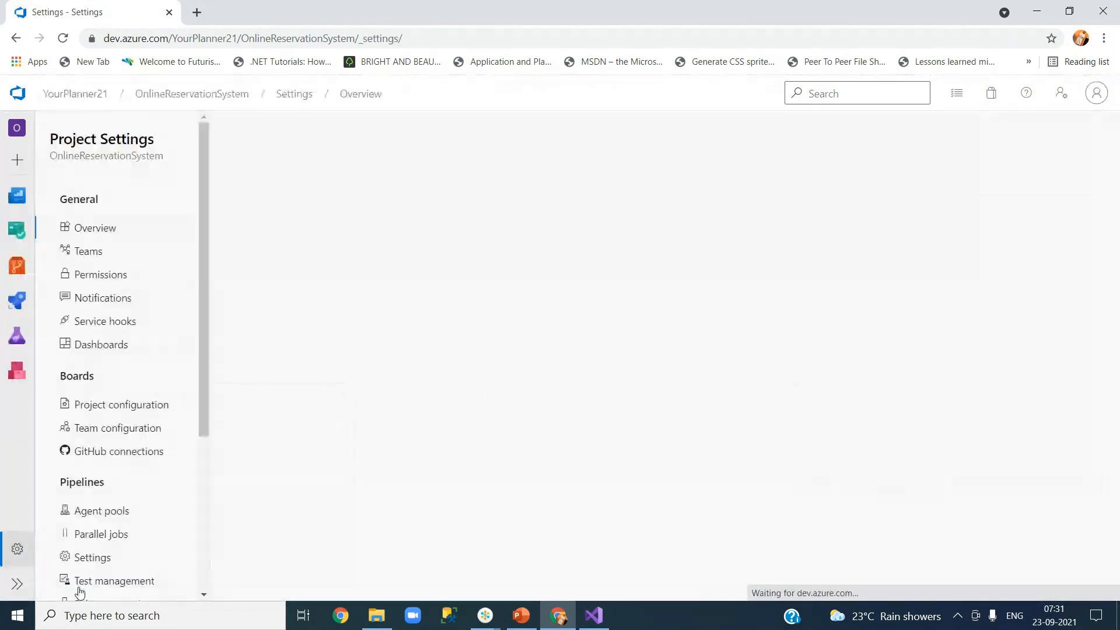
click(91, 252)
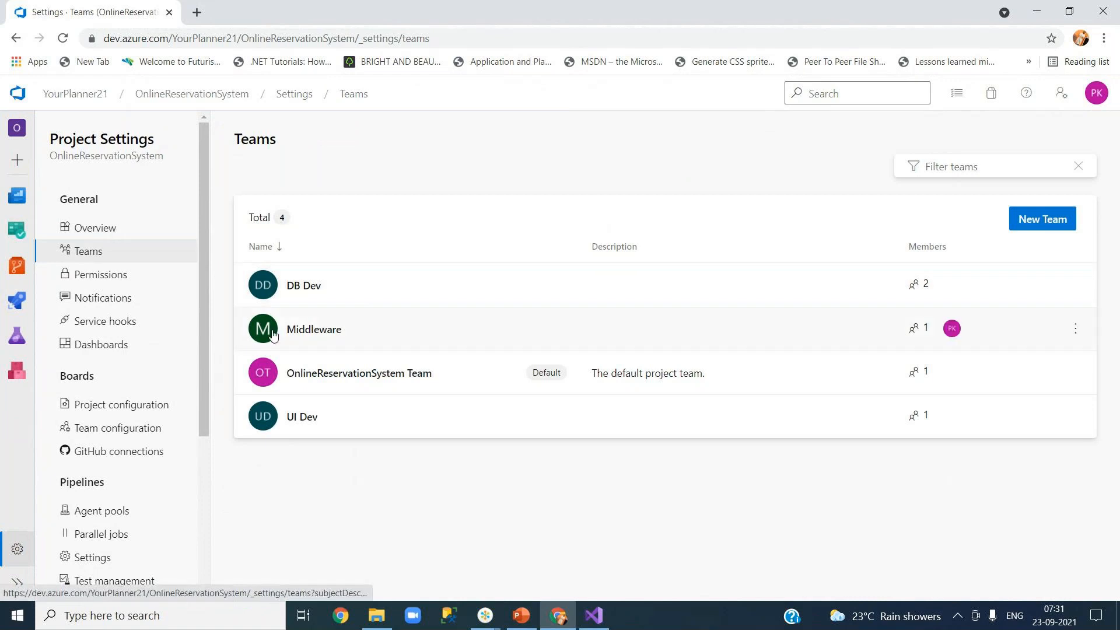
click(106, 277)
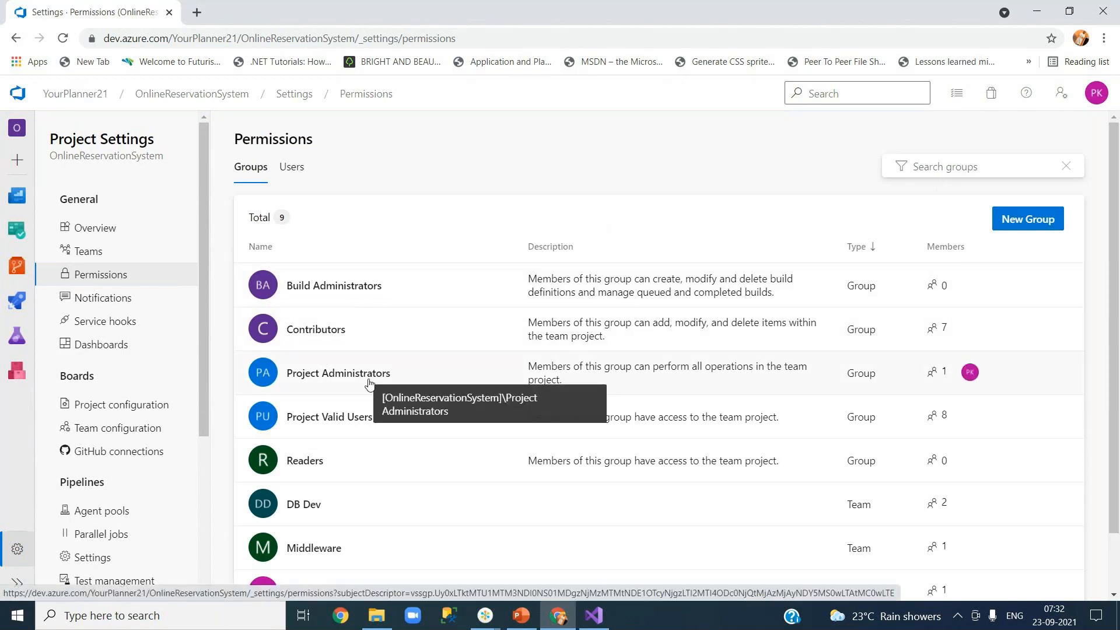
click(1020, 224)
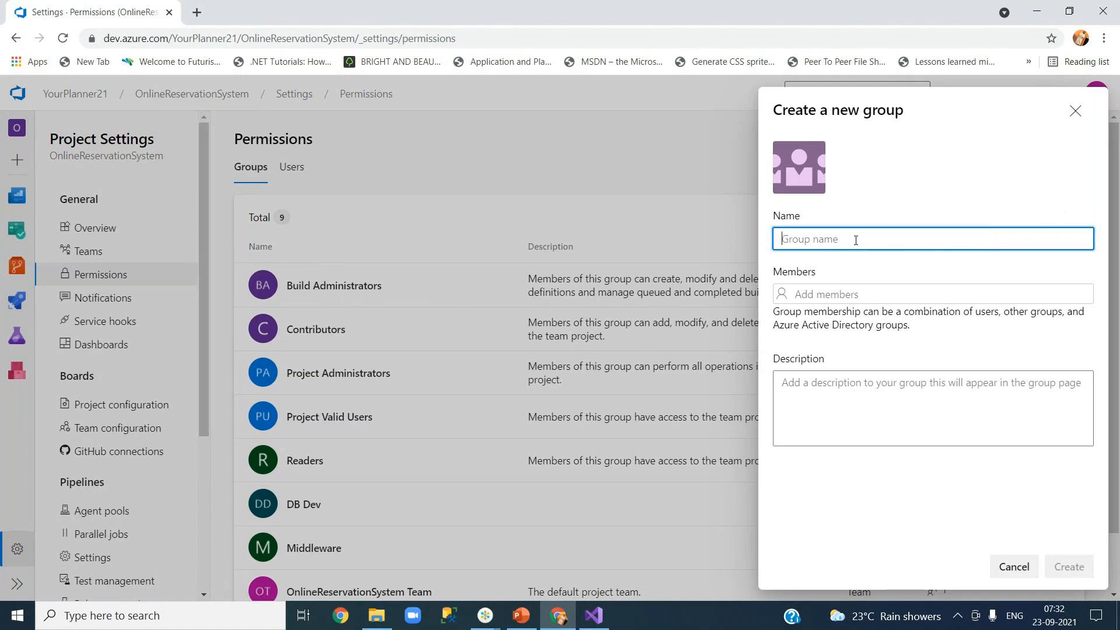
Step: Create the project group 'Custom Group1', leaving the Members field empty
text(Custom Gorup)
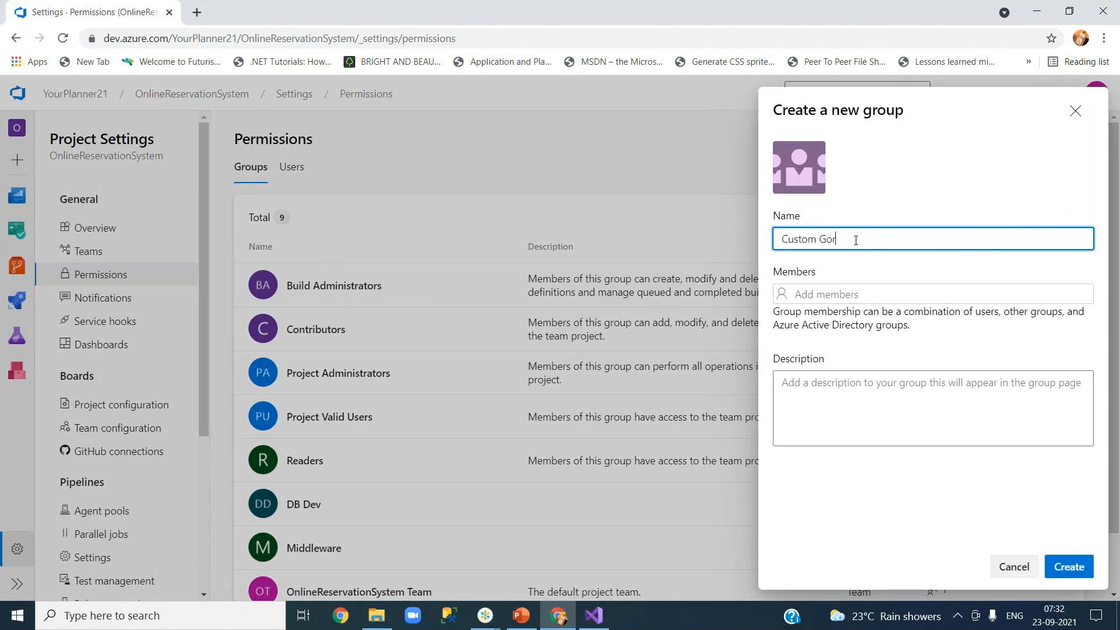
key(BackSpace)
key(BackSpace)
key(BackSpace)
key(BackSpace)
text(roup1)
click(852, 293)
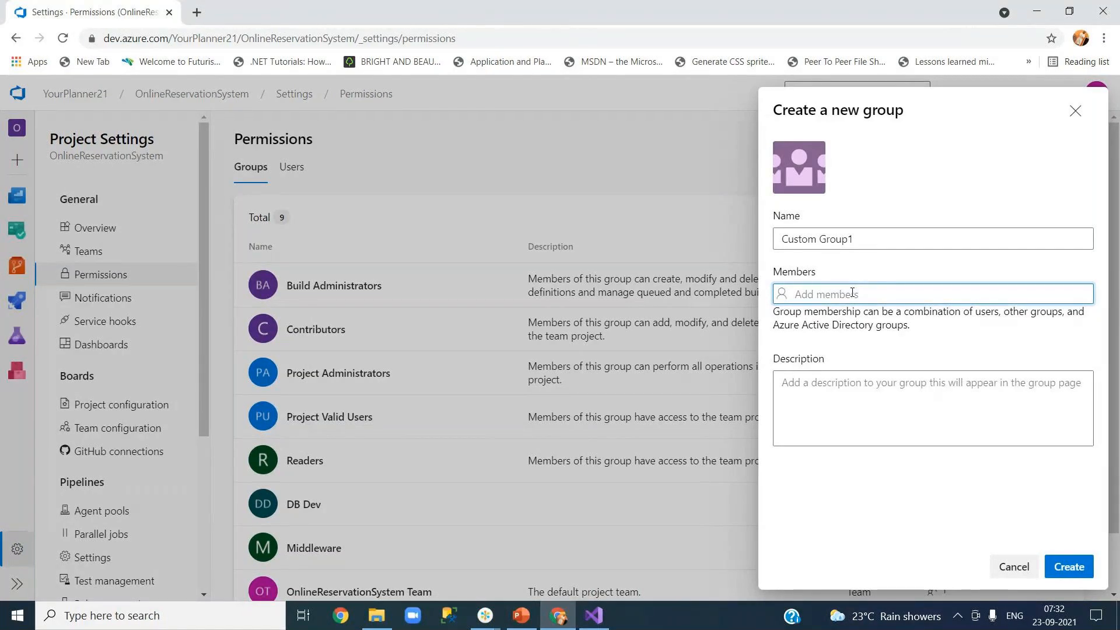
text(nr)
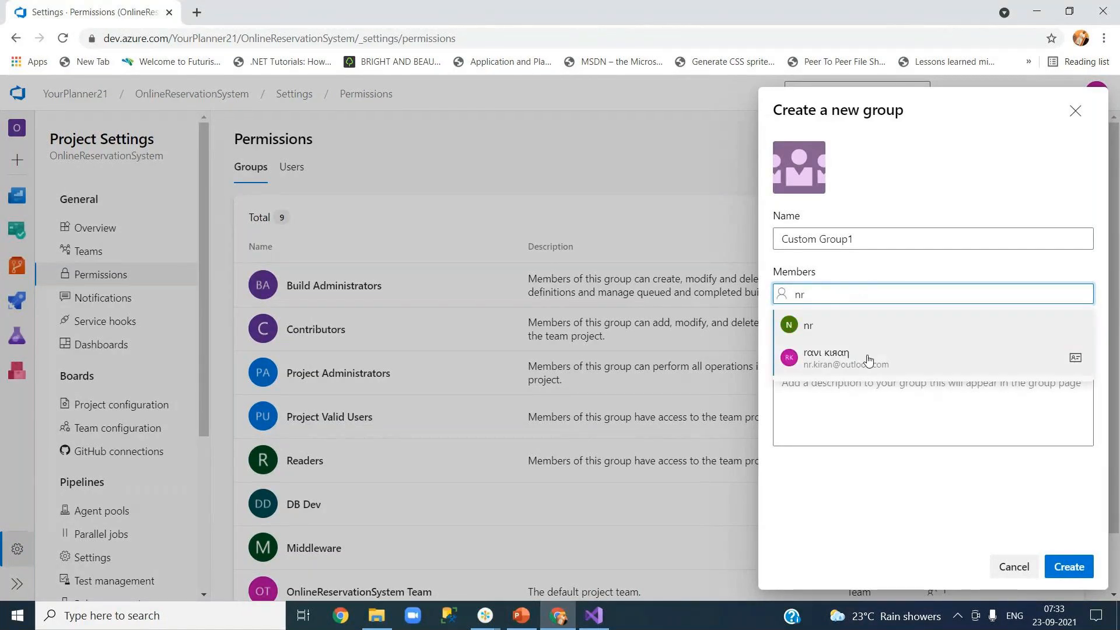
key(BackSpace)
key(BackSpace)
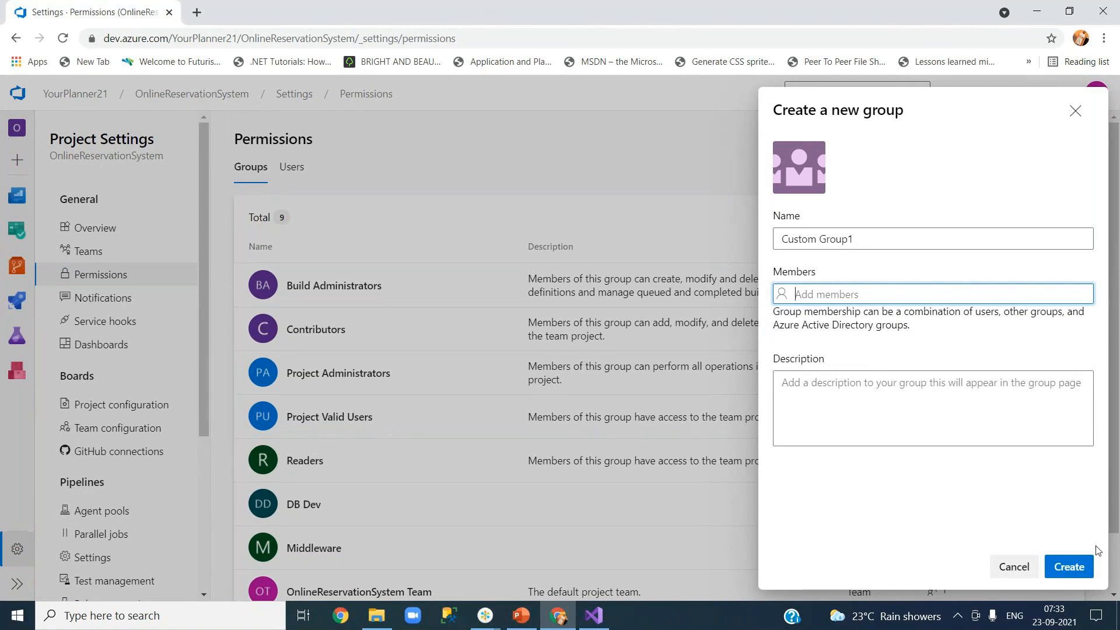
click(1069, 567)
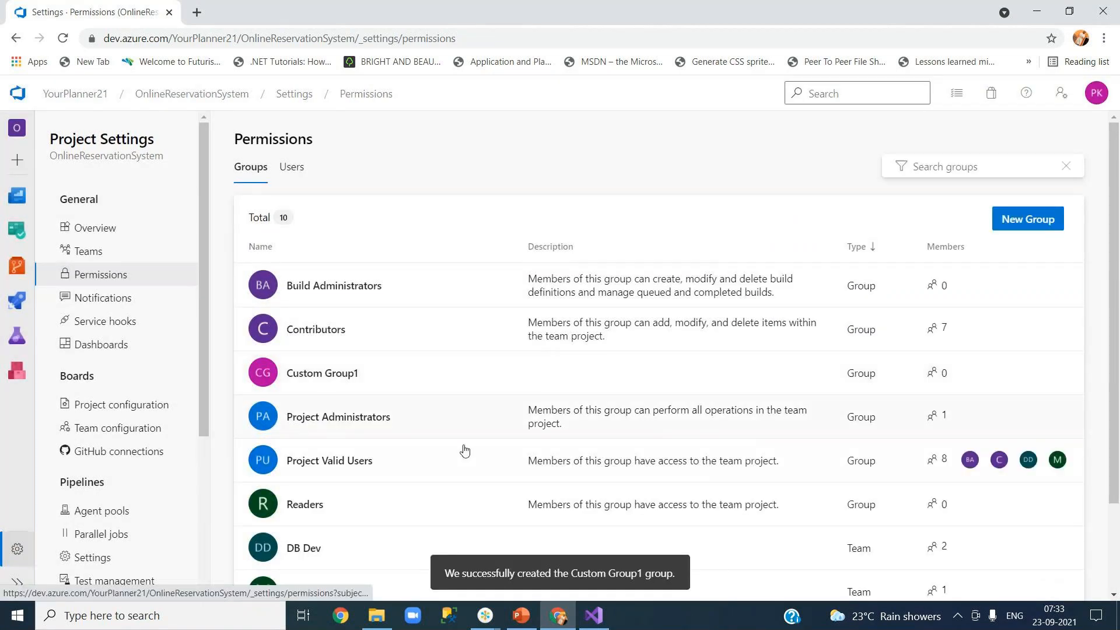
Step: Open Custom Group1's permissions, scroll through them, and check its Members and Member of tabs
scroll(429, 386, down, 2)
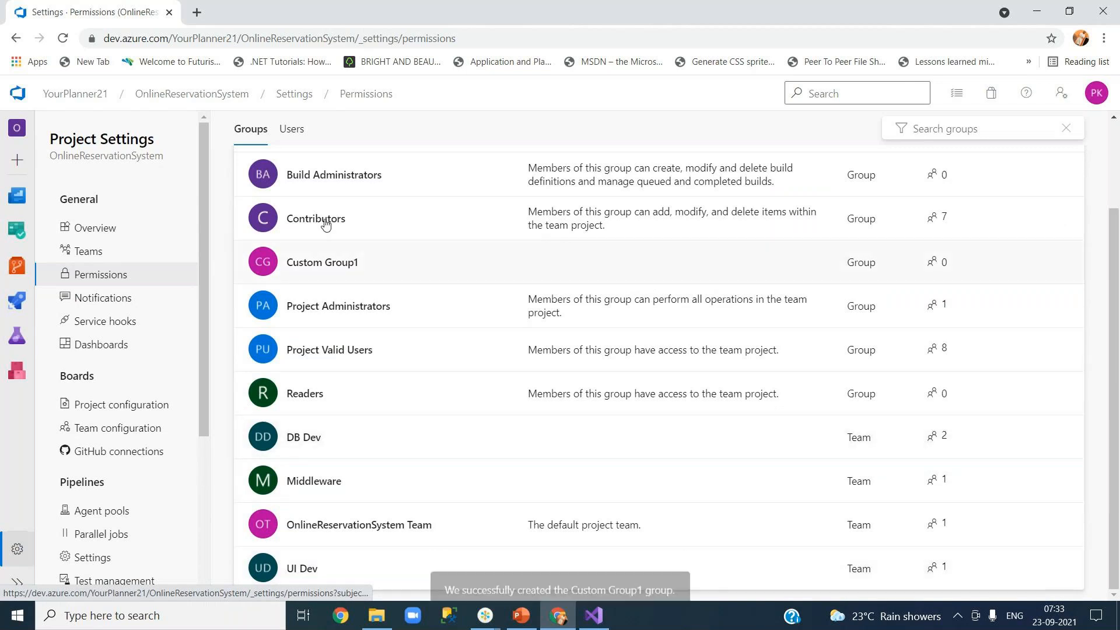
click(322, 263)
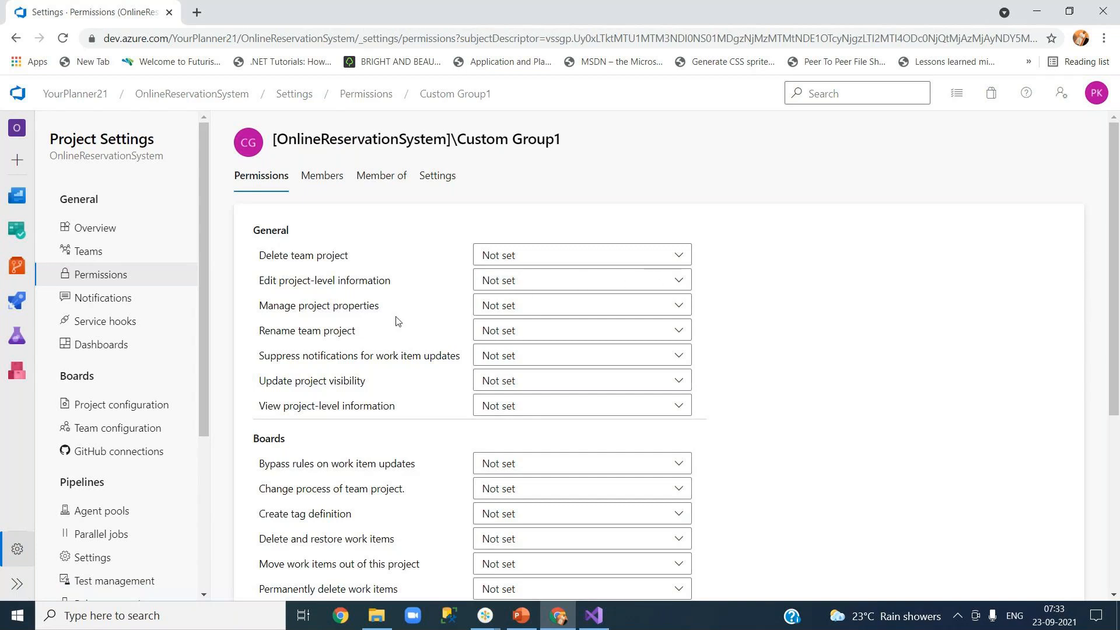
scroll(596, 360, down, 3)
scroll(597, 360, down, 2)
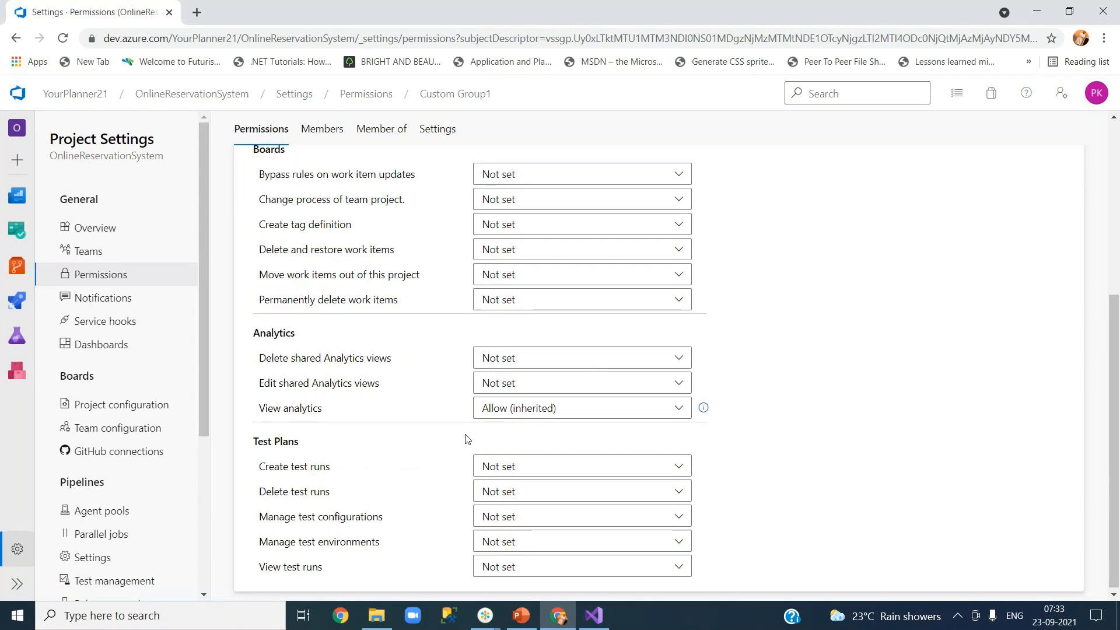
scroll(465, 439, up, 5)
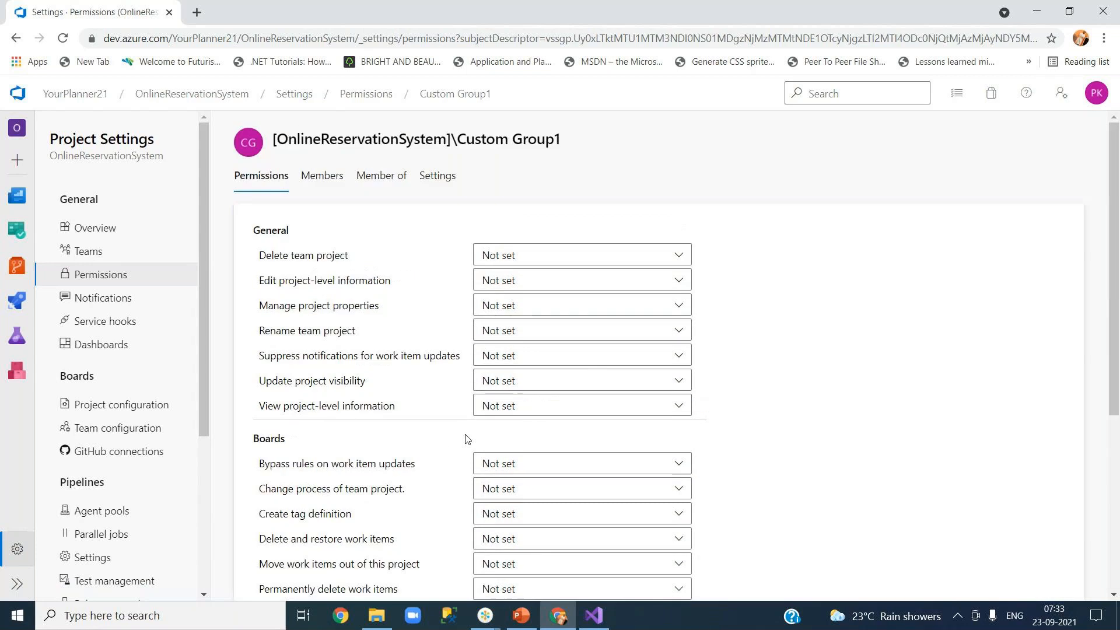
click(323, 184)
click(380, 182)
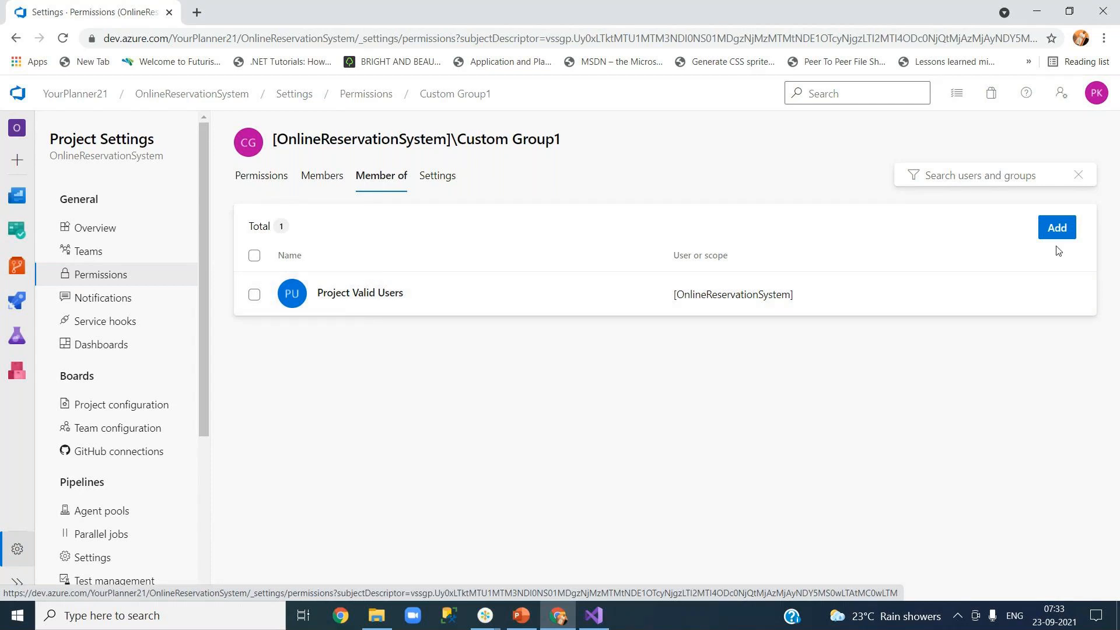
click(277, 182)
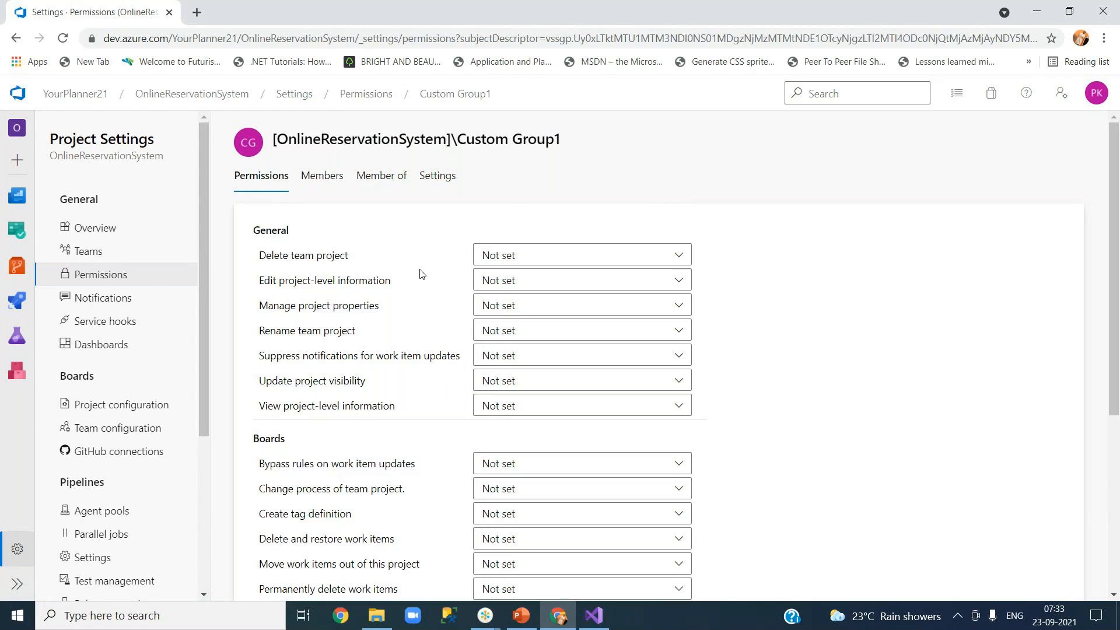
mouse_move(591, 617)
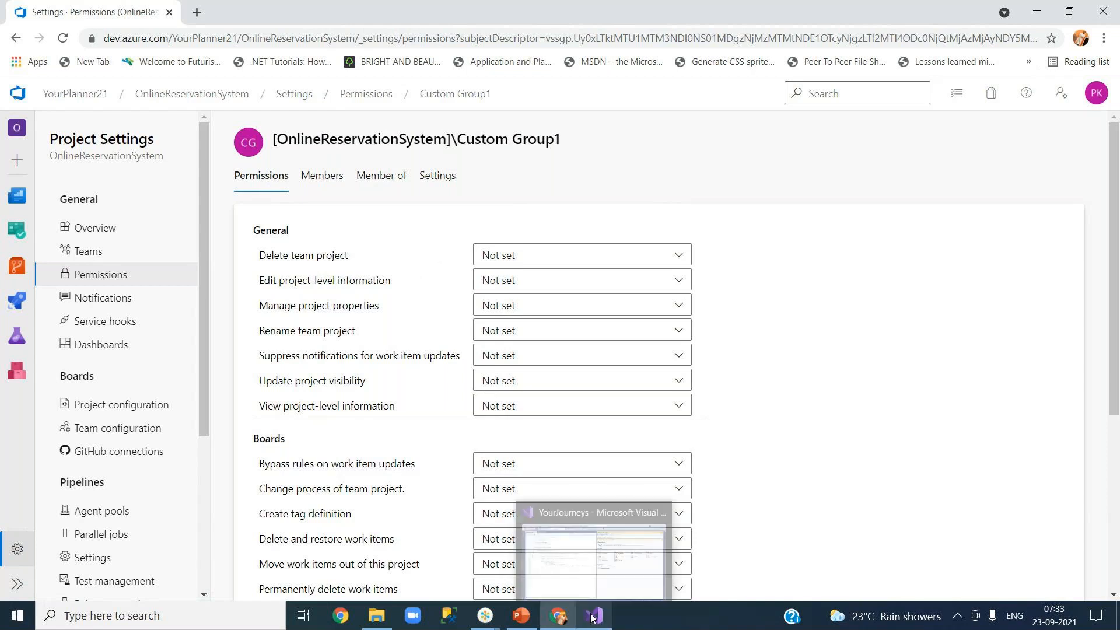
Step: Browse Repos > Files, switching between OnlineReservationSystem and YourJourneys repositories, then return to Visual Studio
click(180, 99)
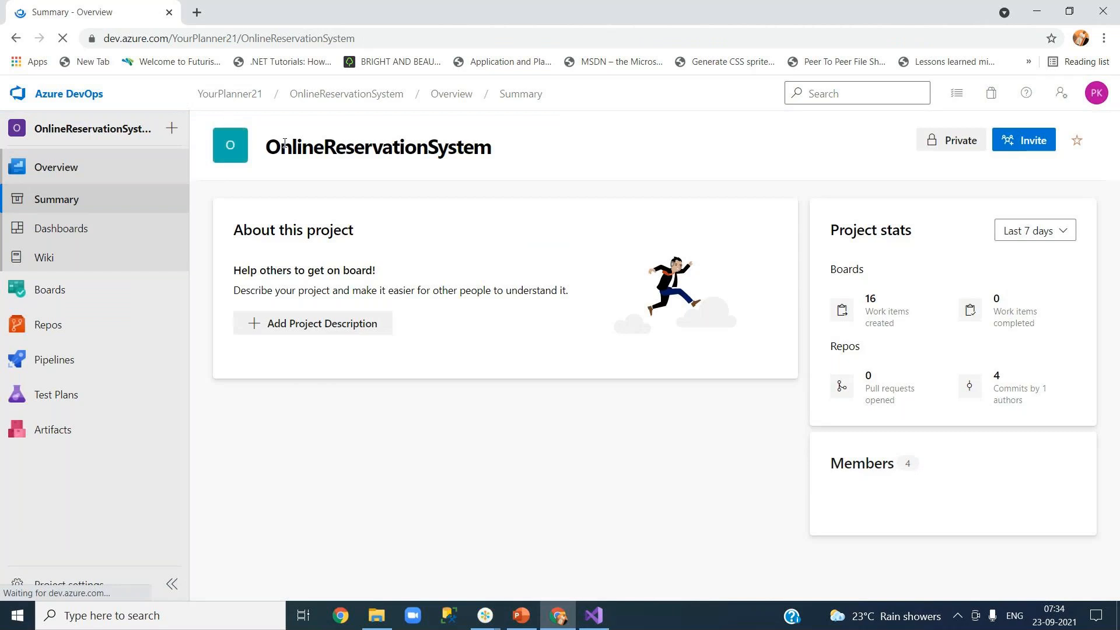
mouse_move(82, 325)
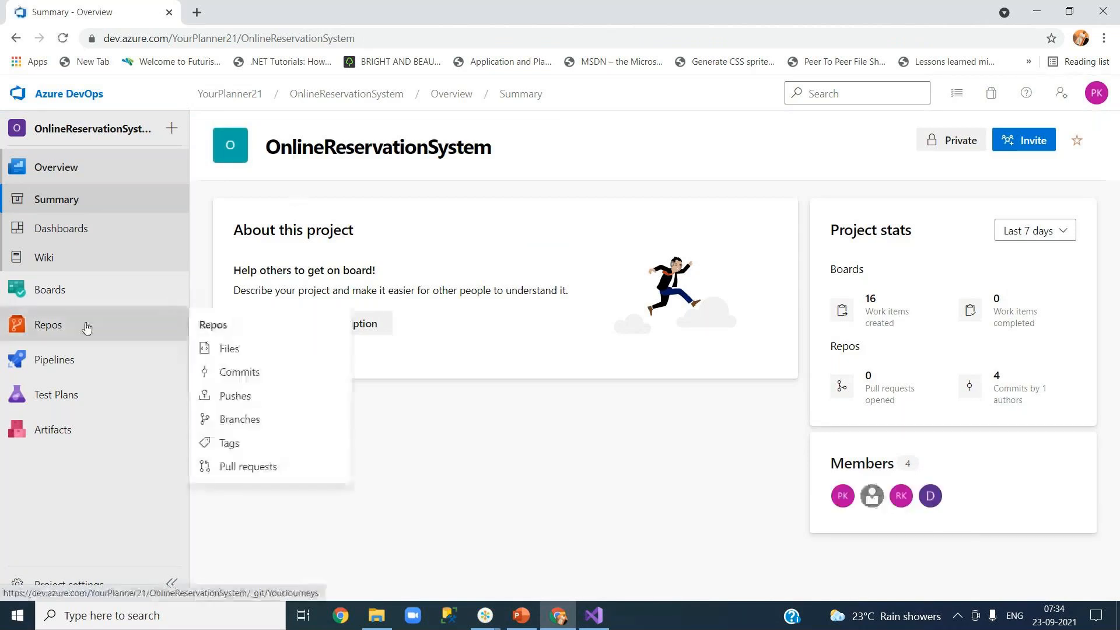
click(225, 353)
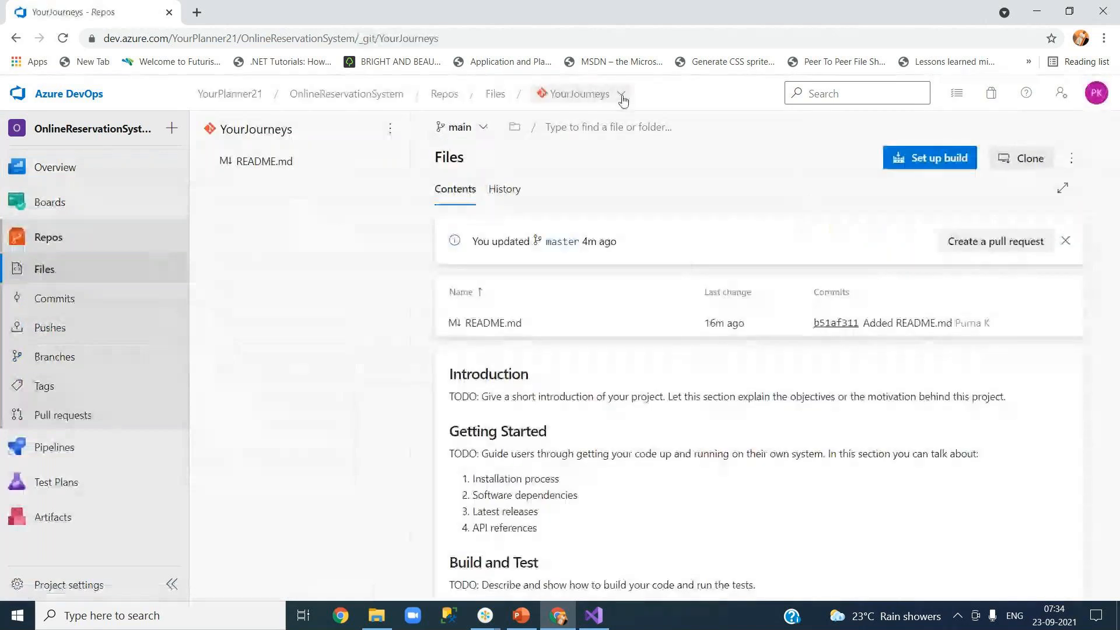
click(623, 101)
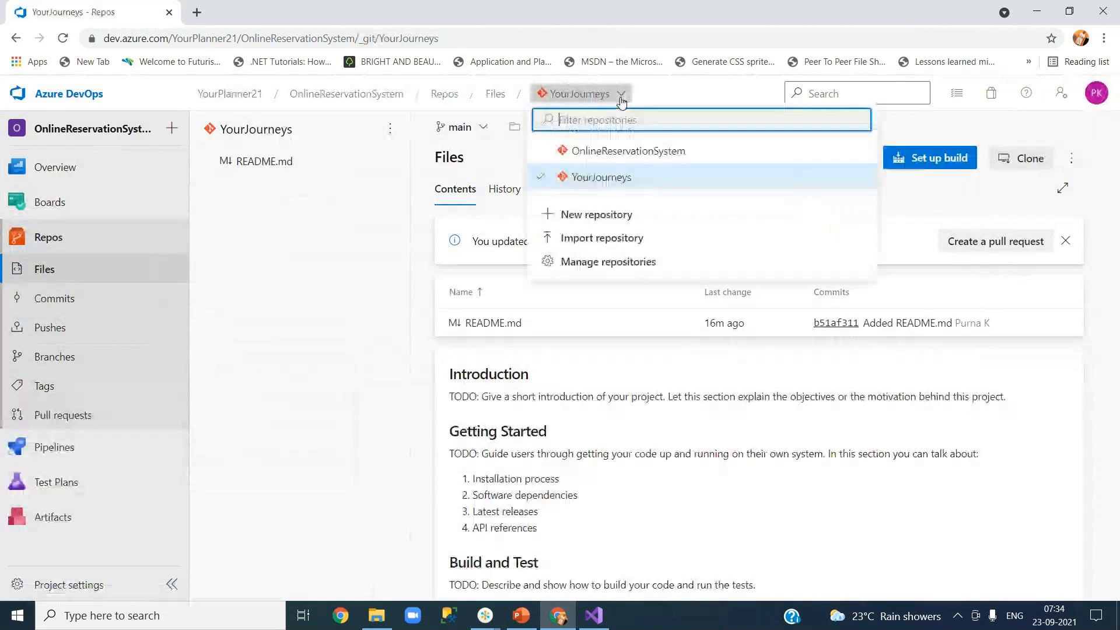
click(617, 153)
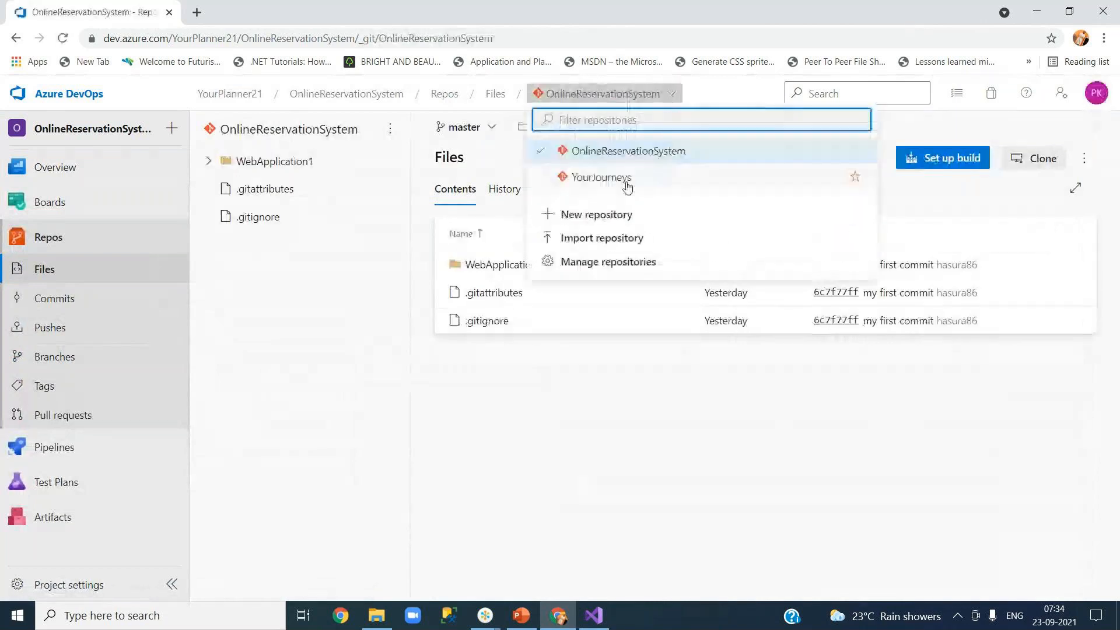
click(625, 185)
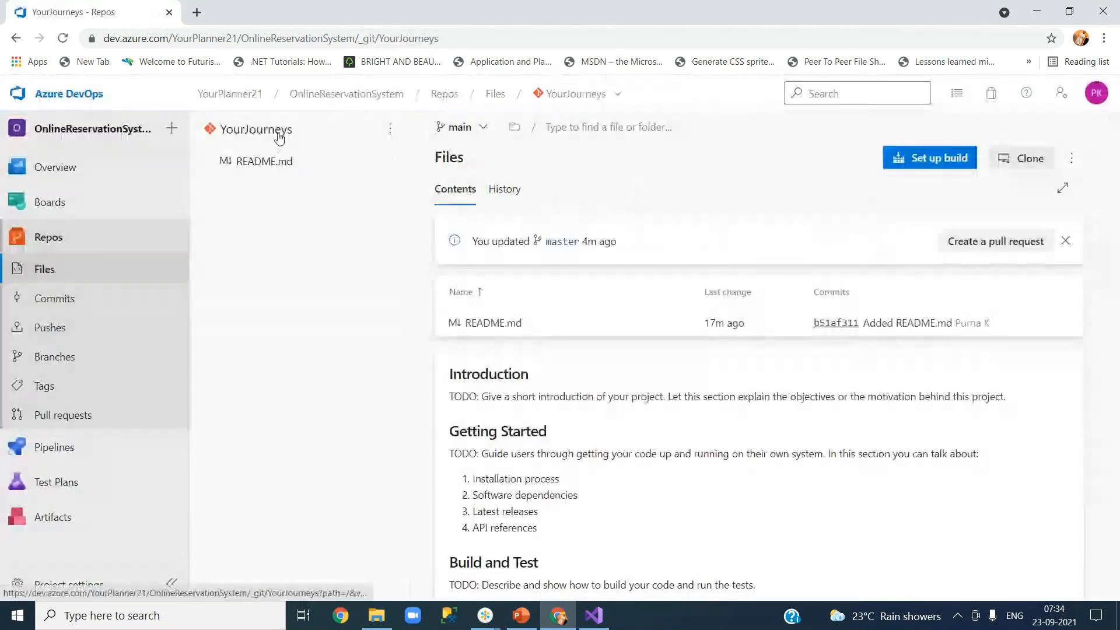
scroll(561, 423, down, 3)
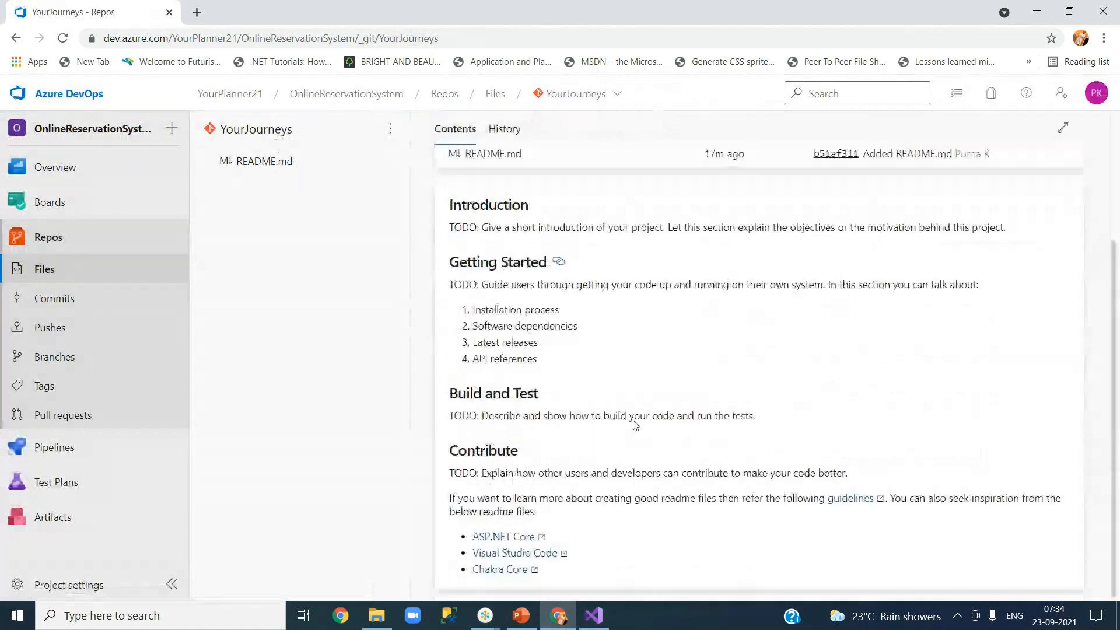
click(594, 615)
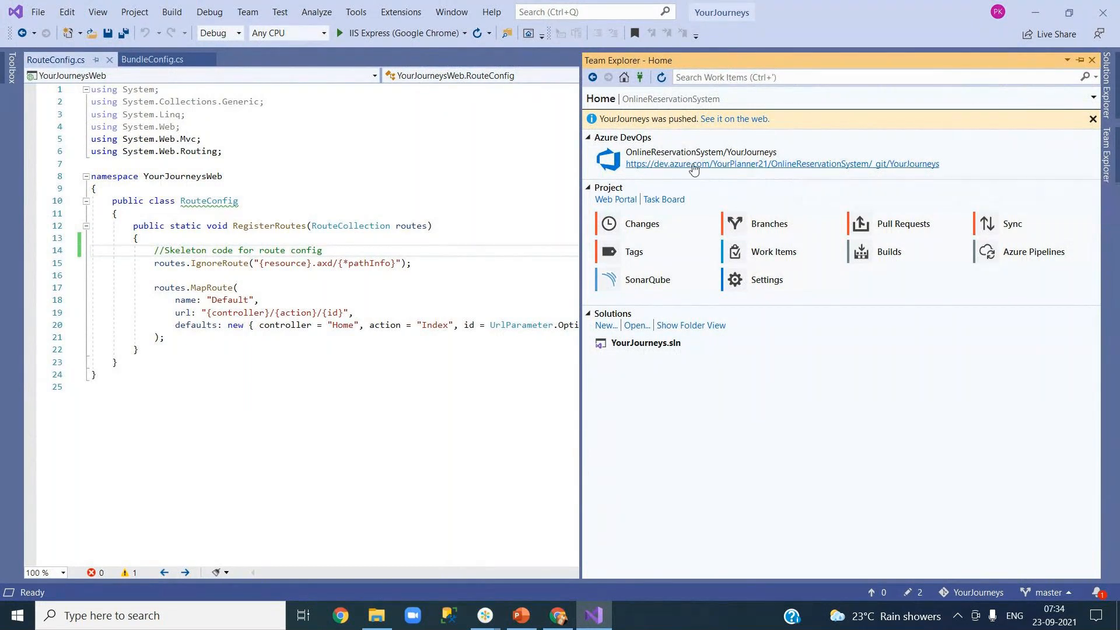
Step: Open the YourJourneys repository on the web and show its master branch files
click(693, 165)
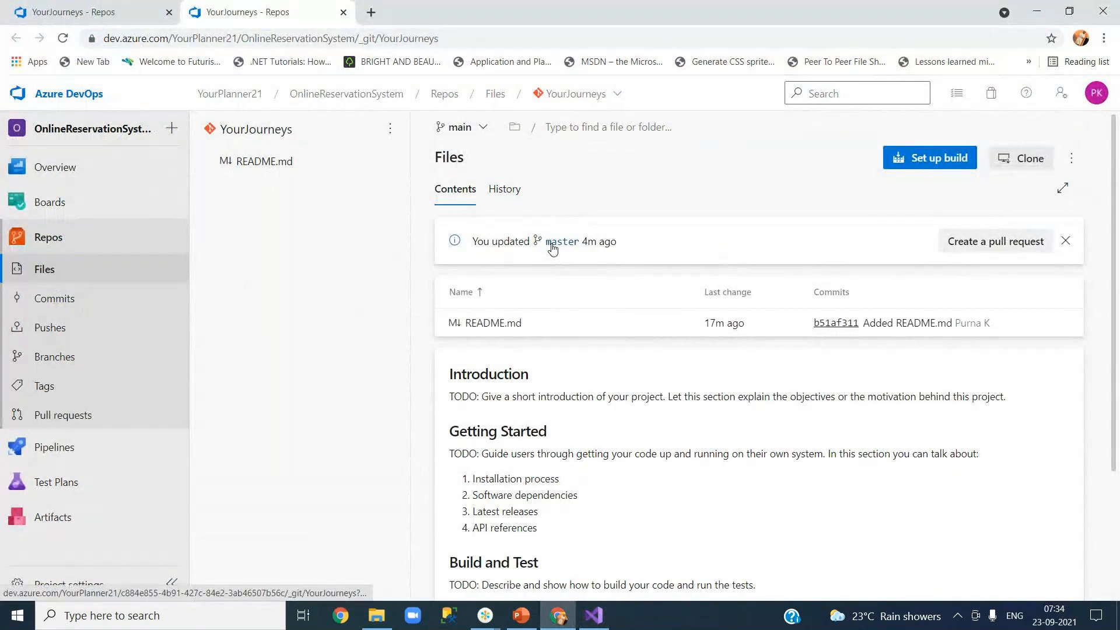
click(475, 127)
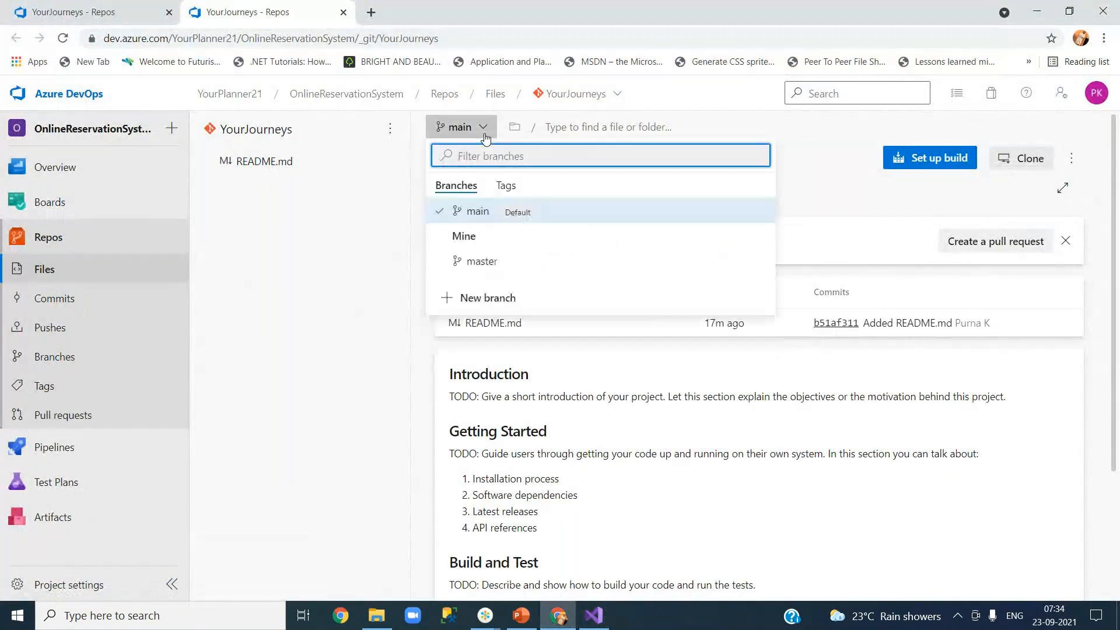
click(487, 261)
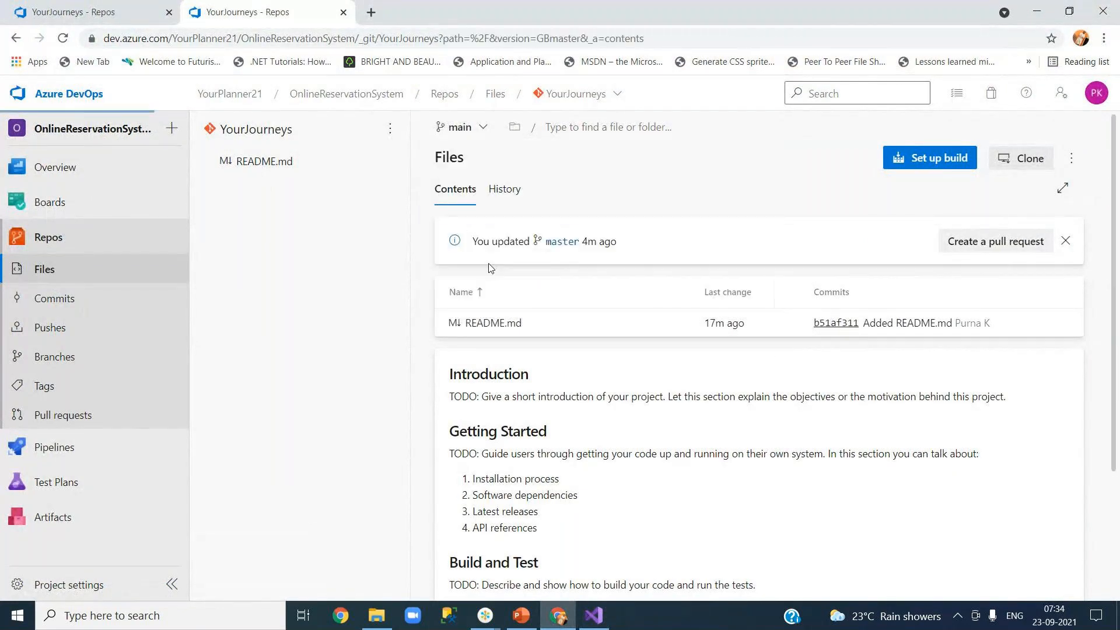
click(585, 103)
click(578, 175)
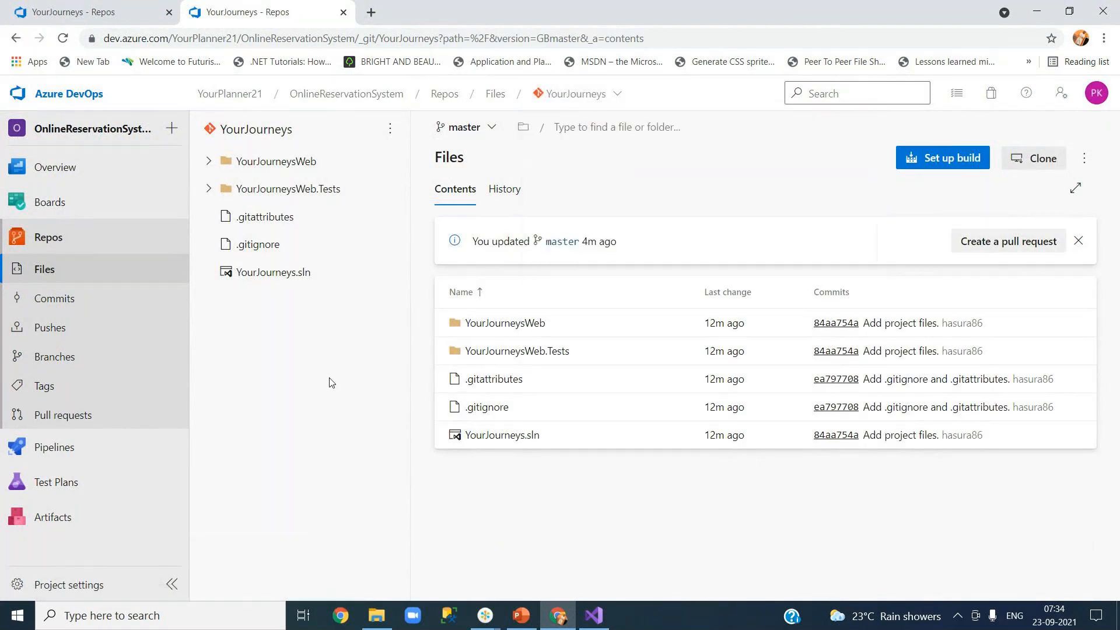
Step: Expand the YourJourneysWeb and YourJourneysWeb.Tests folders and view master's commit history
click(210, 163)
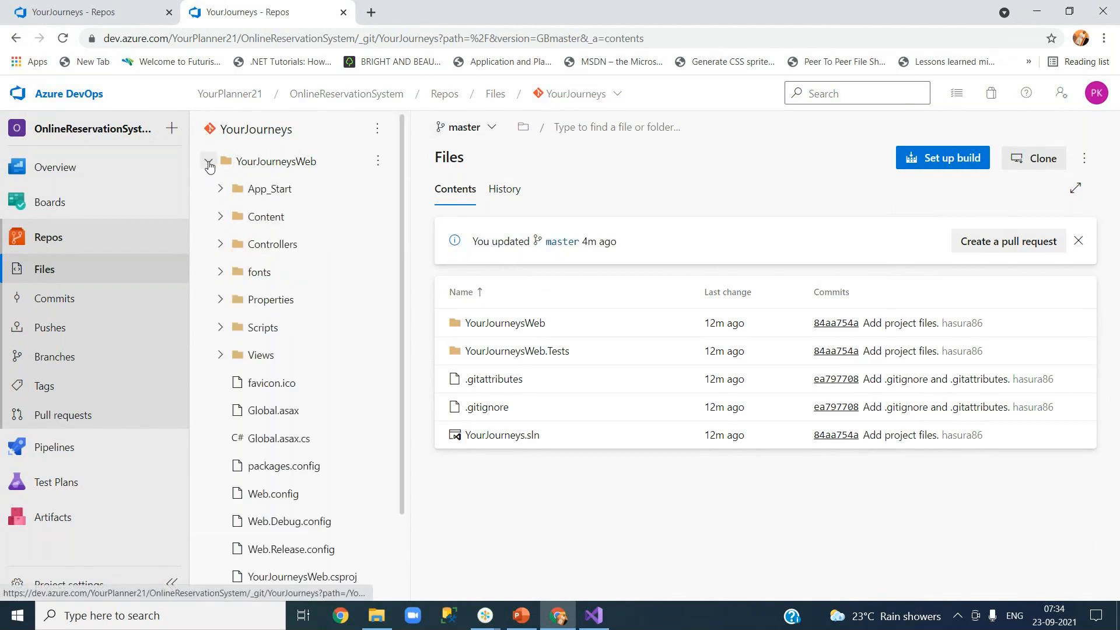
scroll(261, 343, down, 3)
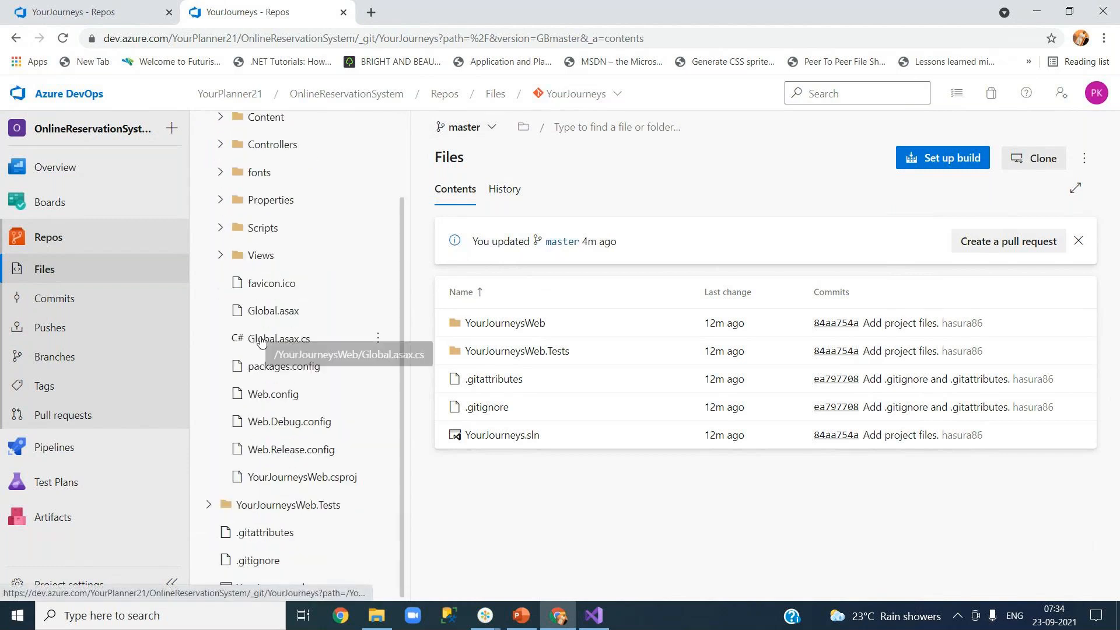
scroll(261, 343, up, 4)
click(209, 162)
click(208, 189)
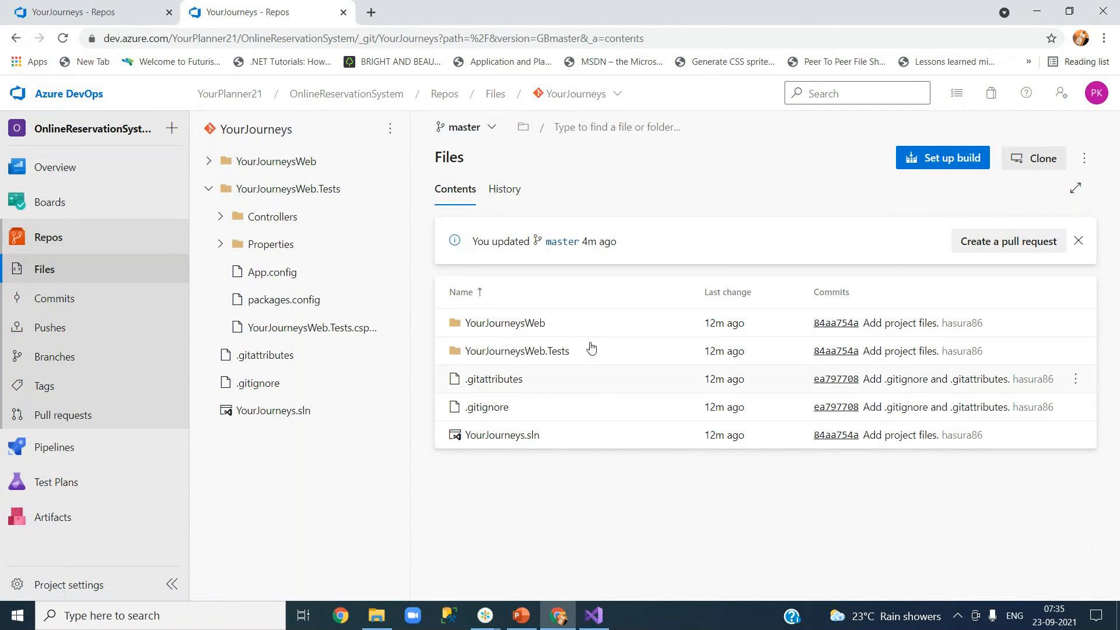
click(510, 196)
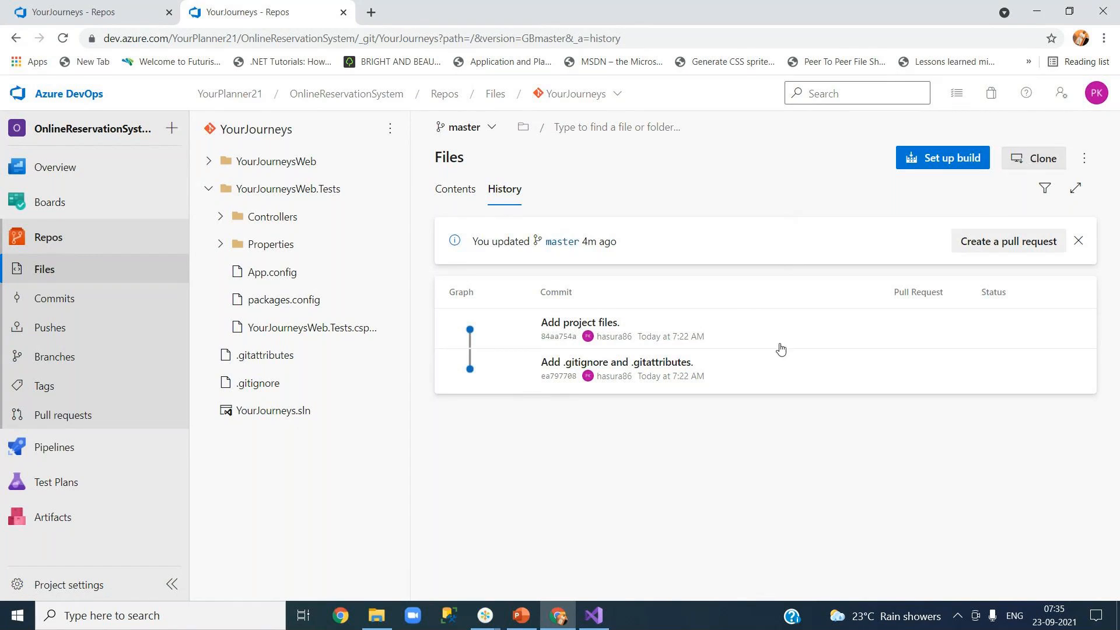
click(594, 615)
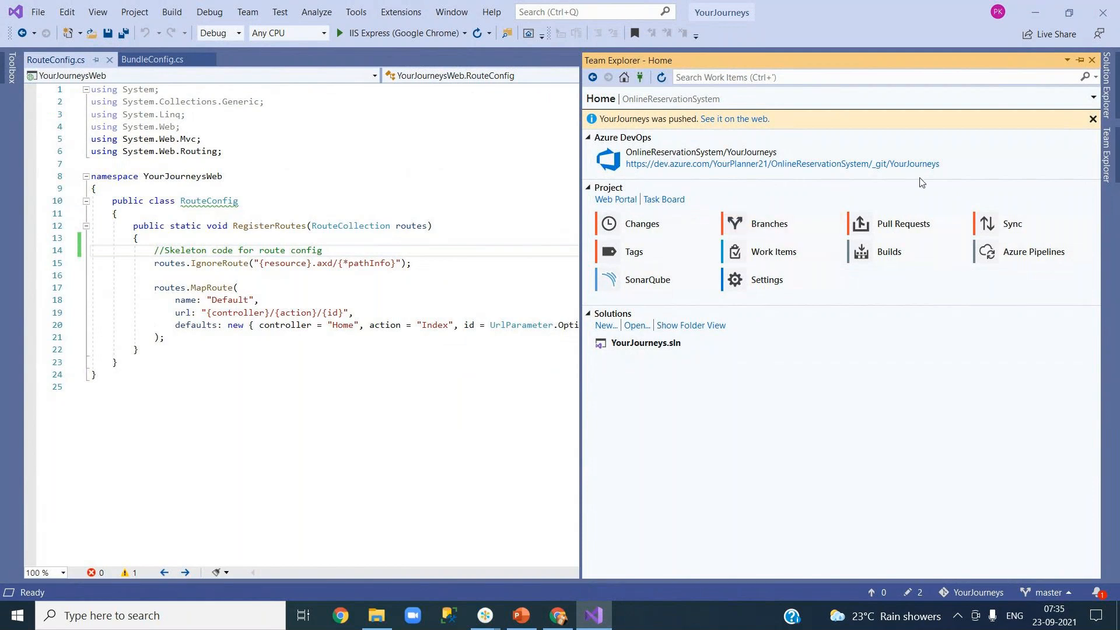
click(1107, 167)
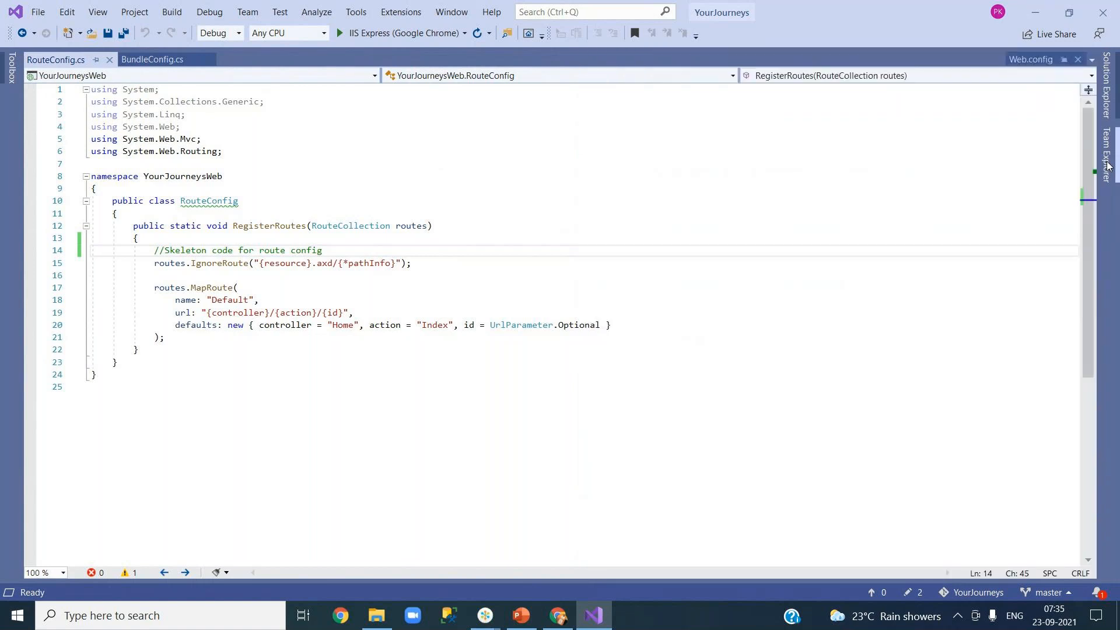
click(1108, 166)
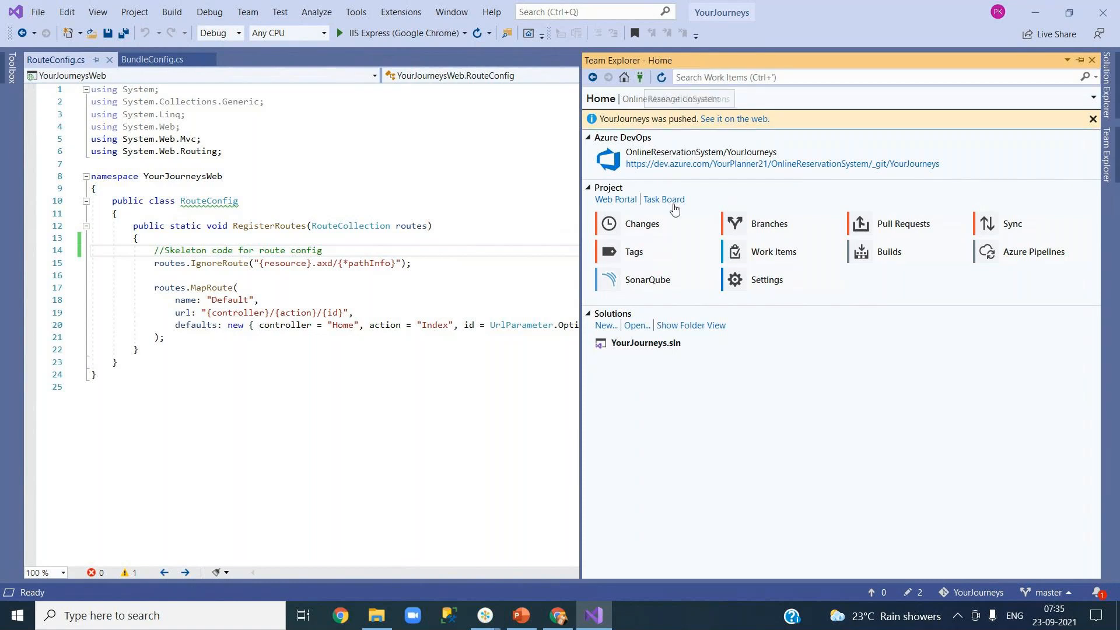
click(593, 622)
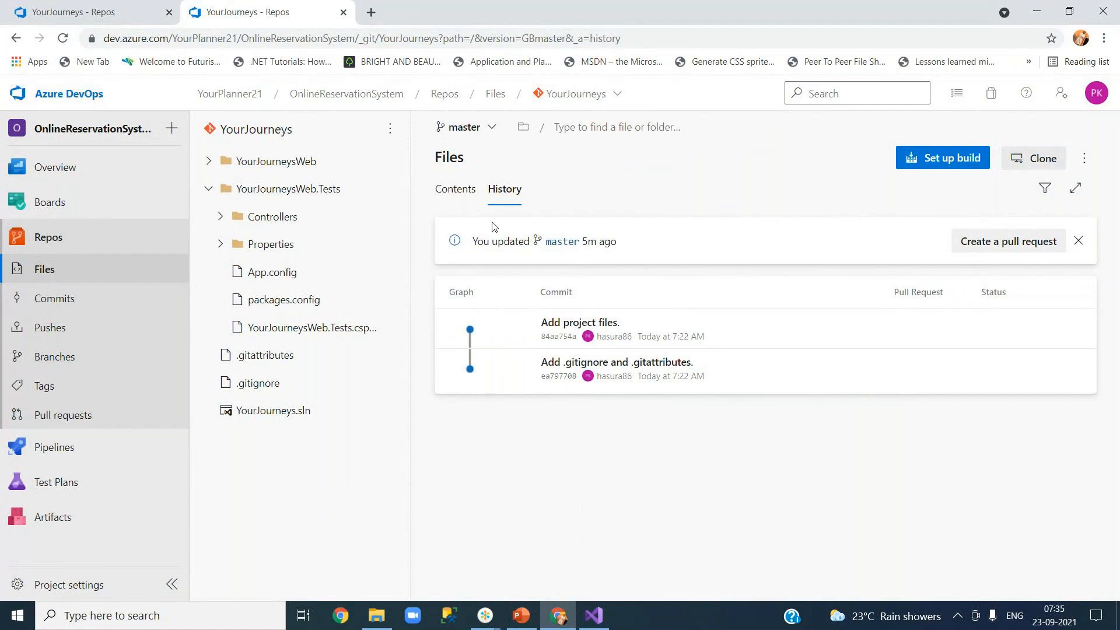
click(593, 617)
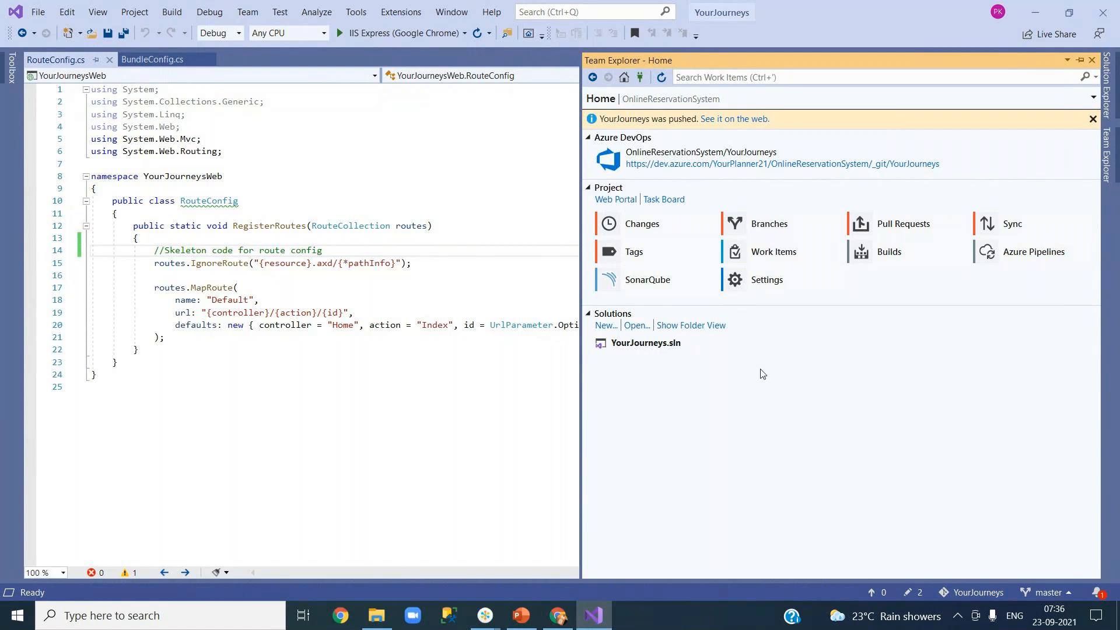
click(558, 618)
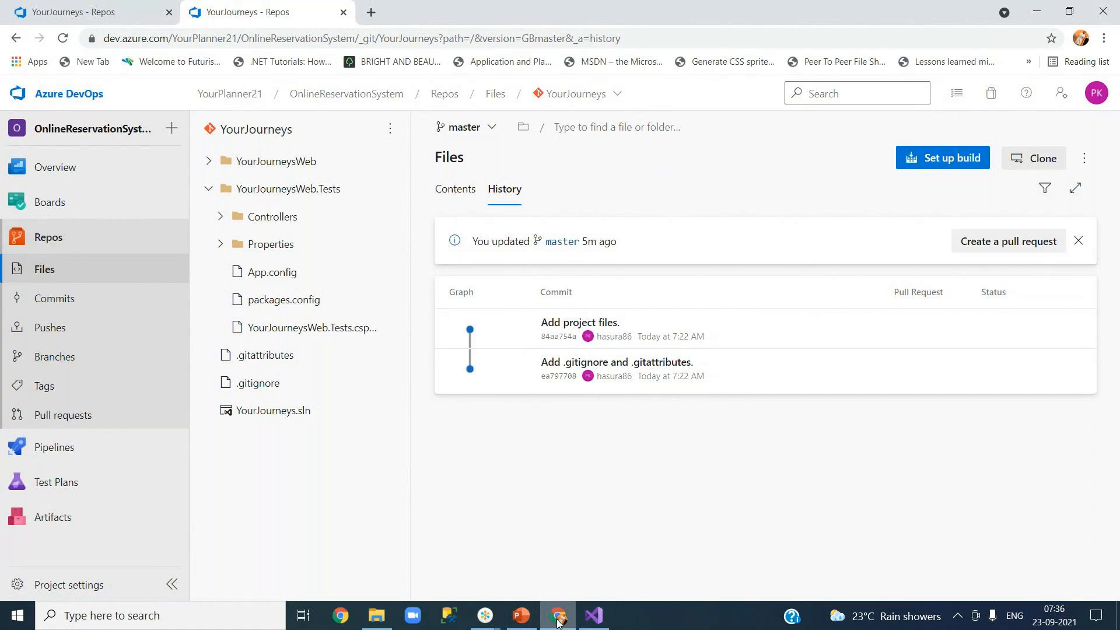
mouse_move(558, 622)
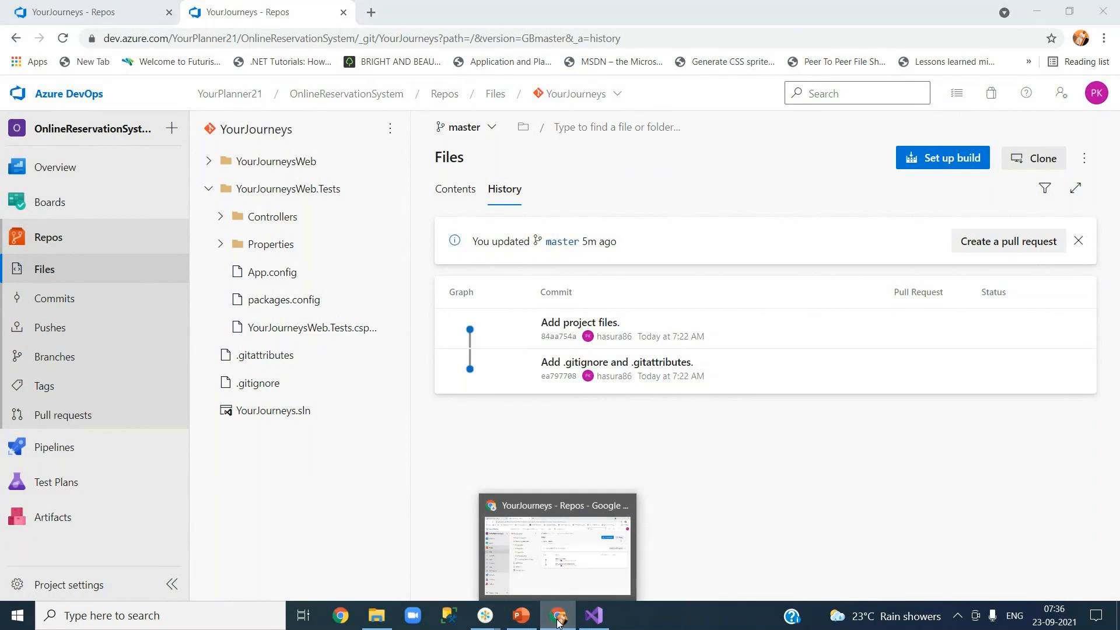
click(594, 615)
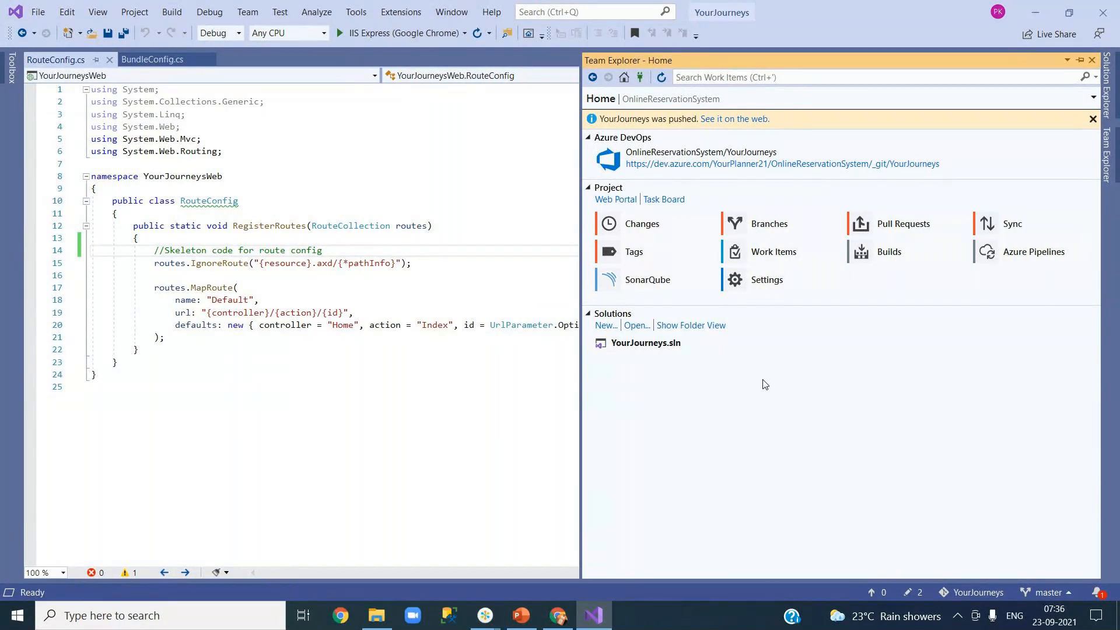
Step: Compare the pending BundleConfig.cs change against its committed version
click(910, 592)
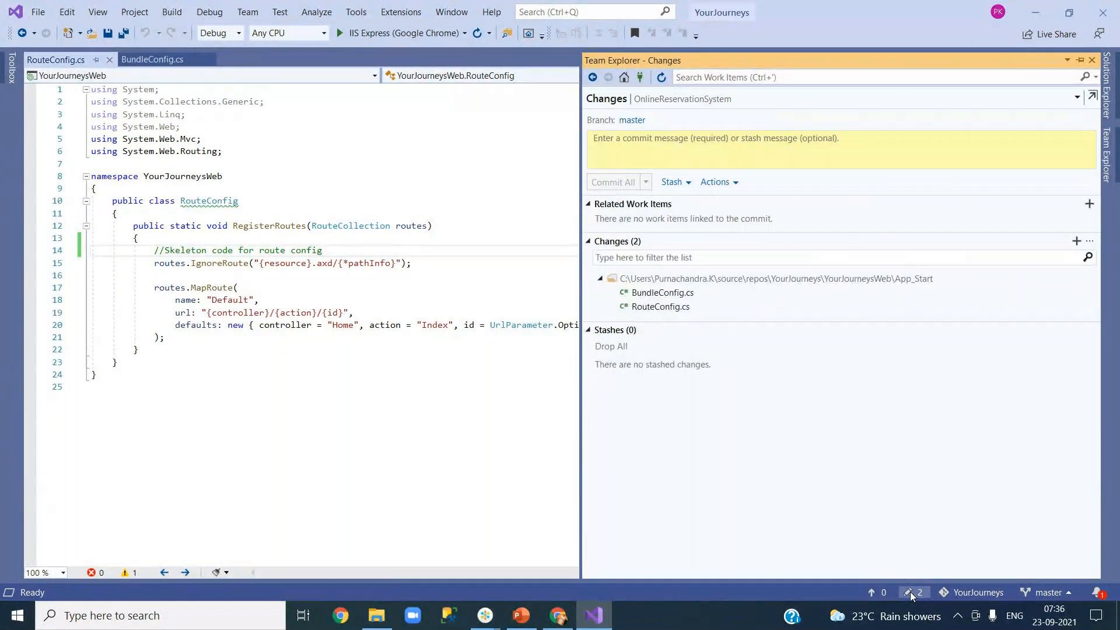
click(658, 297)
double_click(658, 295)
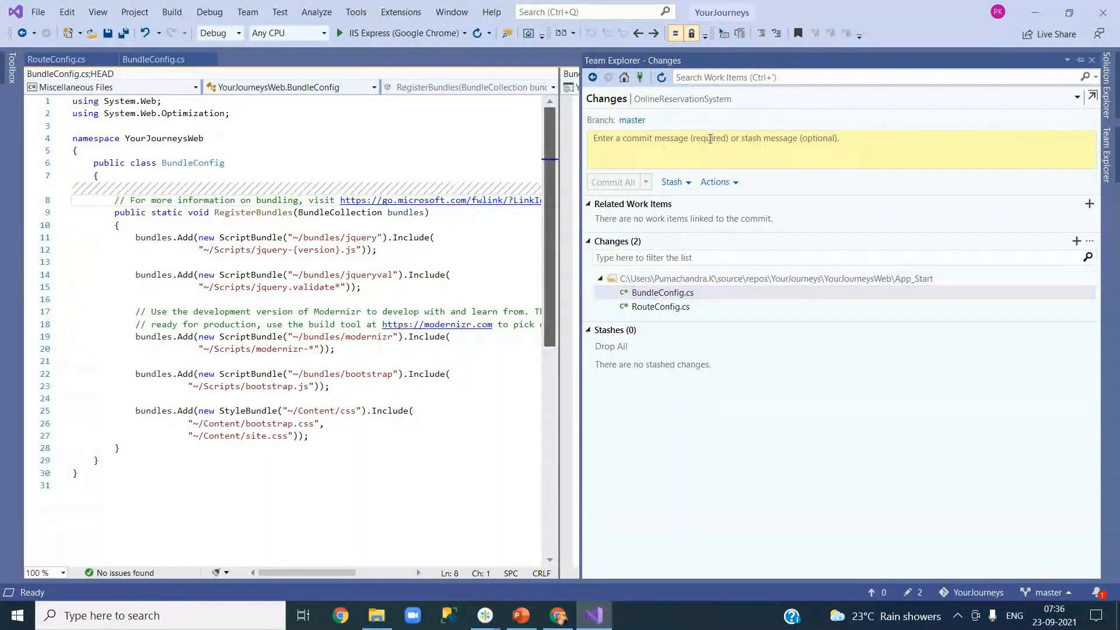
click(1090, 62)
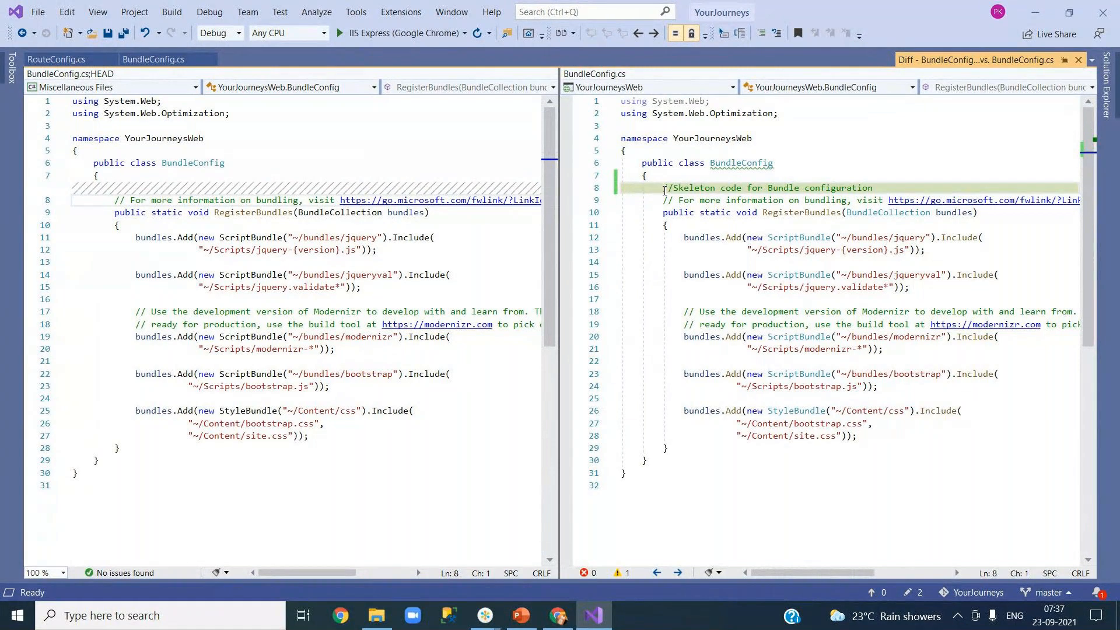
Step: Close the BundleConfig.cs, RouteConfig.cs and comparison tabs, leaving Solution Explorer showing
click(1108, 103)
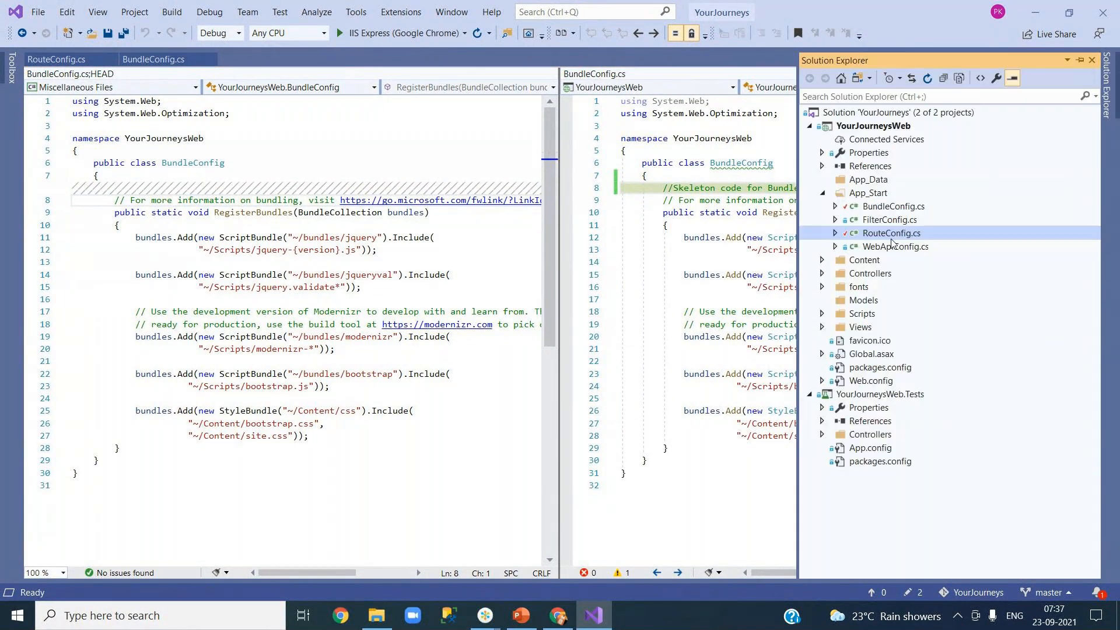
double_click(893, 206)
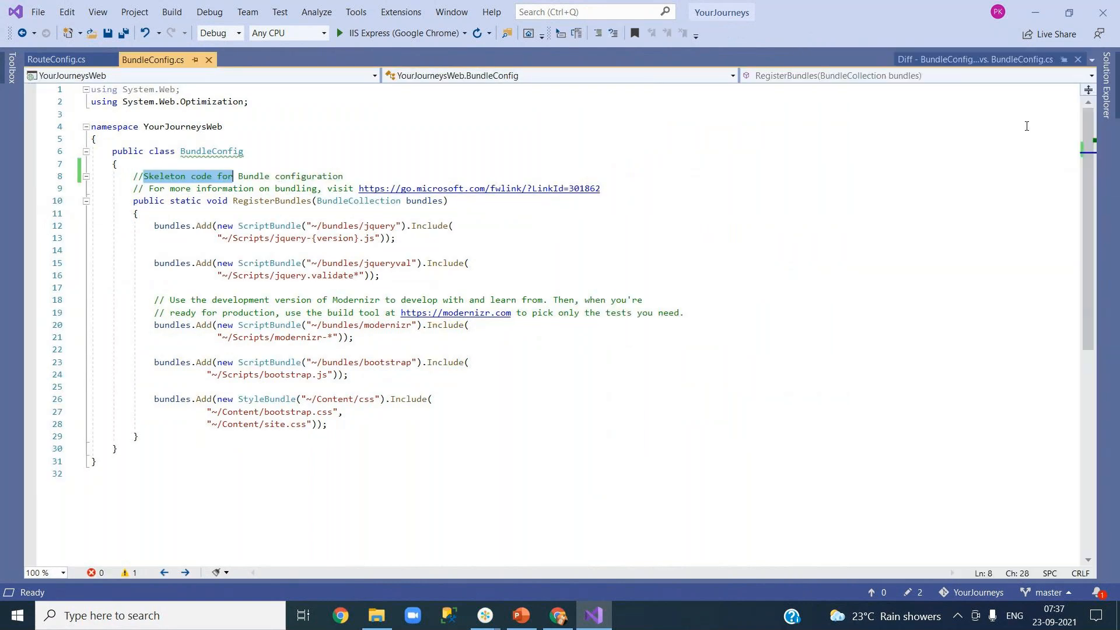
click(1106, 85)
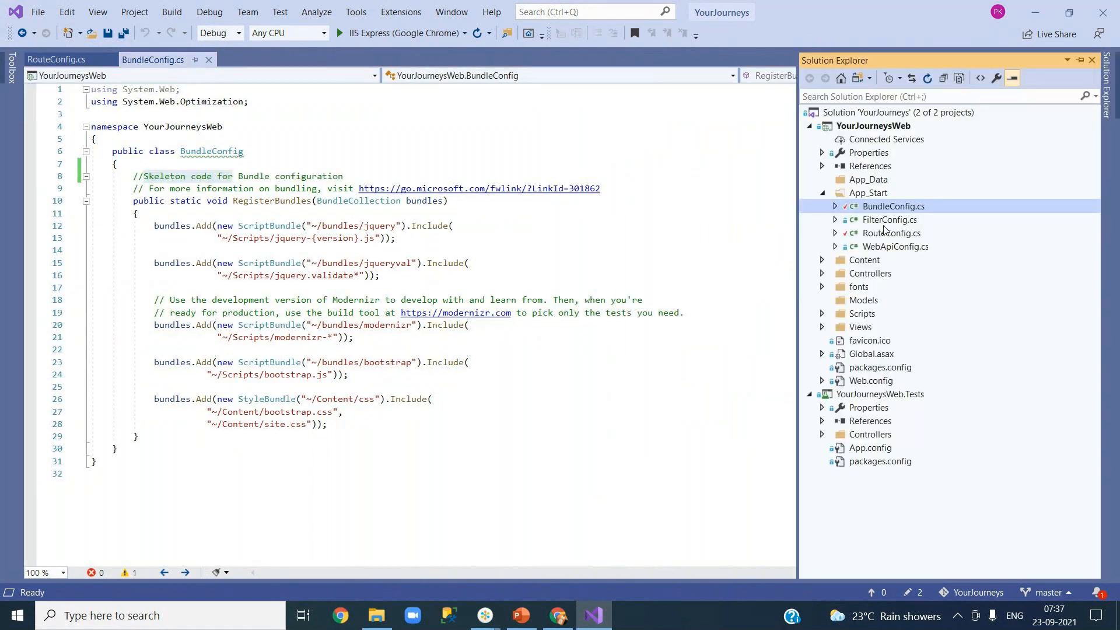
click(209, 60)
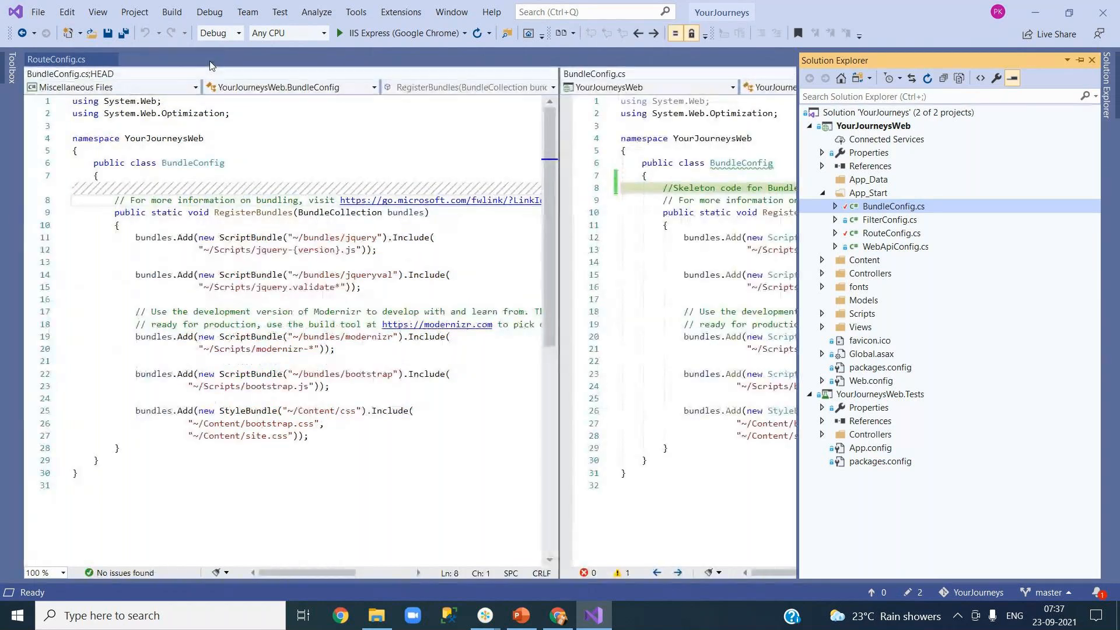
click(88, 60)
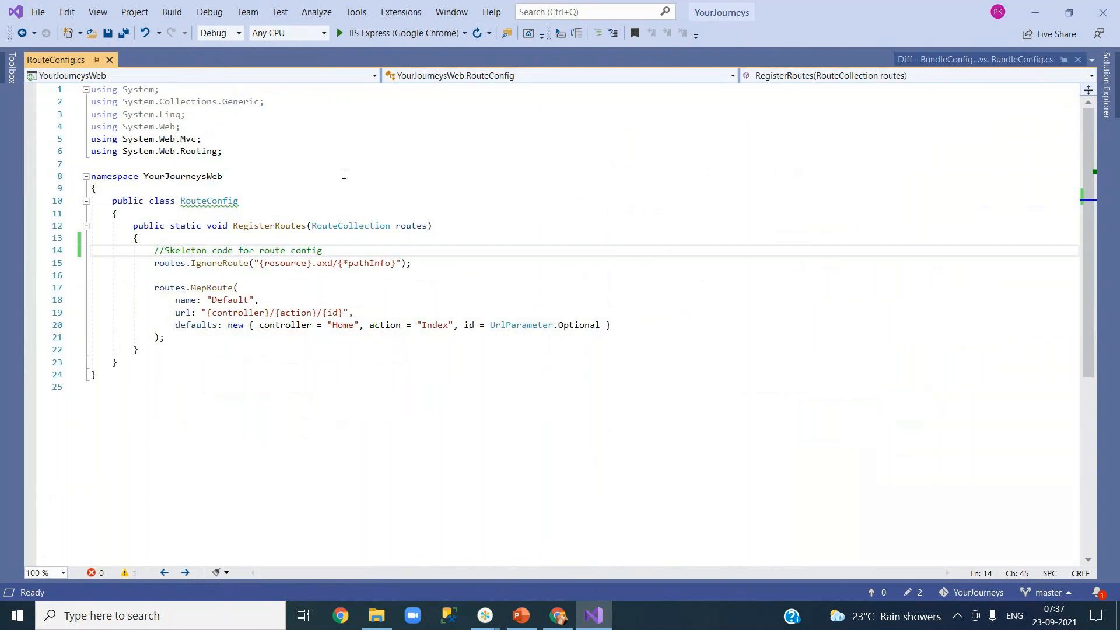
click(1045, 59)
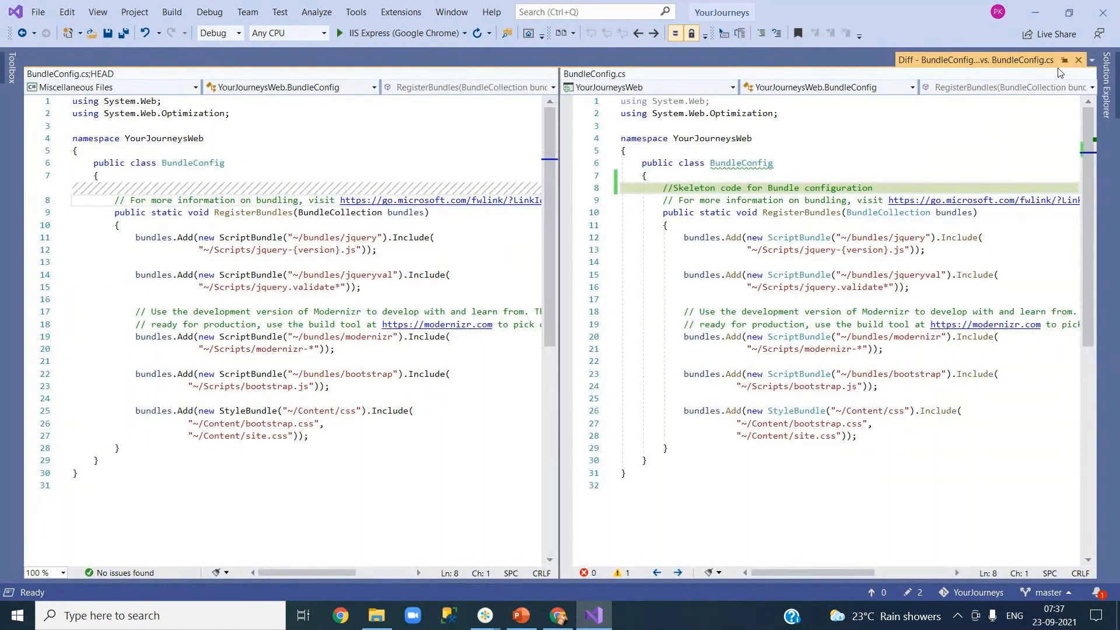
click(1079, 60)
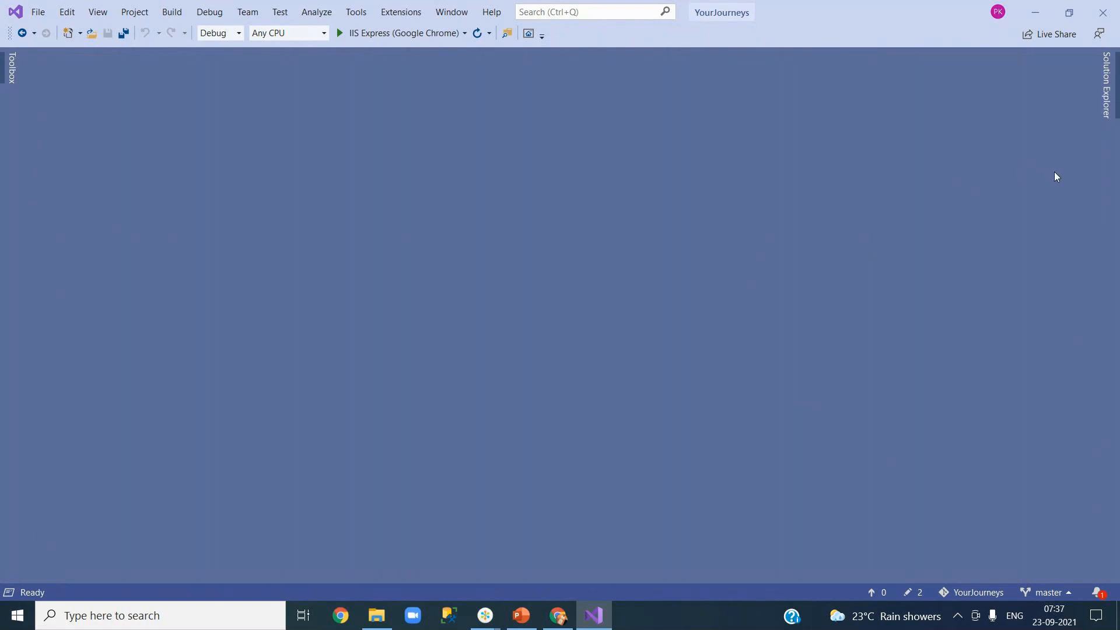
click(1106, 96)
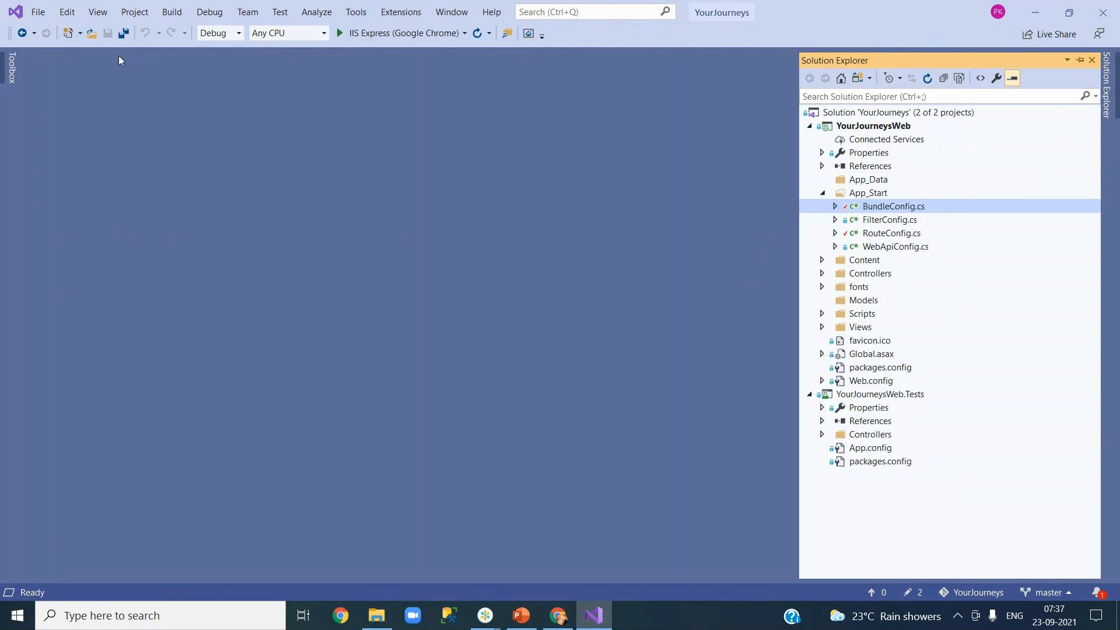
Step: Bring up Team Explorer's Changes page with the pending BundleConfig.cs and RouteConfig.cs edits
right_click(893, 207)
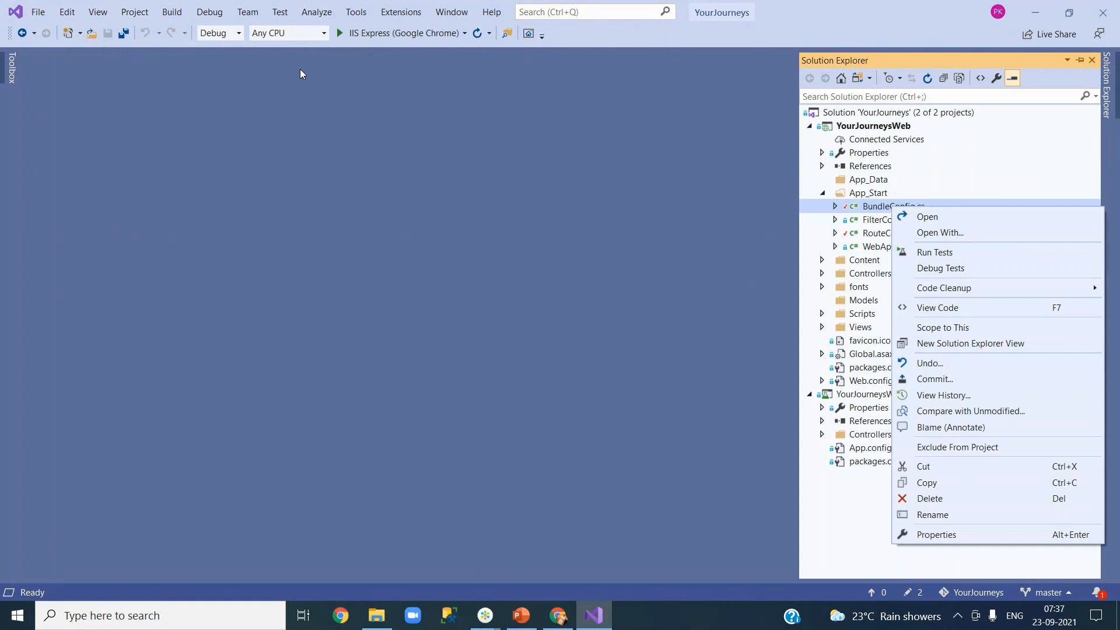
click(100, 14)
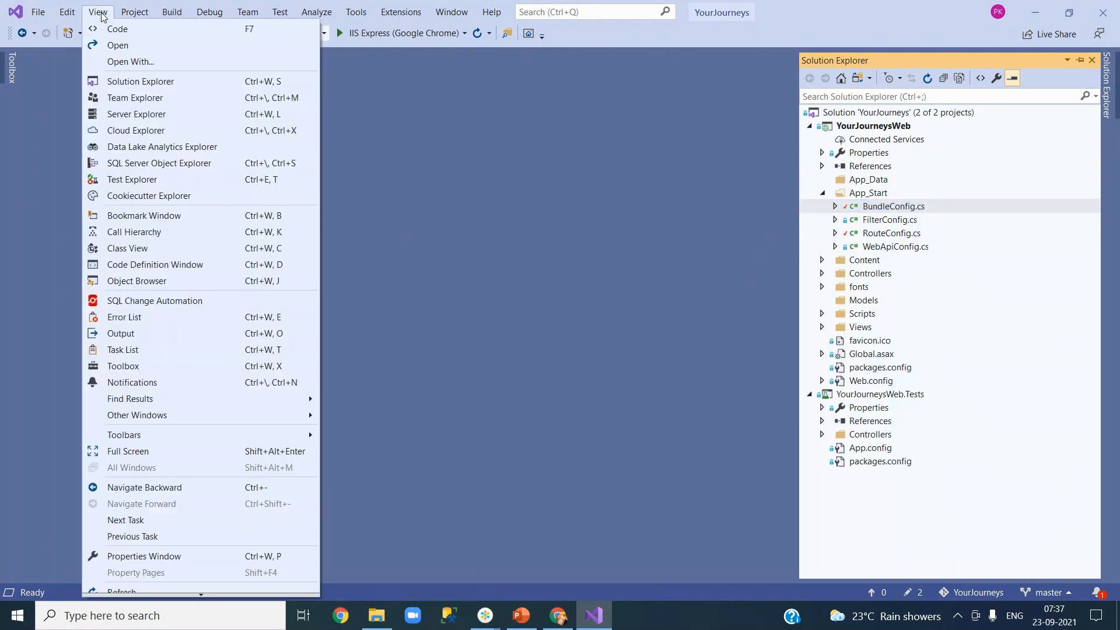
click(118, 100)
click(624, 78)
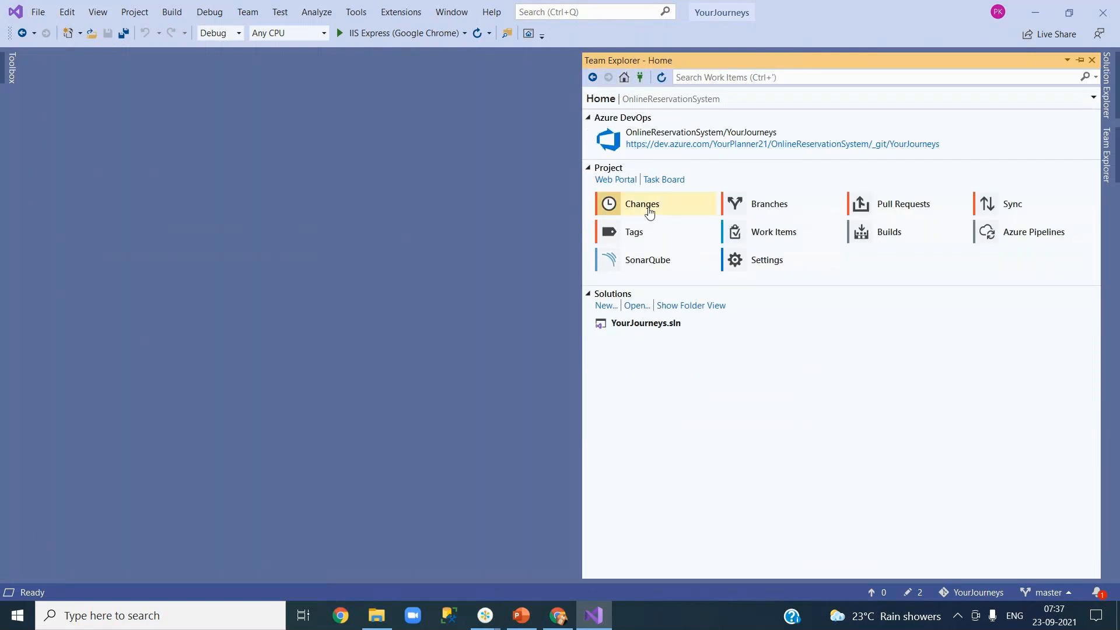
click(650, 212)
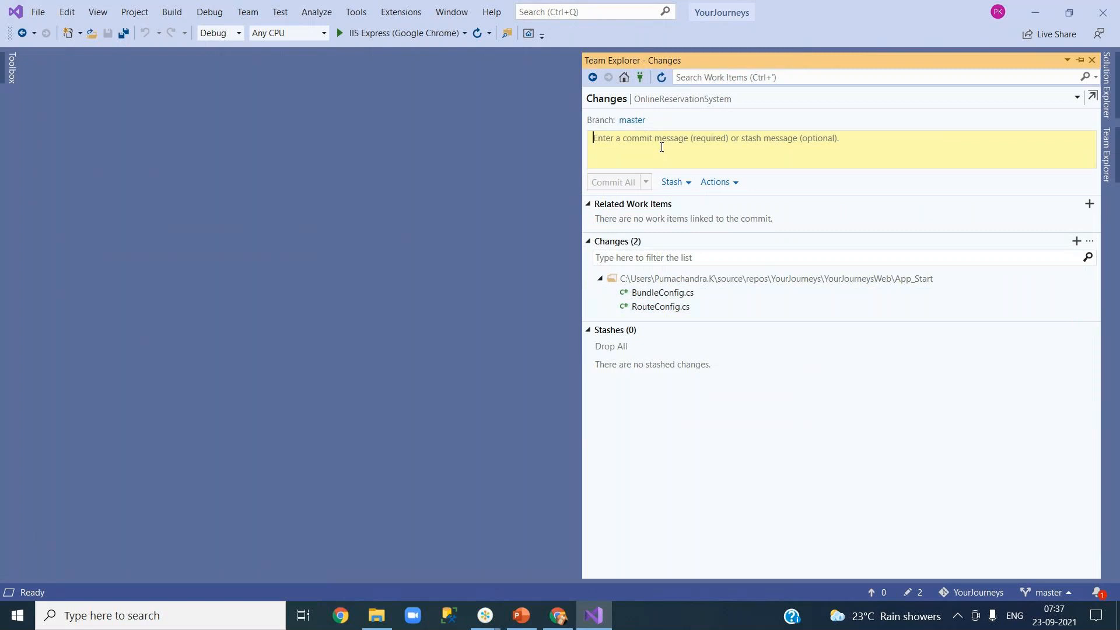
Step: Enter the message 'local commit only' and commit all changes locally, without pushing
text(local )
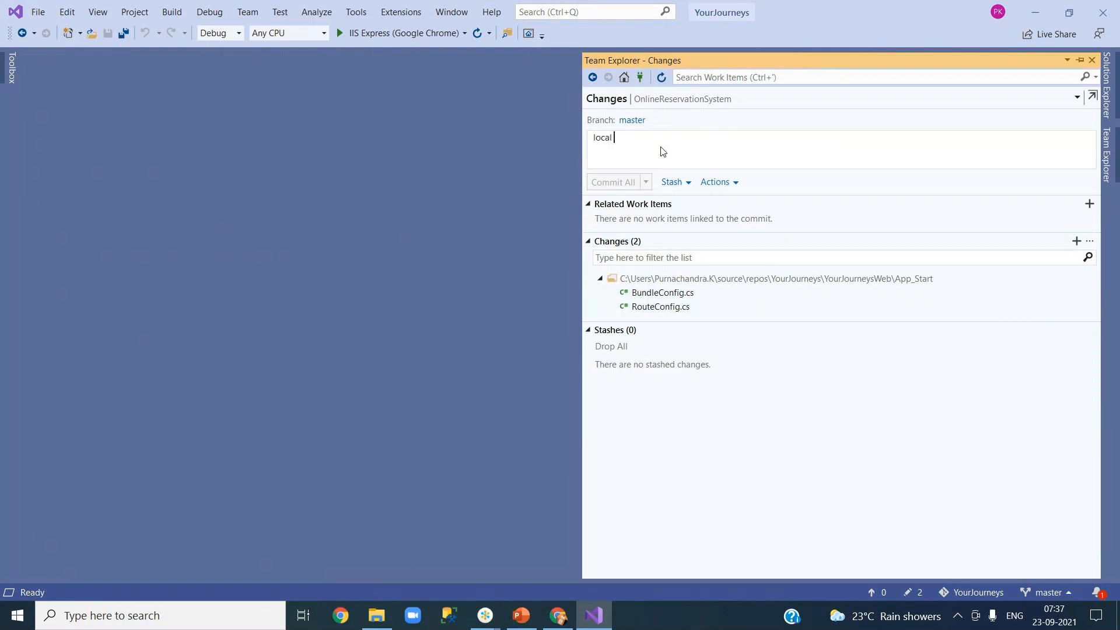
text(oommit only)
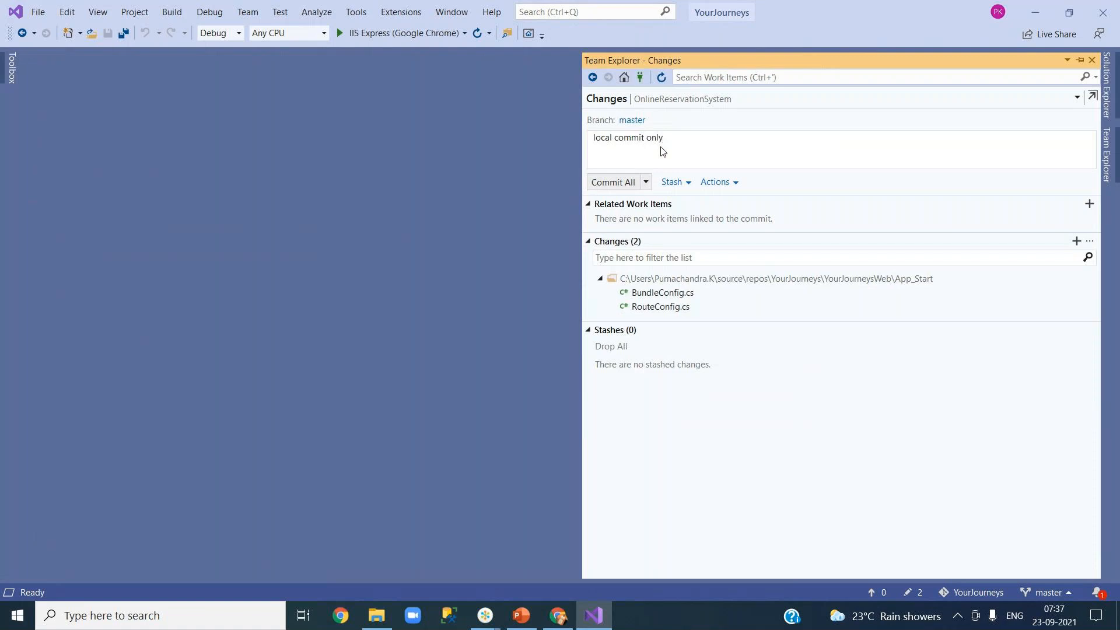
click(646, 183)
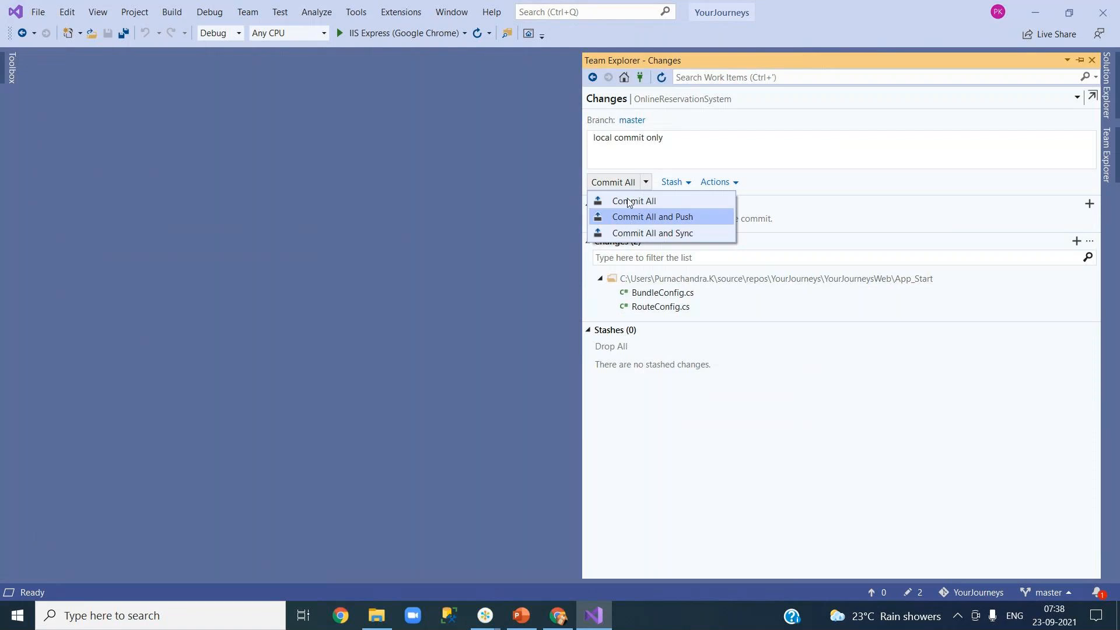
click(630, 153)
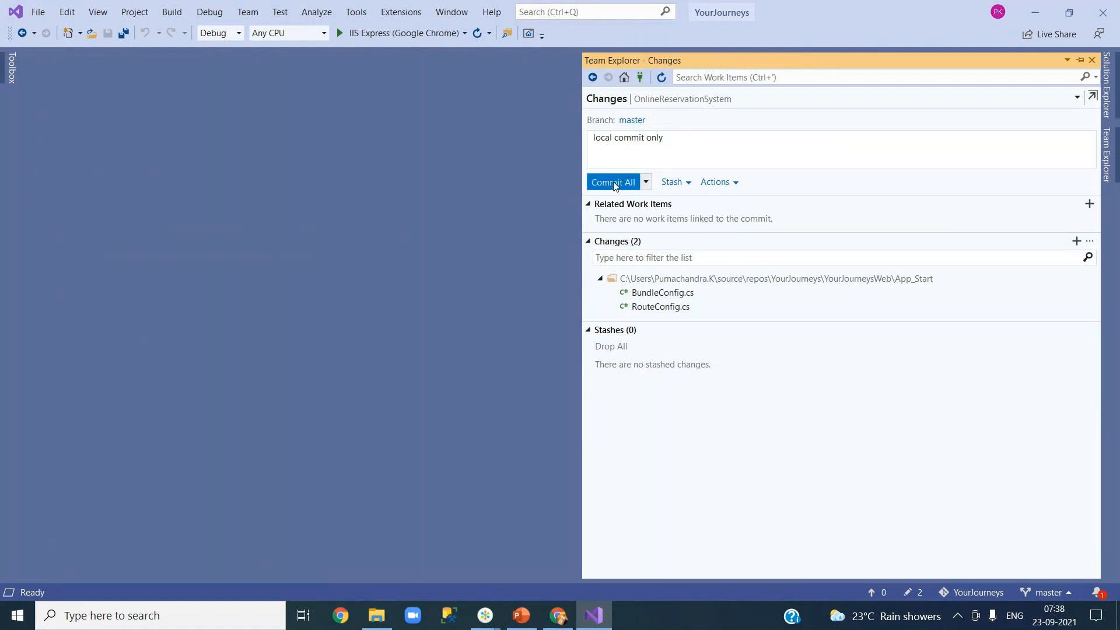
click(613, 183)
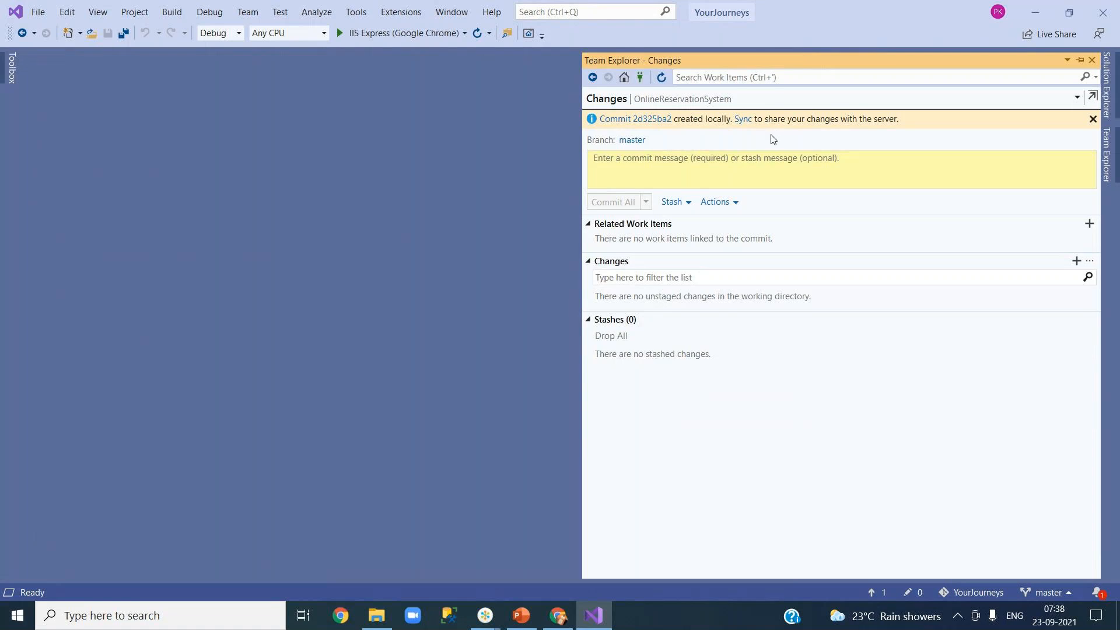
Step: Add the comment '//need to update routes' after line 20 of RouteConfig.cs and save
click(1094, 60)
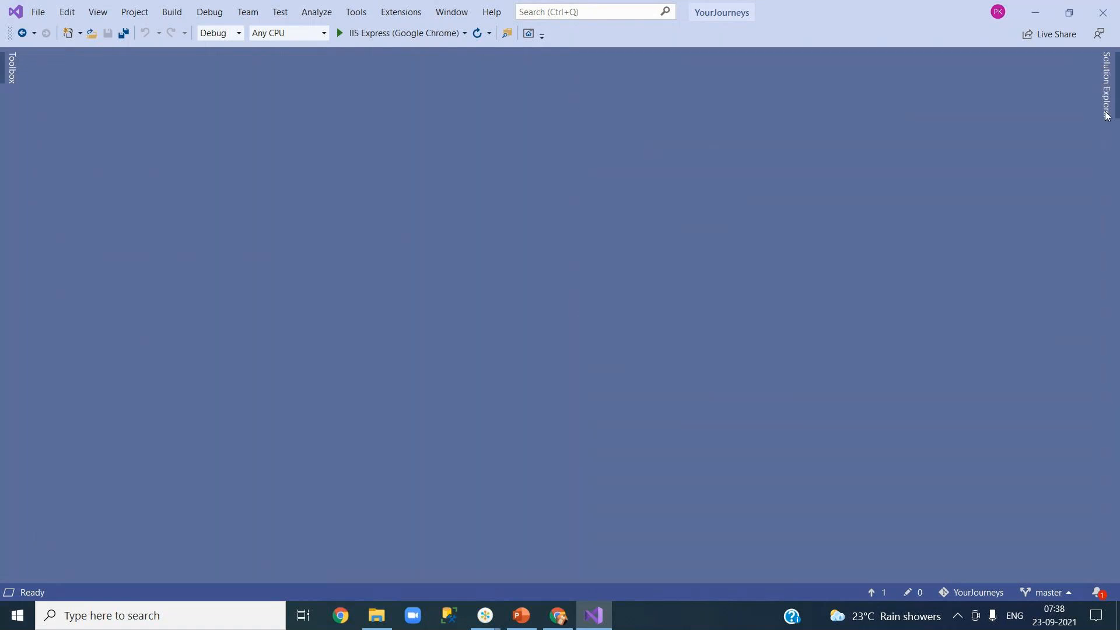
click(1108, 110)
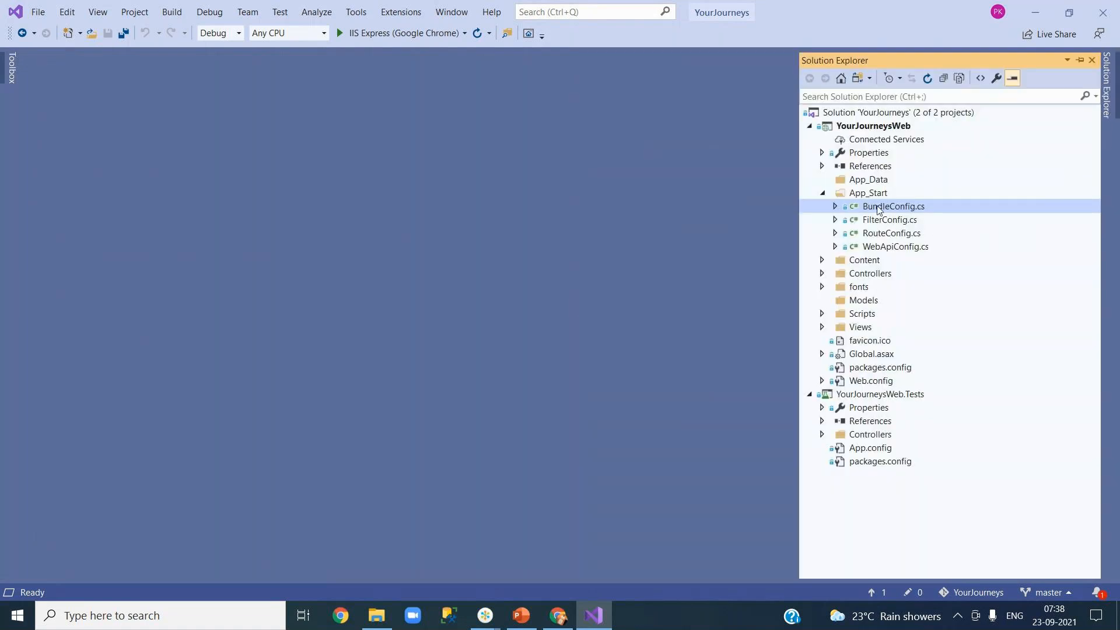
click(881, 236)
double_click(881, 235)
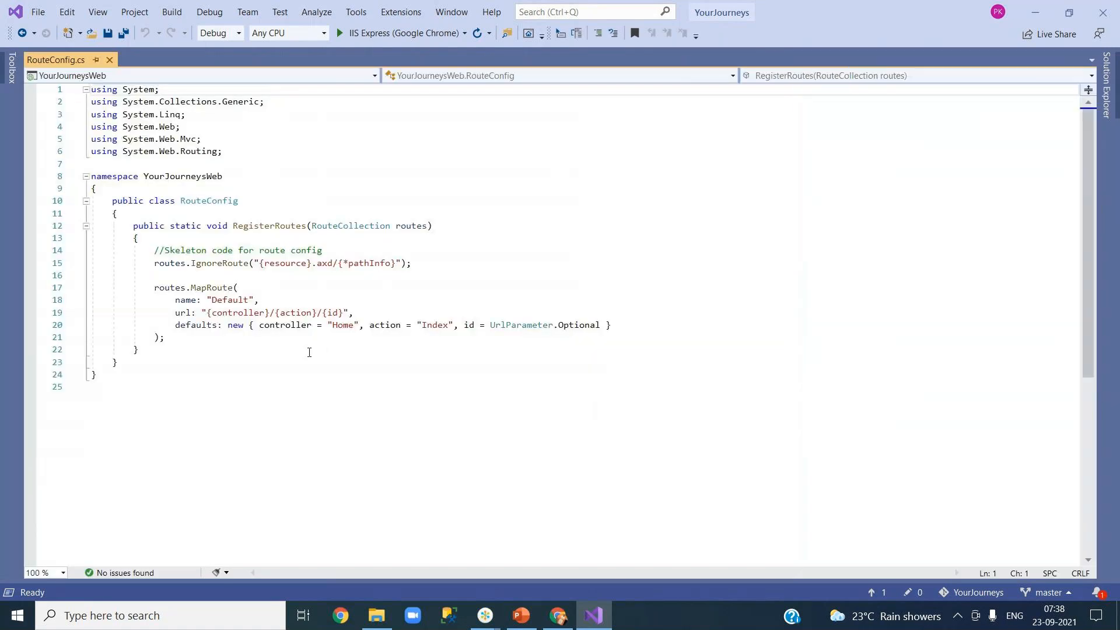
click(346, 251)
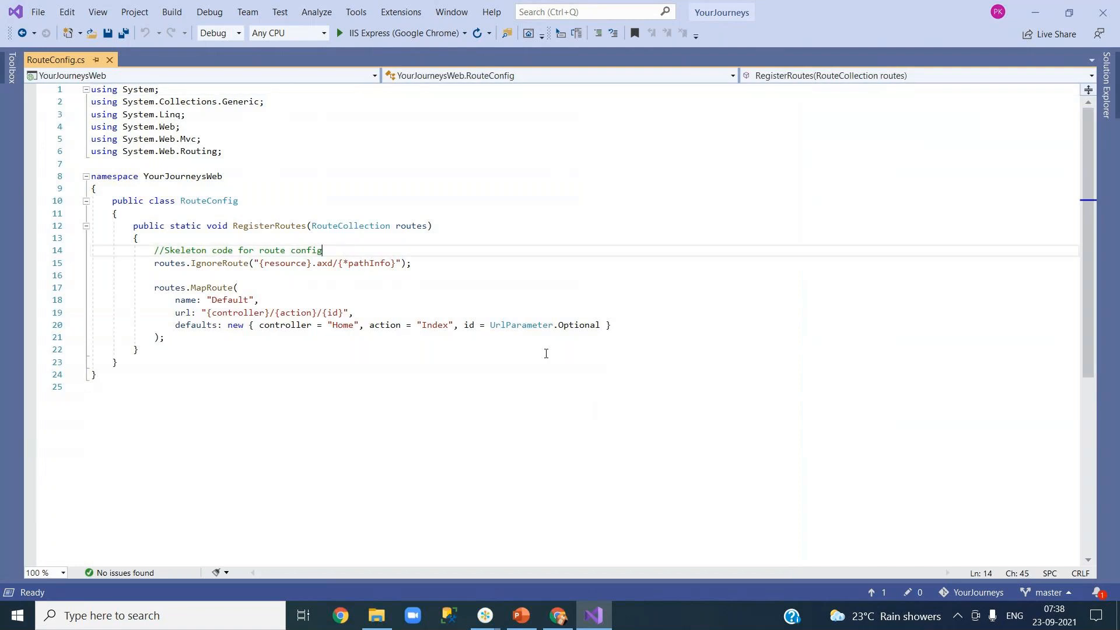
click(622, 332)
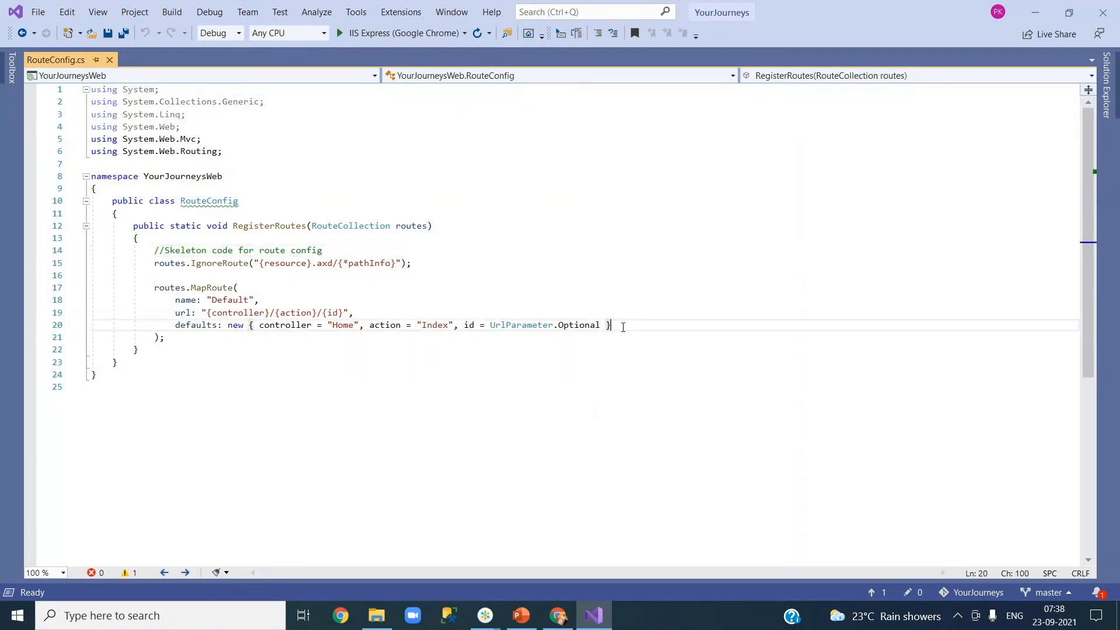
key(Return)
key(Return)
text(//)
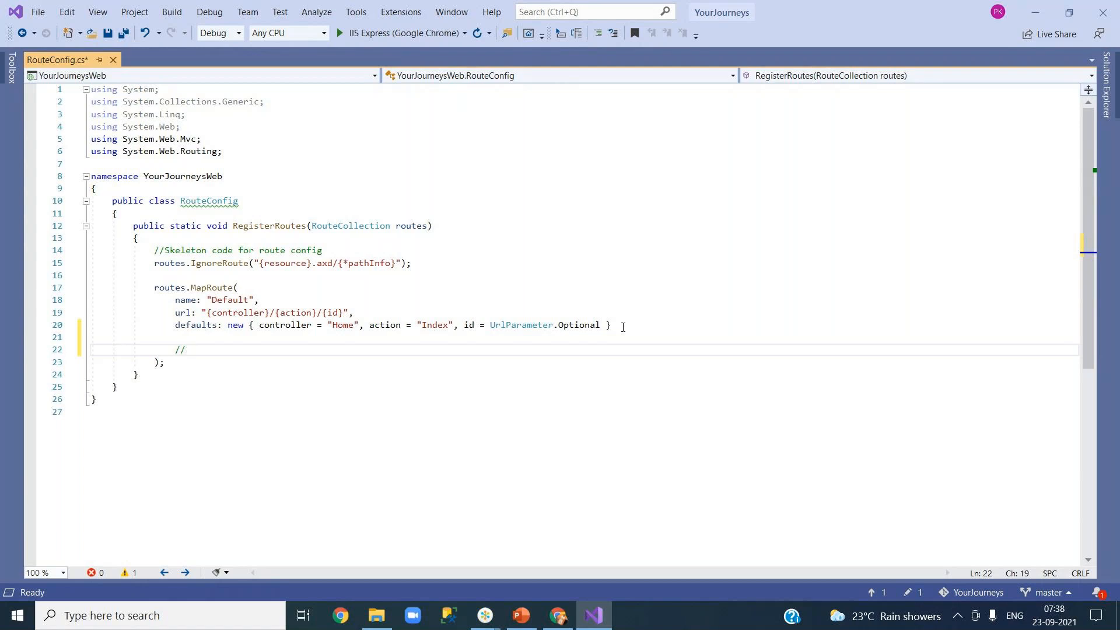
text(need to update routes)
key(ctrl+s)
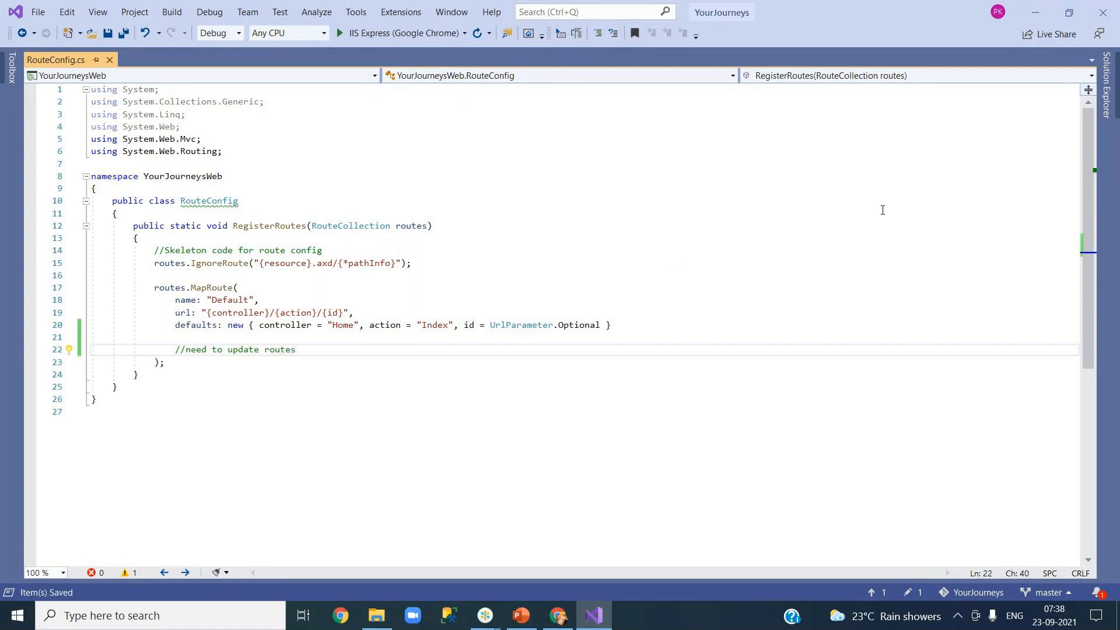
Step: Add '//need to update registrations and paths' after line 20 of WebApiConfig.cs and save
click(1108, 111)
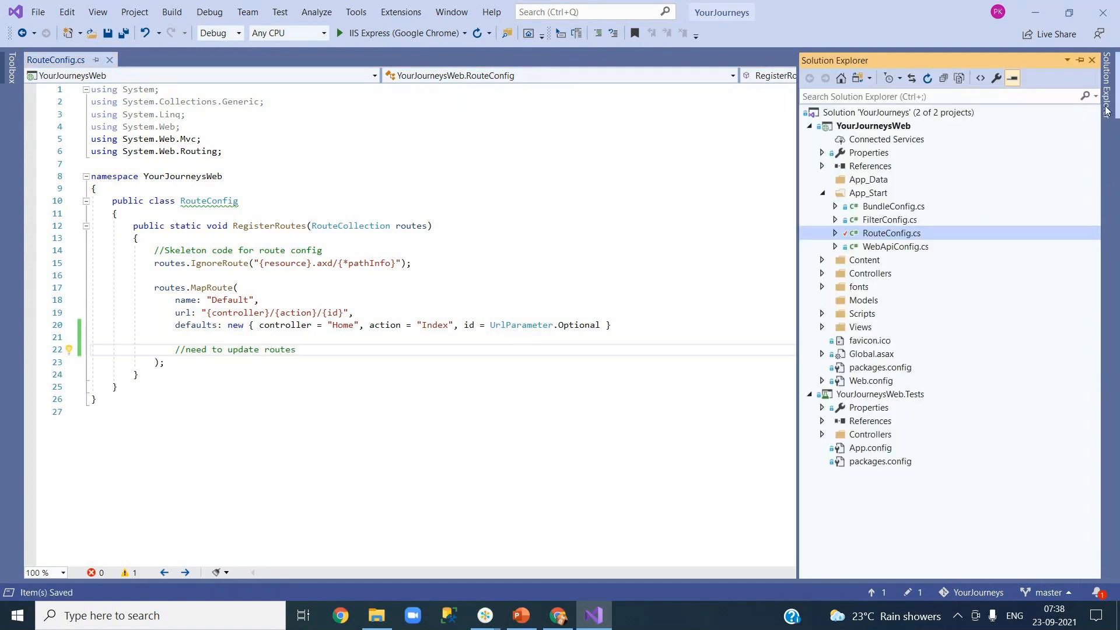
double_click(897, 247)
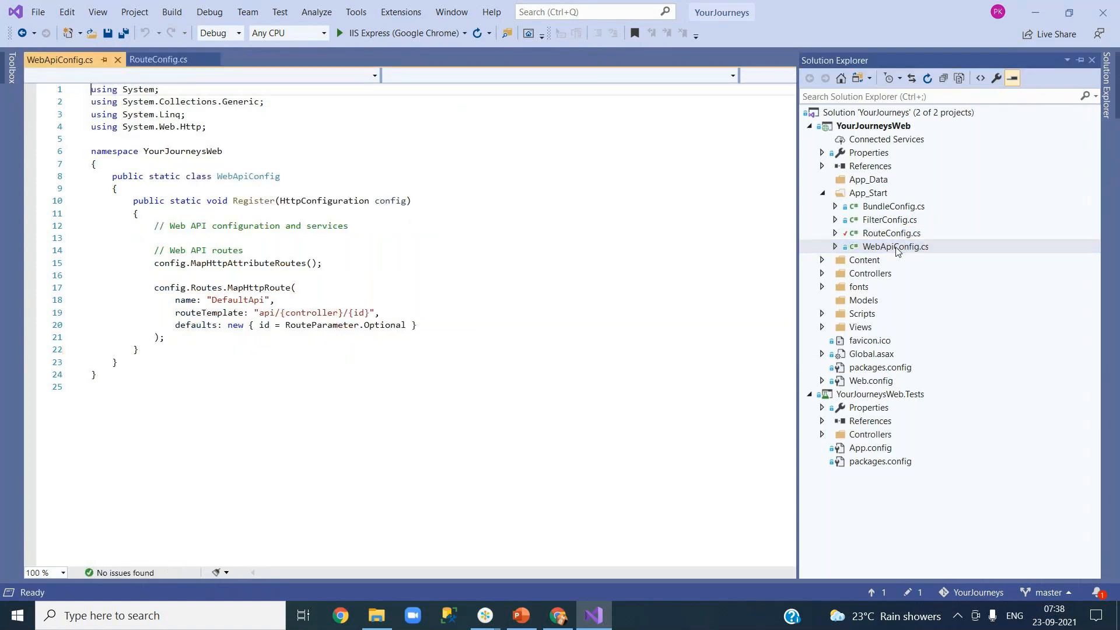
click(456, 328)
key(Return)
key(Return)
text(//need to update )
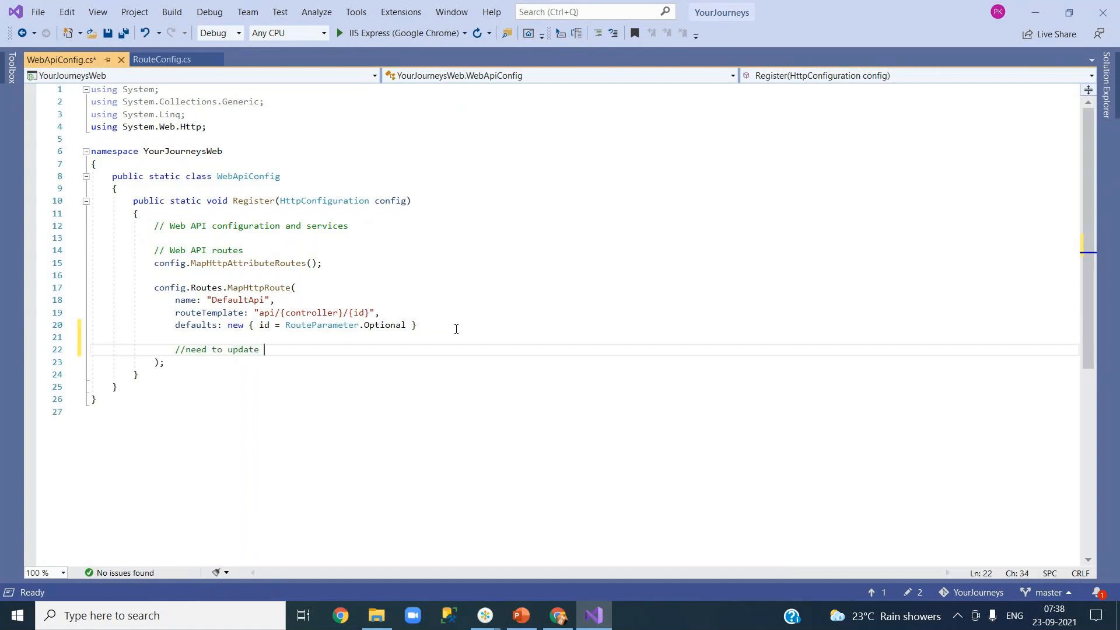
text(registrations and paths)
key(ctrl+s)
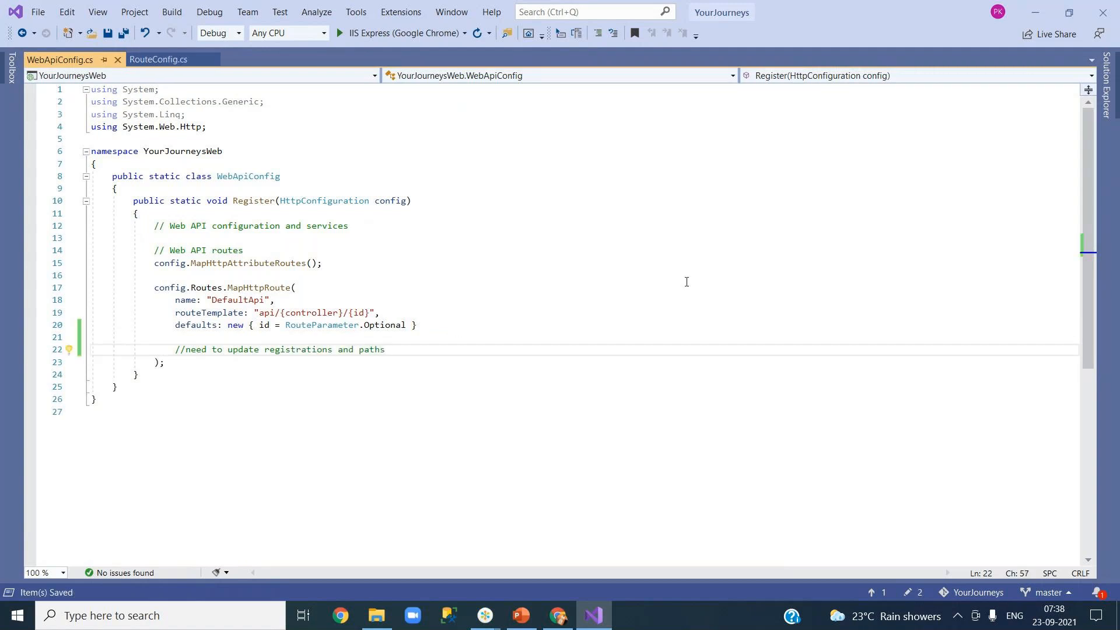
click(1107, 88)
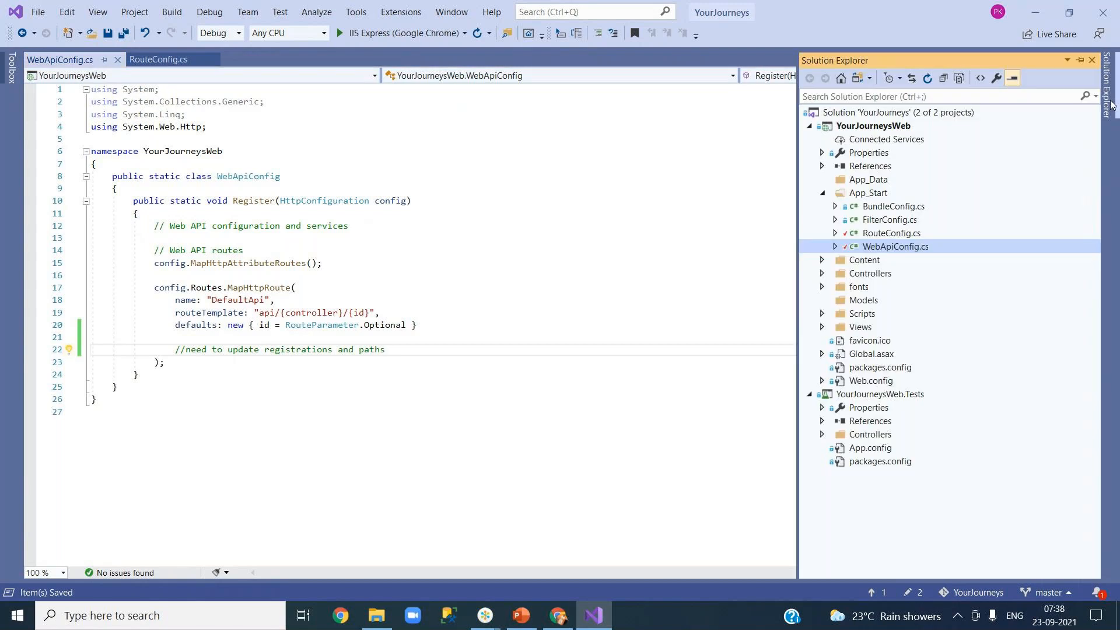
click(899, 233)
Step: Commit both edited config files locally as 'few more local changes' and close Team Explorer
right_click(887, 238)
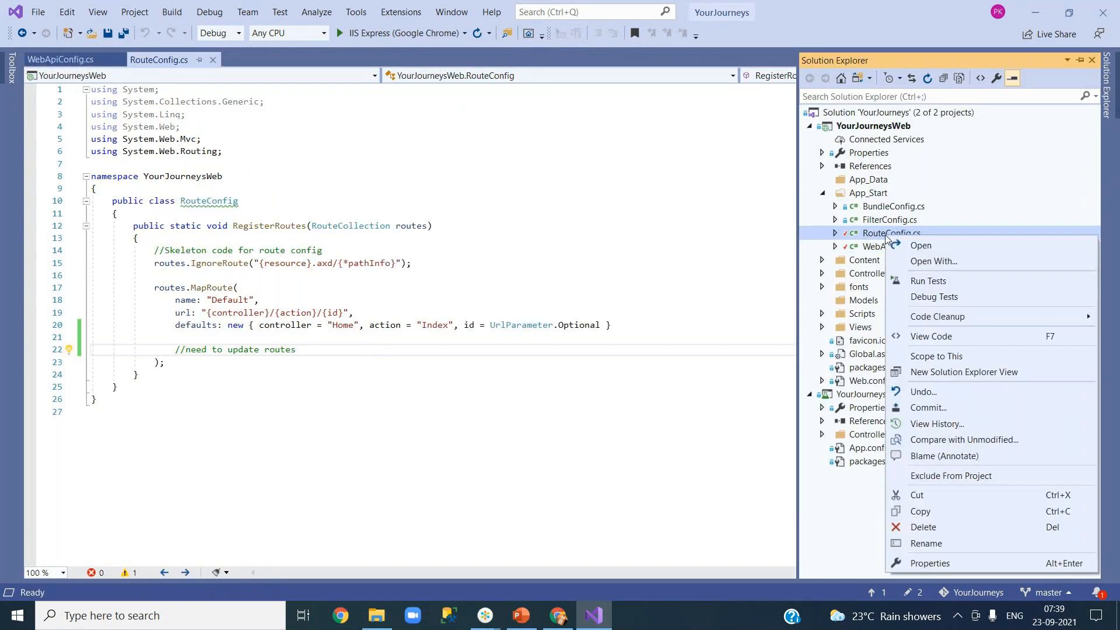
click(947, 407)
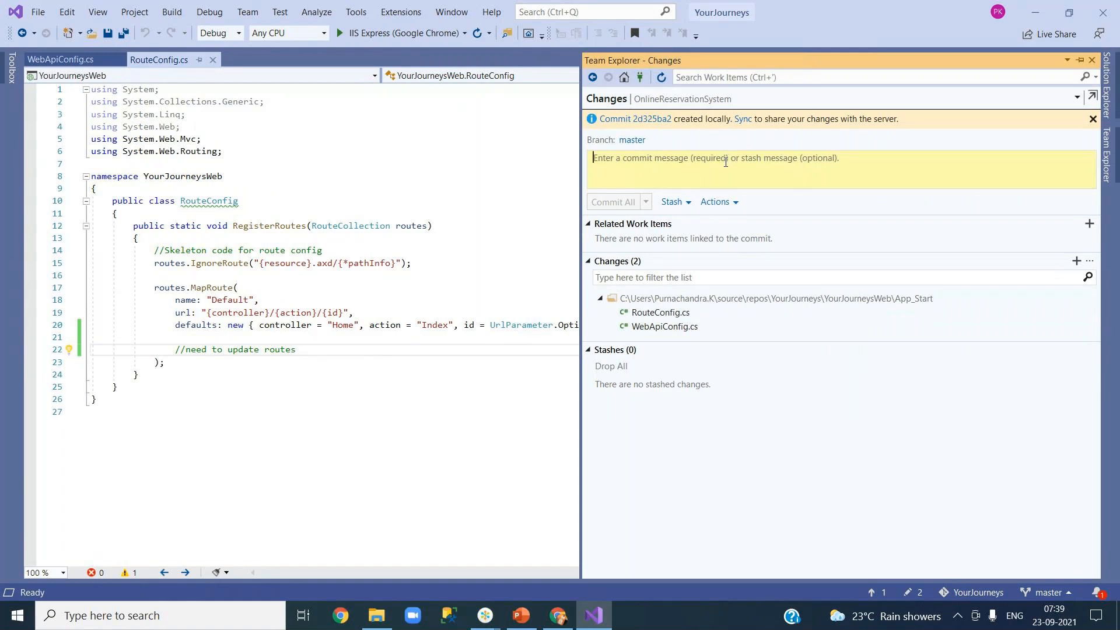
text(few mod)
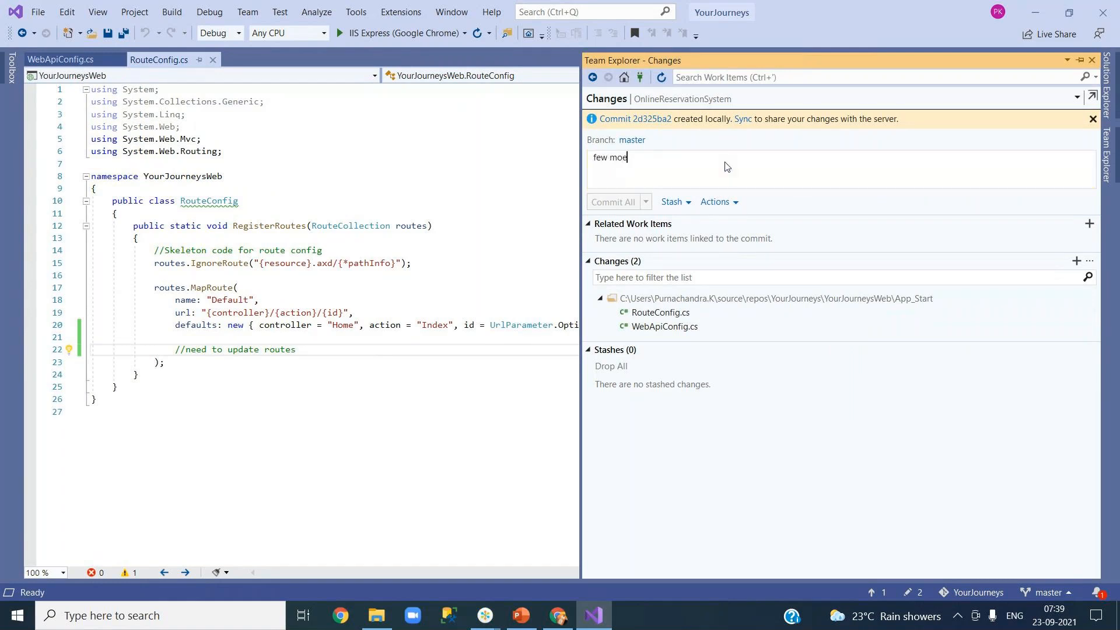
key(BackSpace)
text(re loca)
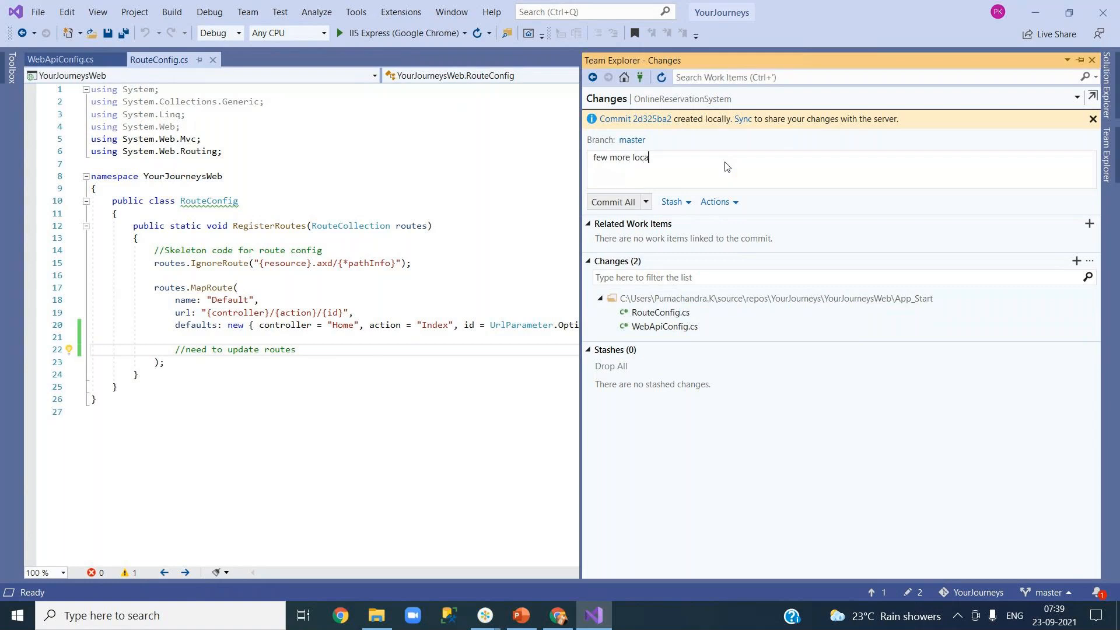
text(l changes)
click(617, 204)
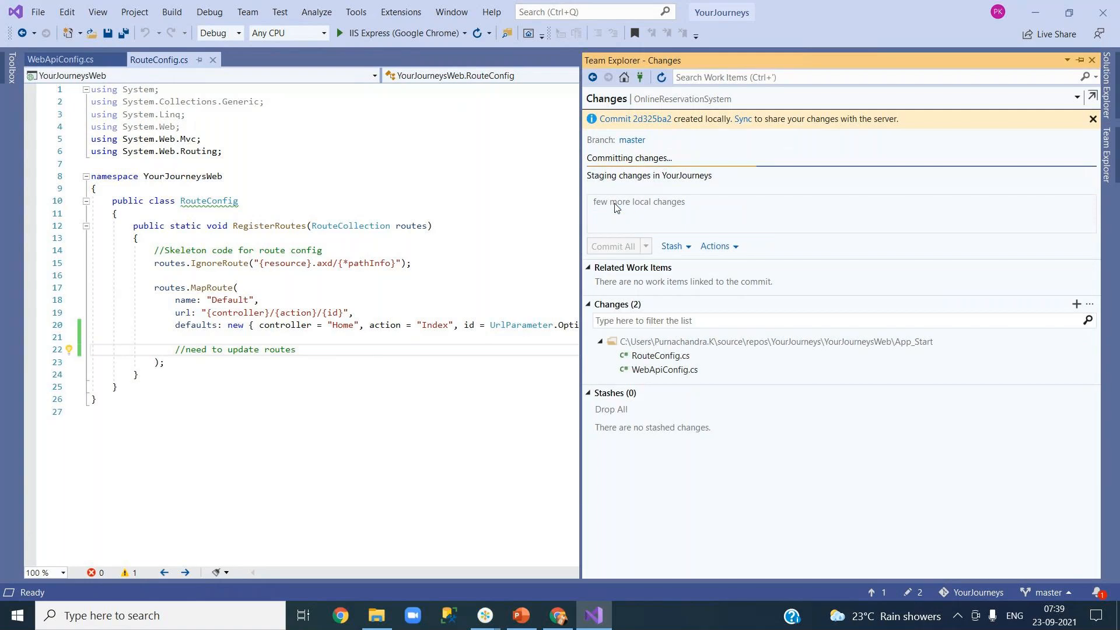
click(1093, 61)
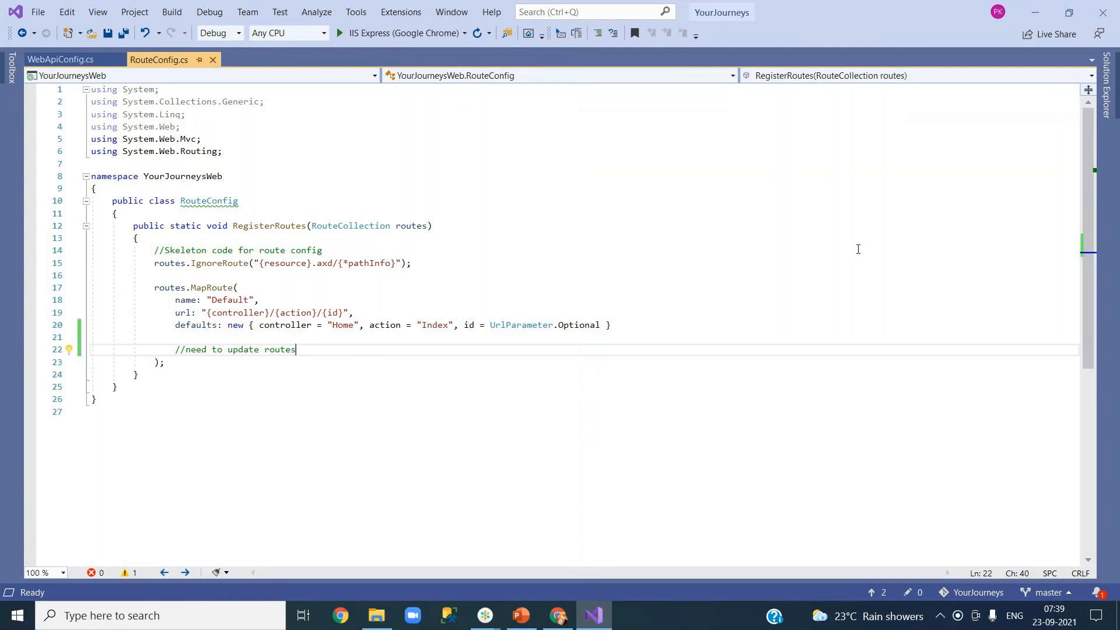
click(858, 249)
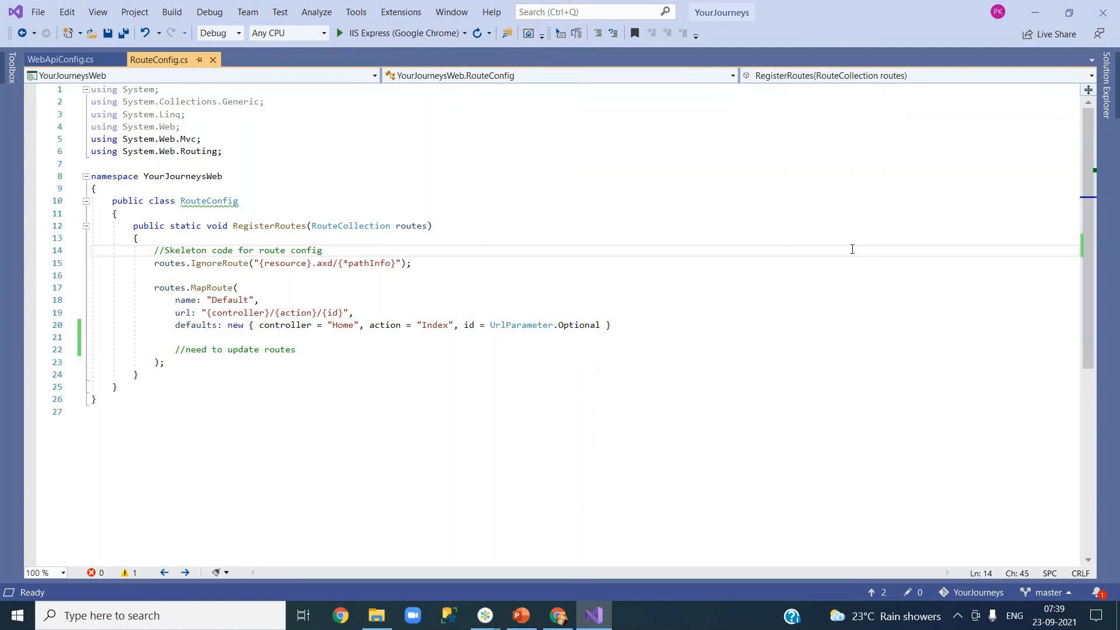
mouse_move(1111, 99)
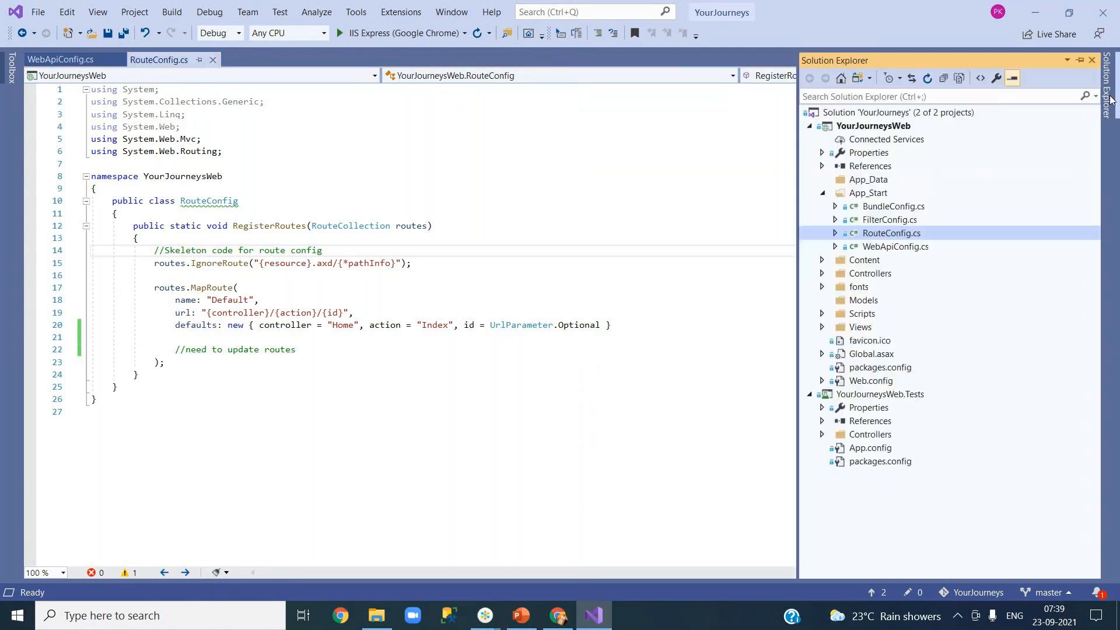
Step: Open RouteConfig.cs's history and inspect its three commits and the origin/master marker
right_click(888, 234)
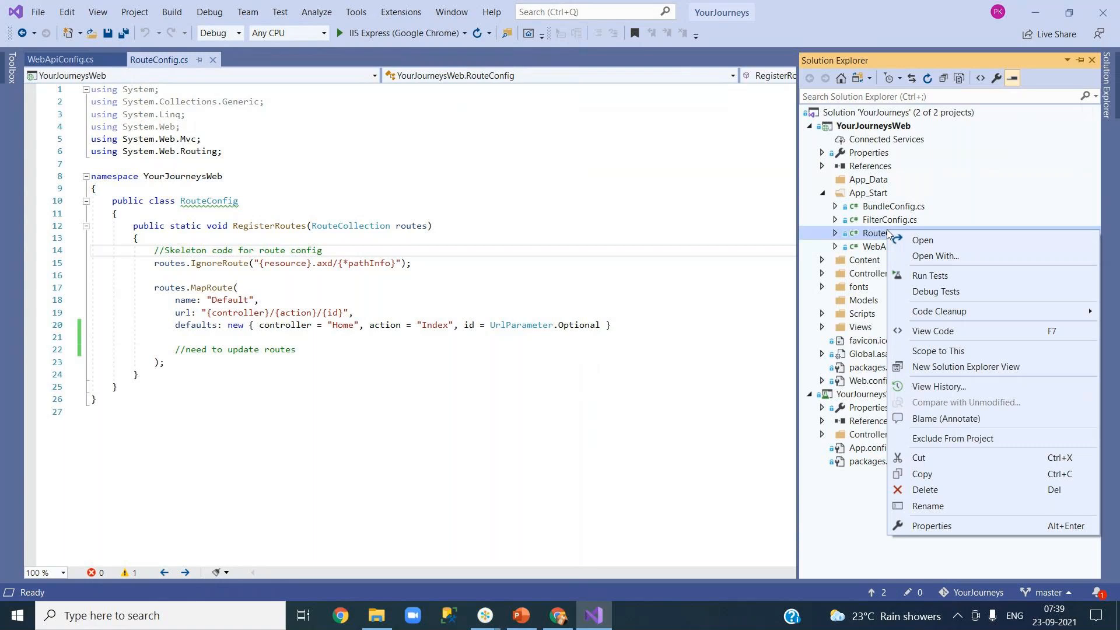
click(962, 387)
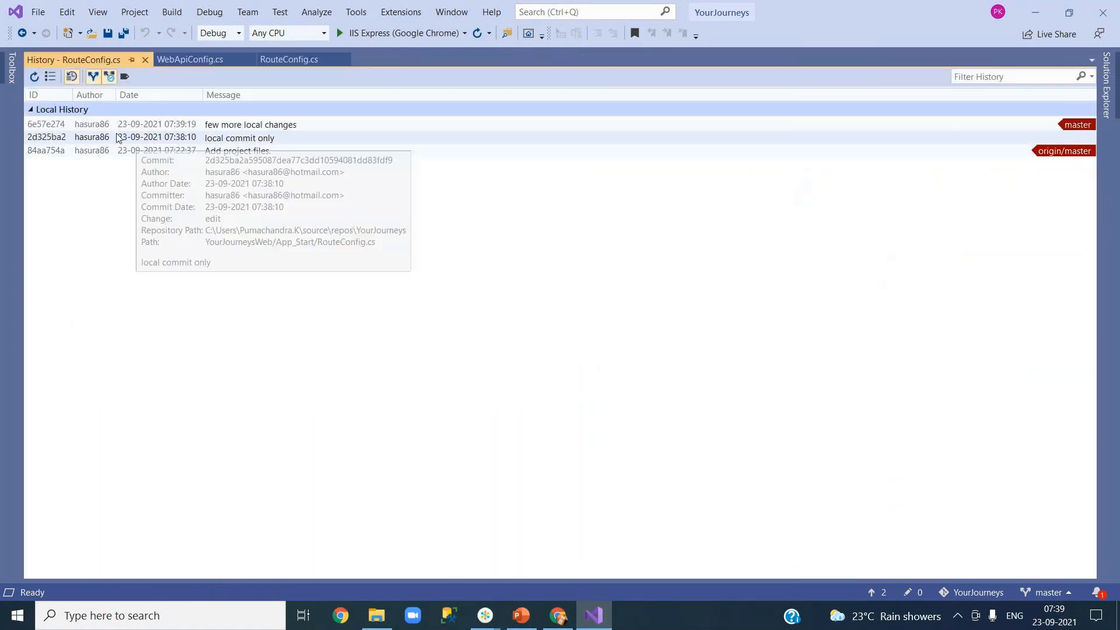
mouse_move(102, 154)
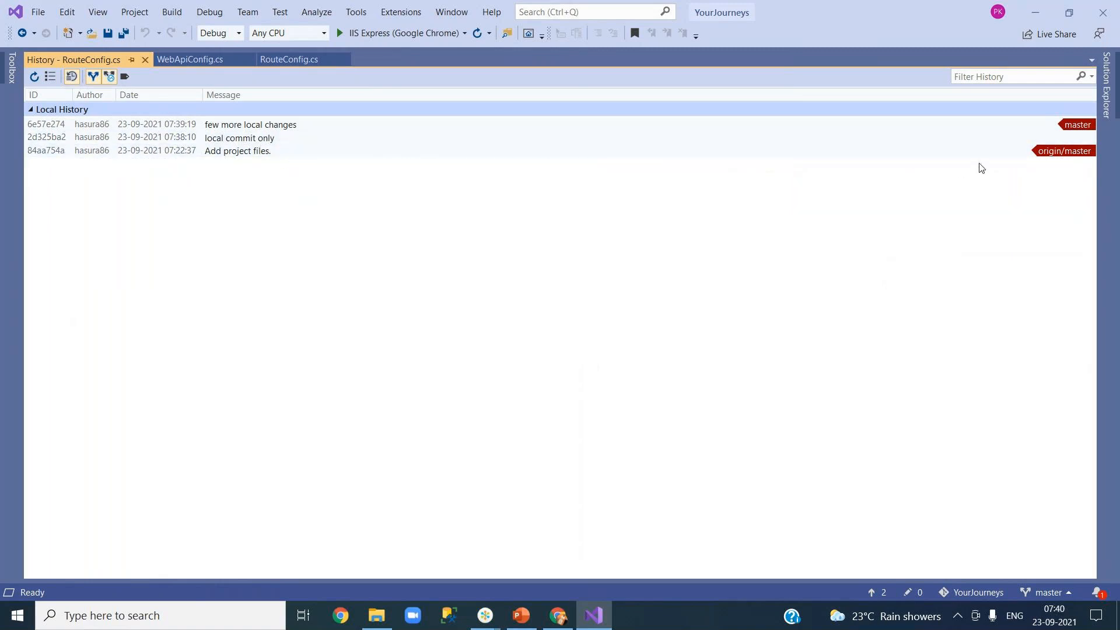
mouse_move(309, 157)
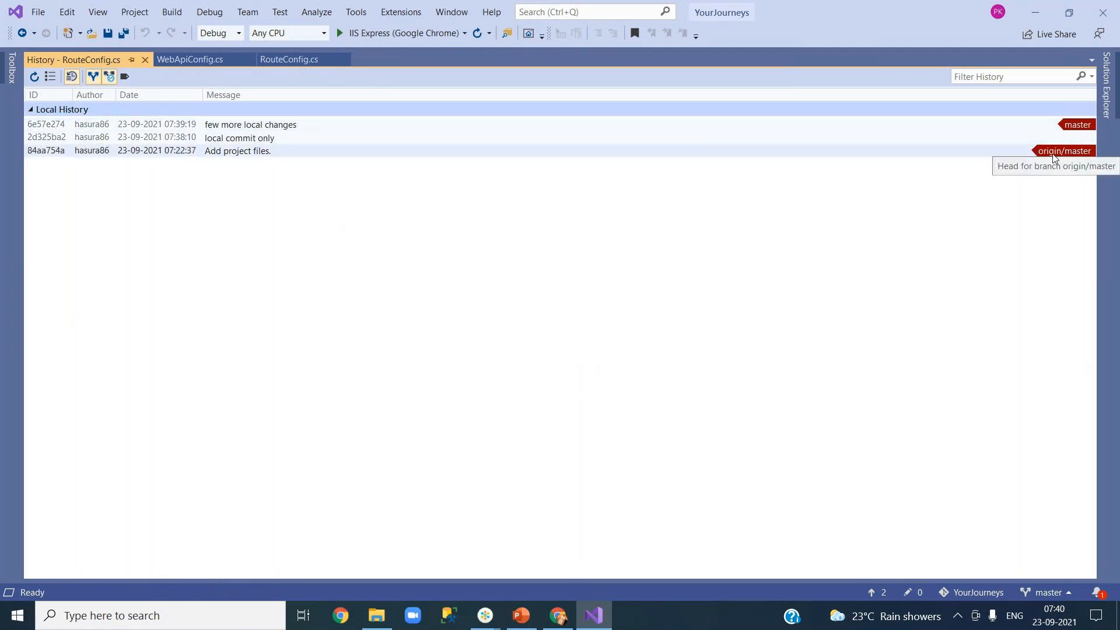
mouse_move(1031, 157)
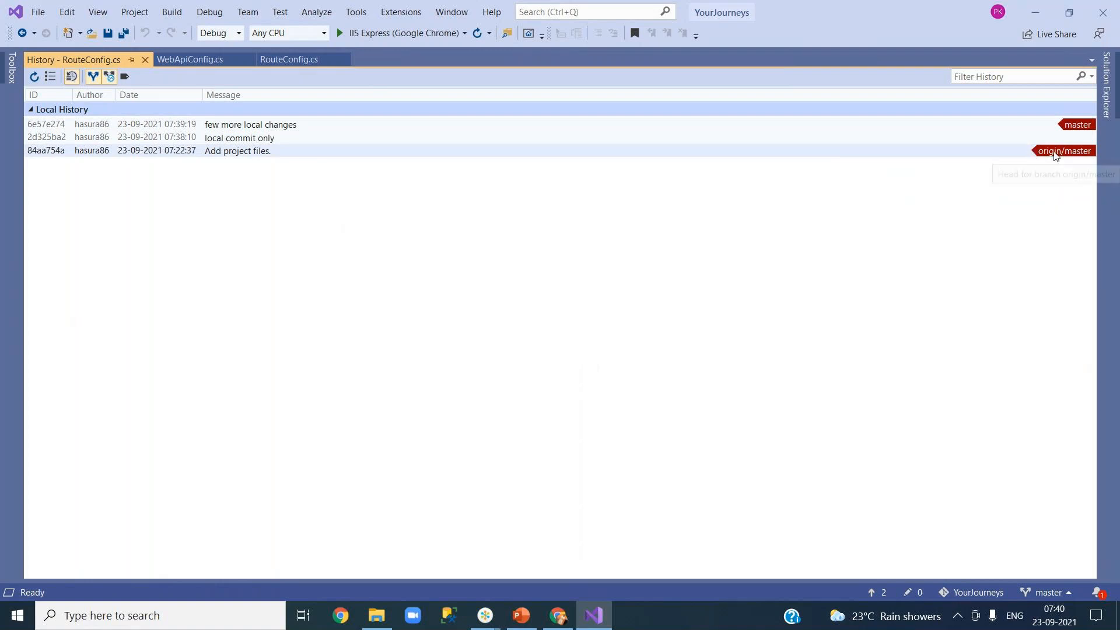
mouse_move(1059, 136)
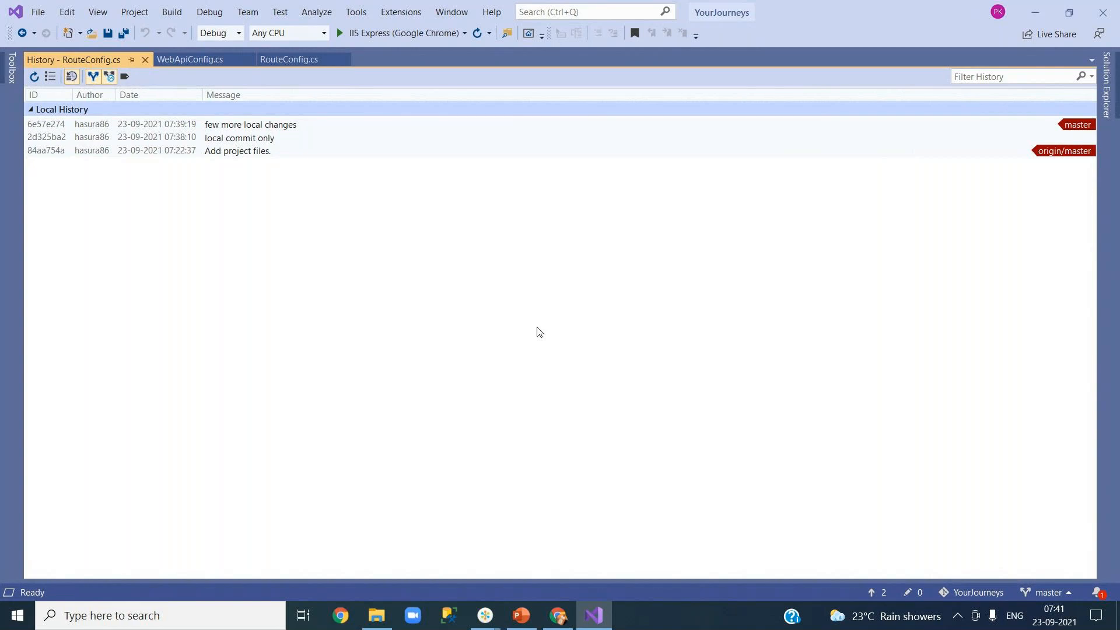
double_click(257, 126)
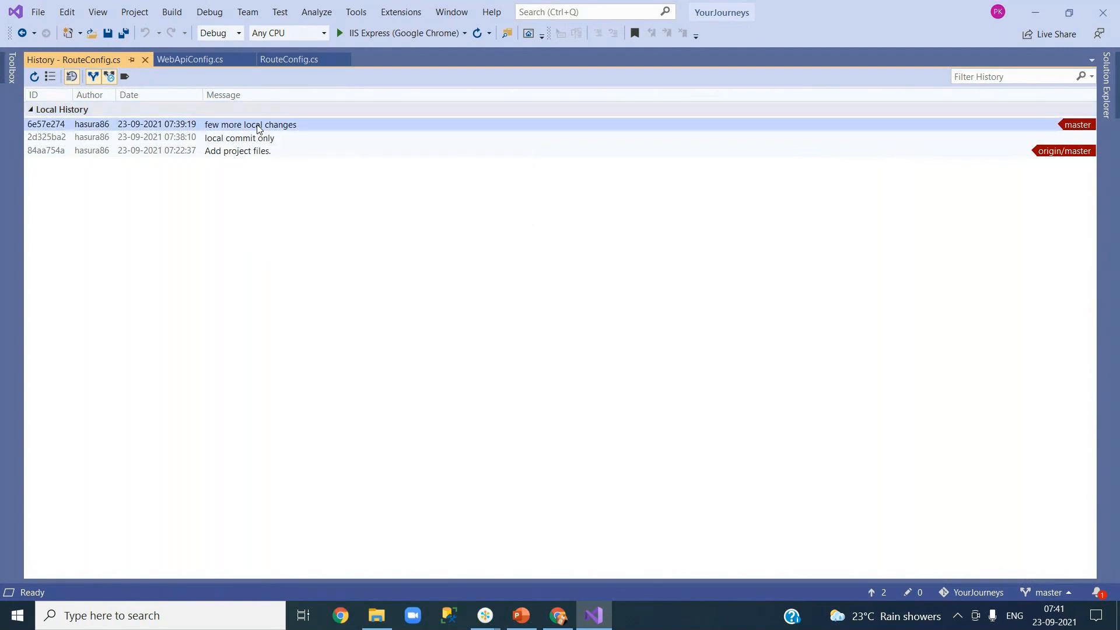
click(368, 351)
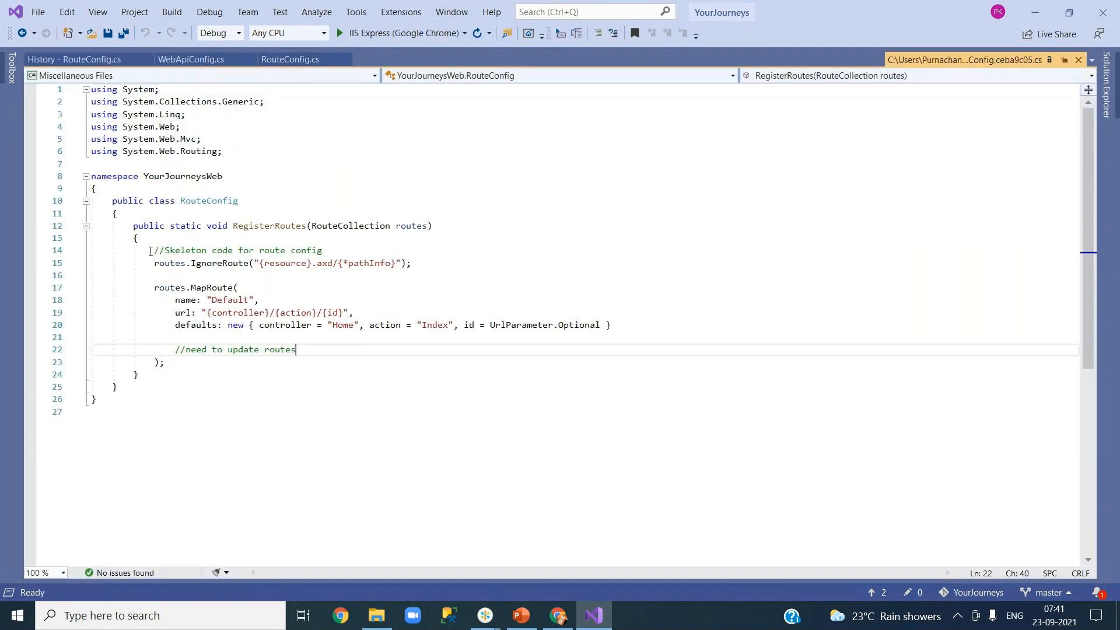
drag(150, 251, 343, 251)
drag(169, 350, 303, 353)
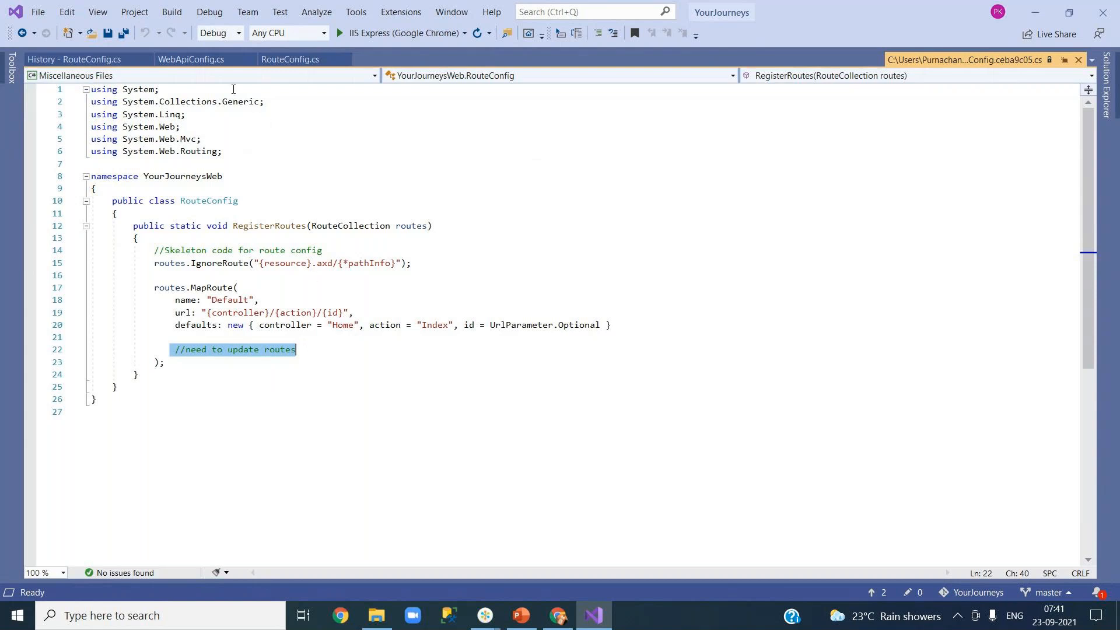
click(87, 60)
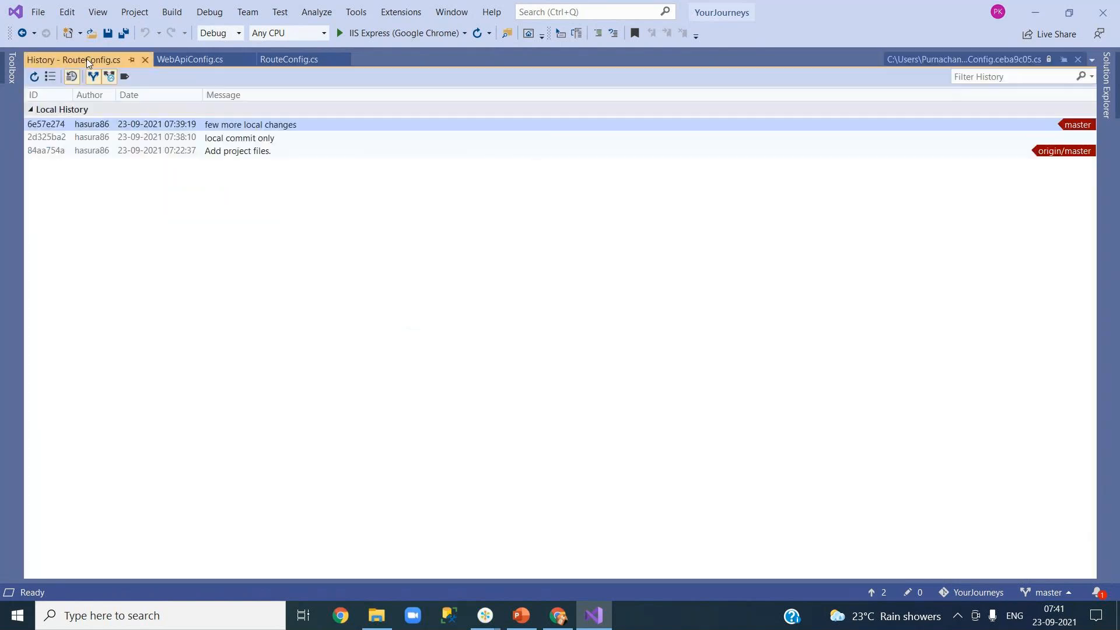
click(257, 140)
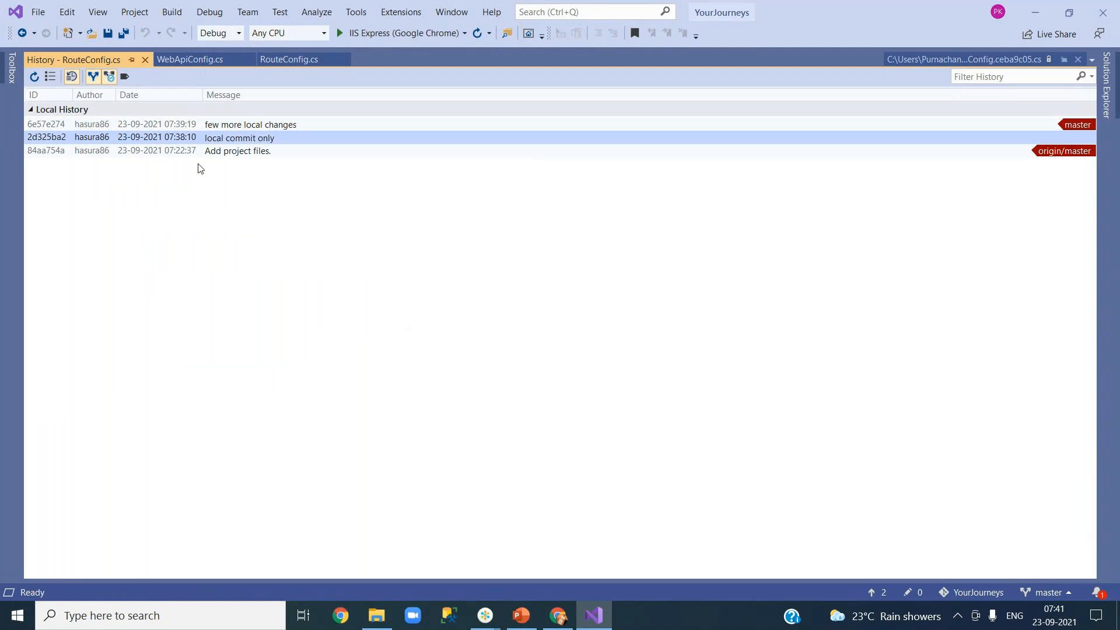
mouse_move(168, 143)
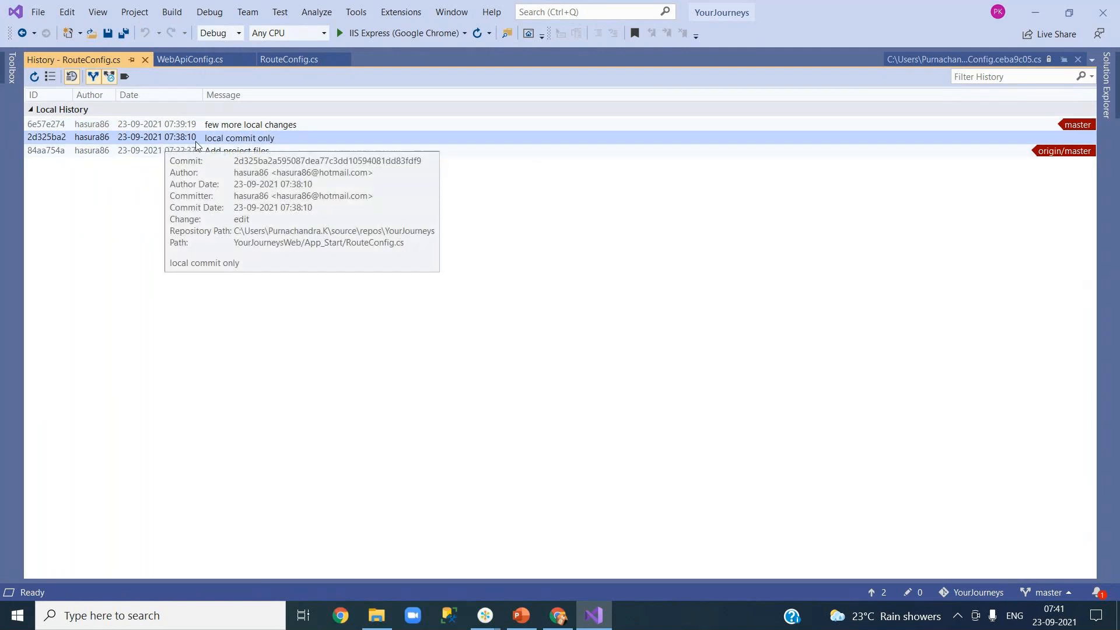
double_click(233, 143)
click(268, 278)
drag(153, 251, 323, 250)
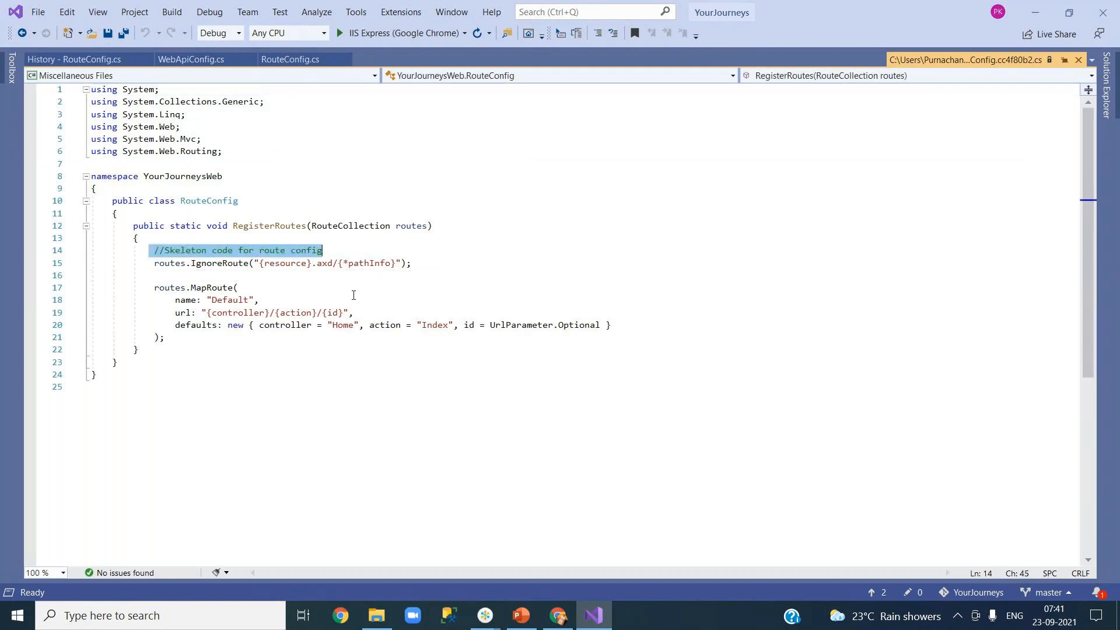
click(354, 296)
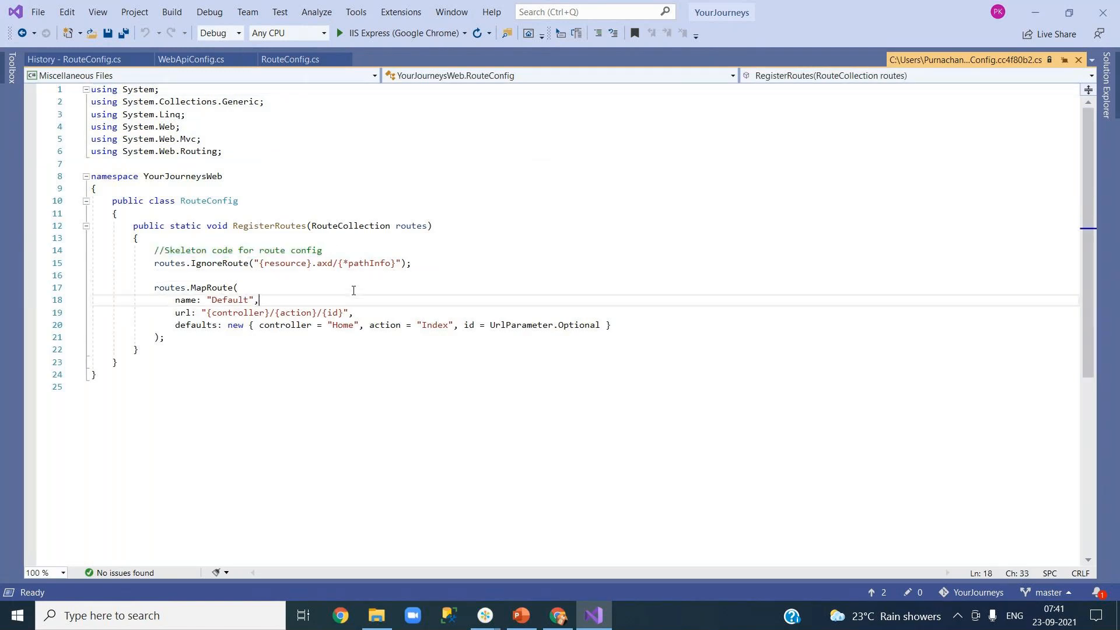
click(96, 59)
click(141, 156)
double_click(142, 153)
click(247, 321)
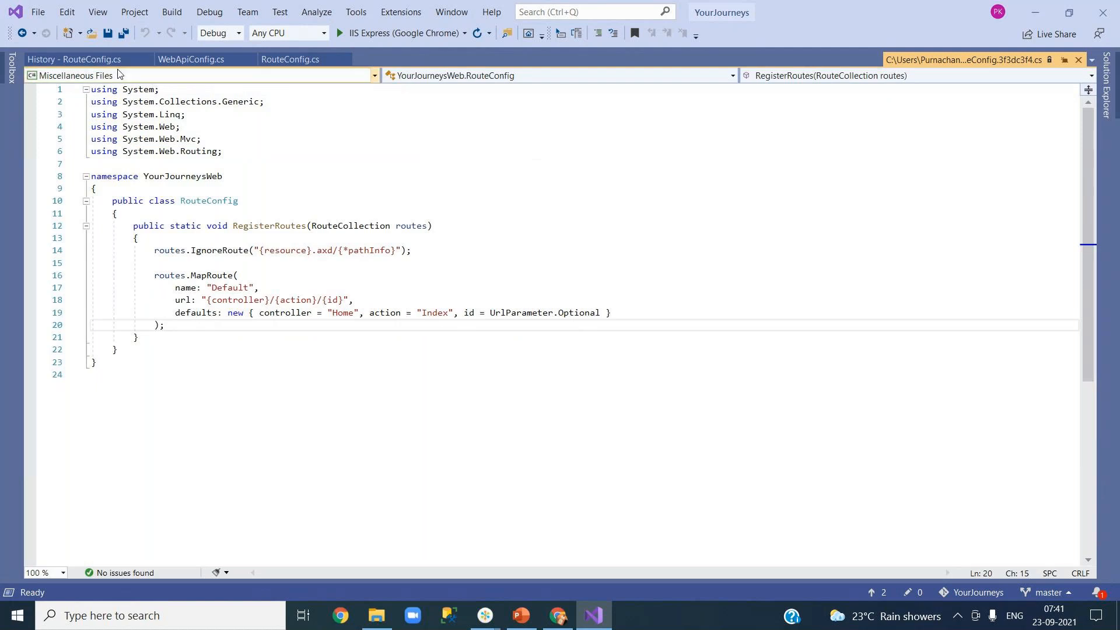
click(97, 60)
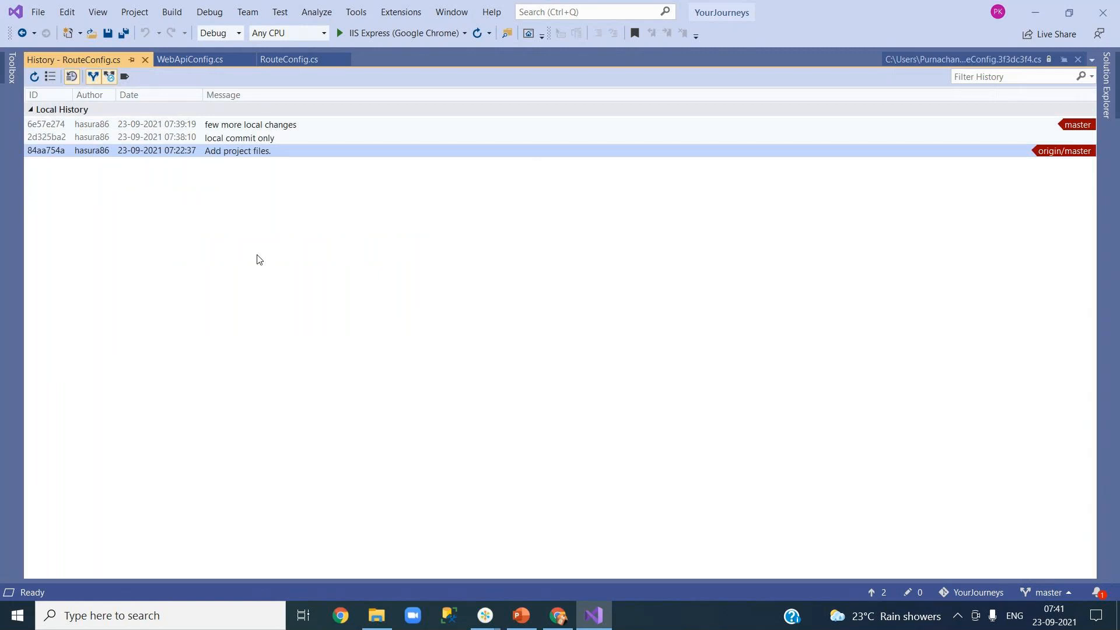
click(245, 126)
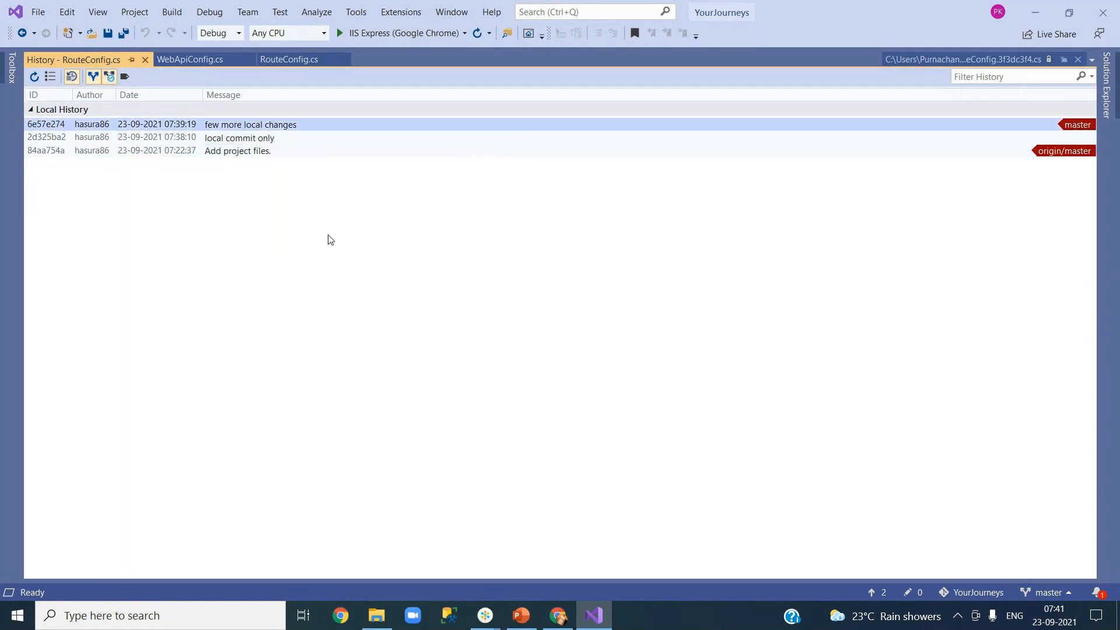
click(250, 138)
mouse_move(236, 146)
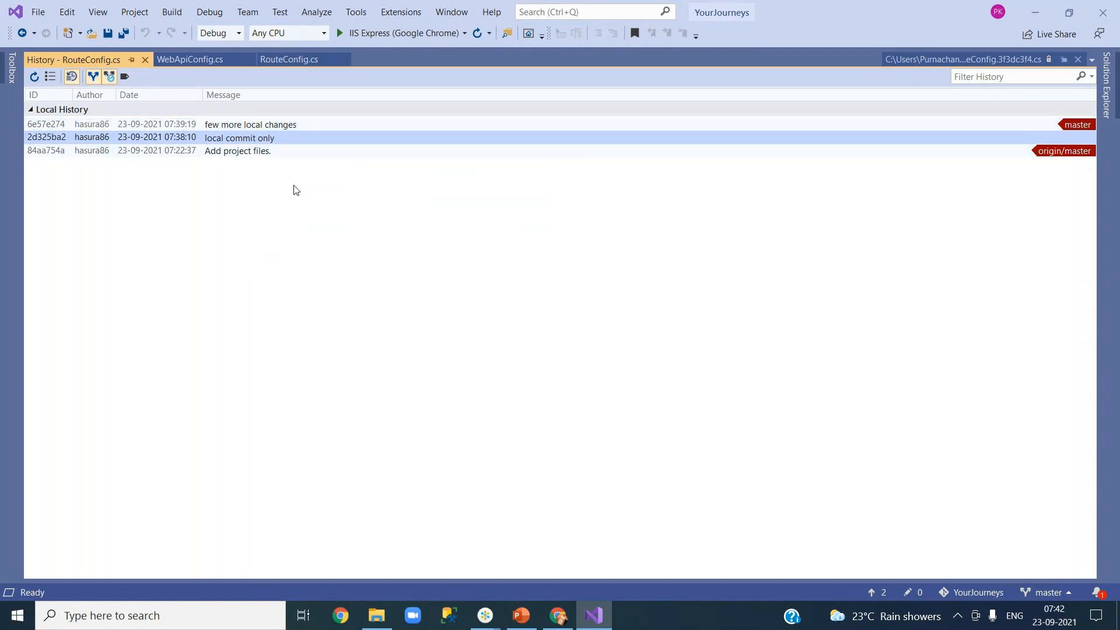
mouse_move(261, 129)
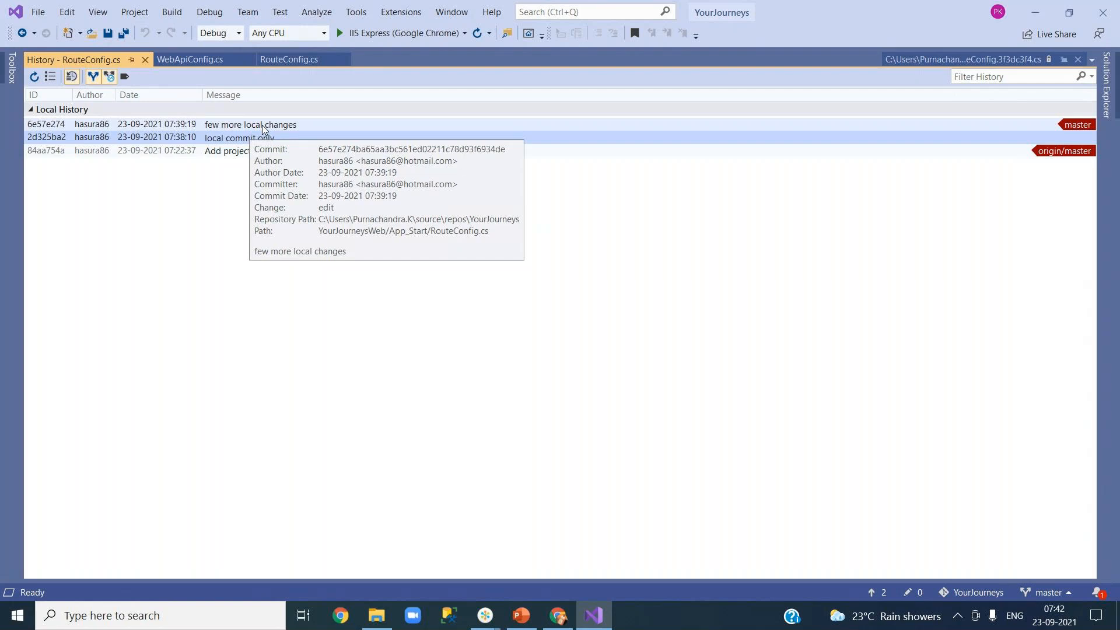
click(263, 127)
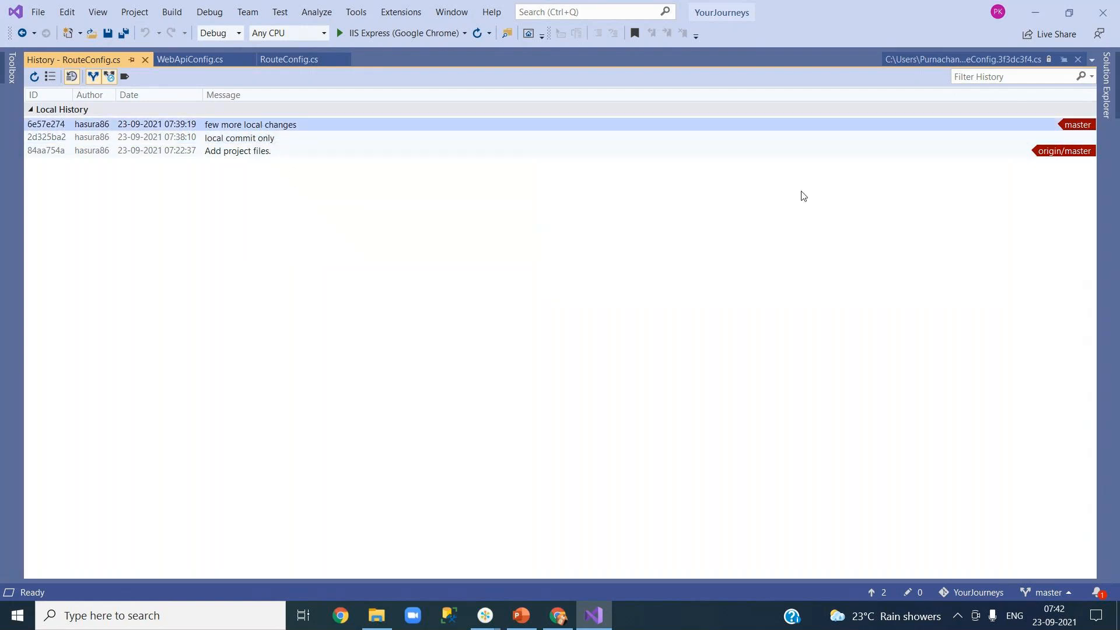
click(1114, 90)
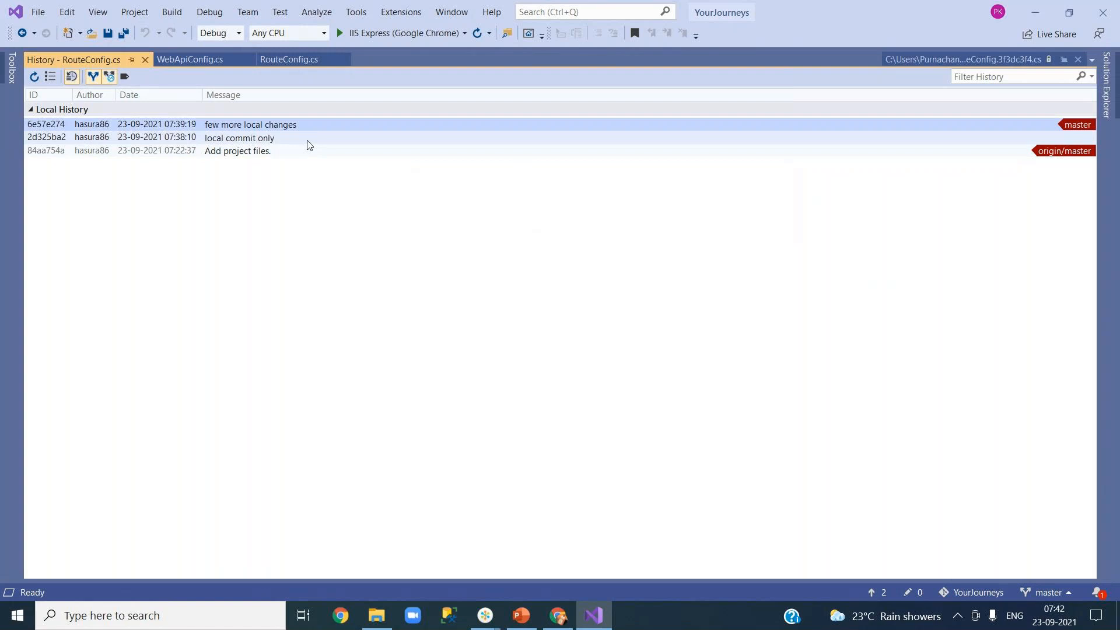
mouse_move(309, 144)
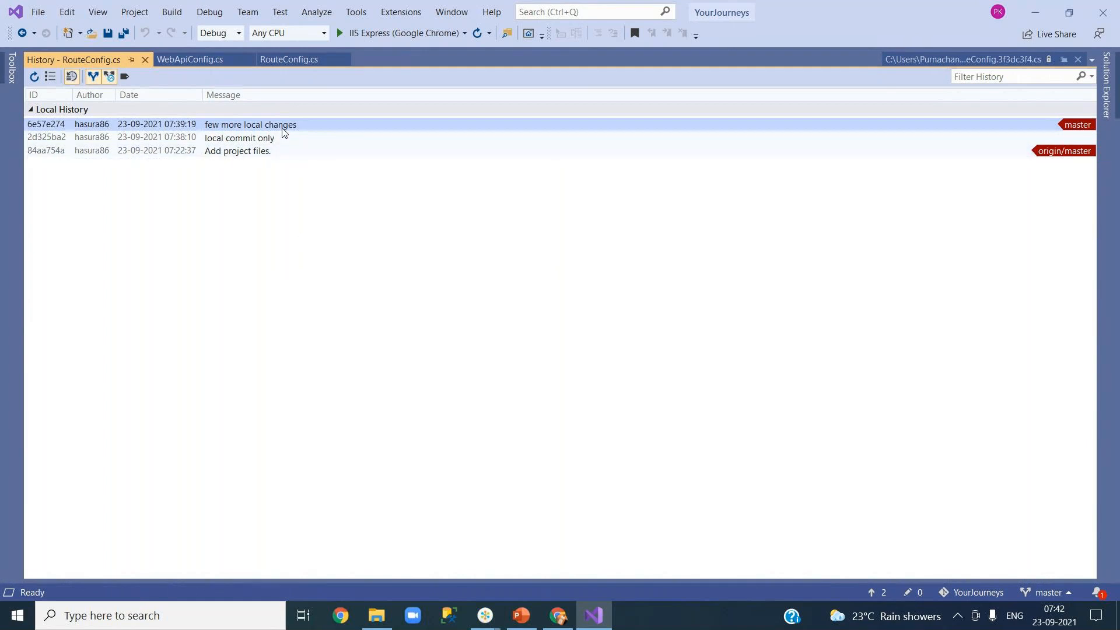
Step: Revert commit 6e57e274 'few more local changes', then refresh the history to show the Revert commit
mouse_move(283, 129)
right_click(253, 128)
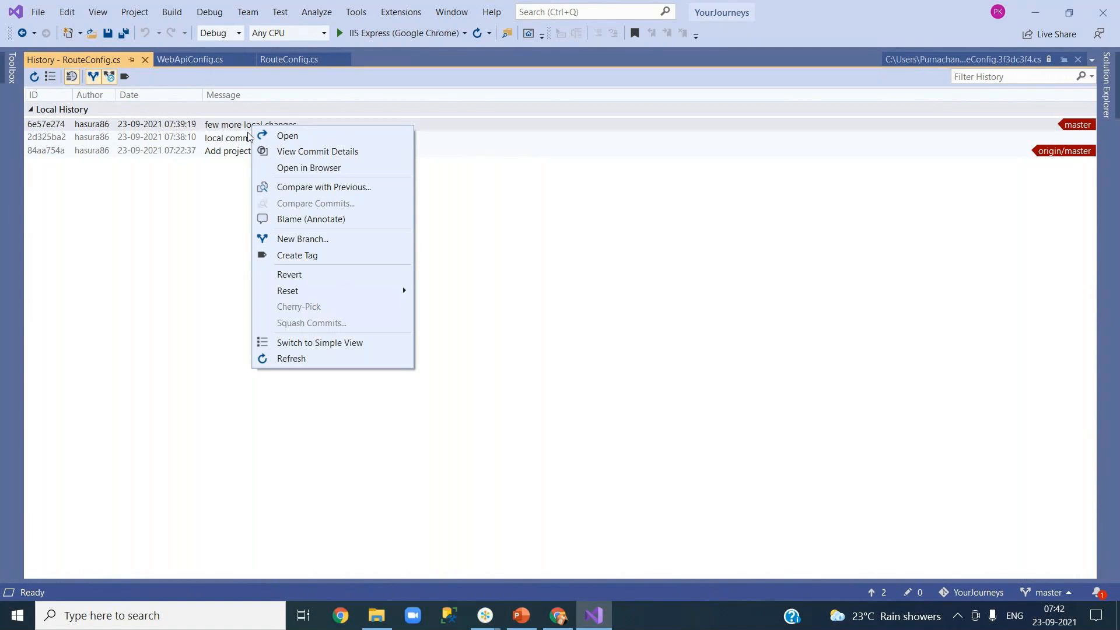
click(321, 277)
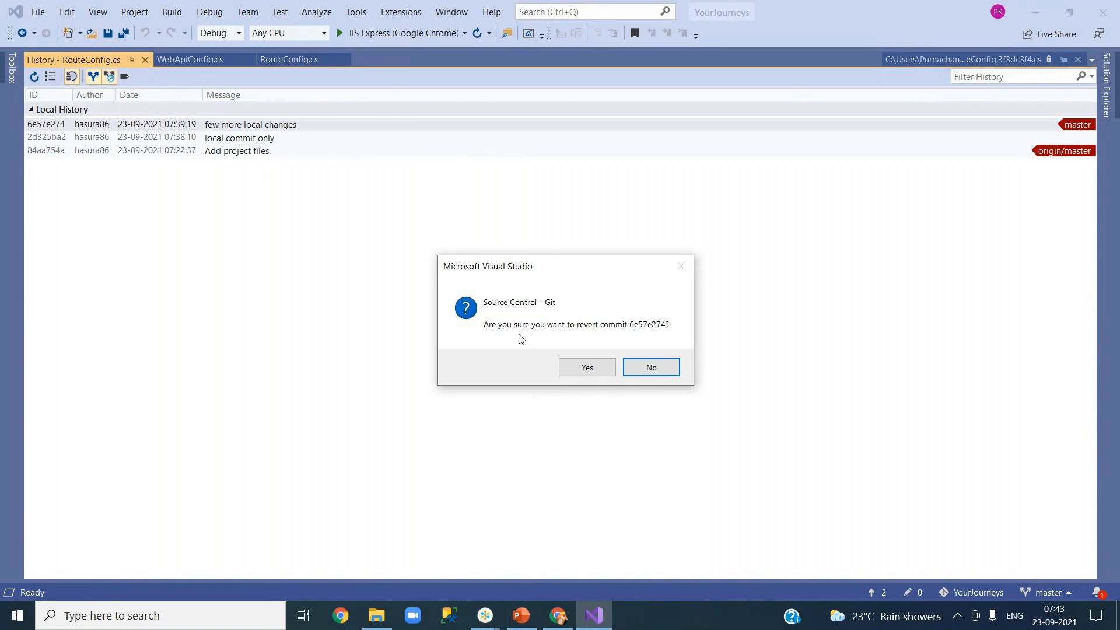
click(575, 367)
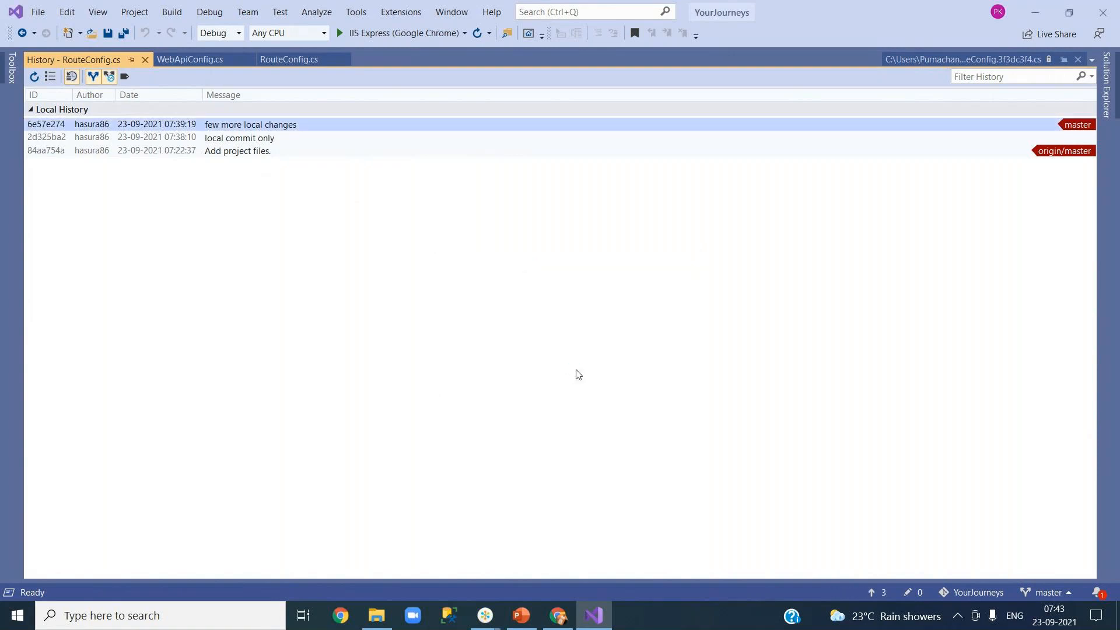
click(34, 76)
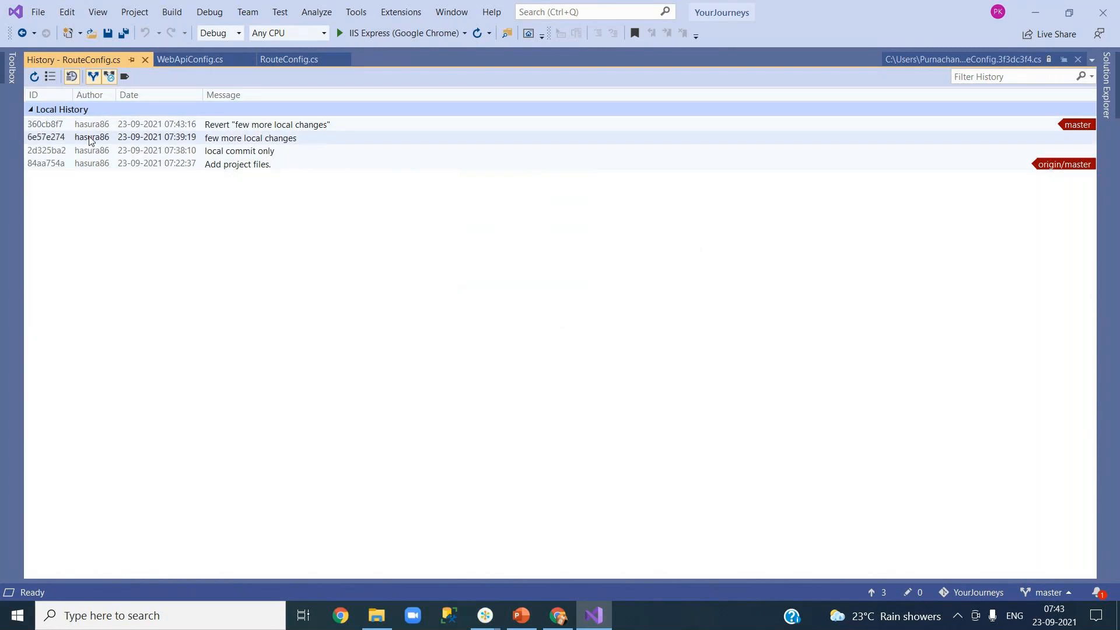
mouse_move(217, 128)
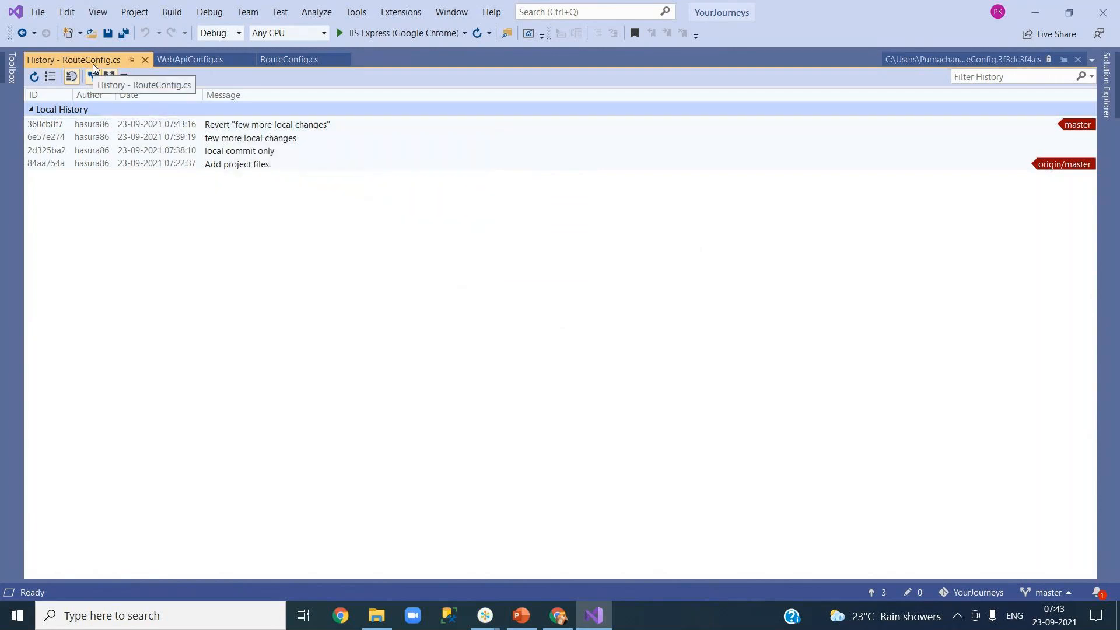
double_click(222, 130)
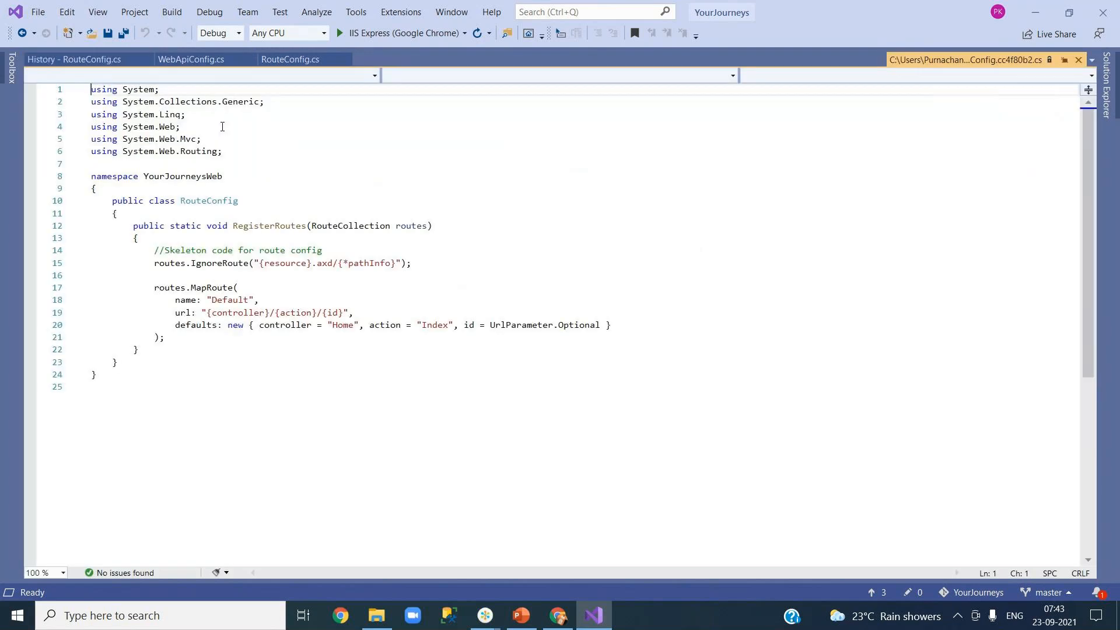
click(325, 338)
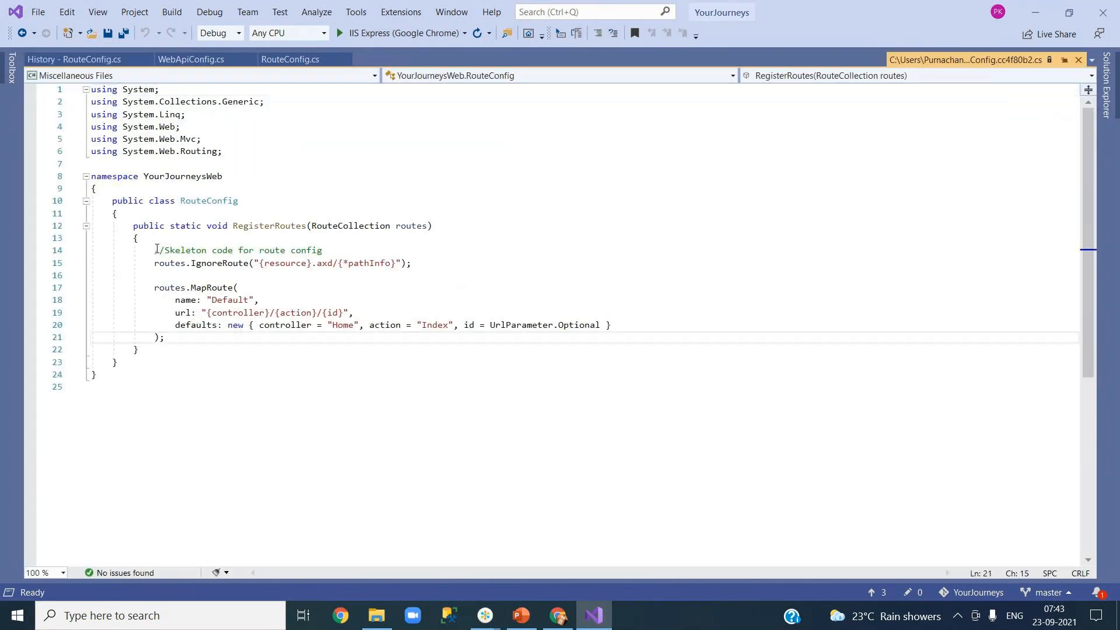
drag(156, 250, 323, 251)
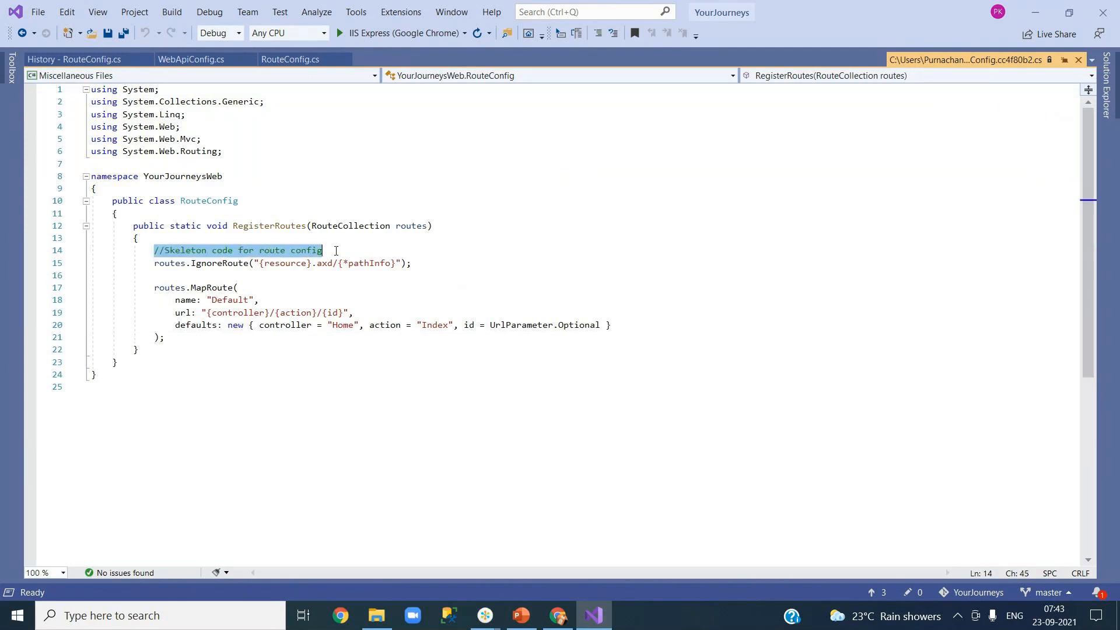
click(181, 336)
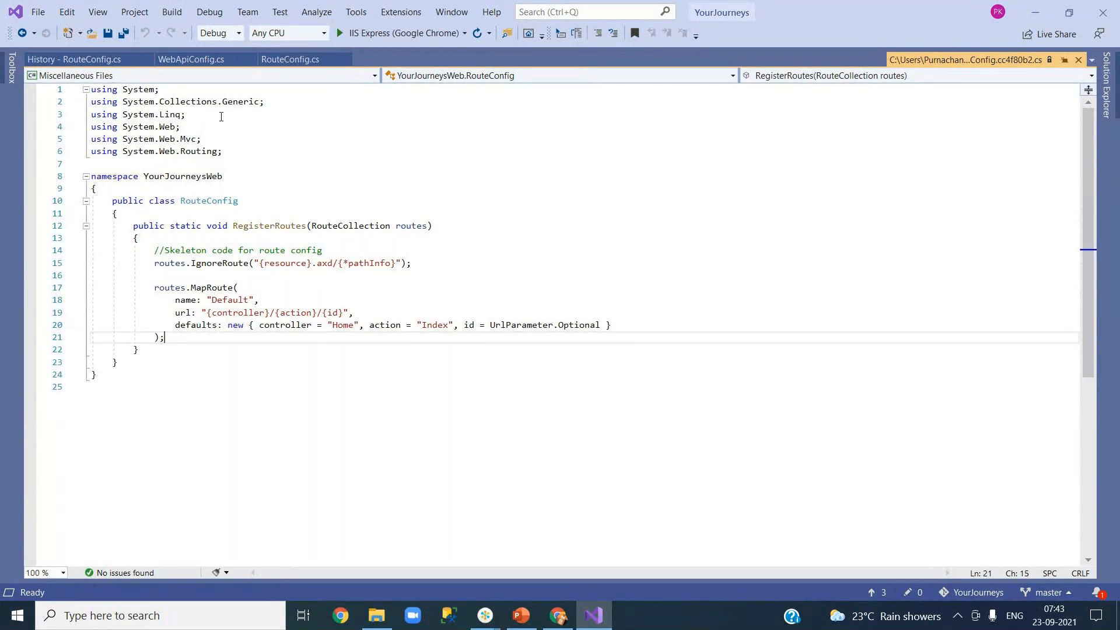
click(290, 59)
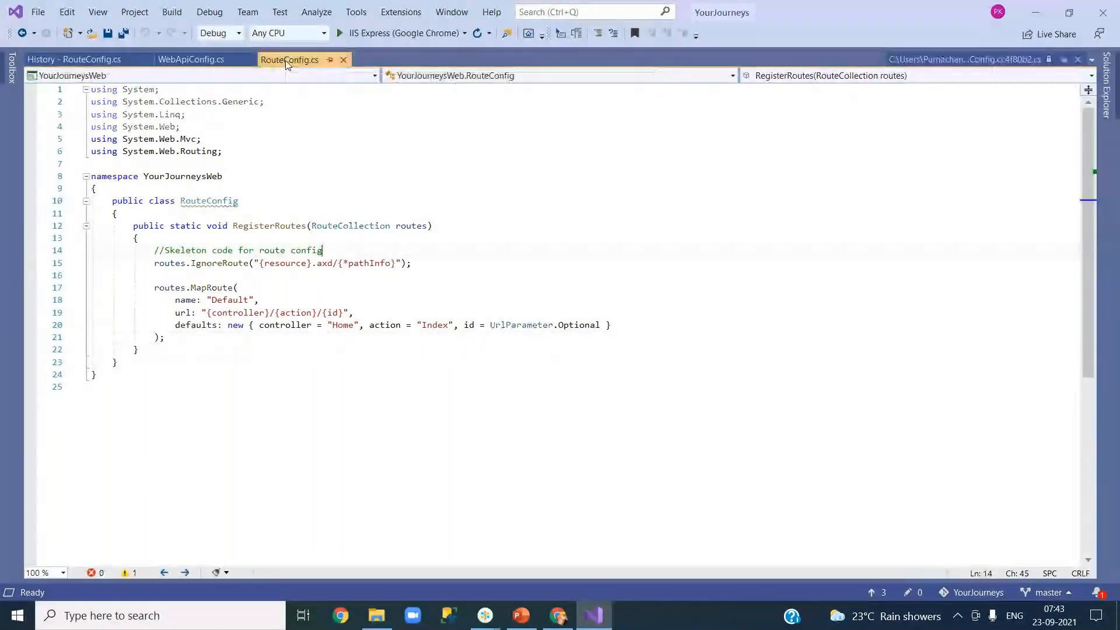
click(91, 60)
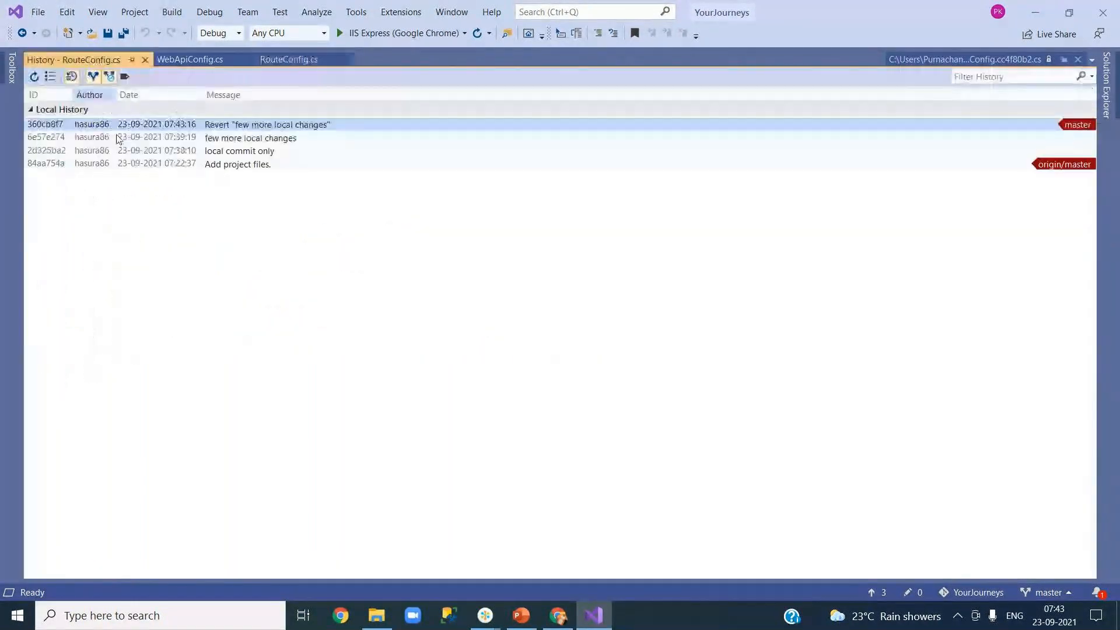
double_click(239, 153)
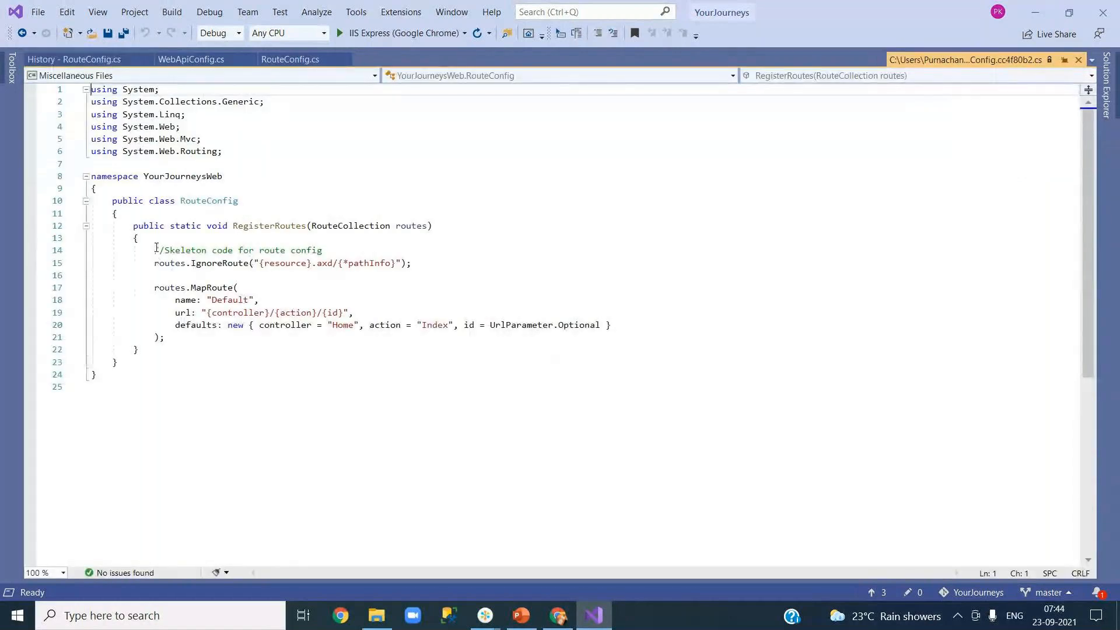
drag(157, 248, 322, 250)
click(58, 60)
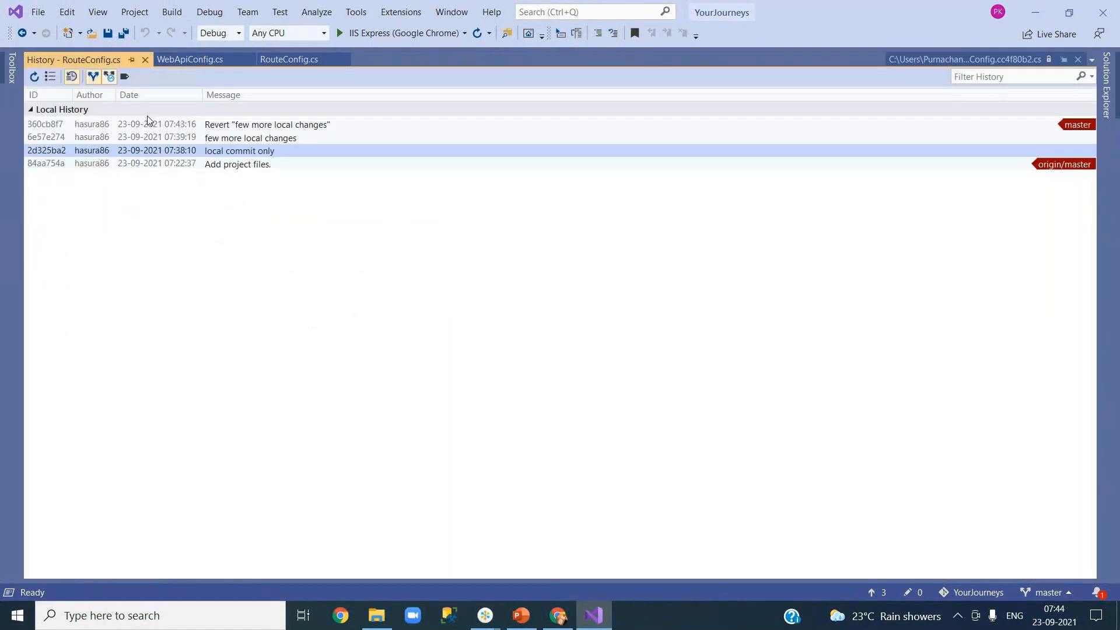
Step: Open BundleConfig.cs and WebApiConfig.cs from the project files and revisit the RouteConfig.cs history
click(1106, 102)
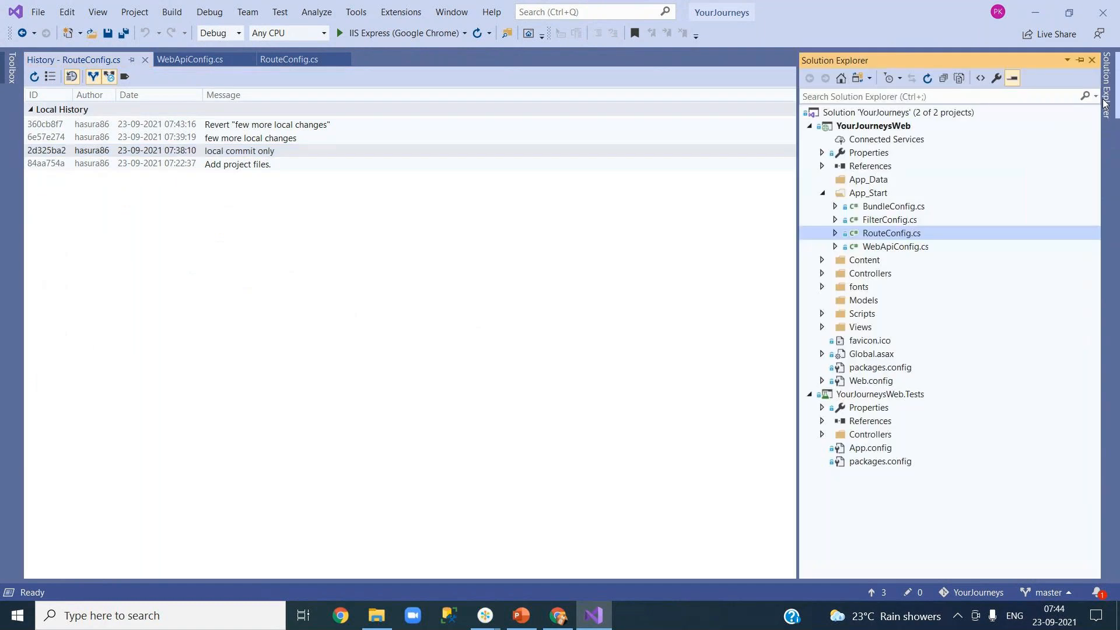
double_click(885, 207)
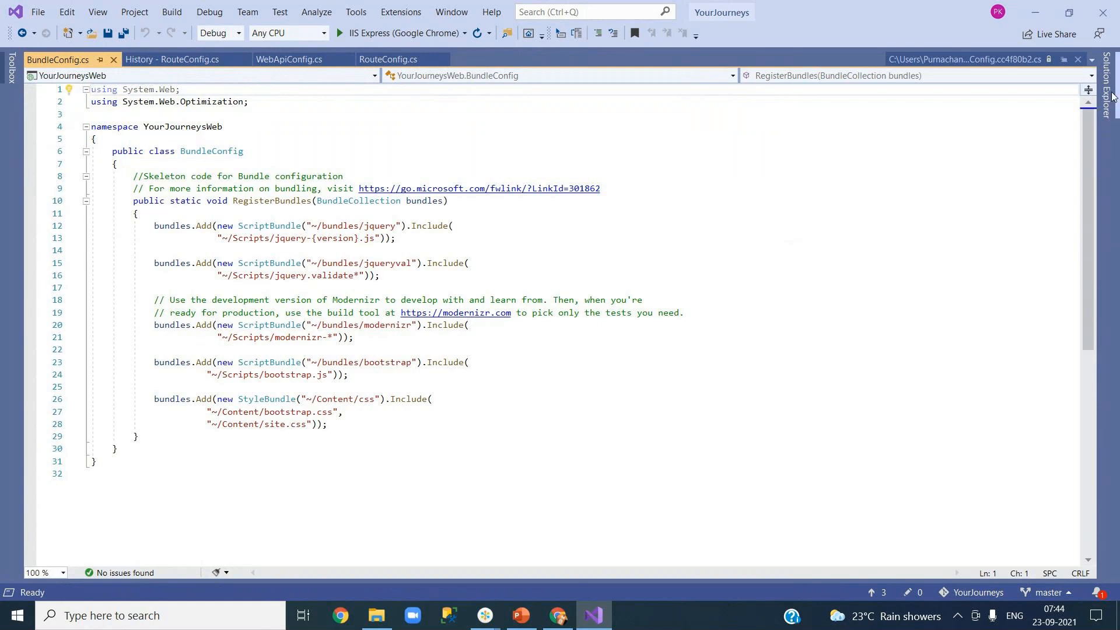
mouse_move(1107, 85)
double_click(896, 247)
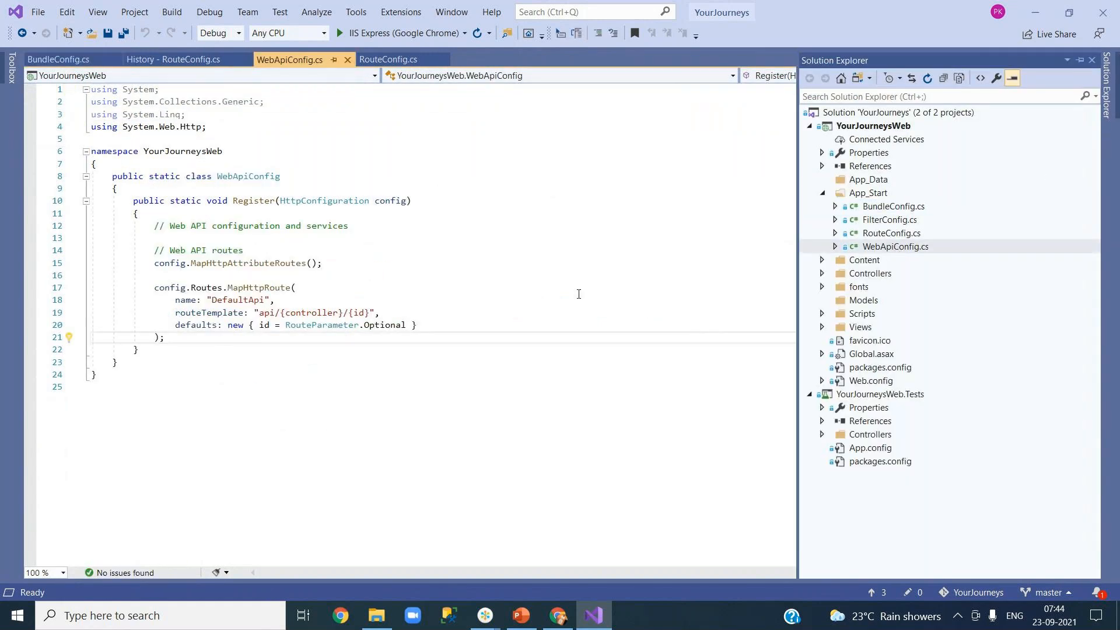
click(69, 61)
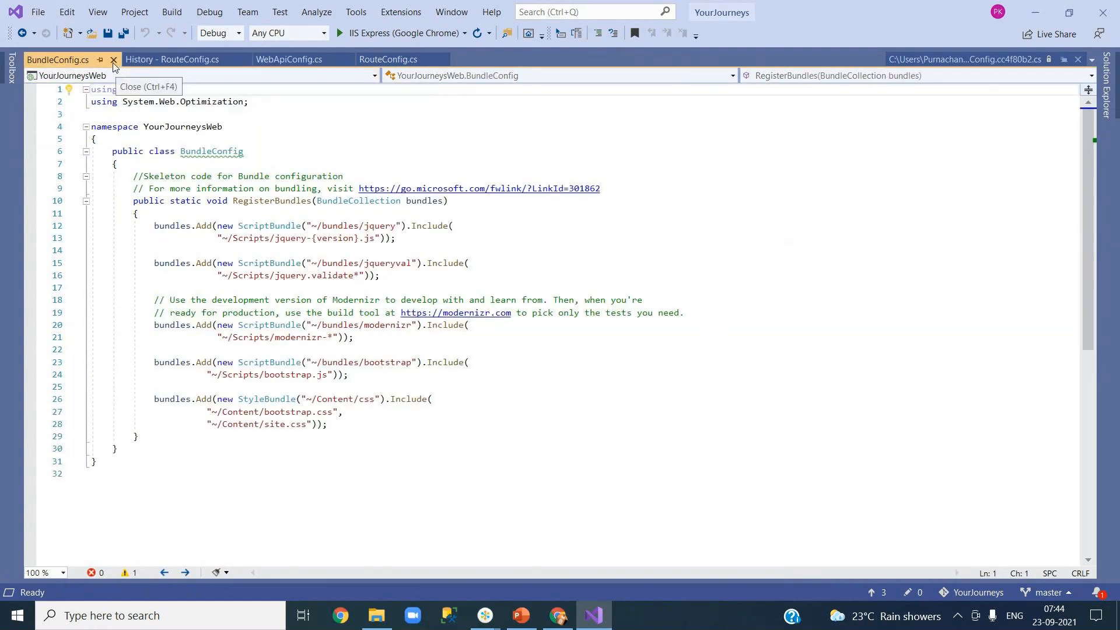
click(169, 58)
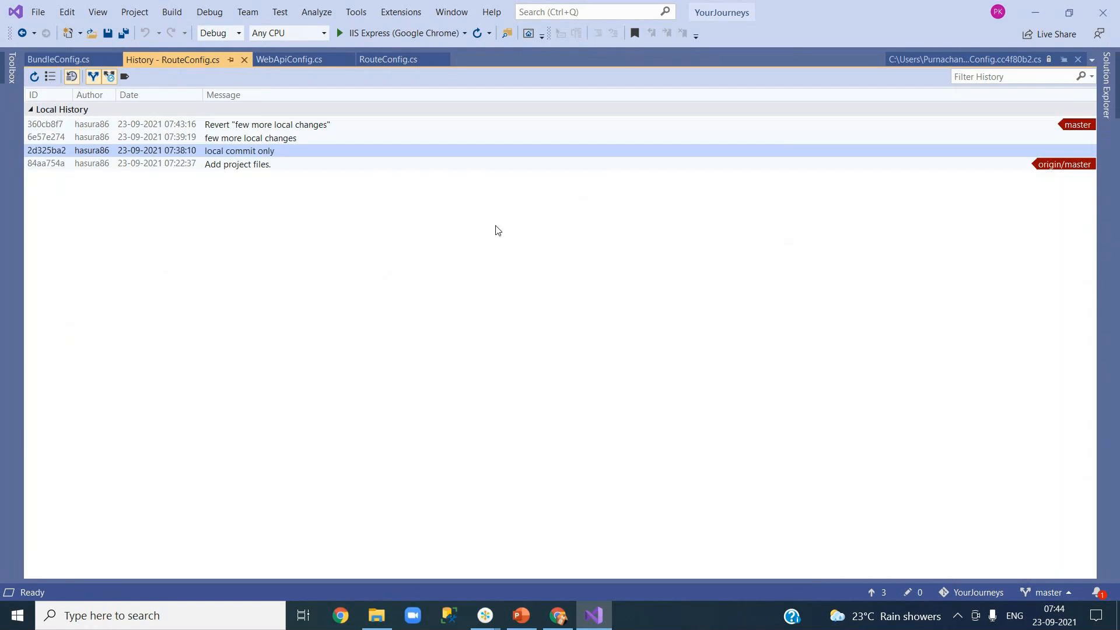
Step: Close the History, RouteConfig, WebApiConfig and BundleConfig tabs and show Solution Explorer
click(244, 60)
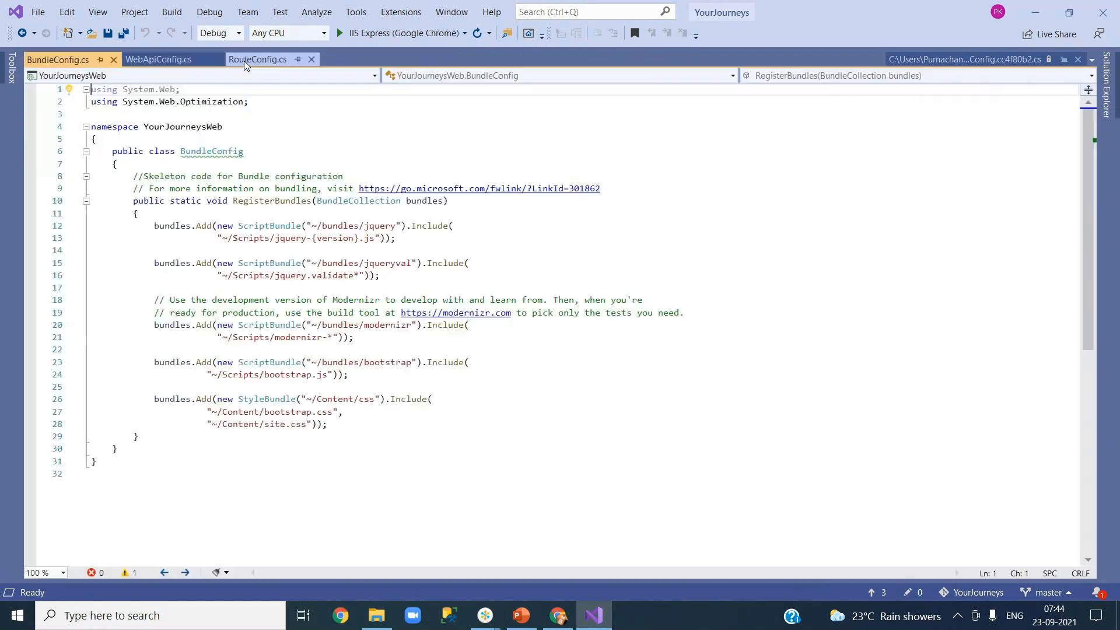
click(267, 58)
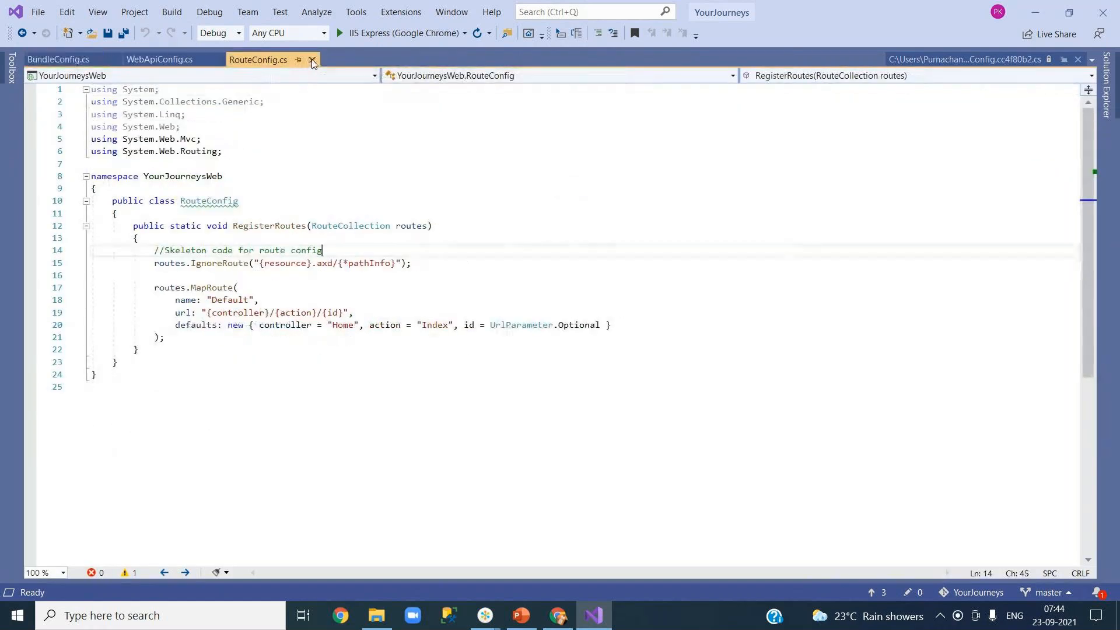
click(312, 58)
click(181, 62)
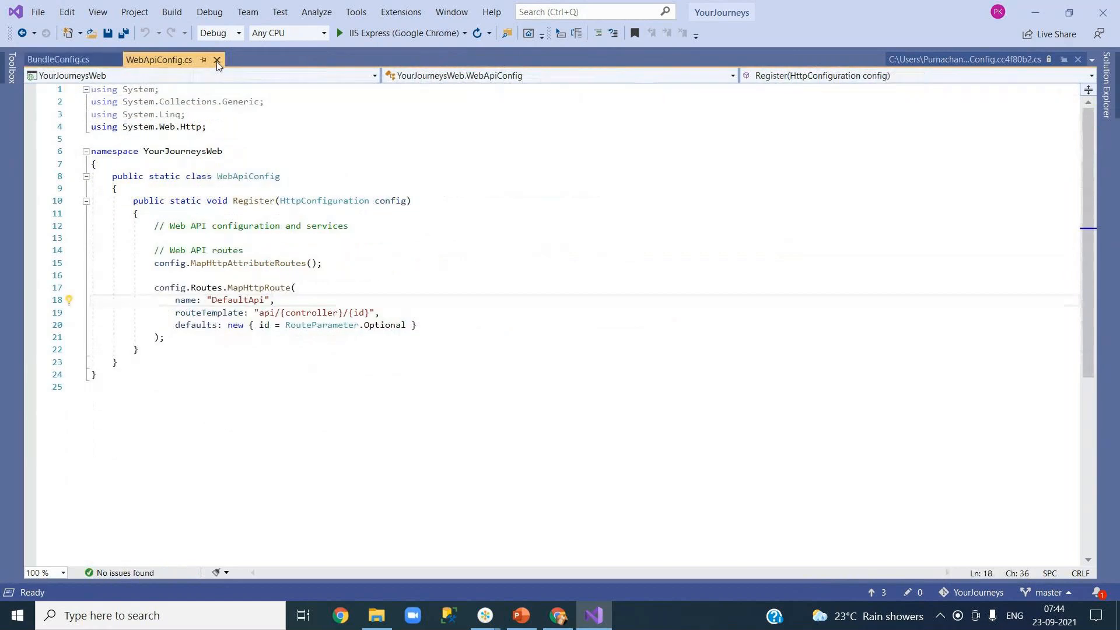
click(216, 59)
click(116, 62)
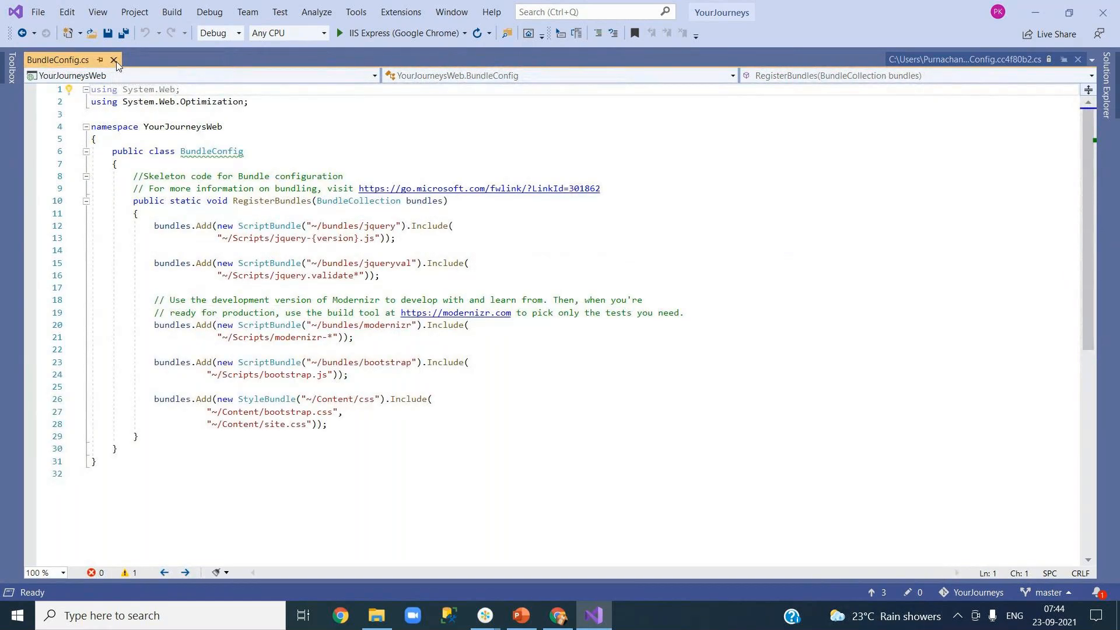
click(1107, 108)
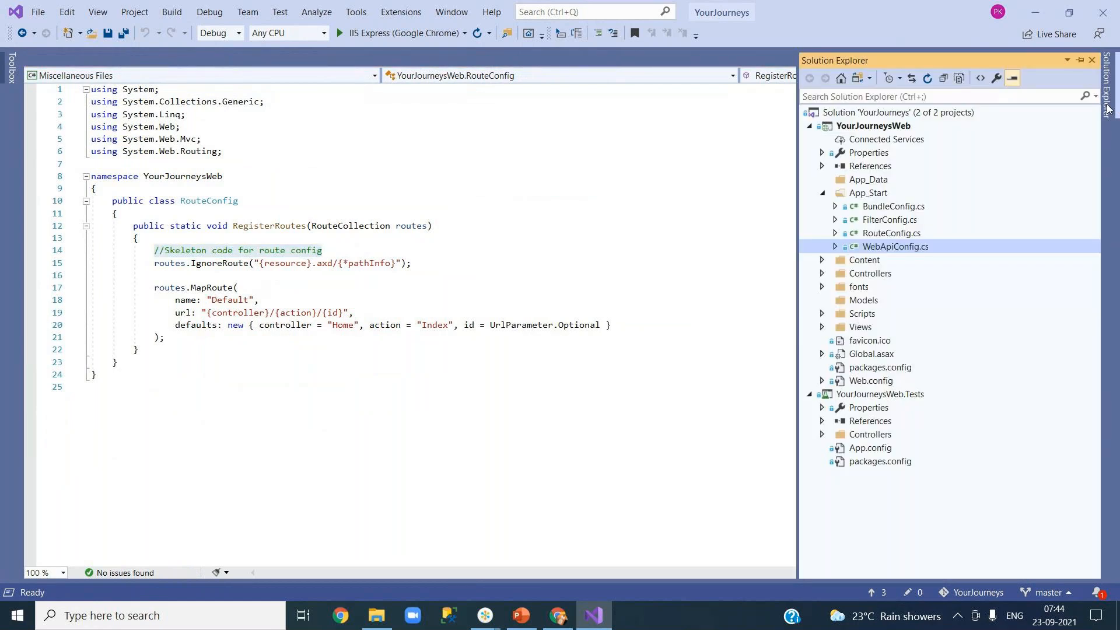
Step: View WebApiConfig.cs's history and open its Revert and 'few more local changes' versions
right_click(880, 247)
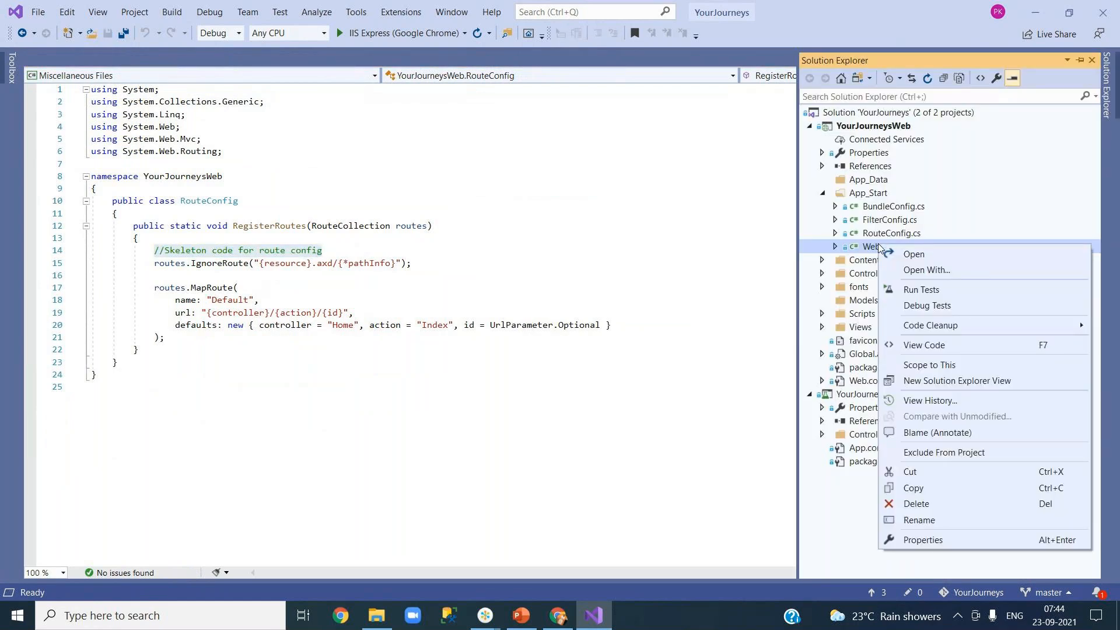
click(946, 400)
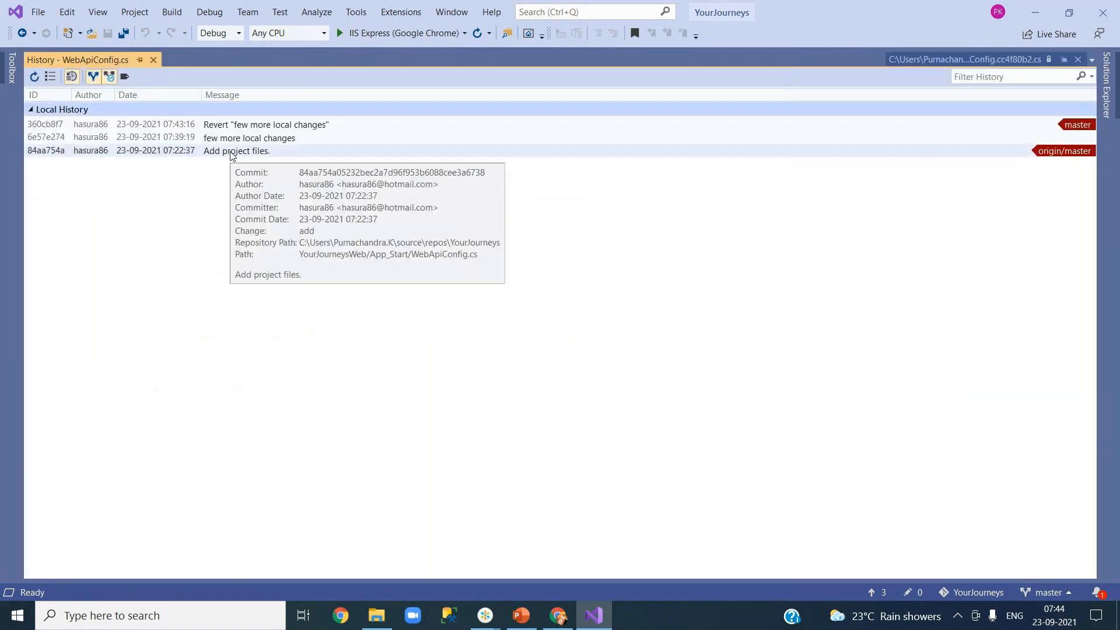
click(232, 153)
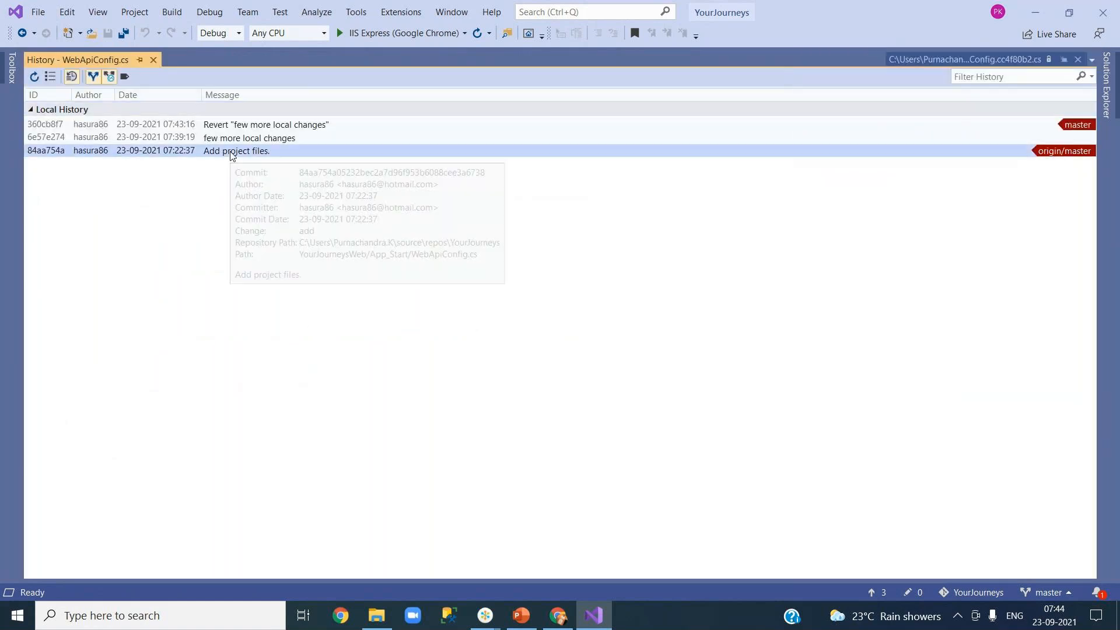
double_click(293, 126)
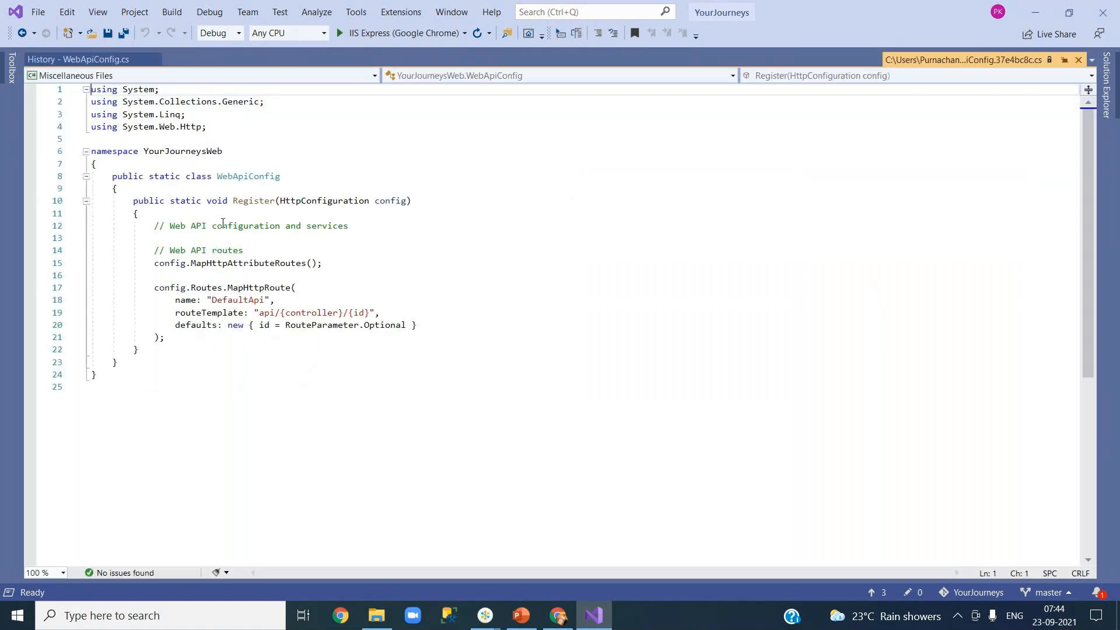
click(88, 60)
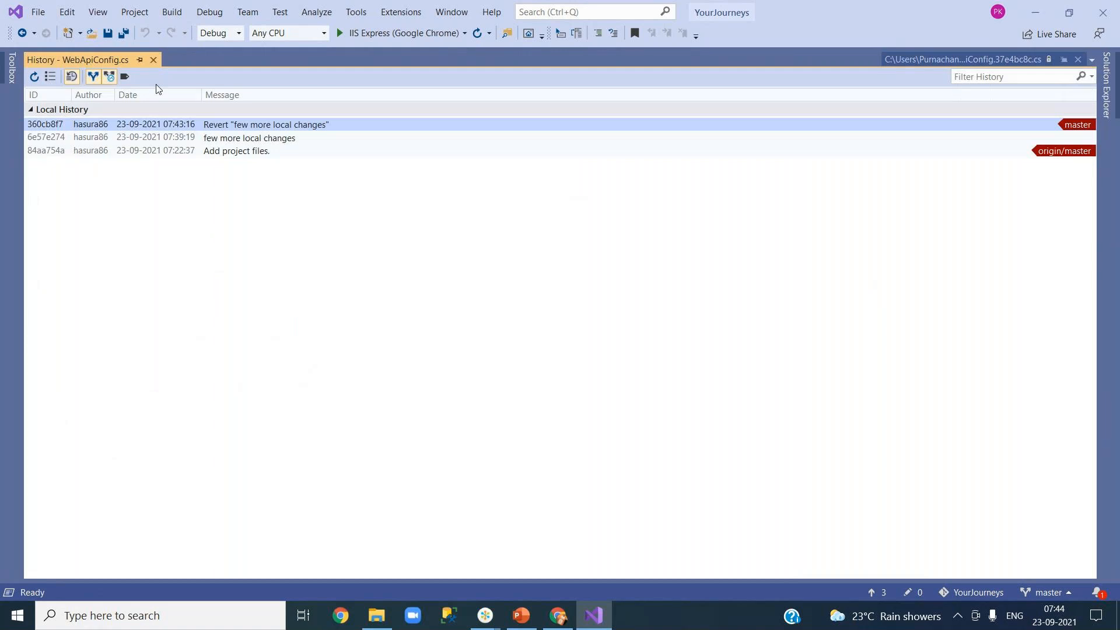
click(218, 136)
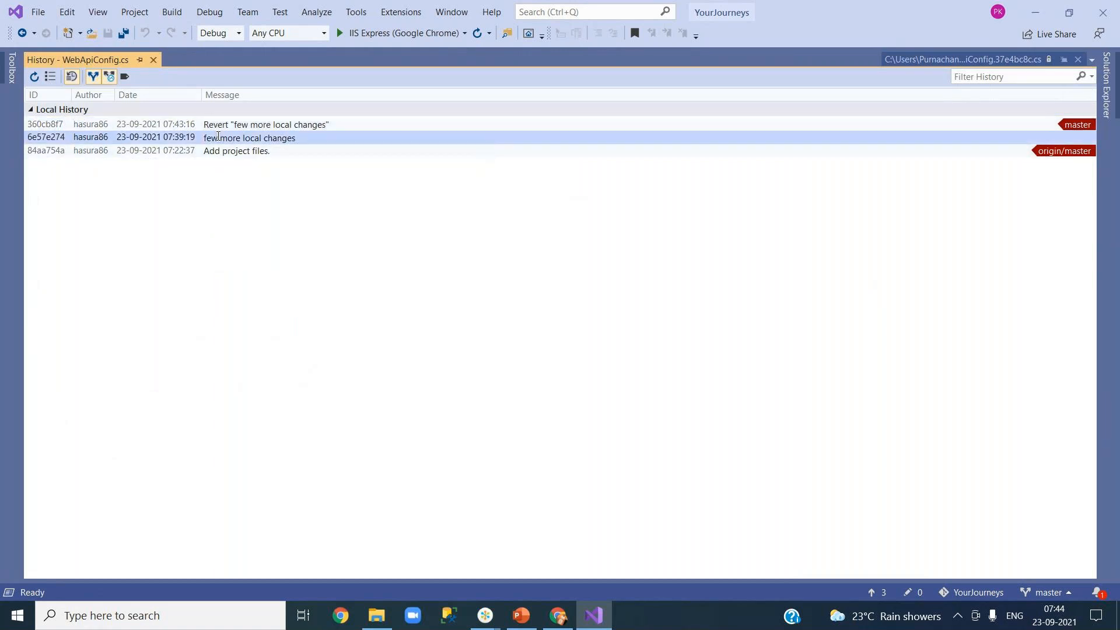
double_click(218, 135)
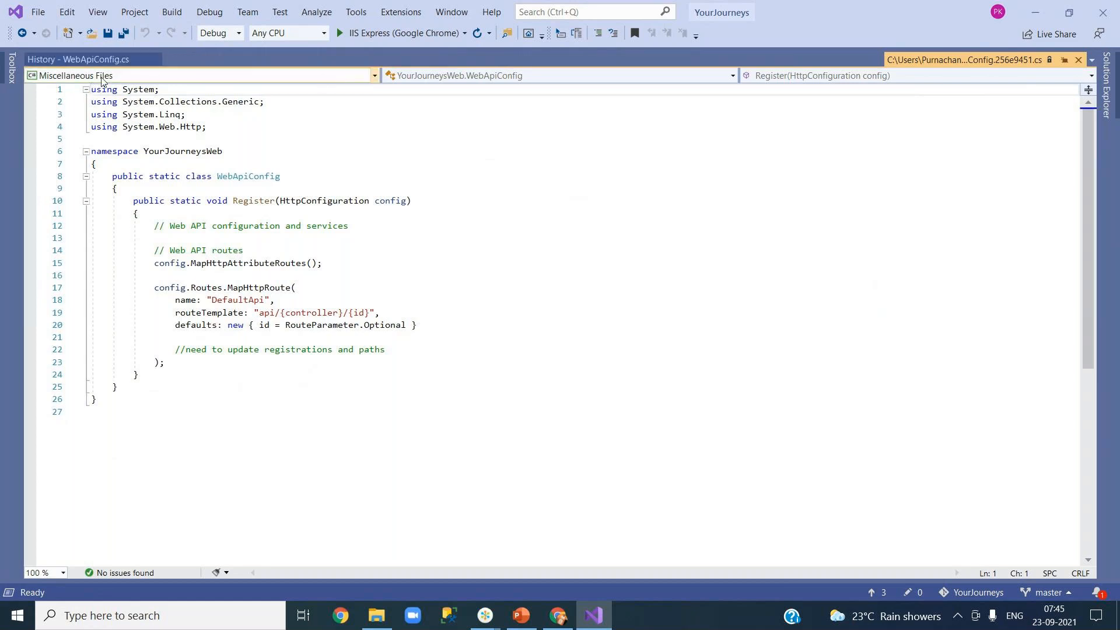
click(79, 60)
click(210, 151)
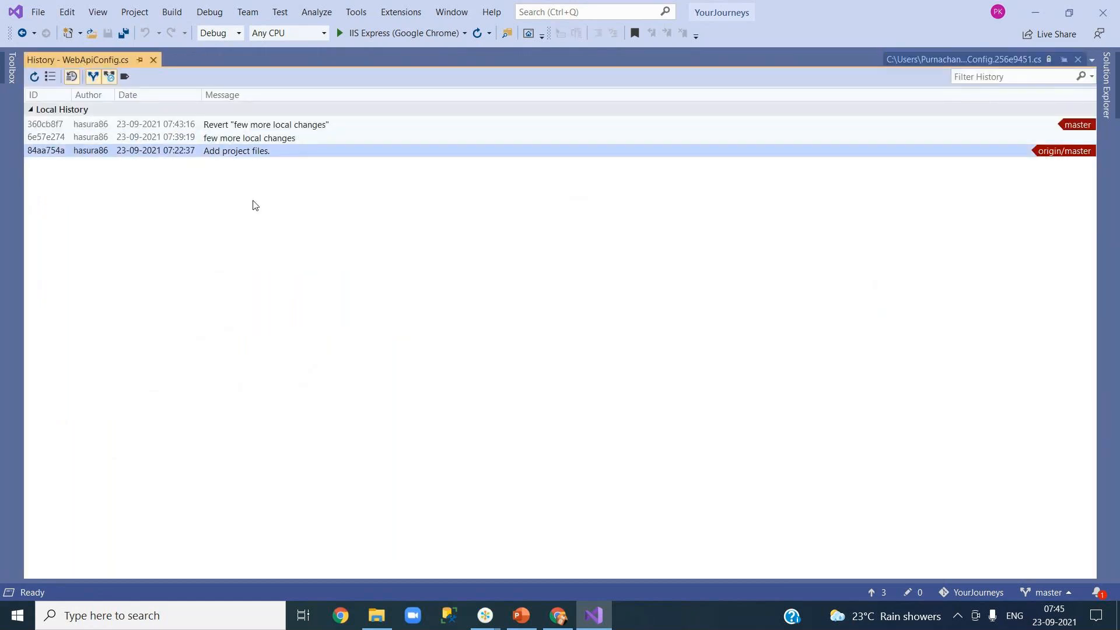
Step: Hard-reset master to 'Add project files.' with Delete Changes (--hard), confirm, and refresh the history
right_click(222, 151)
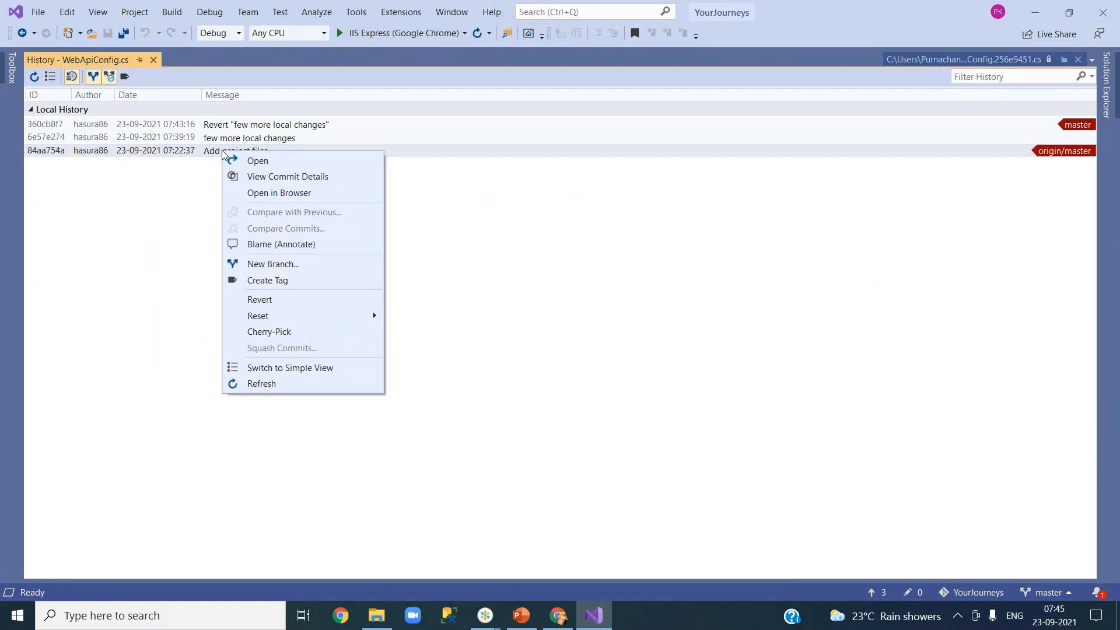
mouse_move(290, 318)
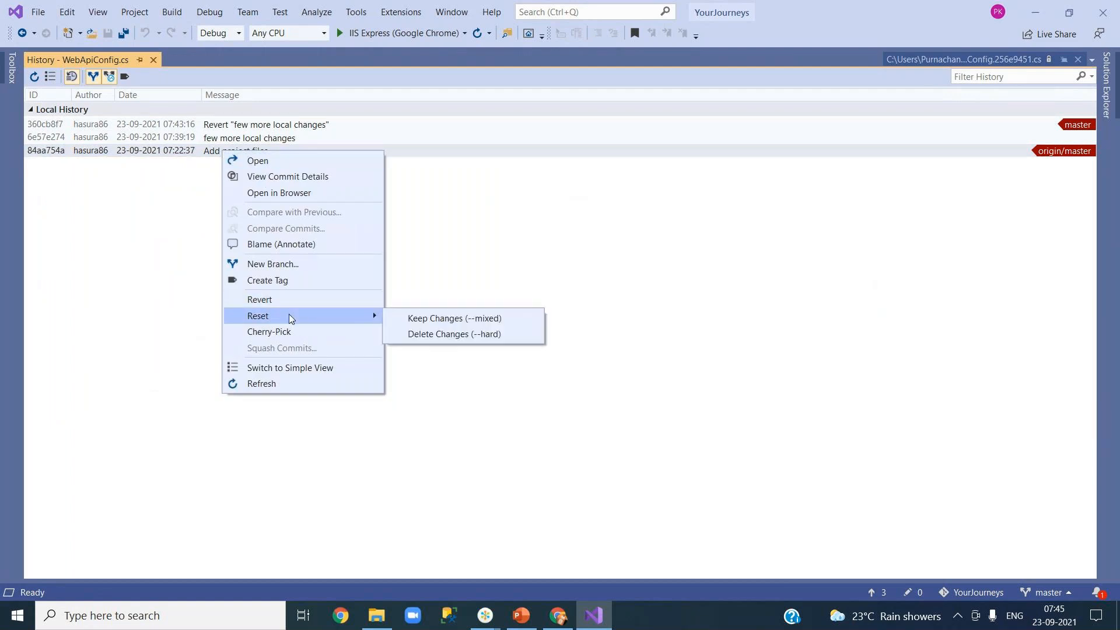
click(449, 337)
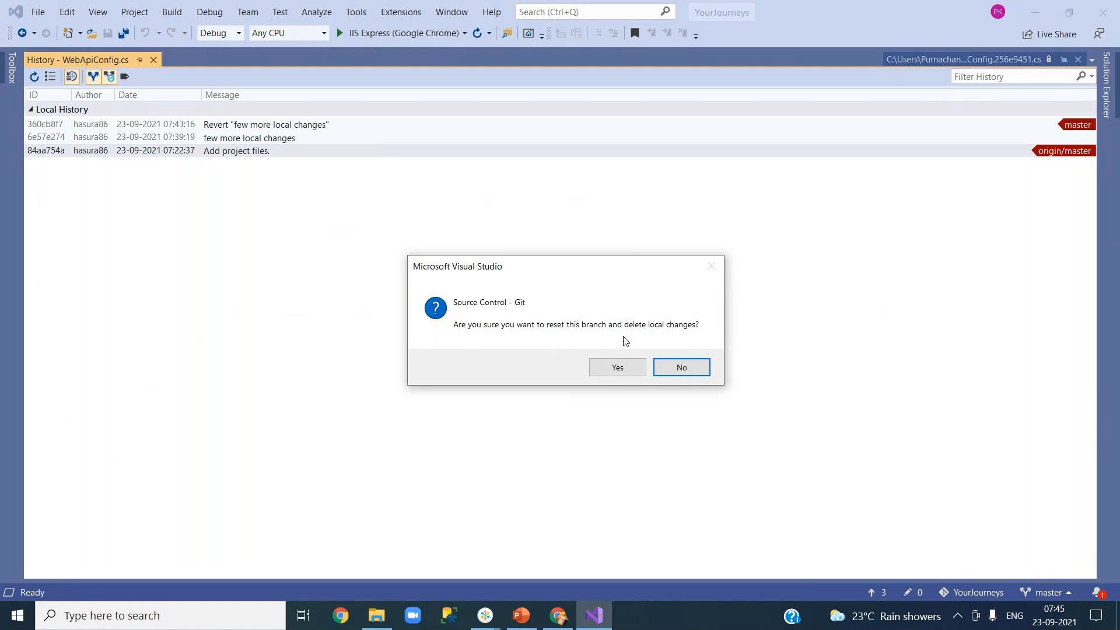
click(613, 372)
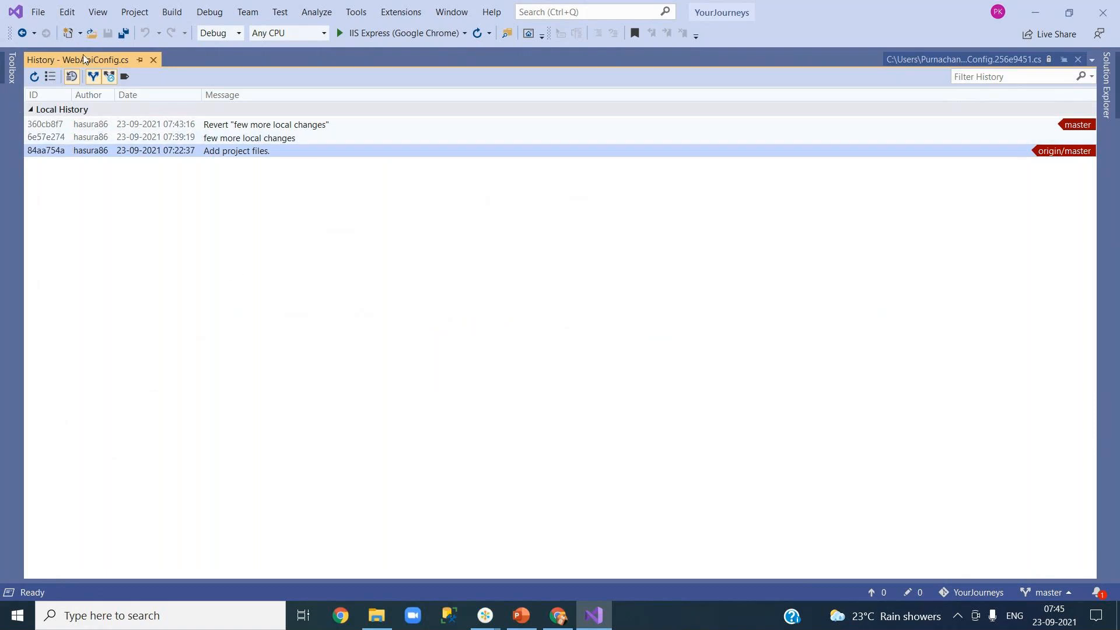
click(34, 78)
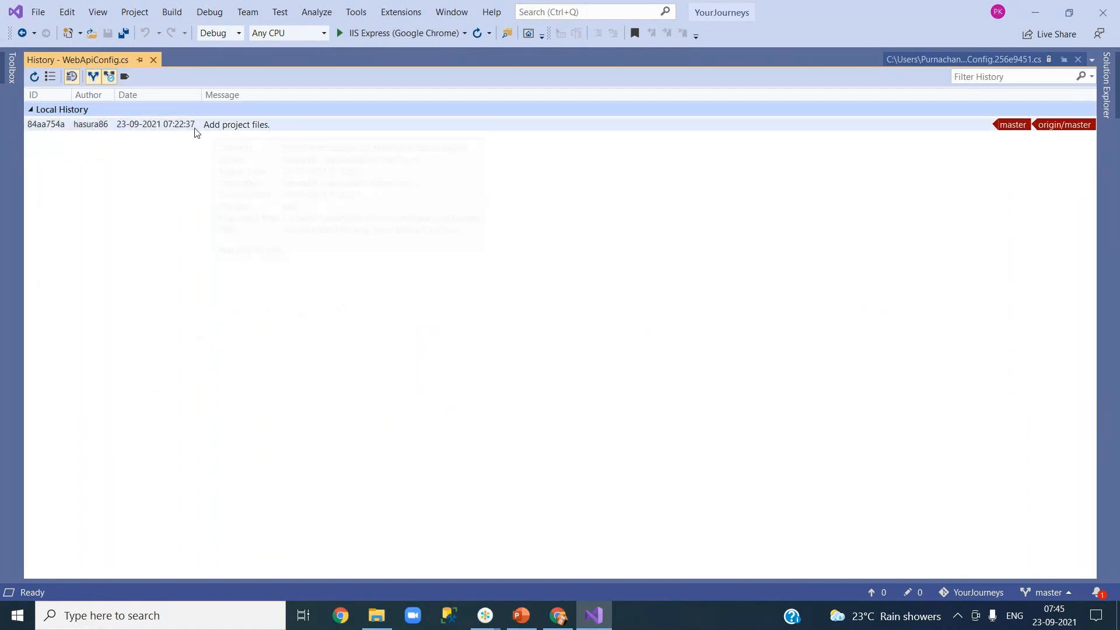
Step: Open BundleConfig.cs's history to confirm it lists only 'Add project files.'
click(1104, 90)
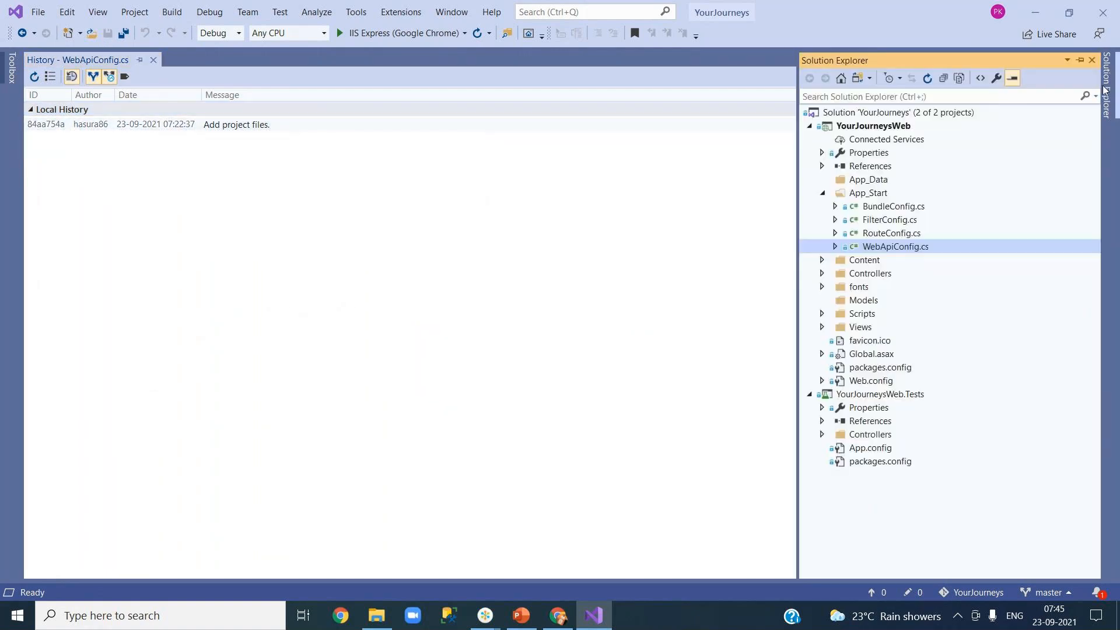
click(902, 209)
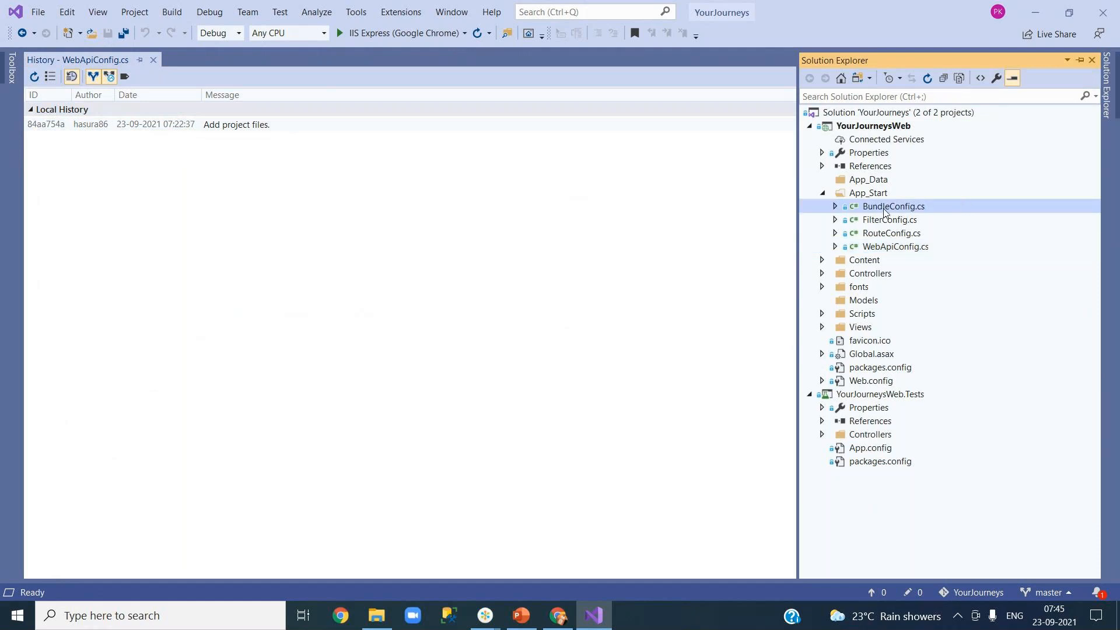
right_click(885, 211)
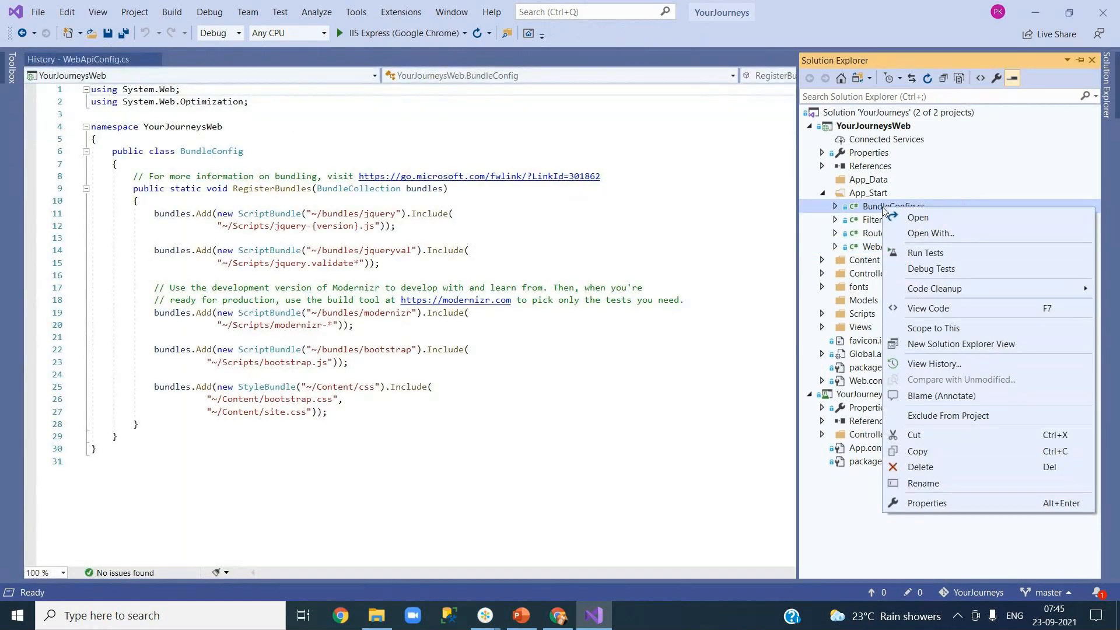
click(934, 363)
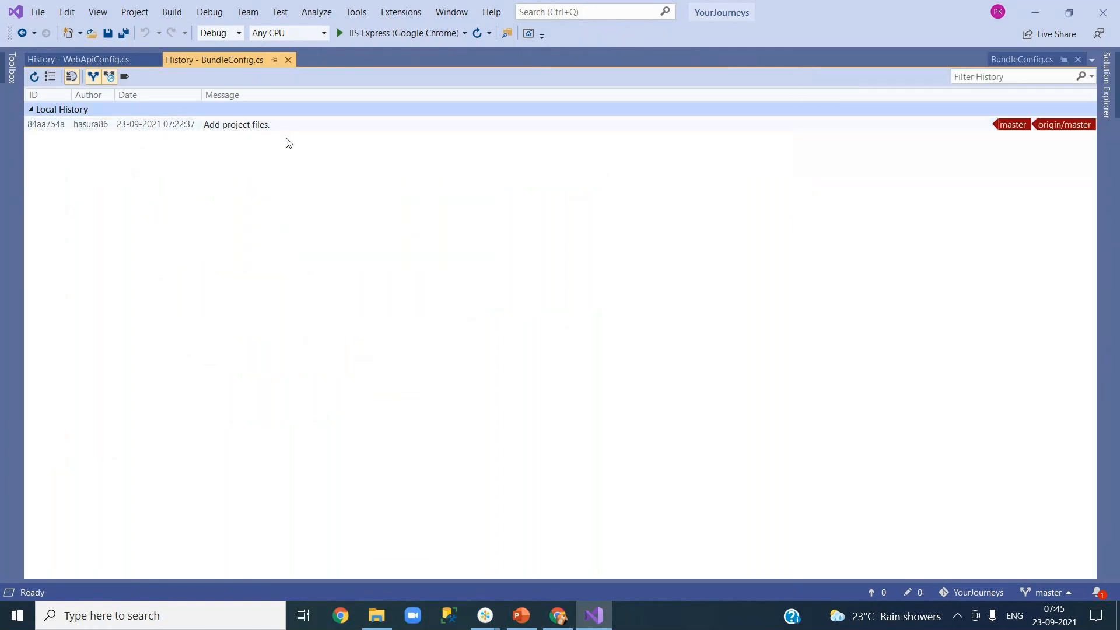
Step: Open WebApiConfig.cs and RouteConfig.cs from Solution Explorer for editing
click(1104, 99)
click(903, 249)
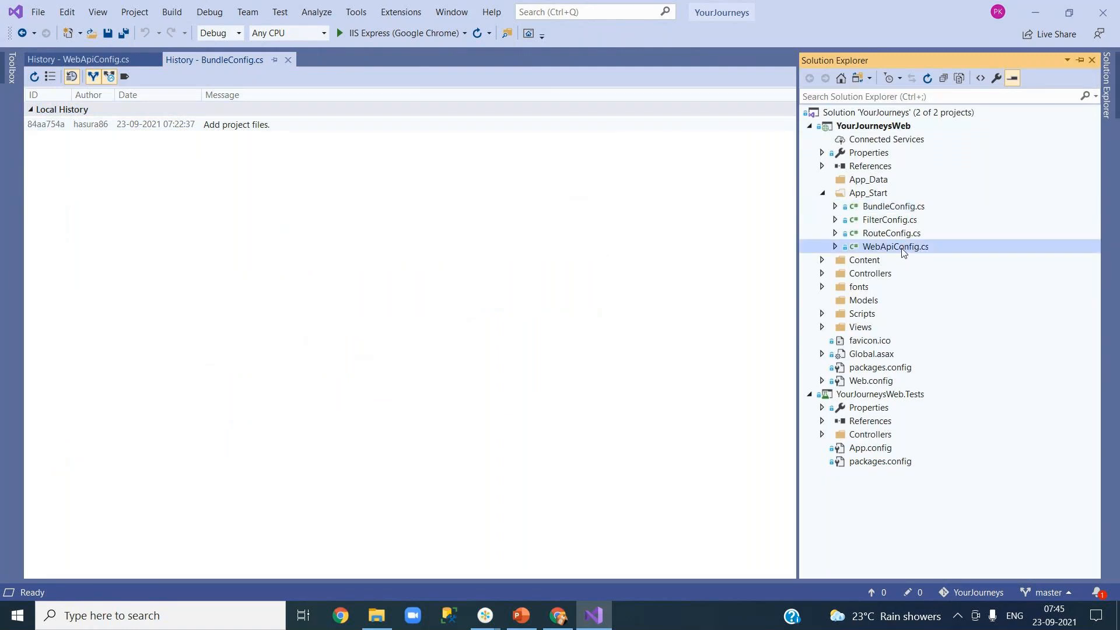
double_click(903, 249)
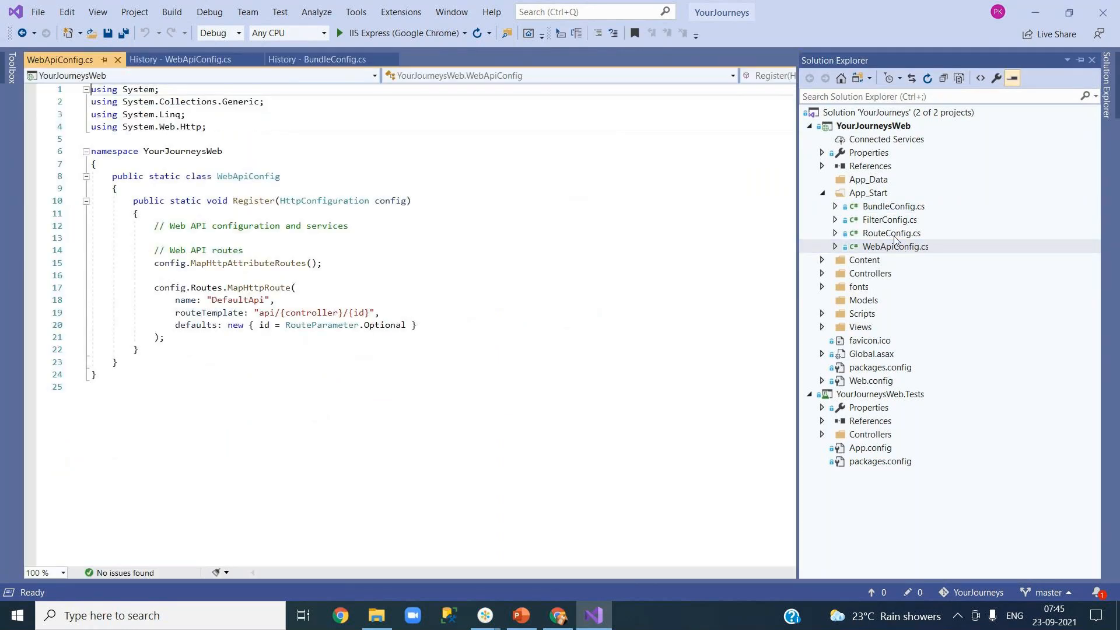
click(896, 237)
double_click(896, 236)
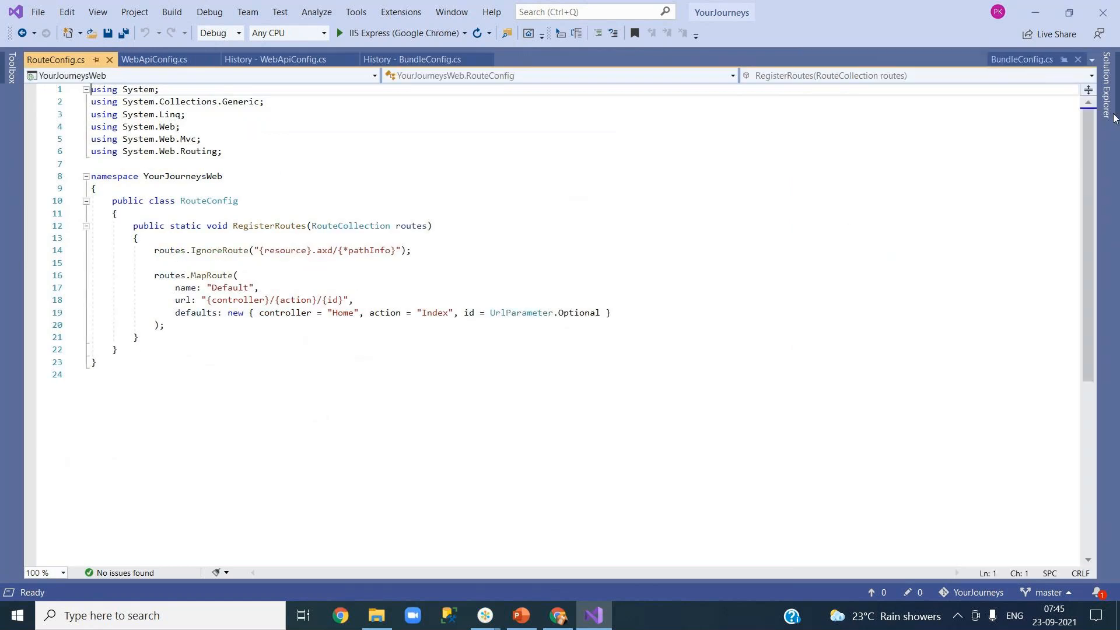
Step: Open FilterConfig.cs and BundleConfig.cs from Solution Explorer
click(1105, 93)
double_click(905, 220)
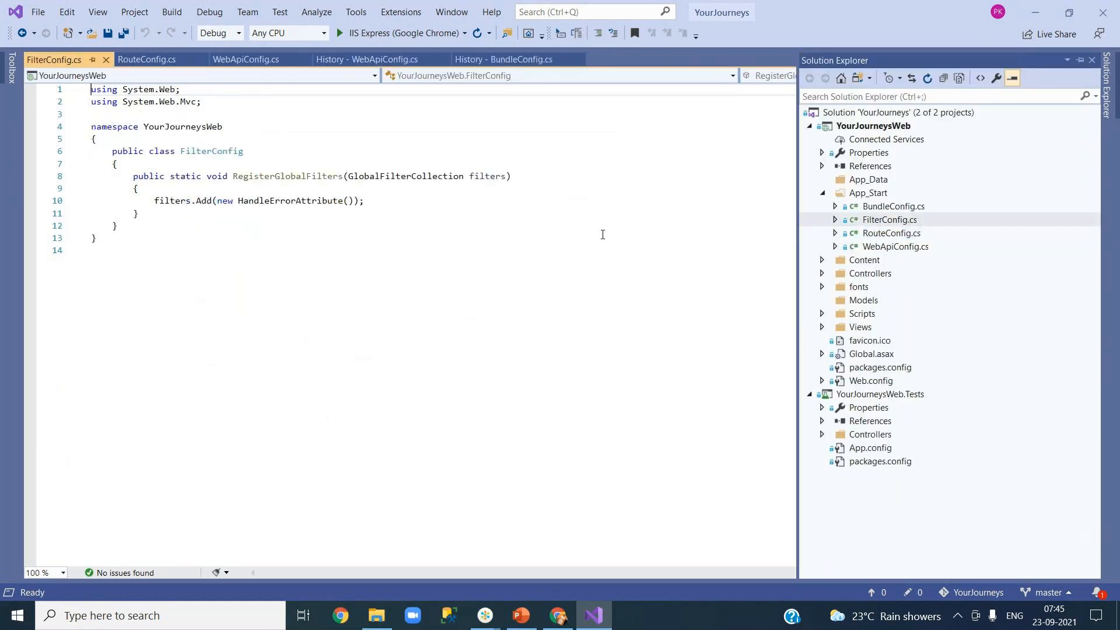
click(1107, 81)
click(881, 208)
double_click(881, 209)
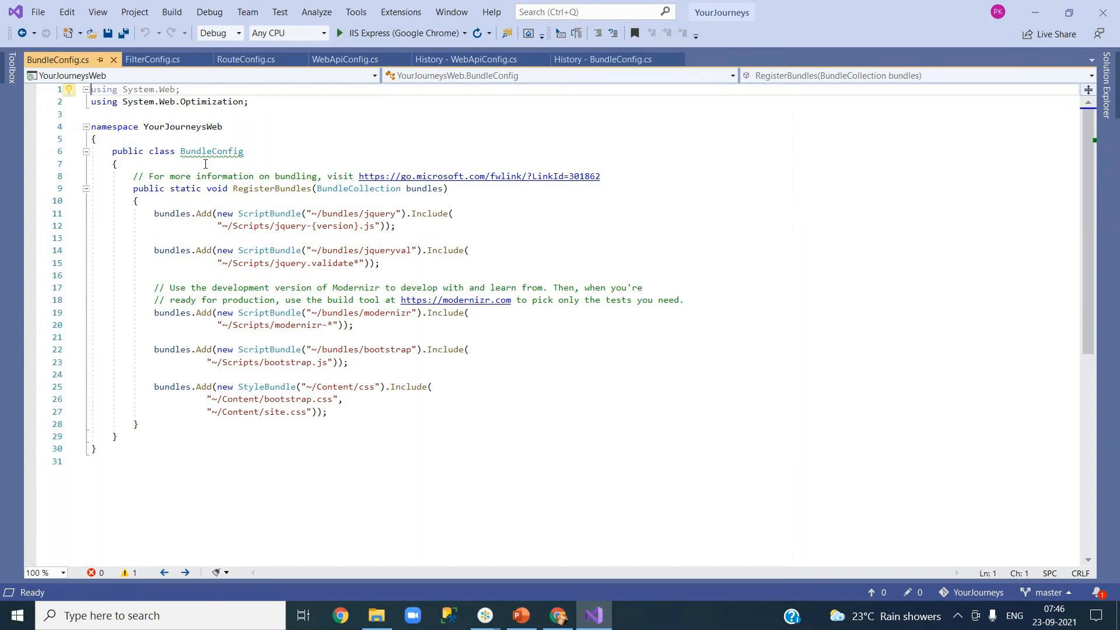
Step: Close the BundleConfig, FilterConfig, RouteConfig, WebApiConfig tabs and both History views
click(114, 61)
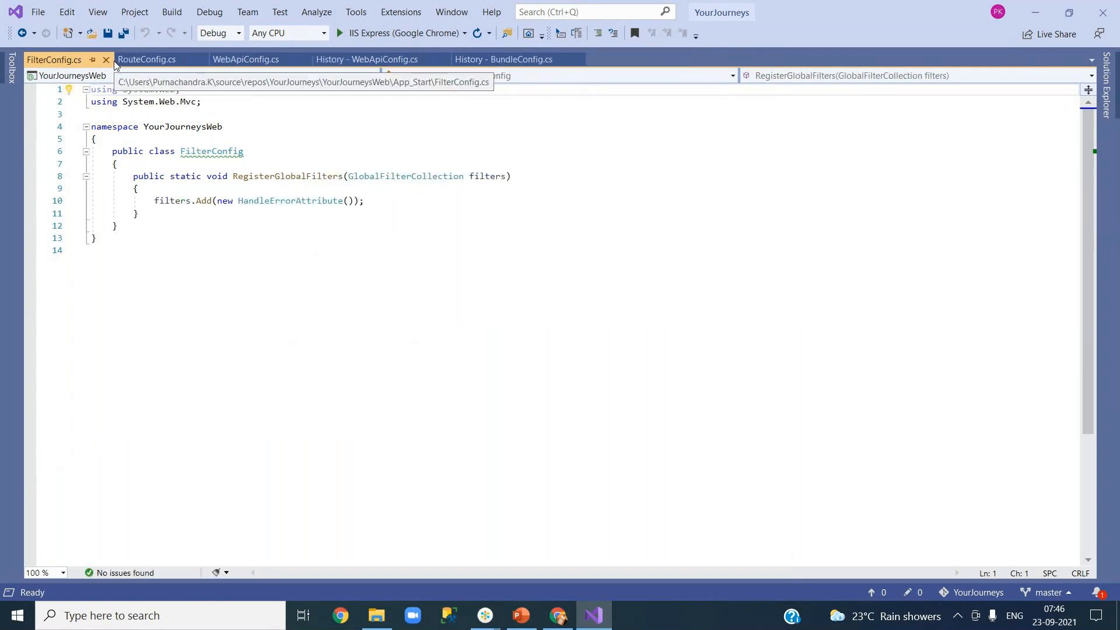
click(106, 59)
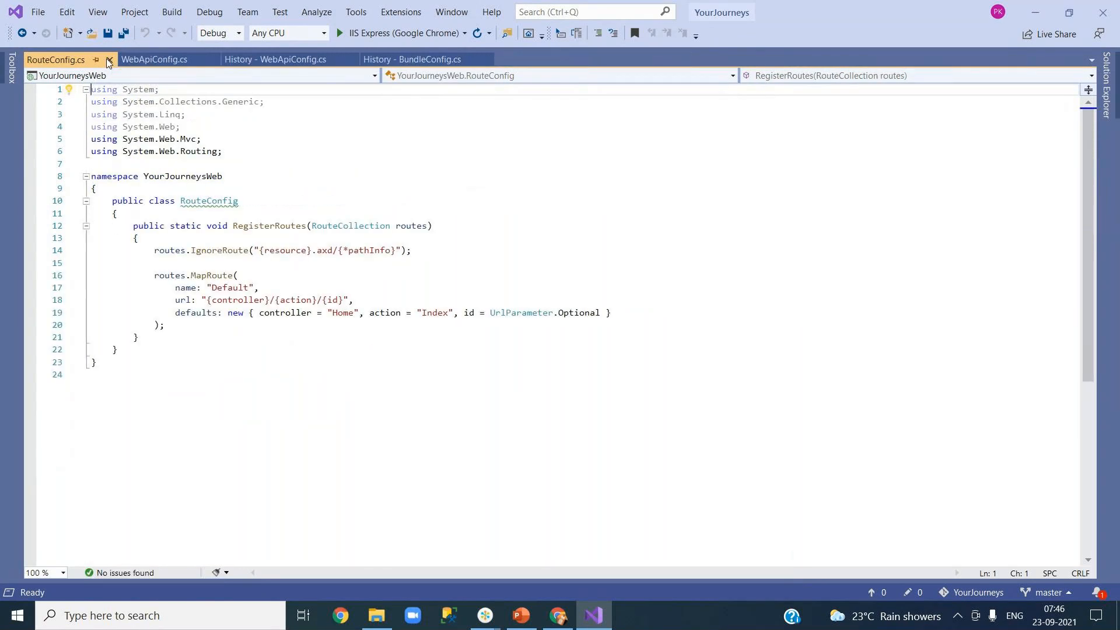
click(110, 61)
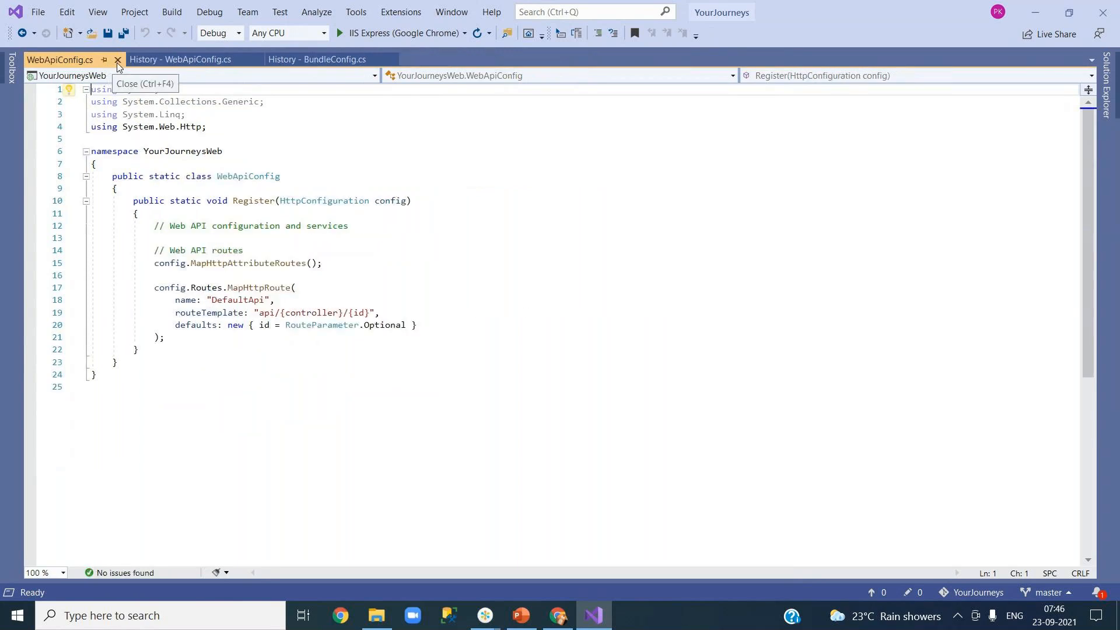
click(117, 61)
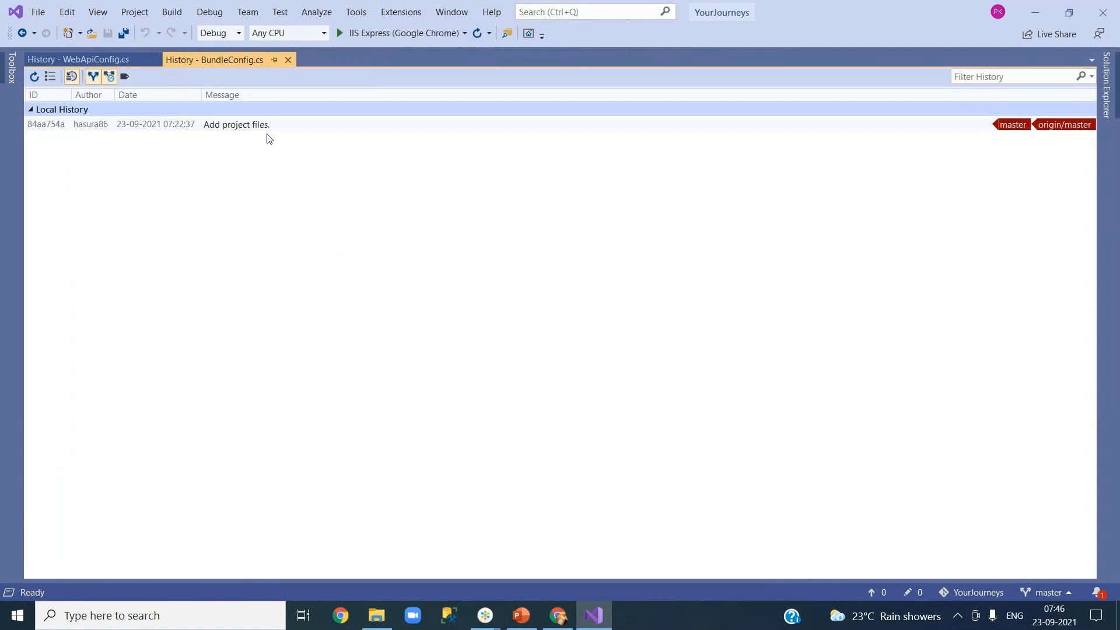
click(289, 60)
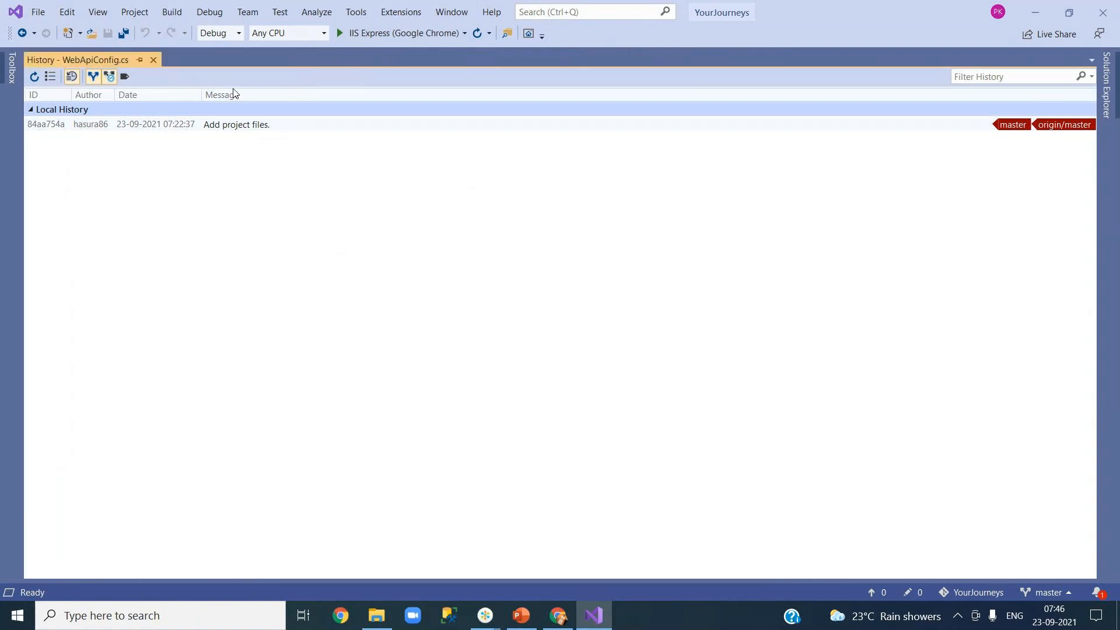
click(153, 60)
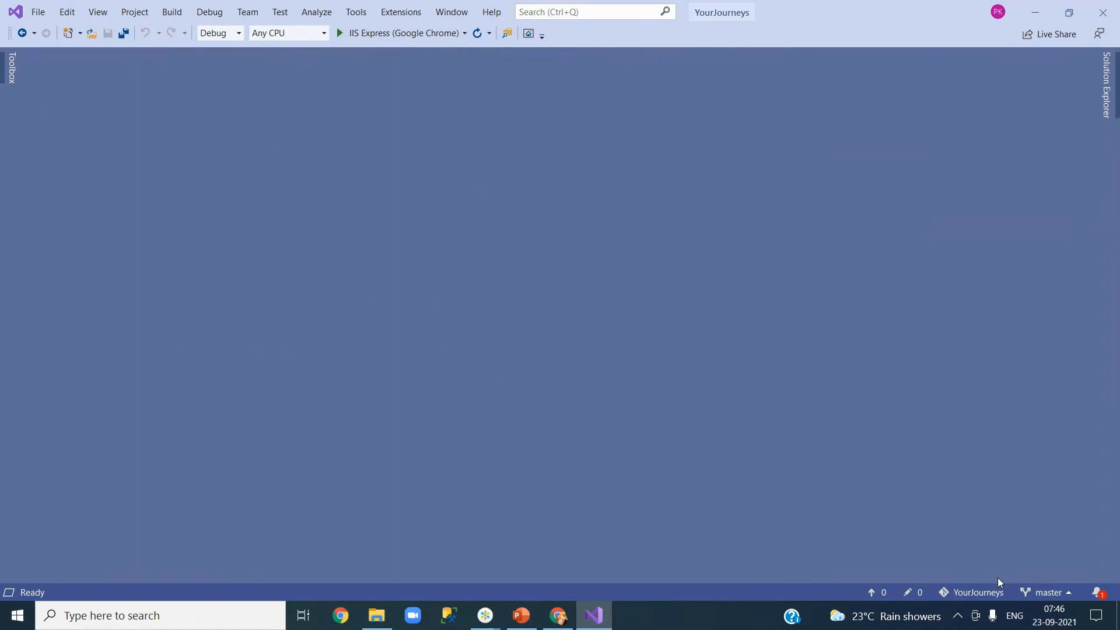
Step: Slide open Solution Explorer to show the YourJourneys App_Start files
click(1108, 102)
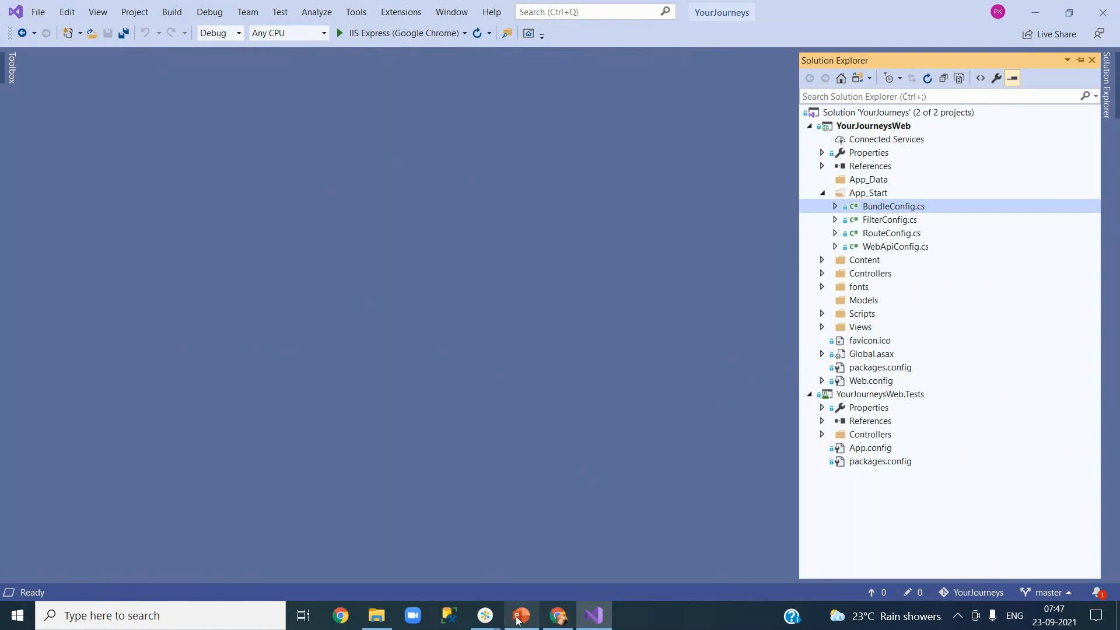
click(558, 616)
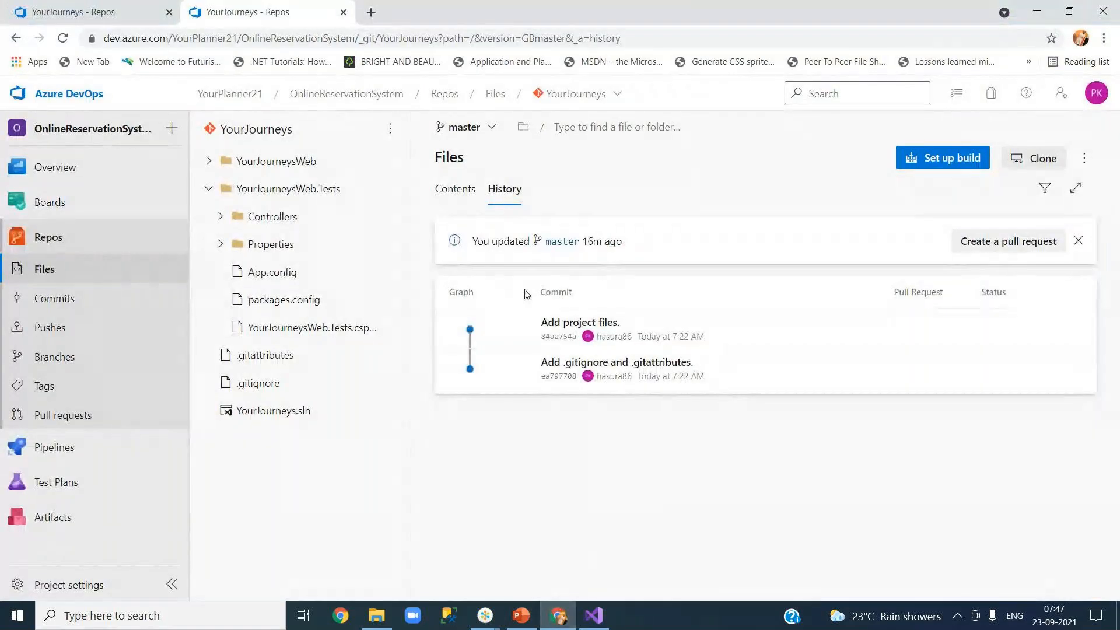
click(554, 617)
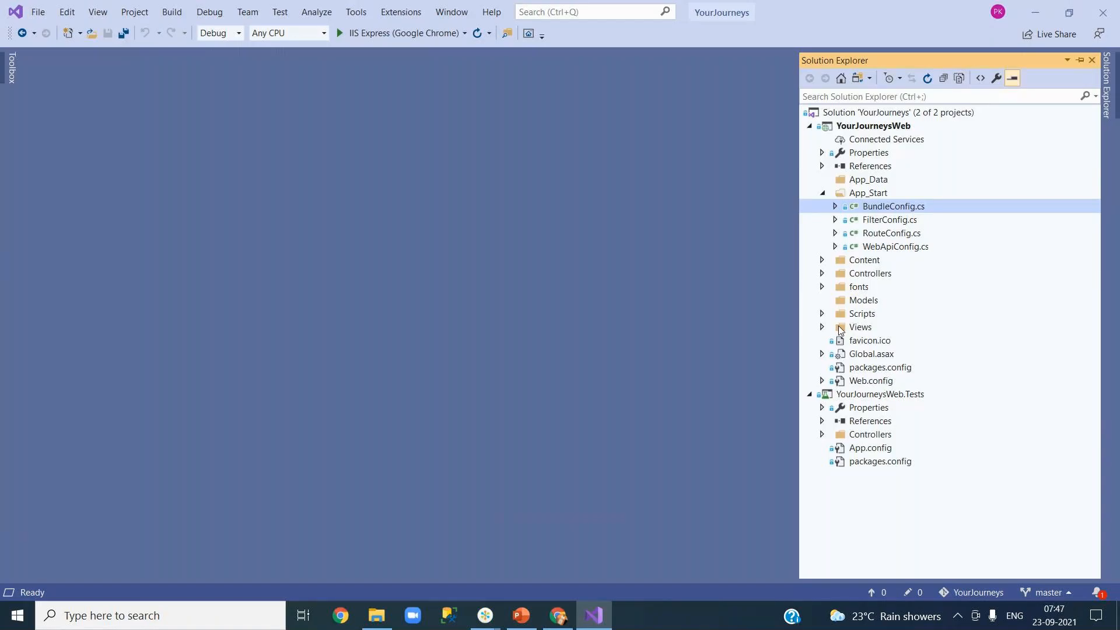
Step: Open Web.config and look over its appSettings, system.web and system.webServer sections
double_click(868, 382)
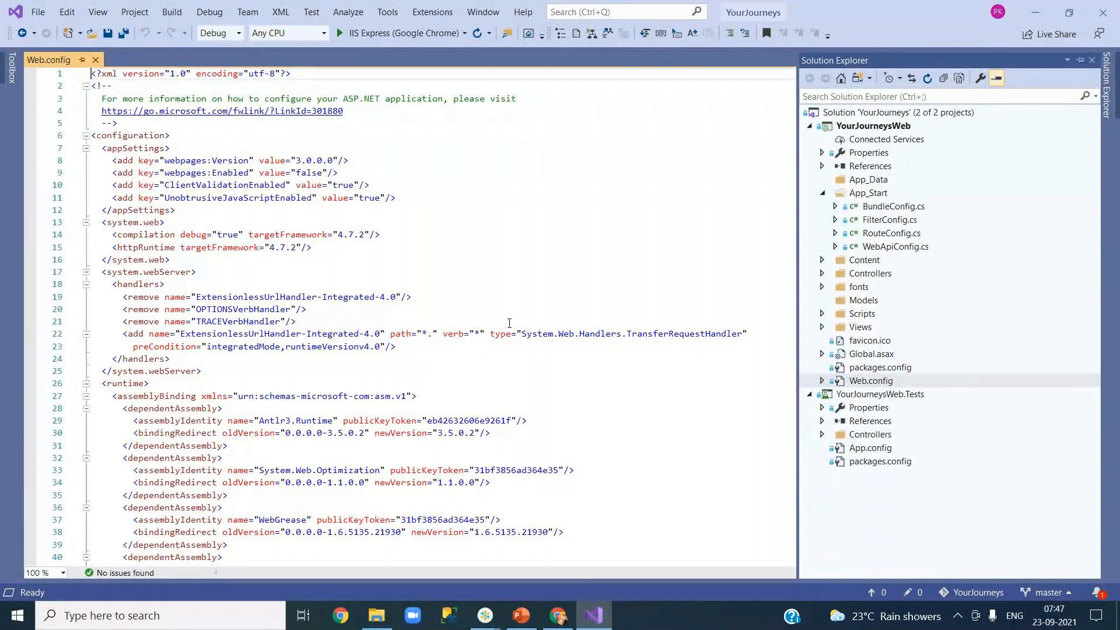
click(1104, 114)
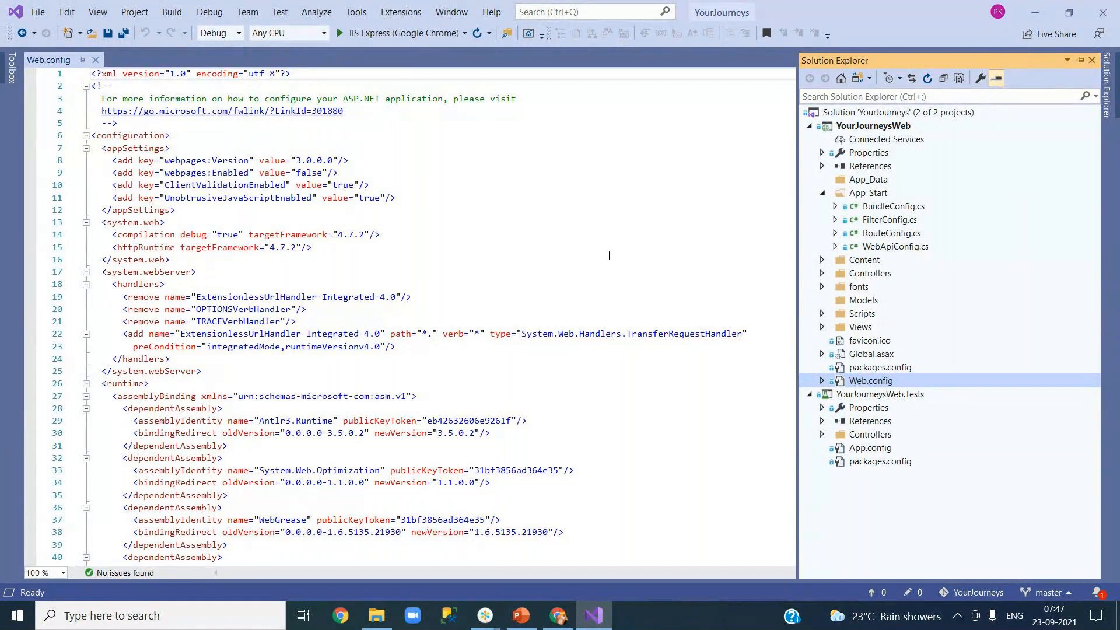
click(323, 272)
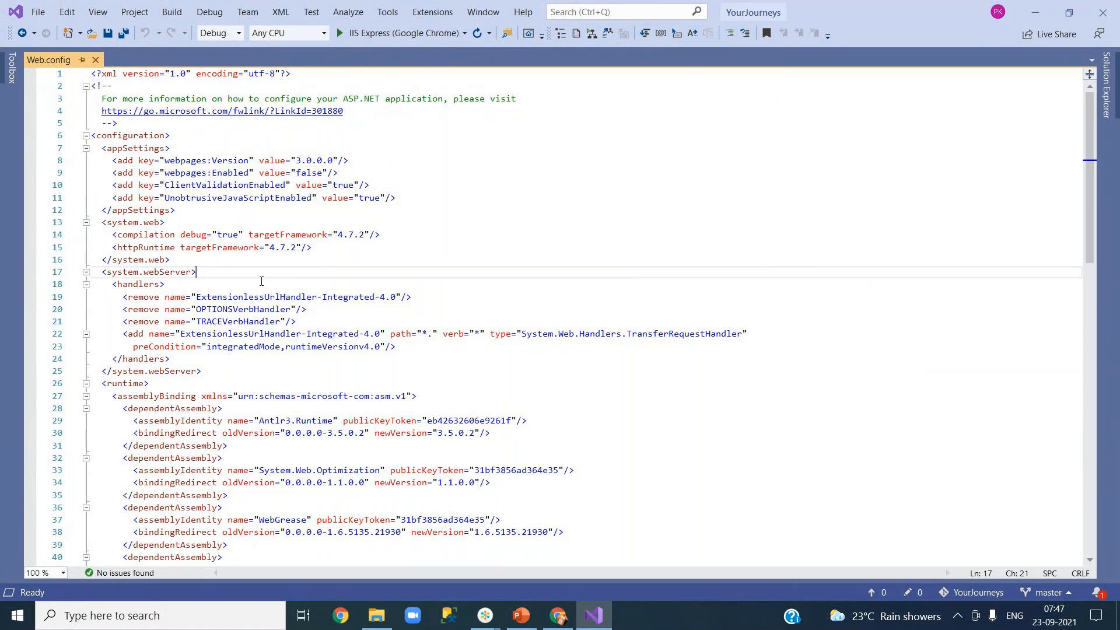
scroll(247, 375, down, 20)
scroll(246, 375, up, 20)
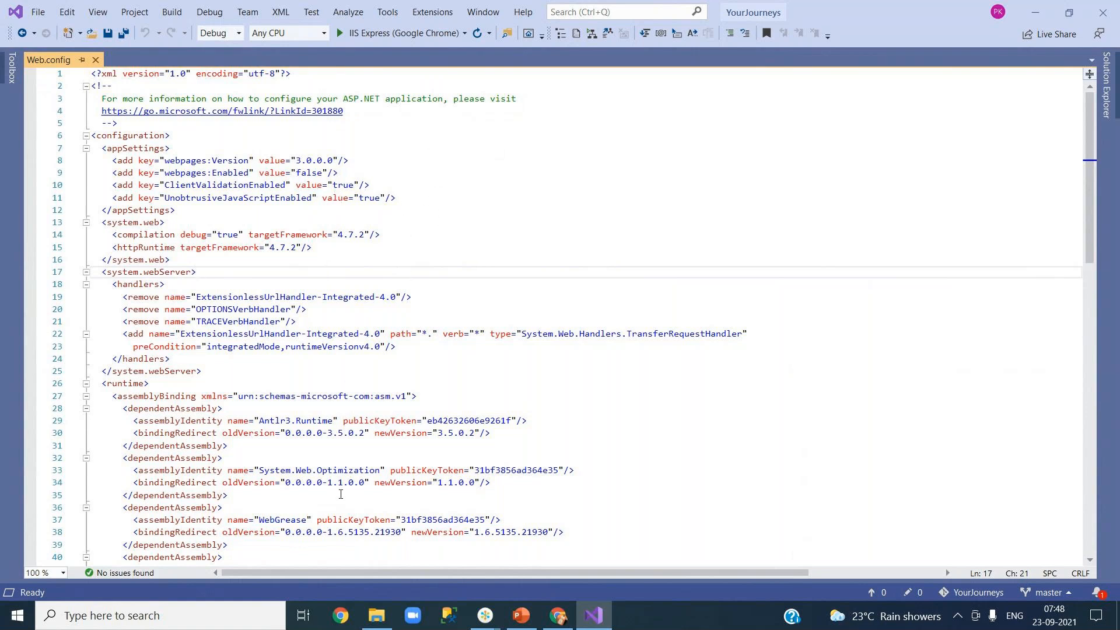
click(562, 617)
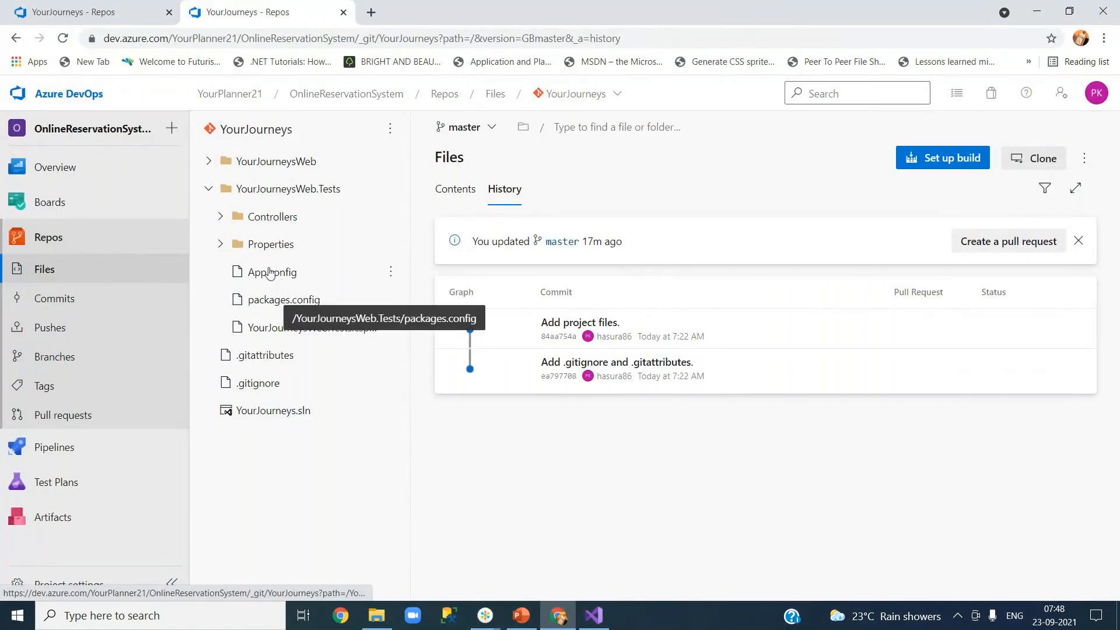
click(208, 161)
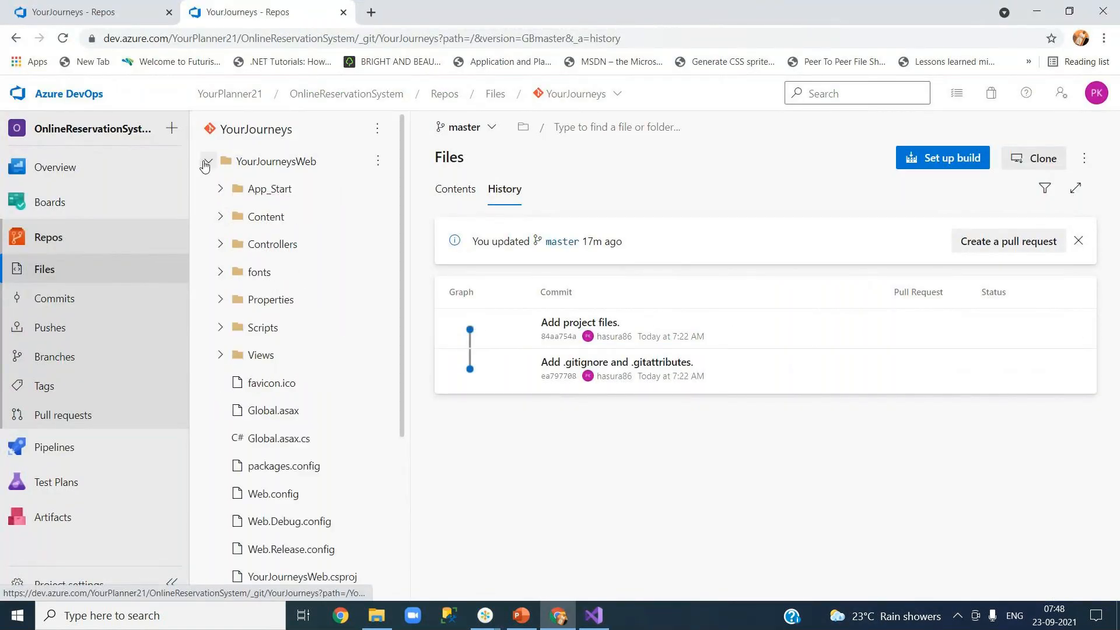
click(1036, 11)
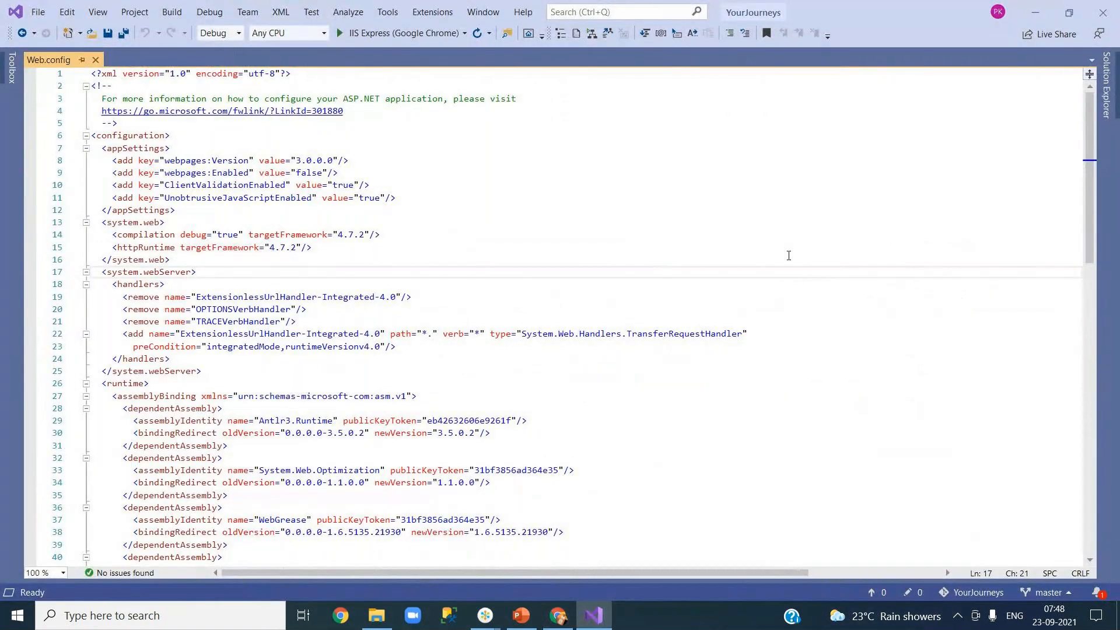
Step: Add the comment '//filter config chagnes for urls' below line 10 of FilterConfig.cs and save
click(1107, 105)
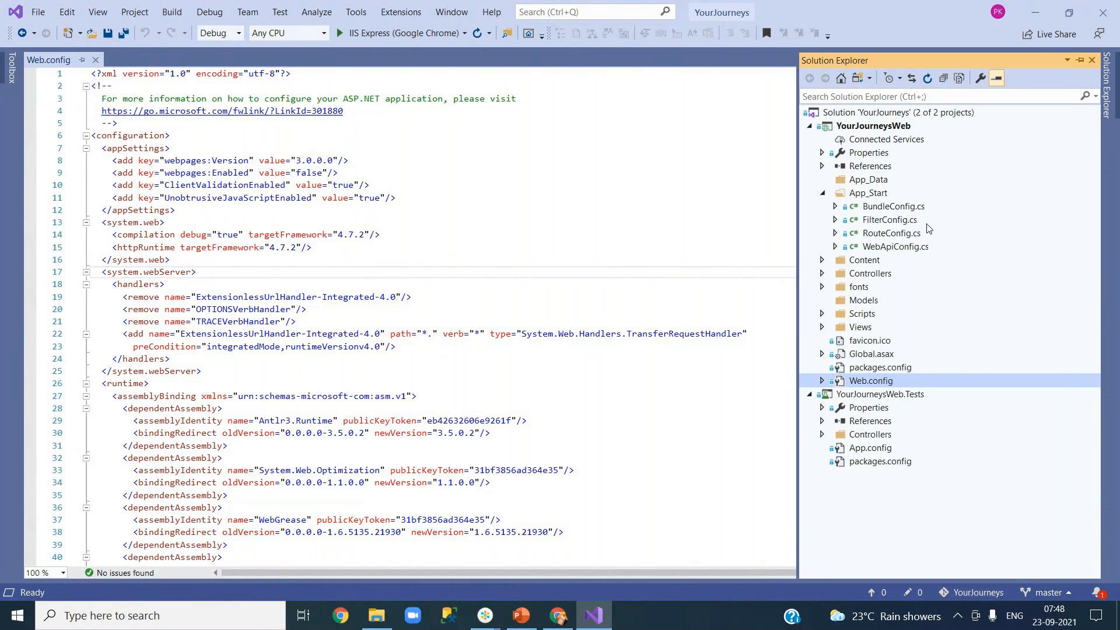
click(891, 225)
double_click(891, 226)
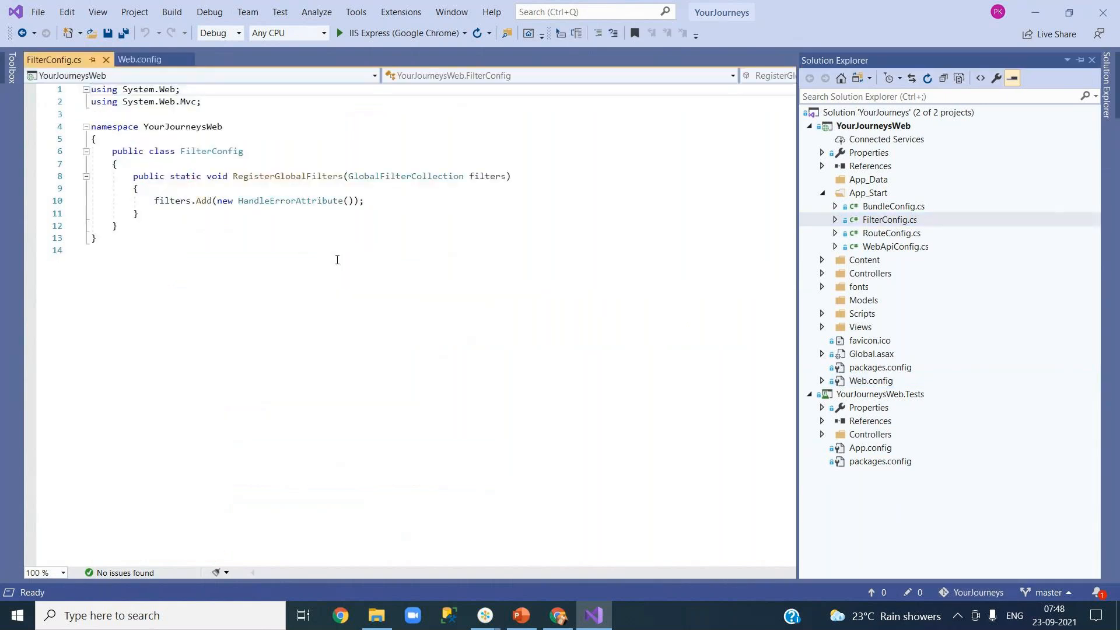
click(417, 200)
key(Return)
key(Return)
text(//)
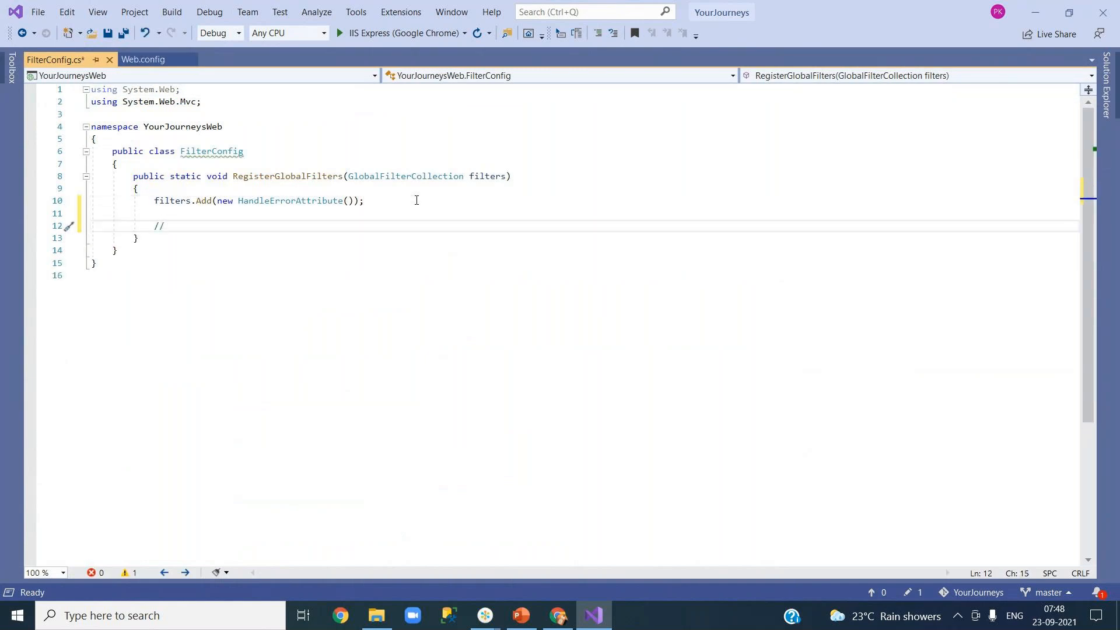
text(filter config chagnes for urls)
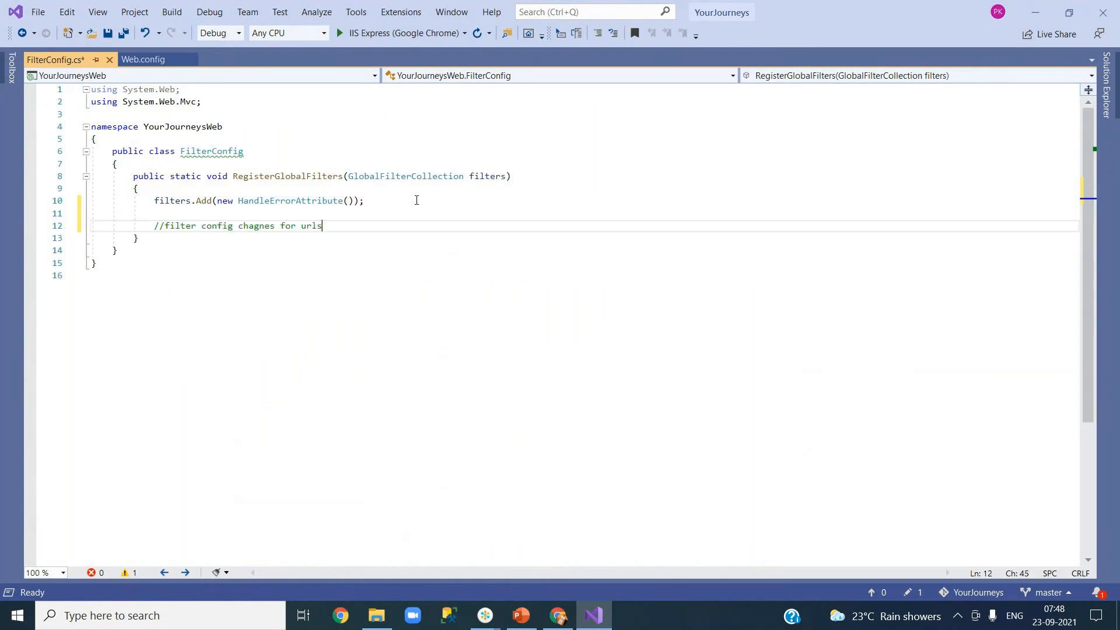
key(ctrl+s)
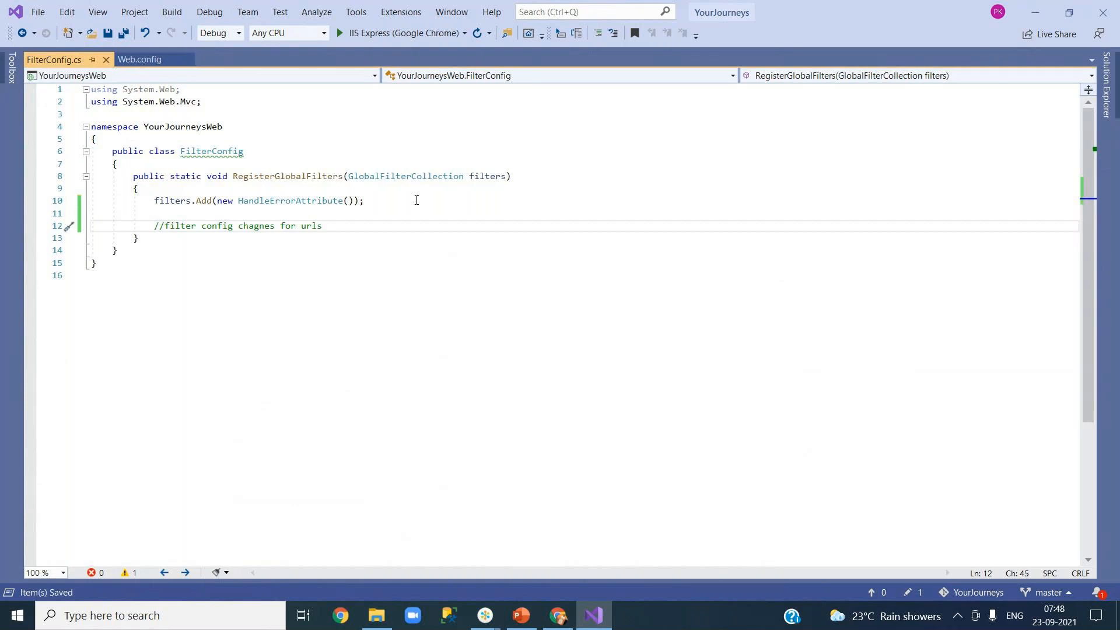
Step: Append 'addded today' to the routes comment in WebApiConfig.cs and save
click(1109, 95)
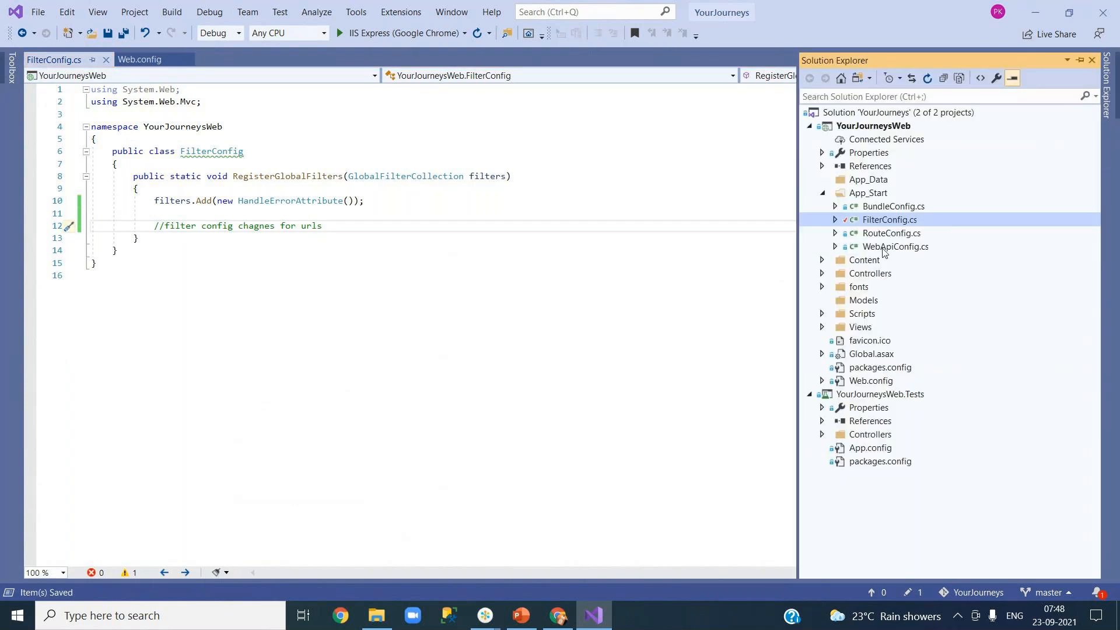
double_click(895, 246)
click(266, 251)
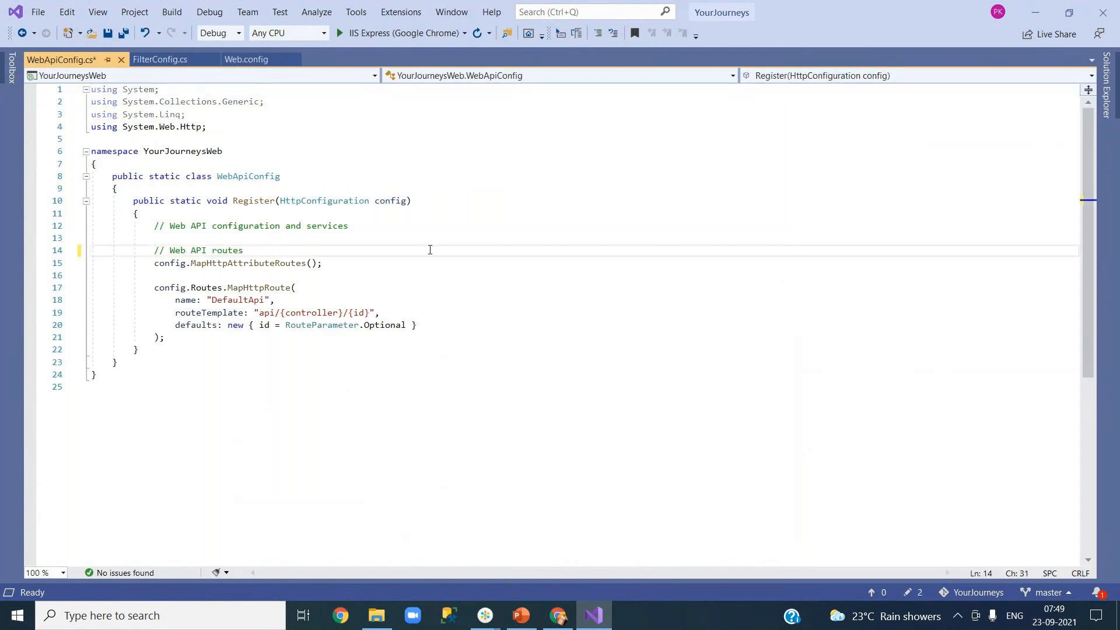
text(addded today)
key(ctrl+s)
Step: Add 'for search functionalities' to HomeController.cs's About message on line 18 and save
click(1106, 94)
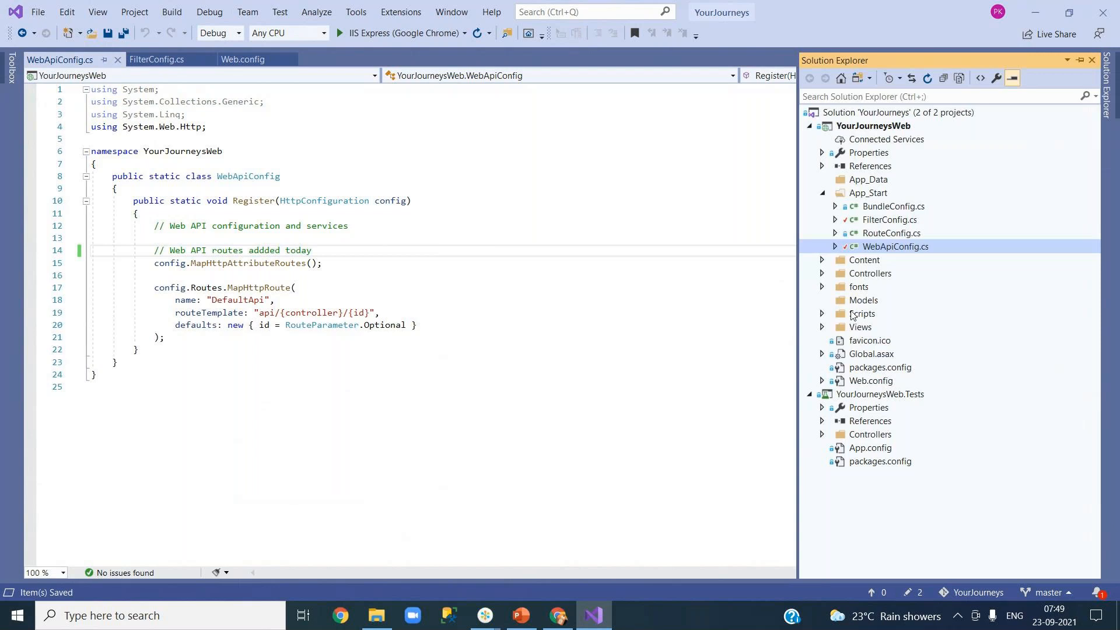
click(822, 273)
double_click(885, 288)
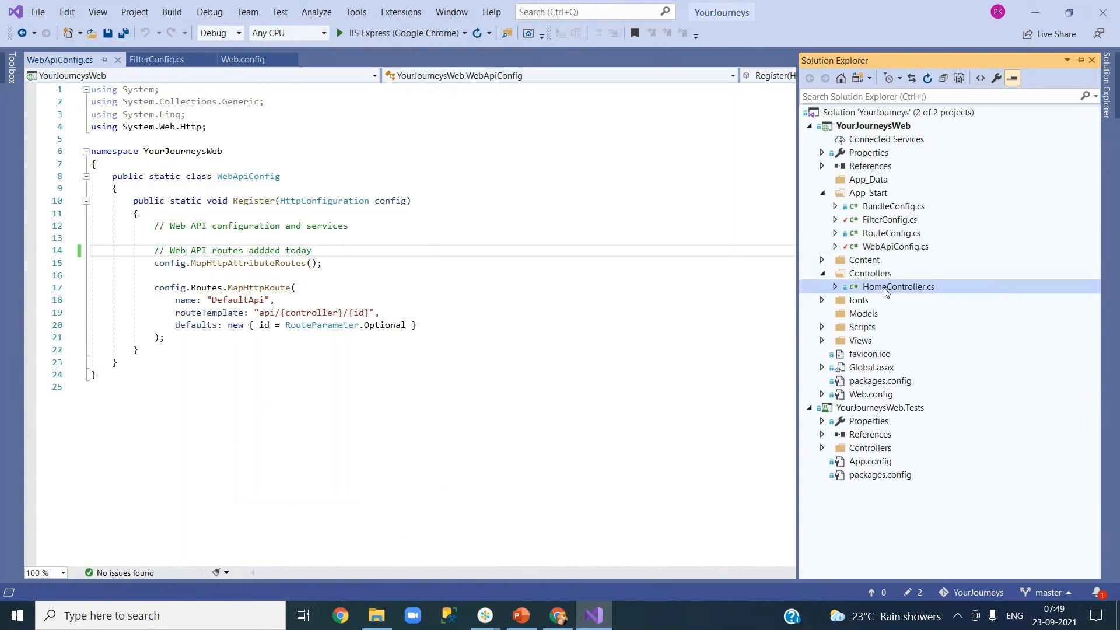
click(429, 300)
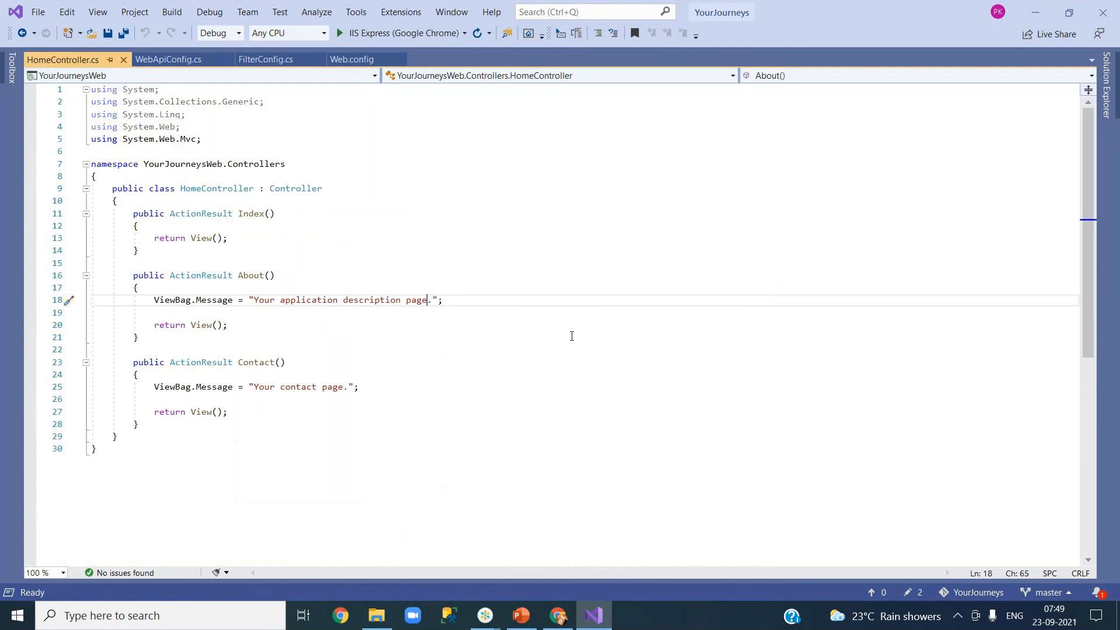
text(for )
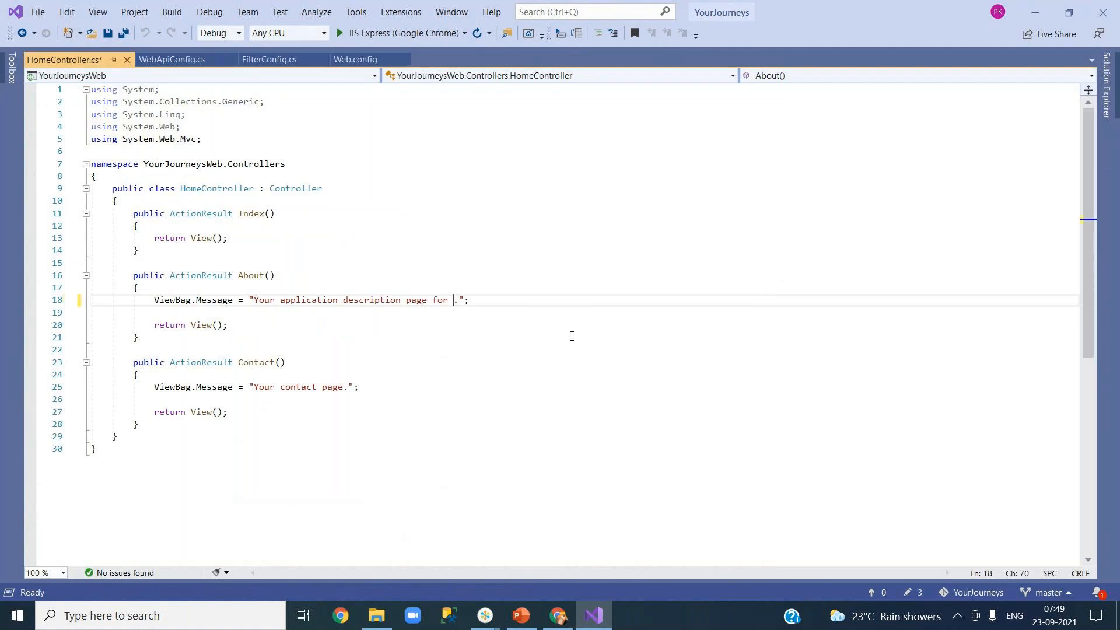
text(ho)
key(BackSpace)
key(BackSpace)
text(search functionalities)
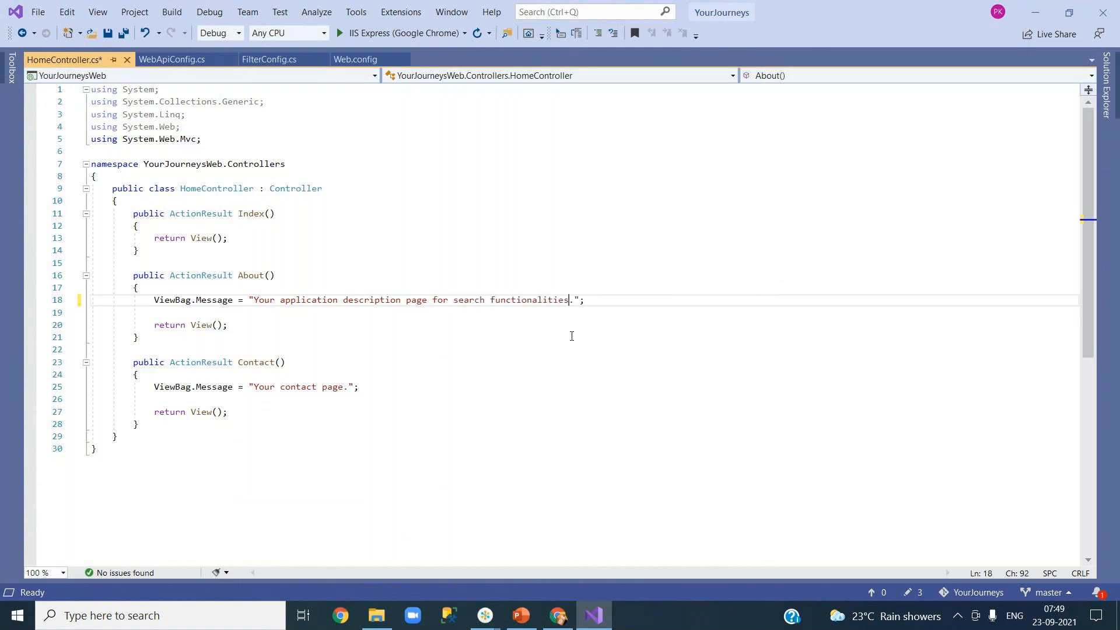
key(ctrl+s)
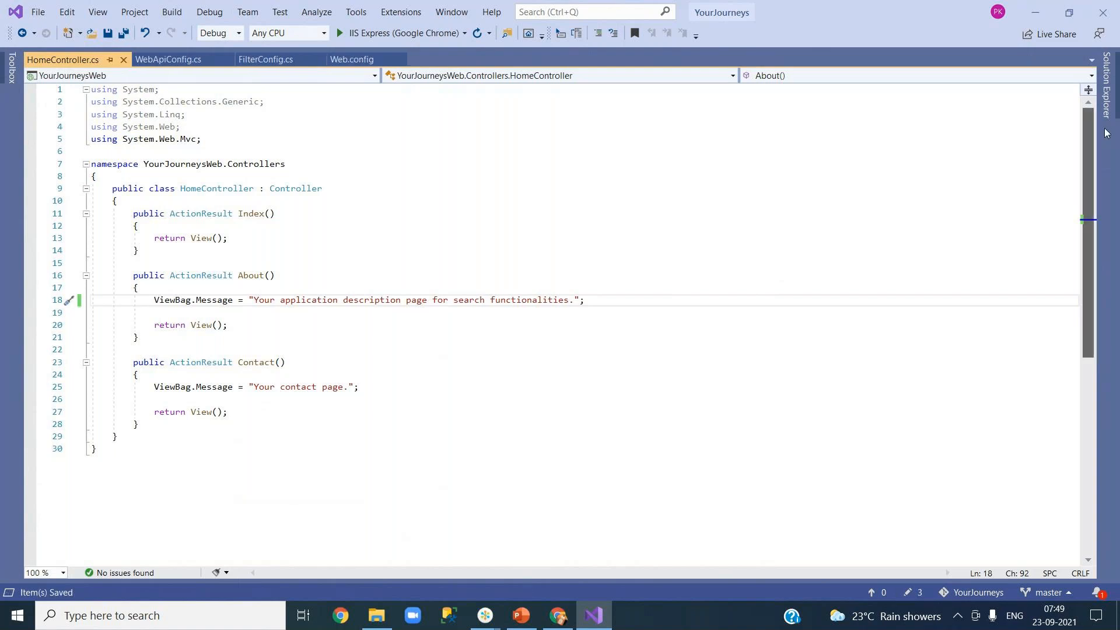
click(1109, 99)
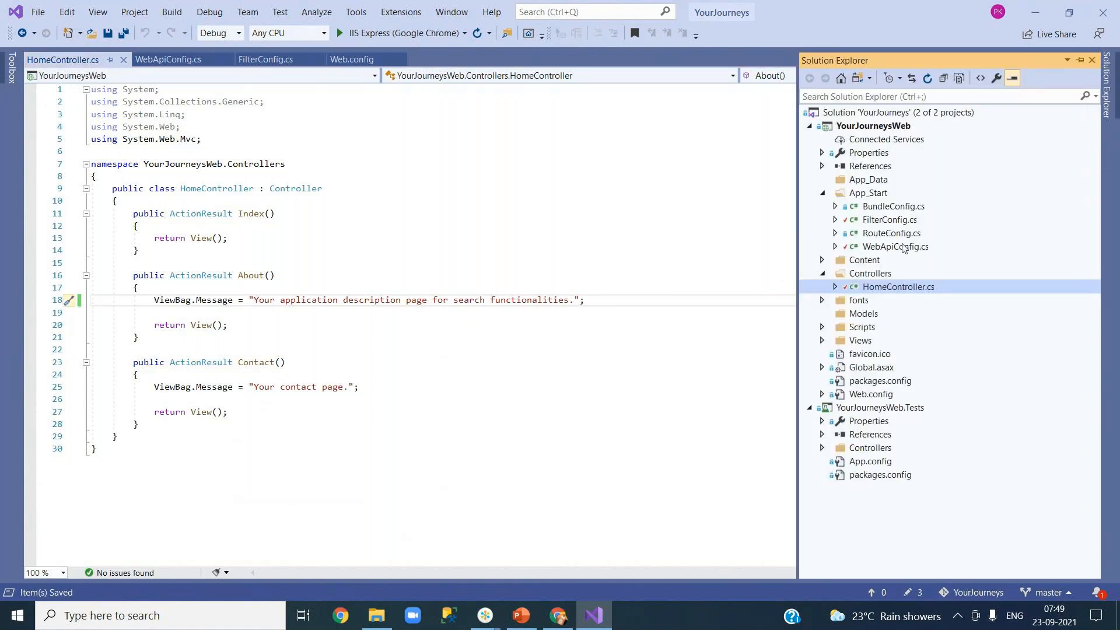
Step: Start a commit of the pending changes from FilterConfig.cs's context menu
click(868, 127)
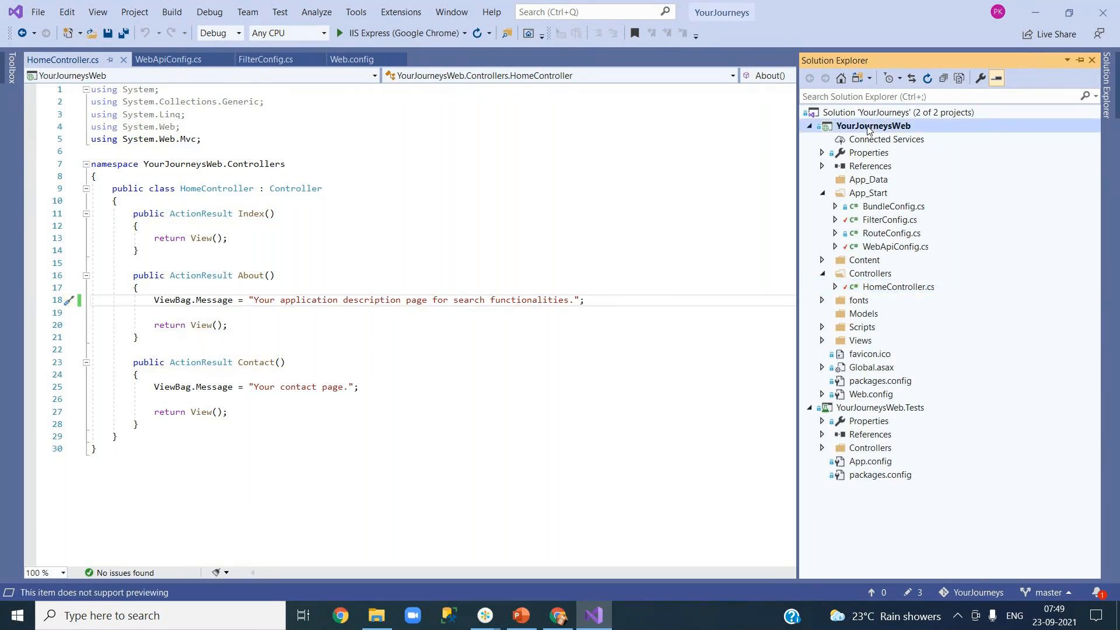
right_click(869, 130)
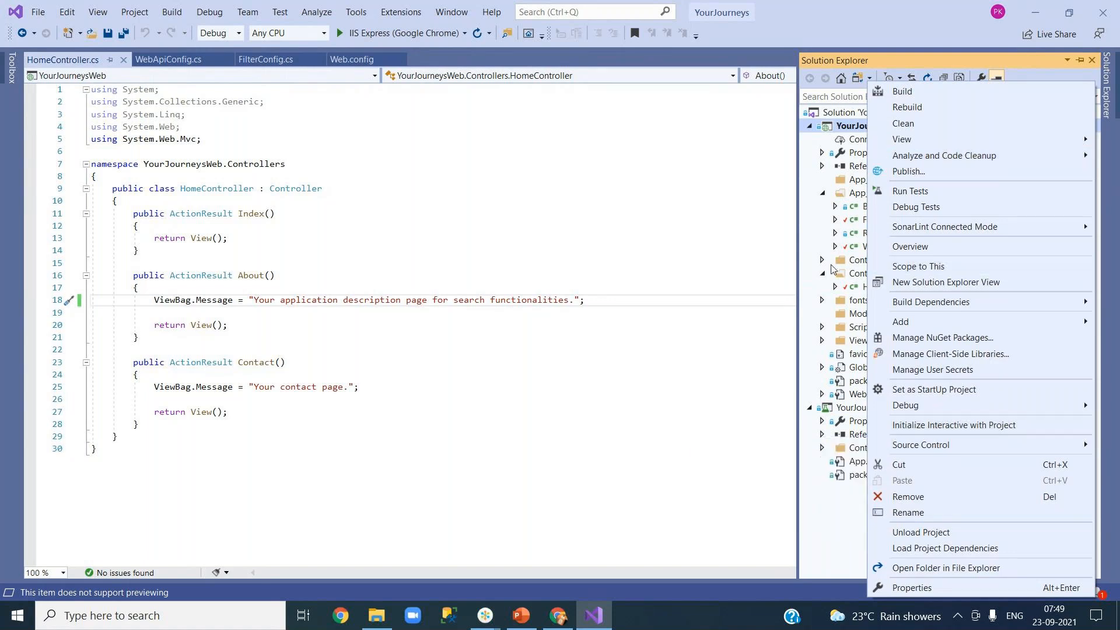
click(836, 451)
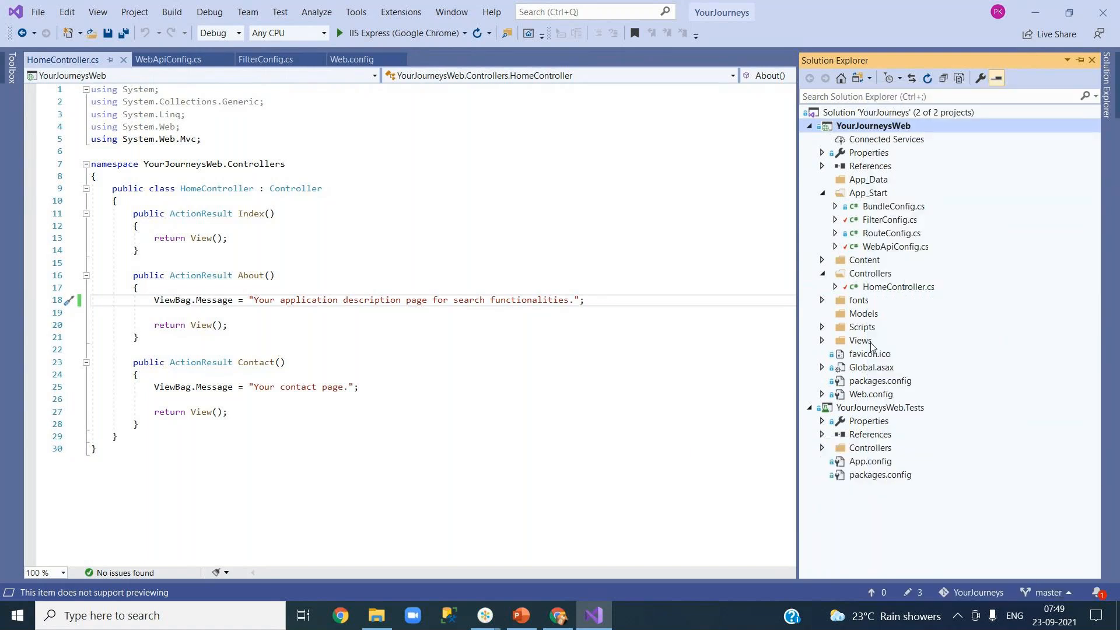
click(868, 209)
click(857, 222)
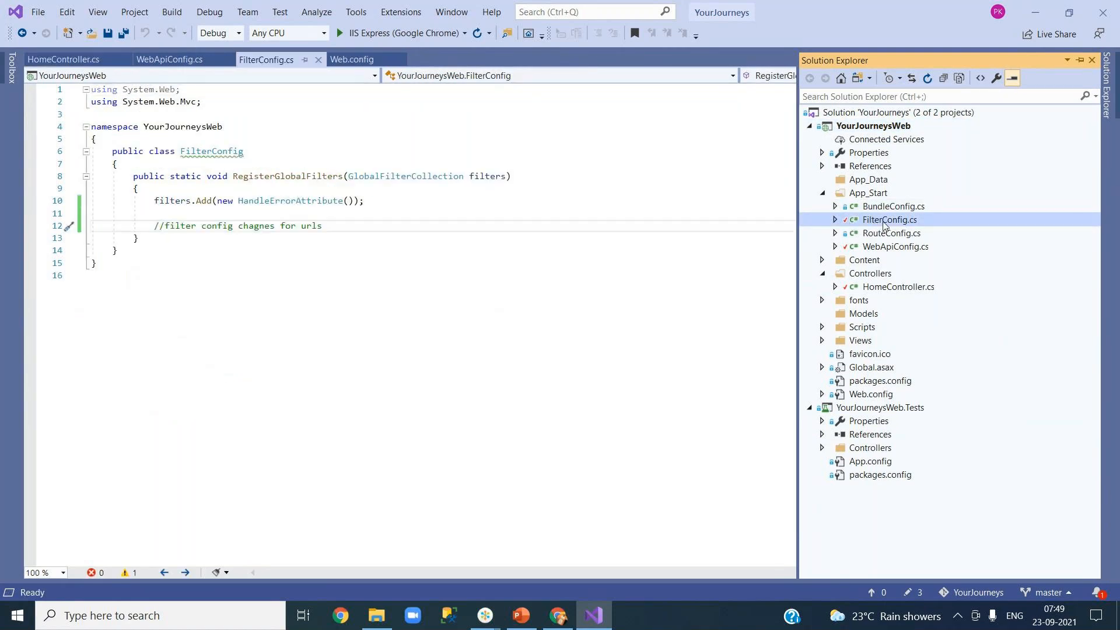
right_click(885, 224)
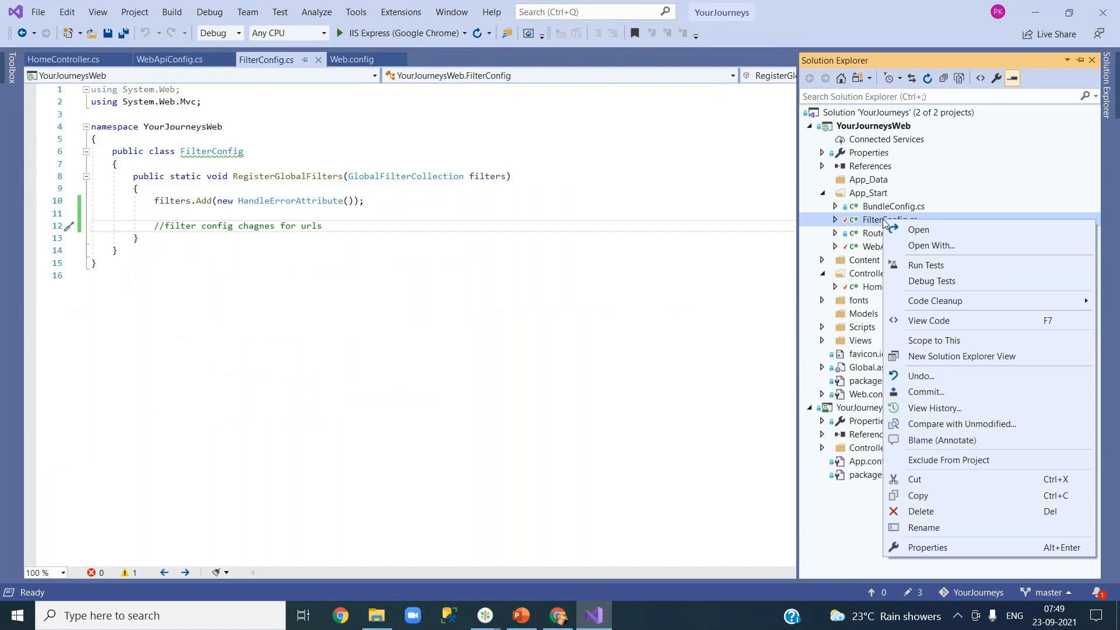
click(939, 392)
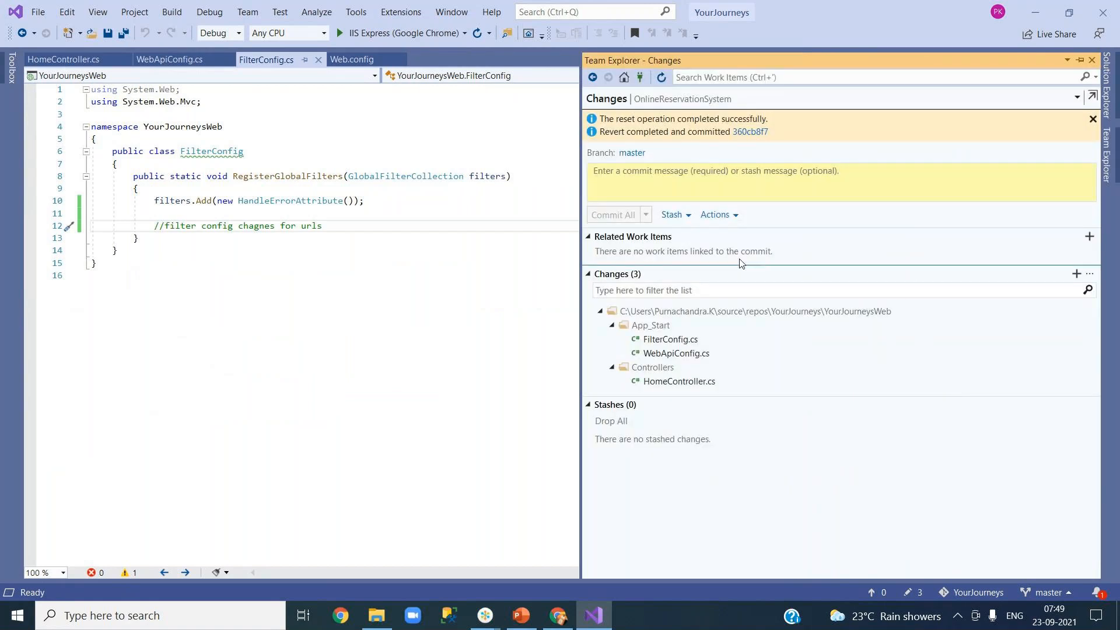
Step: Enter the message 'route changes for search functionality' and Commit All and Push
click(673, 182)
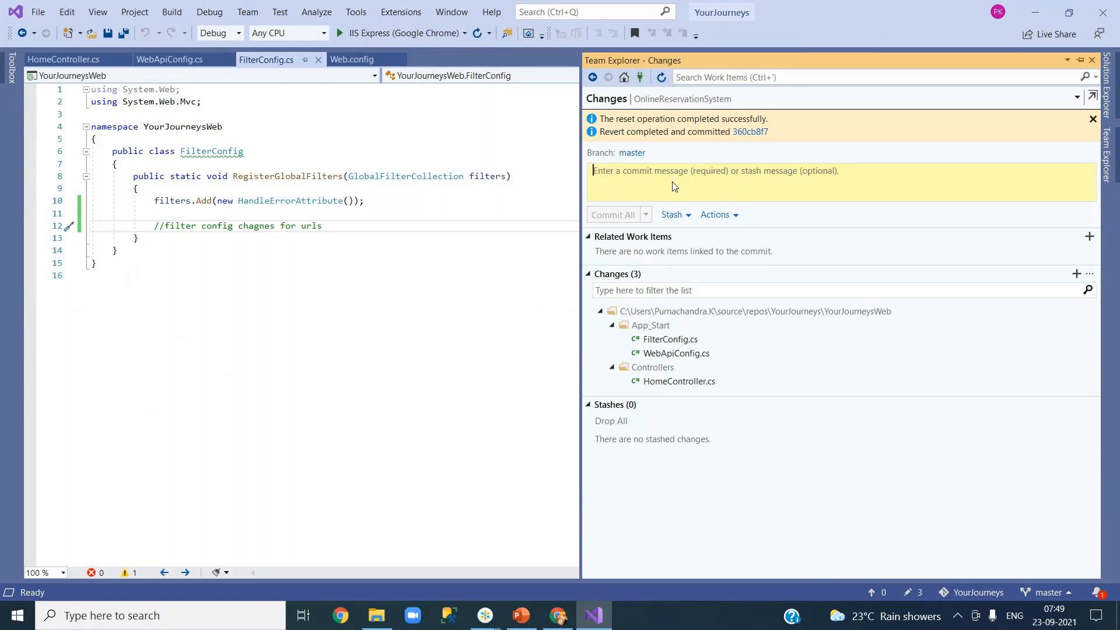
text(route changs)
key(BackSpace)
text(es for search functi)
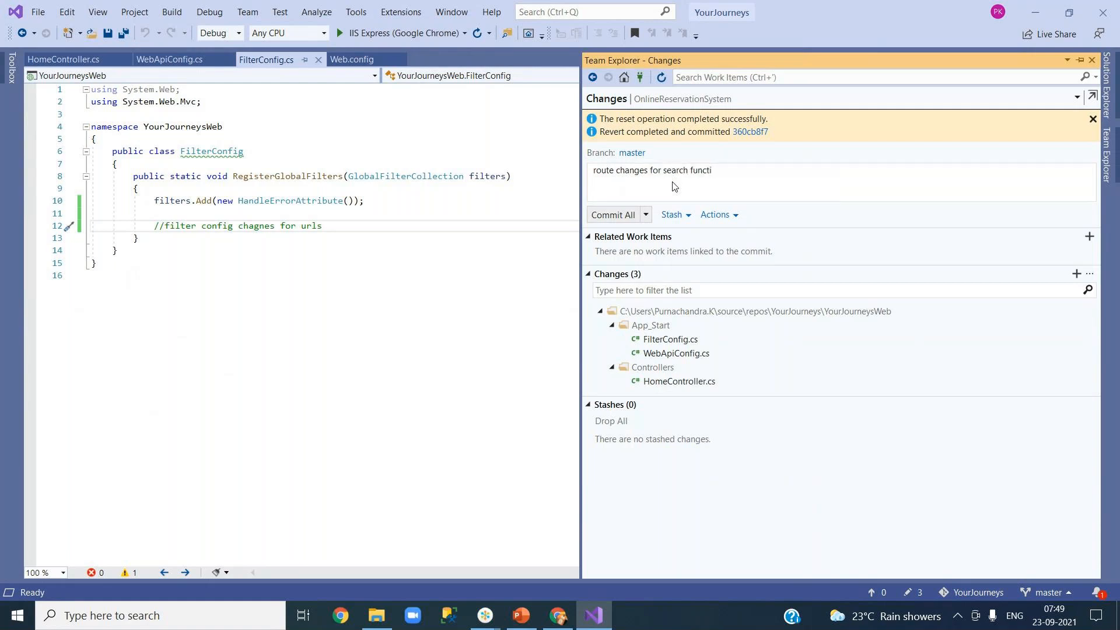
text(onality)
click(646, 216)
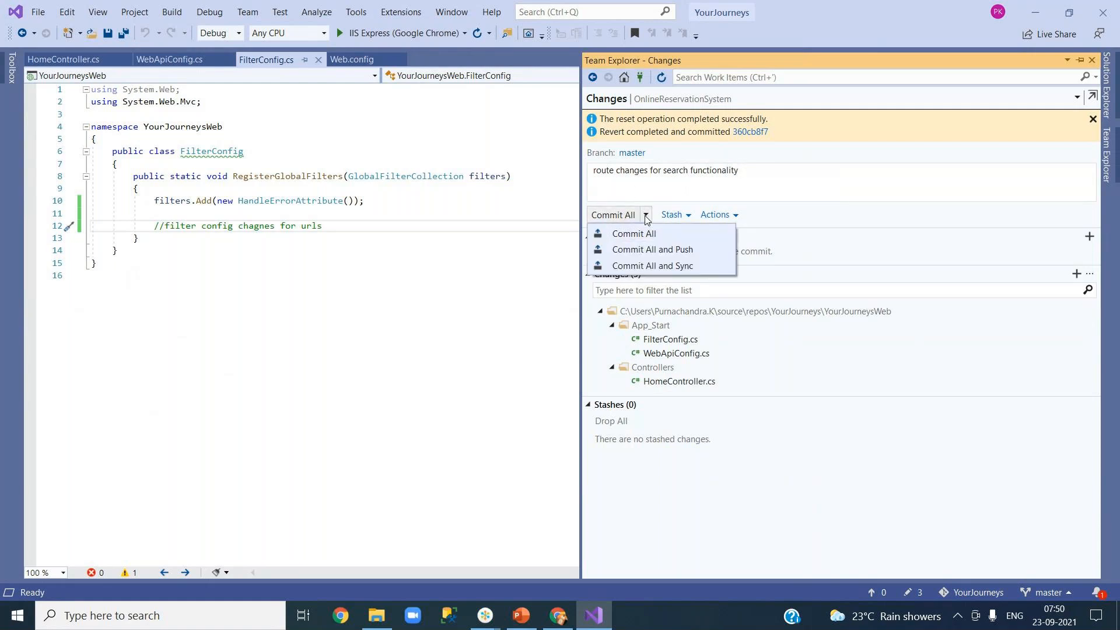
click(653, 250)
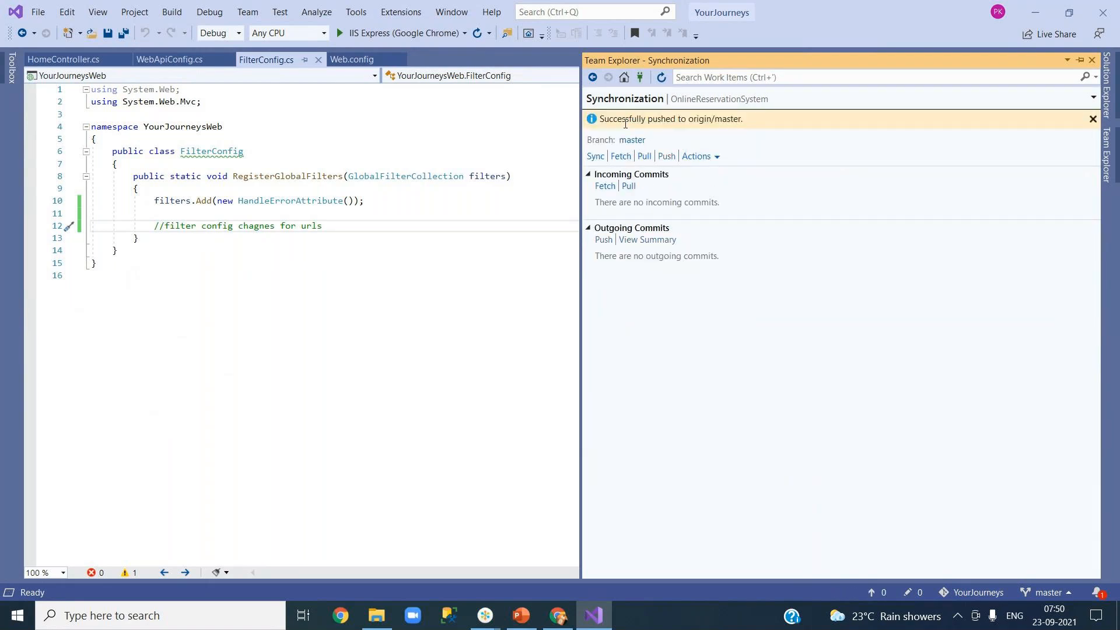
Step: Check the pushed branch origin/master and switch to the Azure DevOps repo page
drag(688, 120, 748, 120)
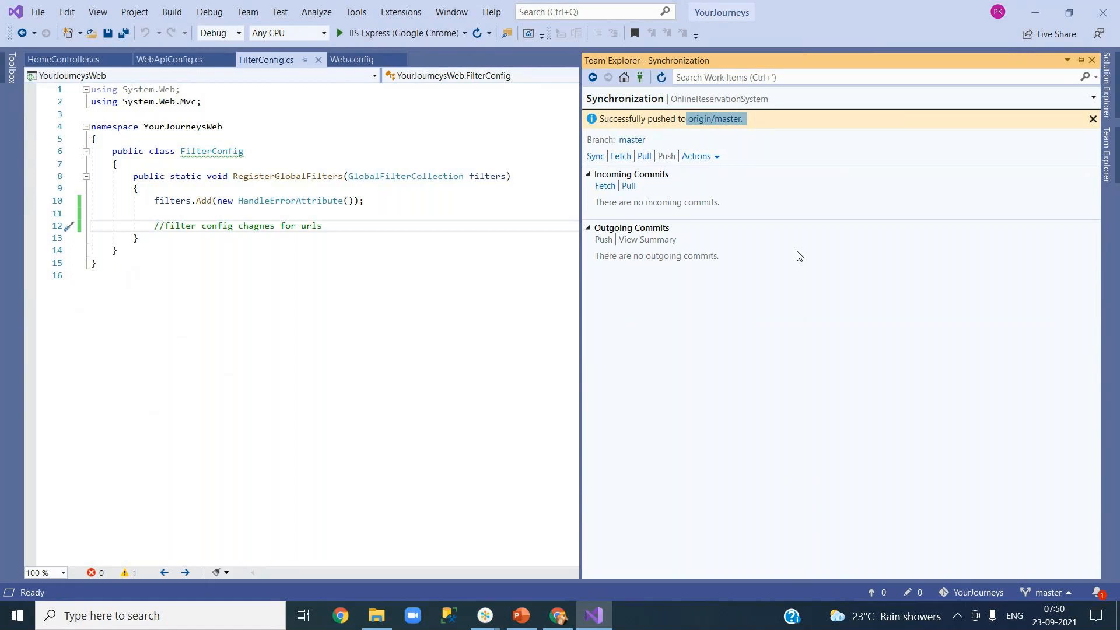
double_click(693, 120)
click(558, 617)
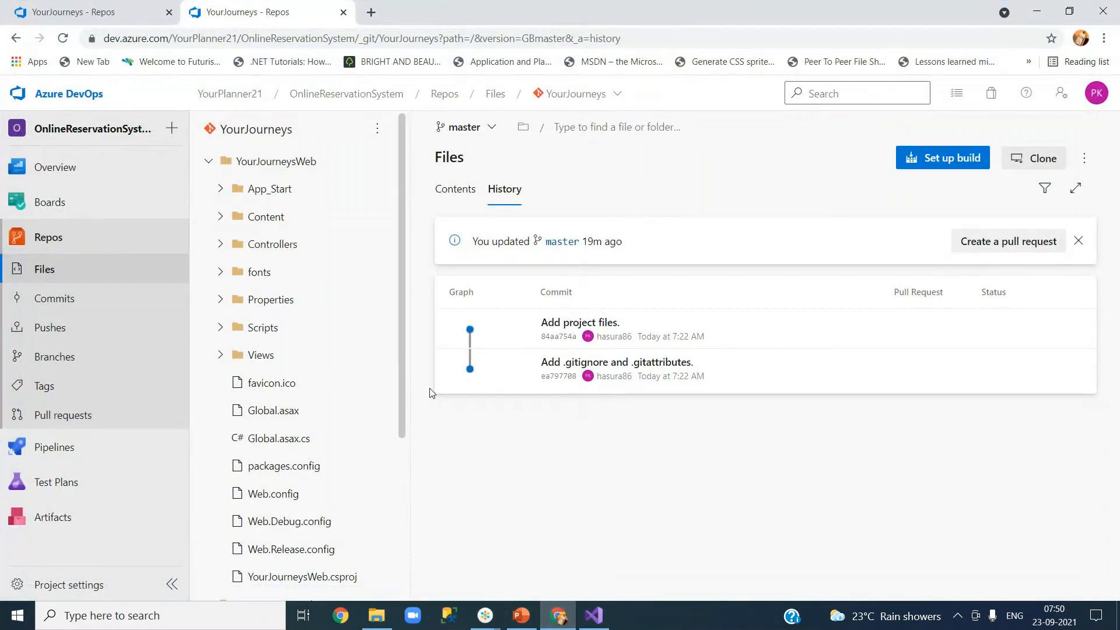
Step: Reload the repo history and open the 'route changes for search functionality' commit
click(63, 39)
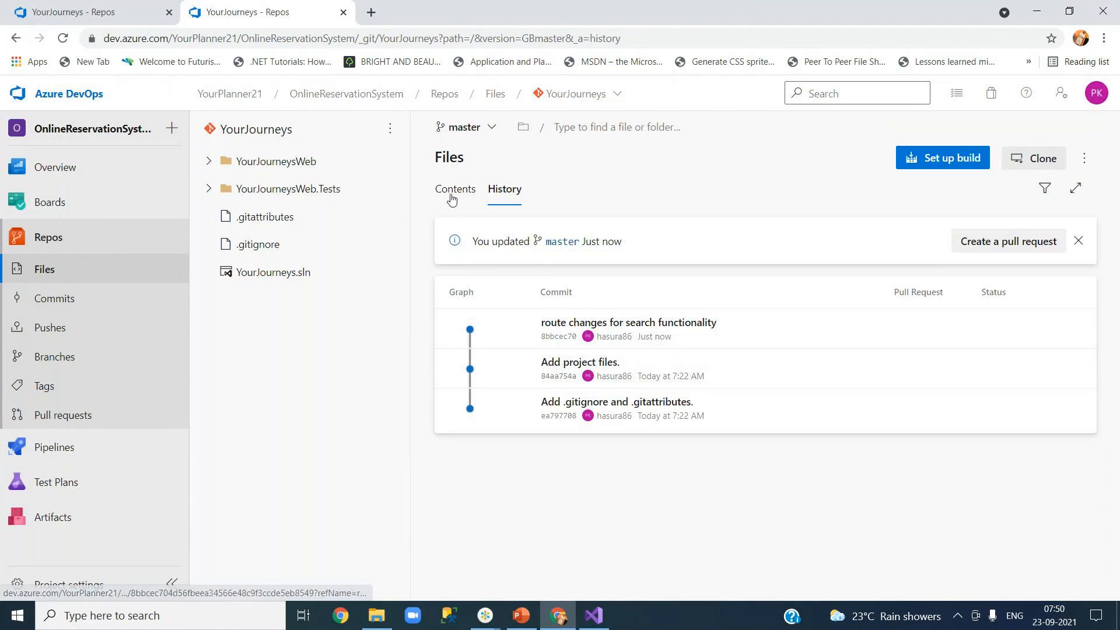
click(451, 198)
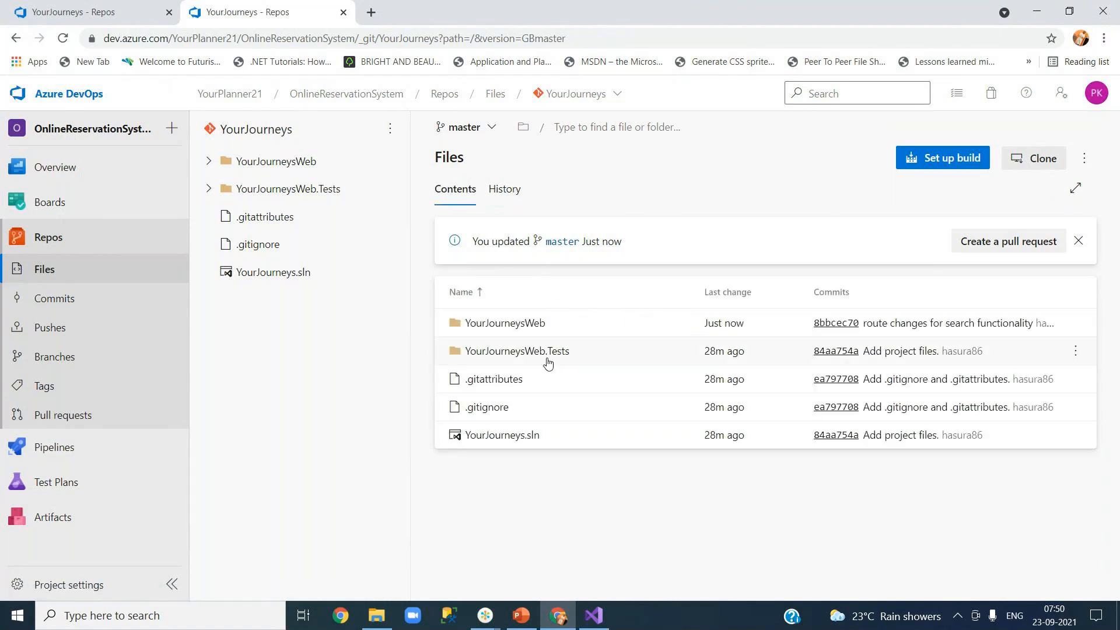
click(501, 196)
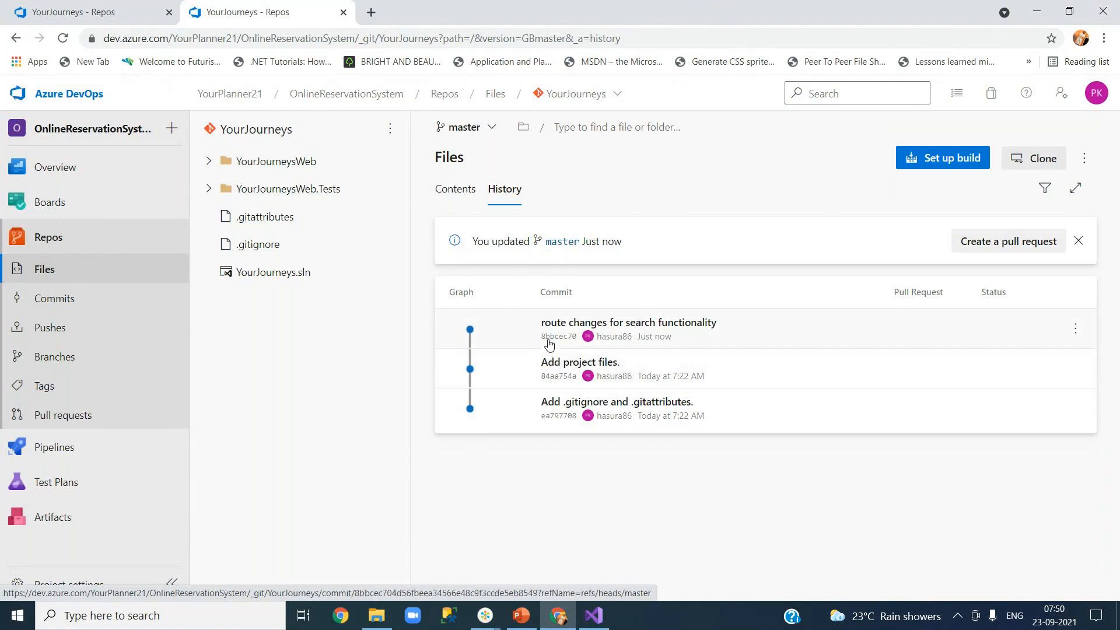
click(690, 343)
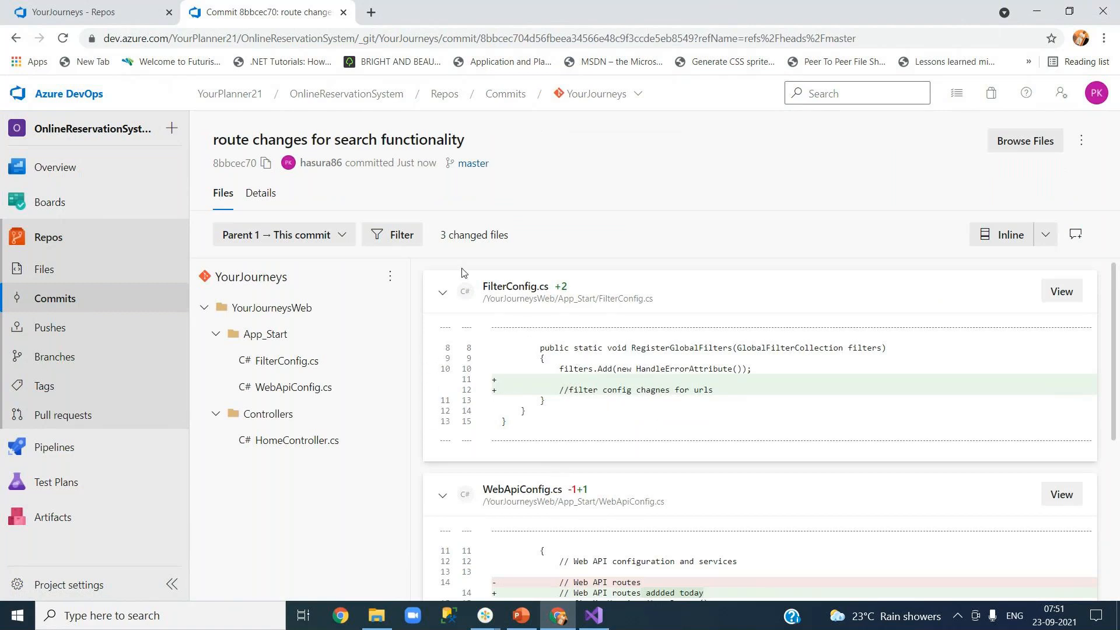
Step: Review the commit's three changed-file diffs, highlighting the added search-functionality wording, then view its Details
drag(442, 235, 512, 234)
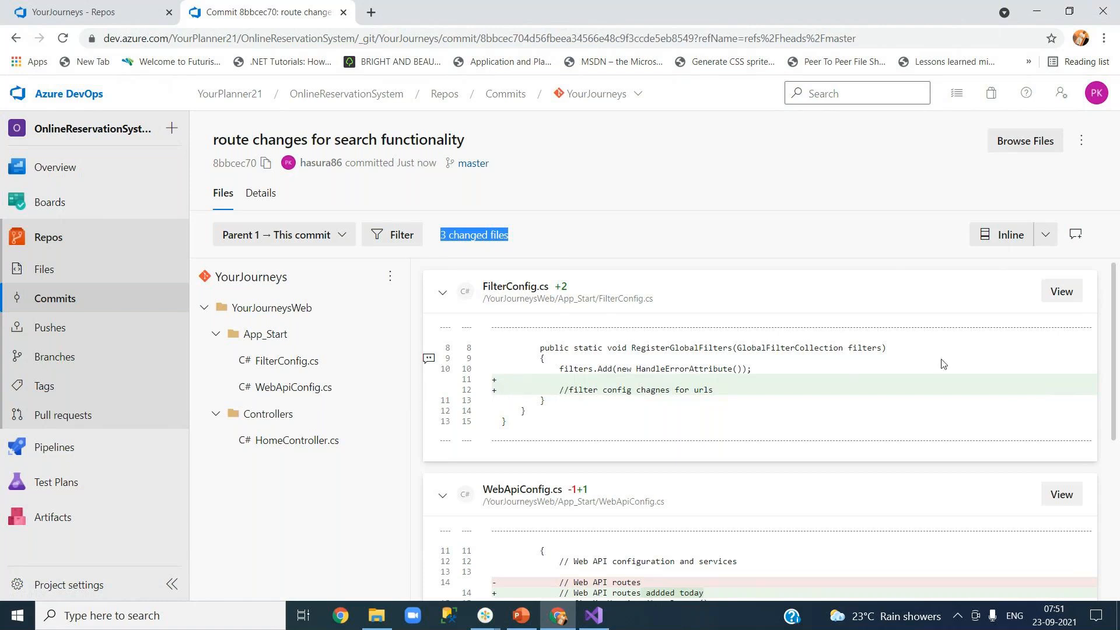
drag(1115, 390, 1117, 502)
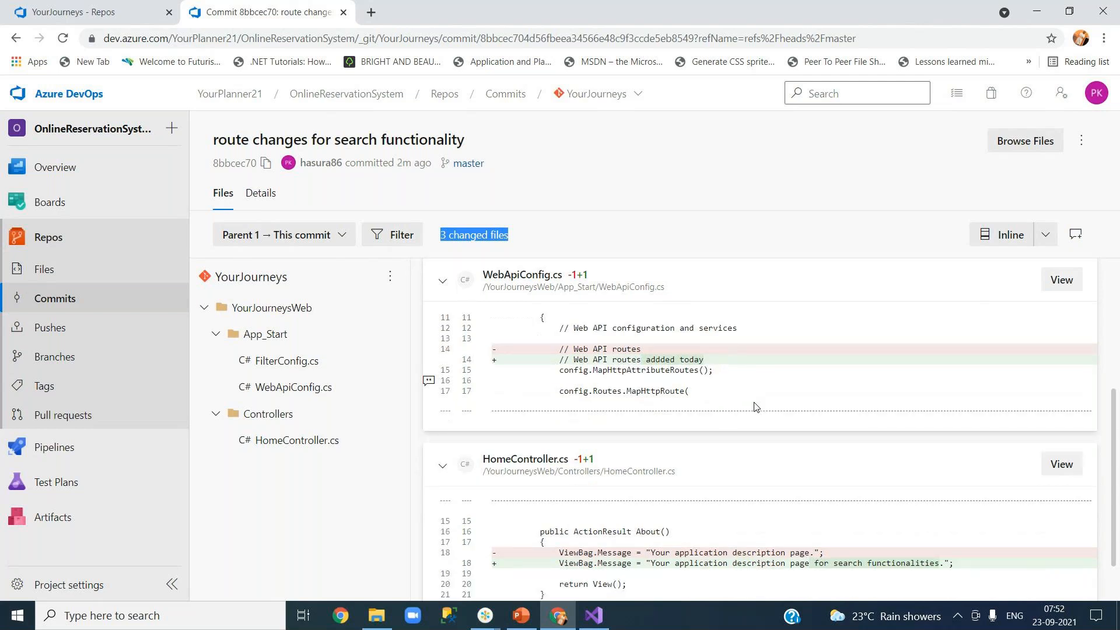
scroll(755, 407, down, 2)
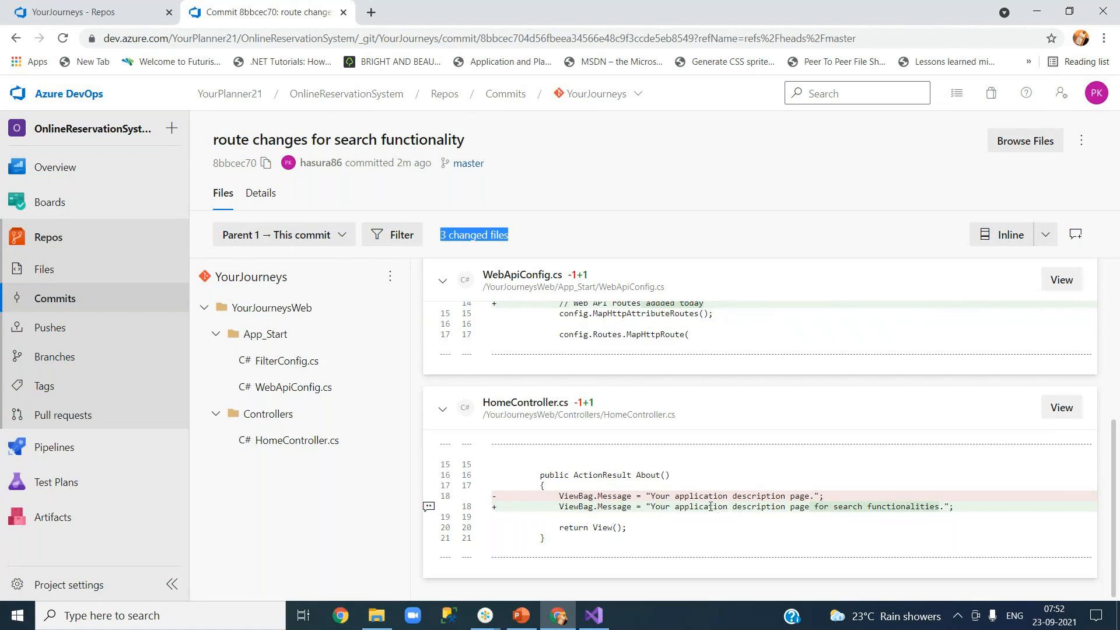
drag(815, 507, 939, 506)
click(812, 495)
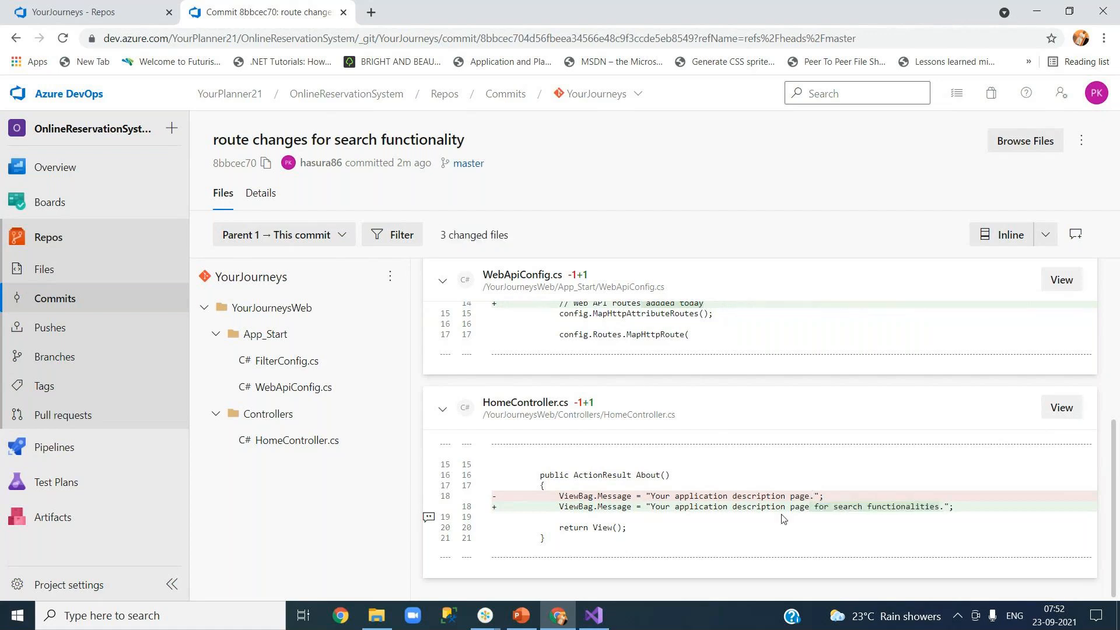
scroll(684, 479, up, 4)
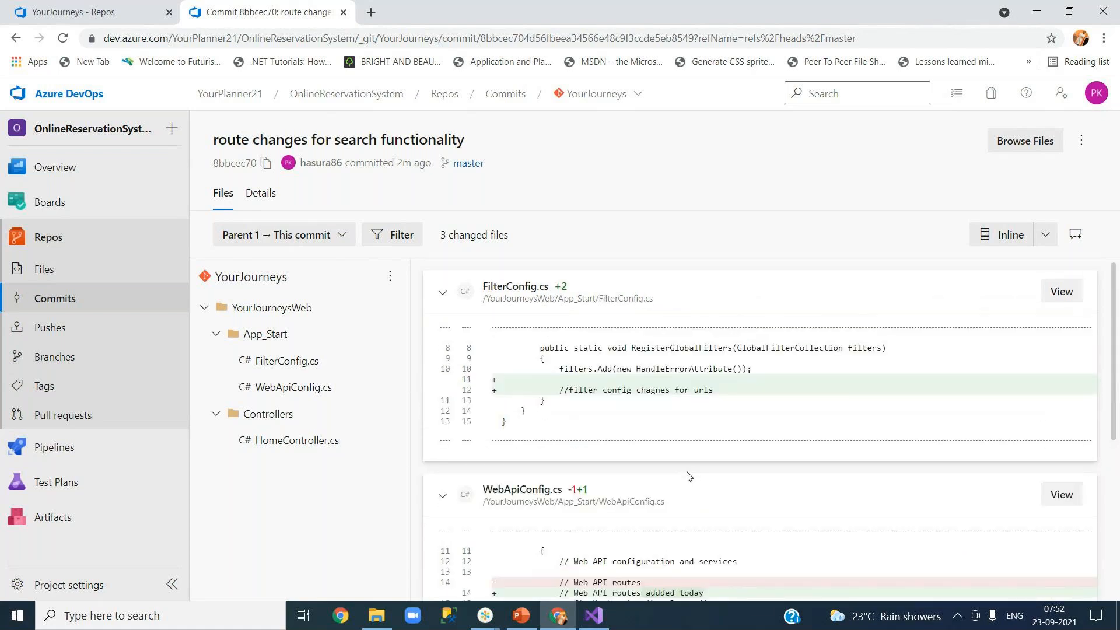
click(258, 201)
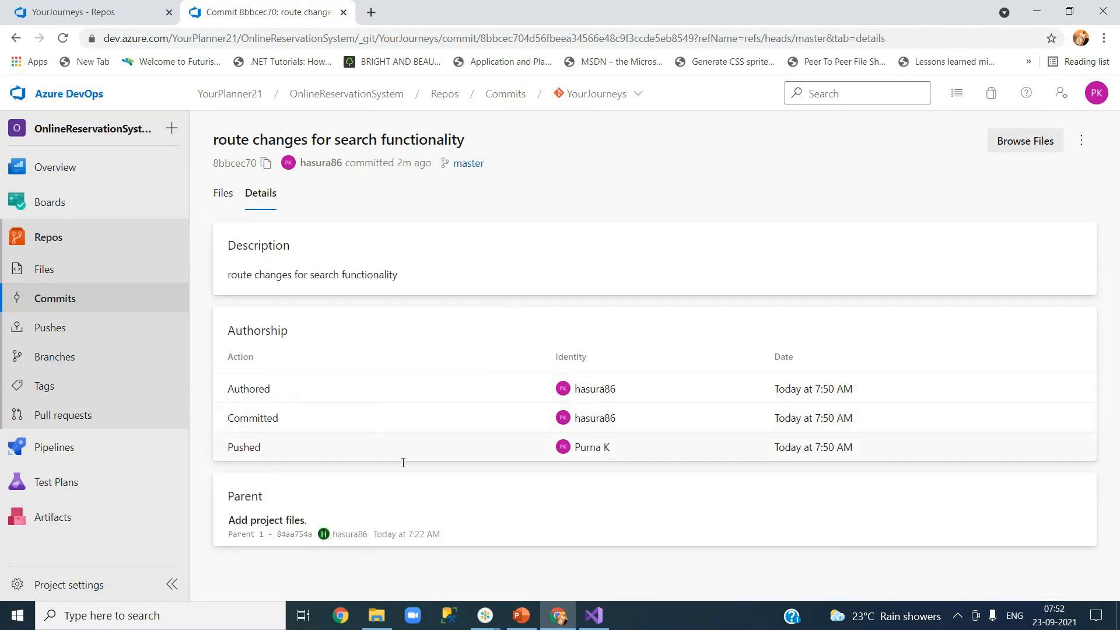
Step: Go back to the commit's changed files, then to the YourJourneys repository's Files listing
click(224, 199)
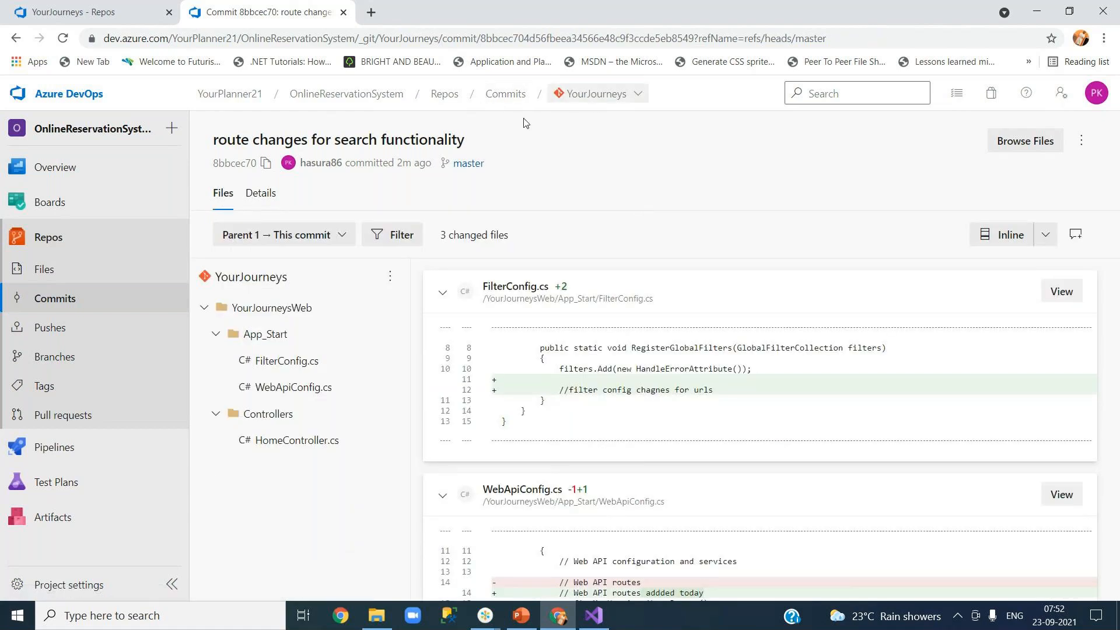
click(53, 272)
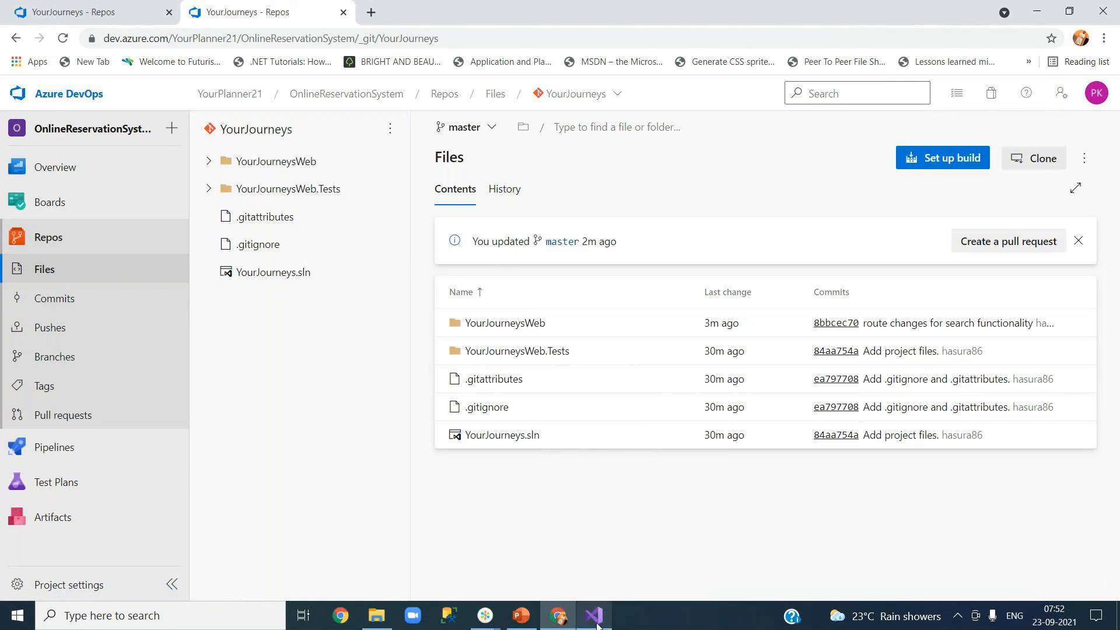
mouse_move(596, 623)
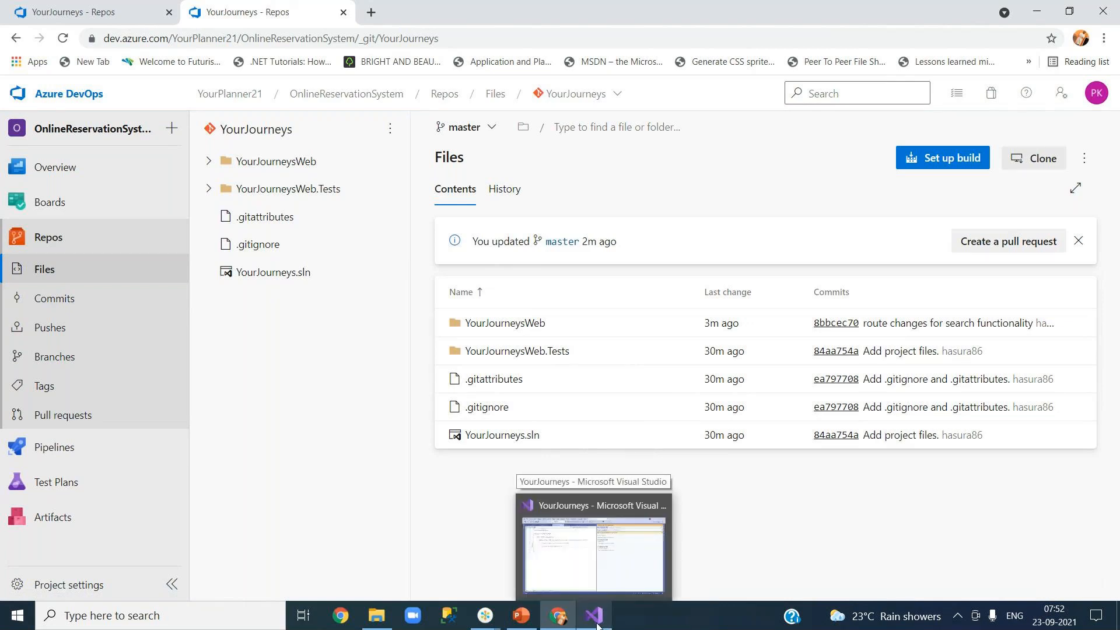
Step: Switch to Visual Studio's Synchronization page confirming the push to origin/master
click(597, 623)
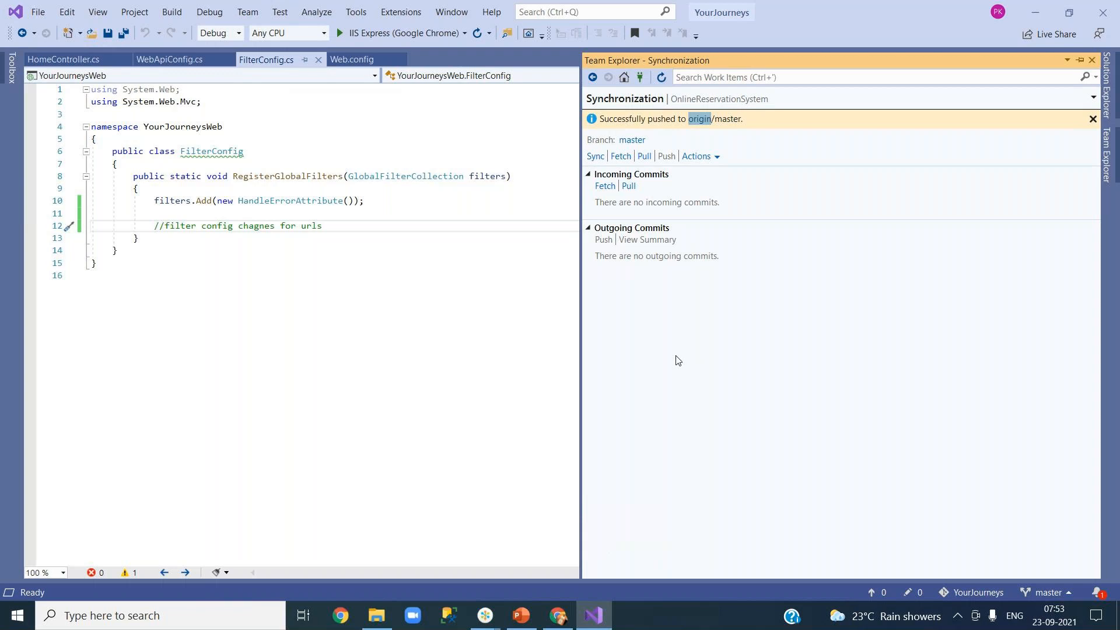
Step: Return to Azure DevOps and open YourJourneysWeb > Controllers > HomeController.cs on master
click(559, 616)
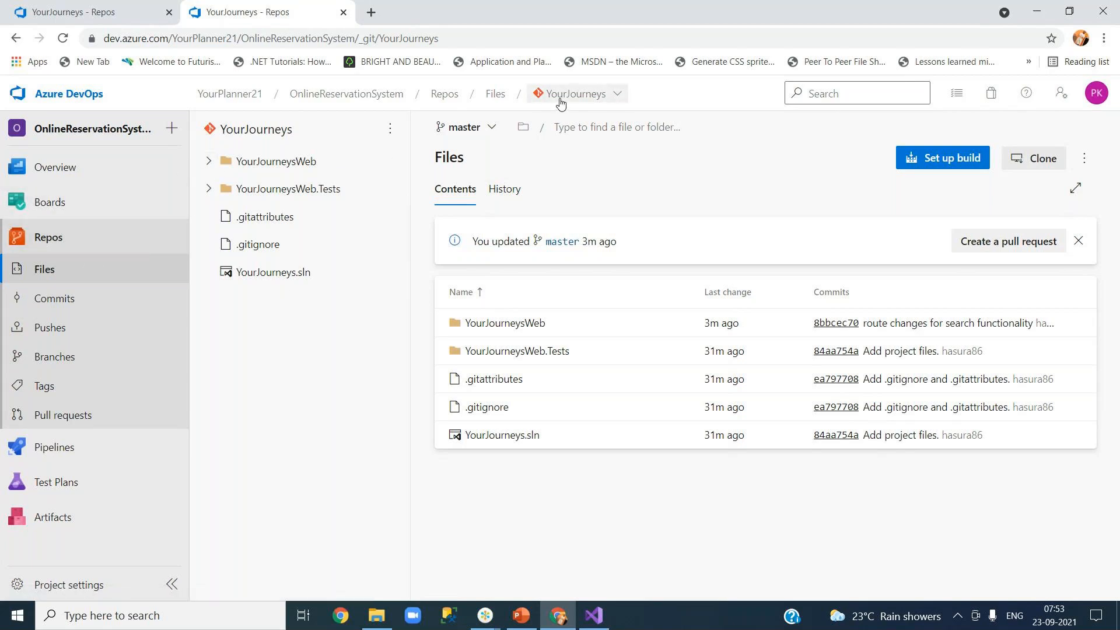
click(209, 161)
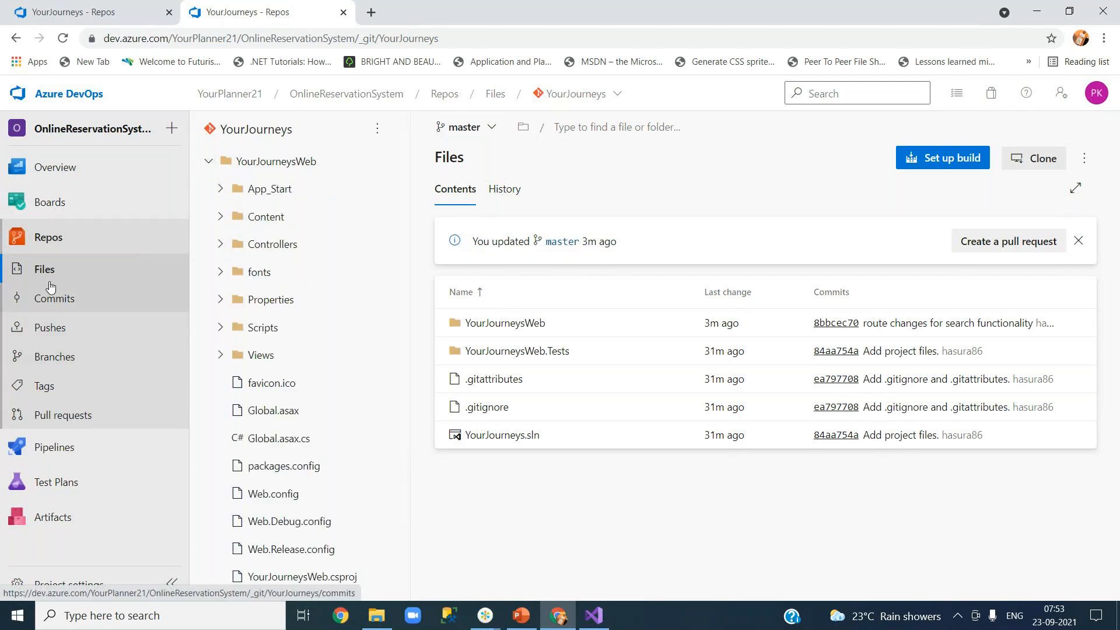
click(222, 248)
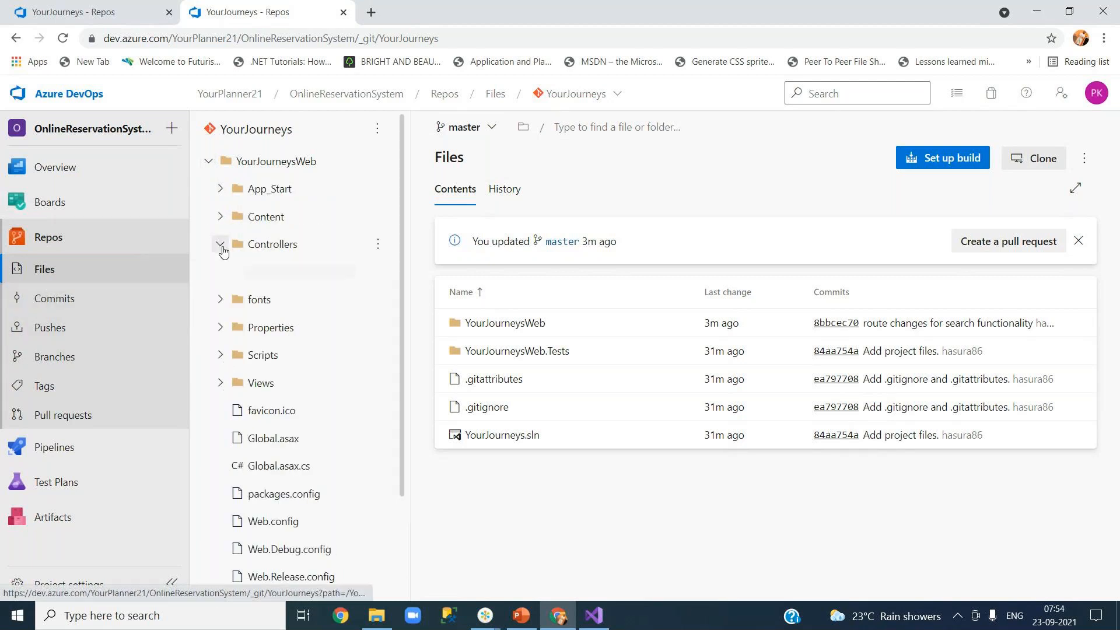
click(282, 274)
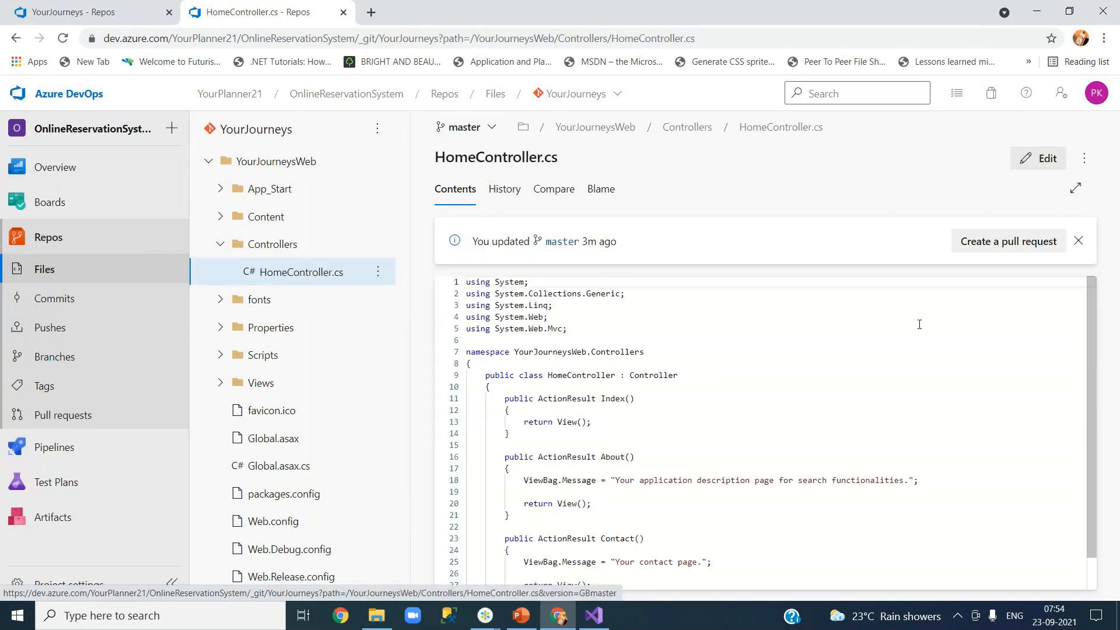
click(610, 399)
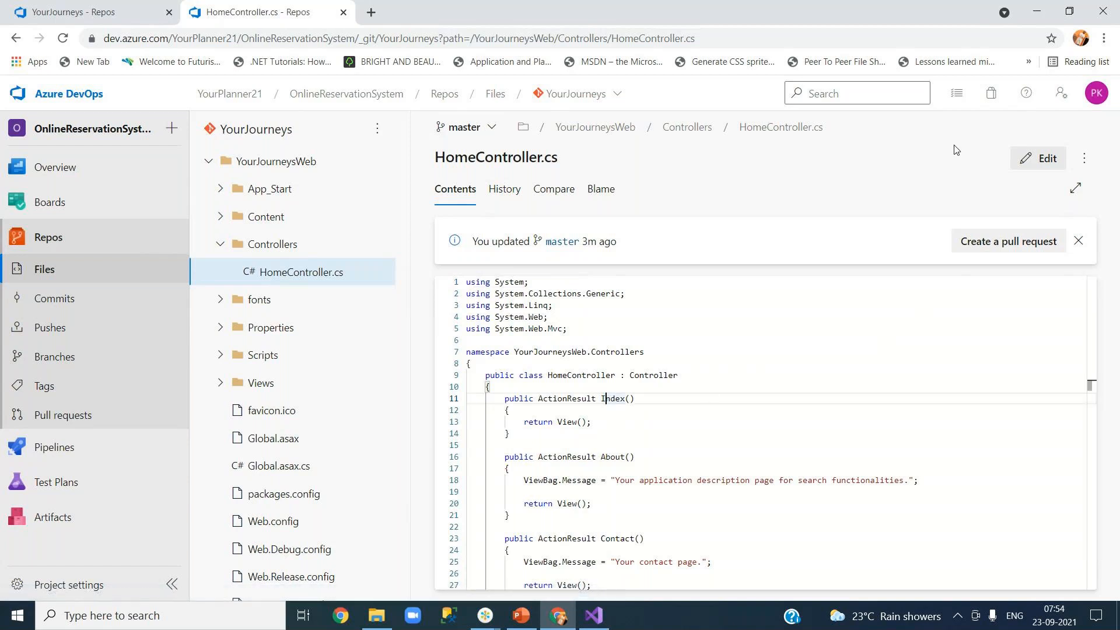
click(1036, 169)
click(543, 412)
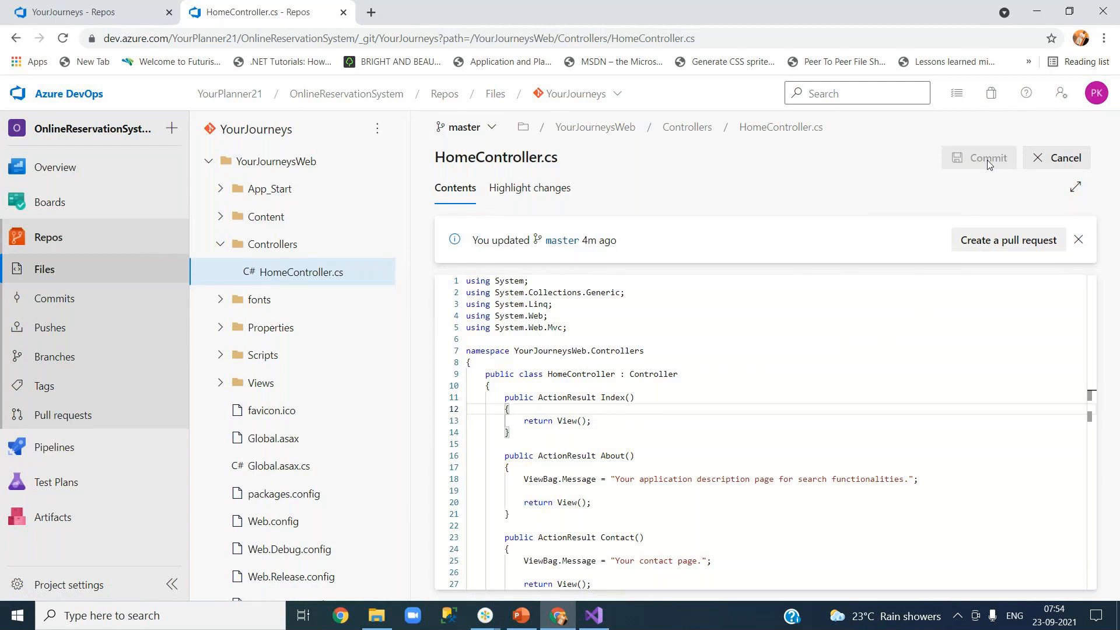
click(1071, 159)
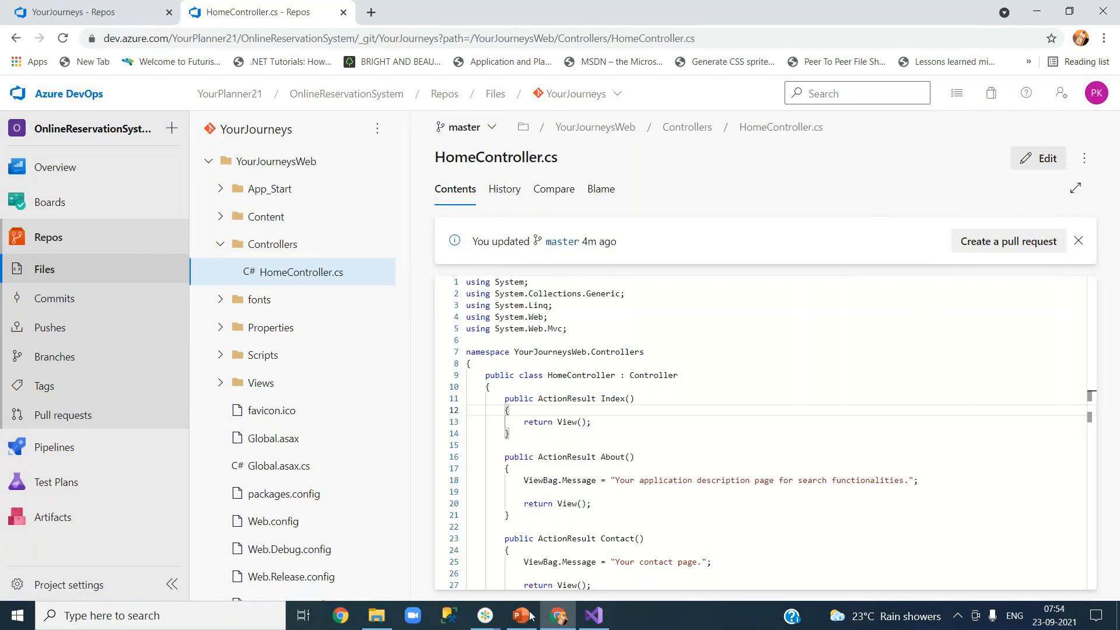
mouse_move(524, 619)
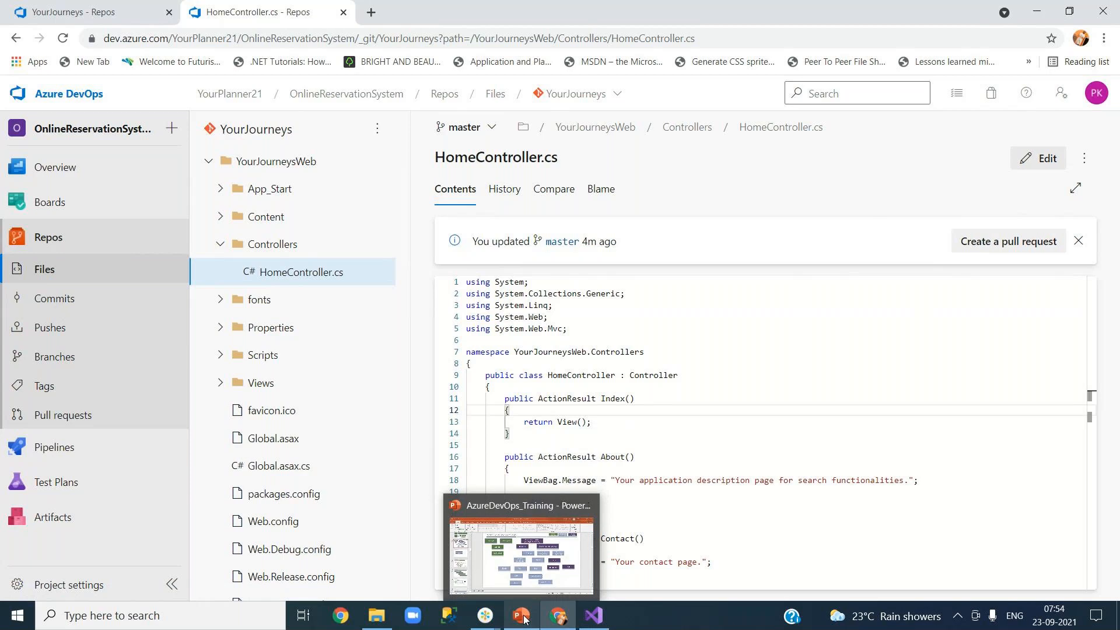
click(524, 617)
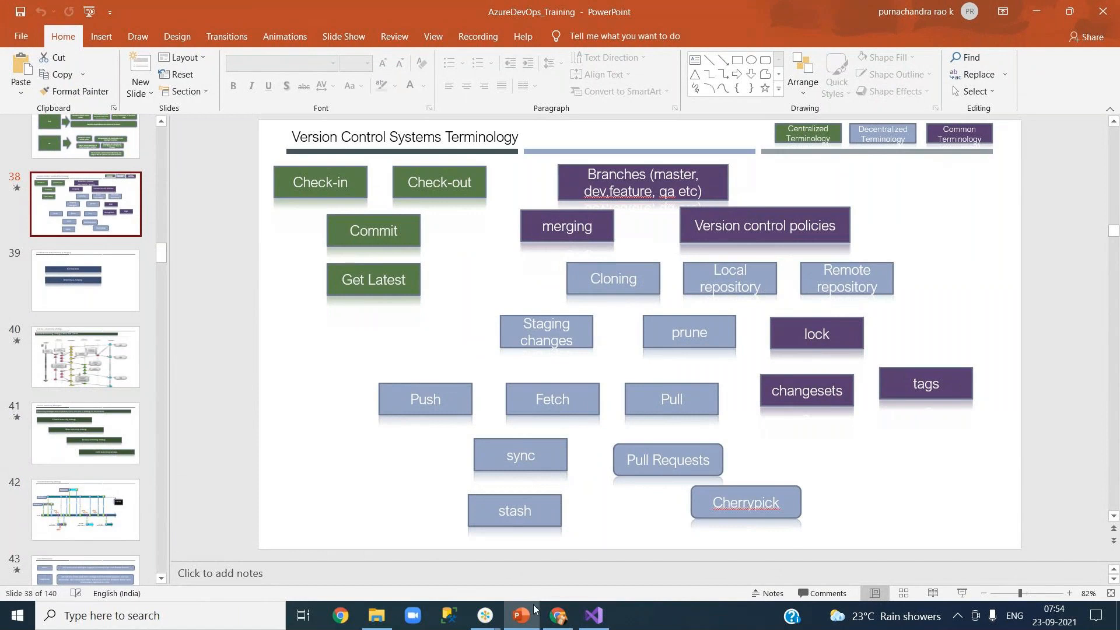
key(alt+Tab)
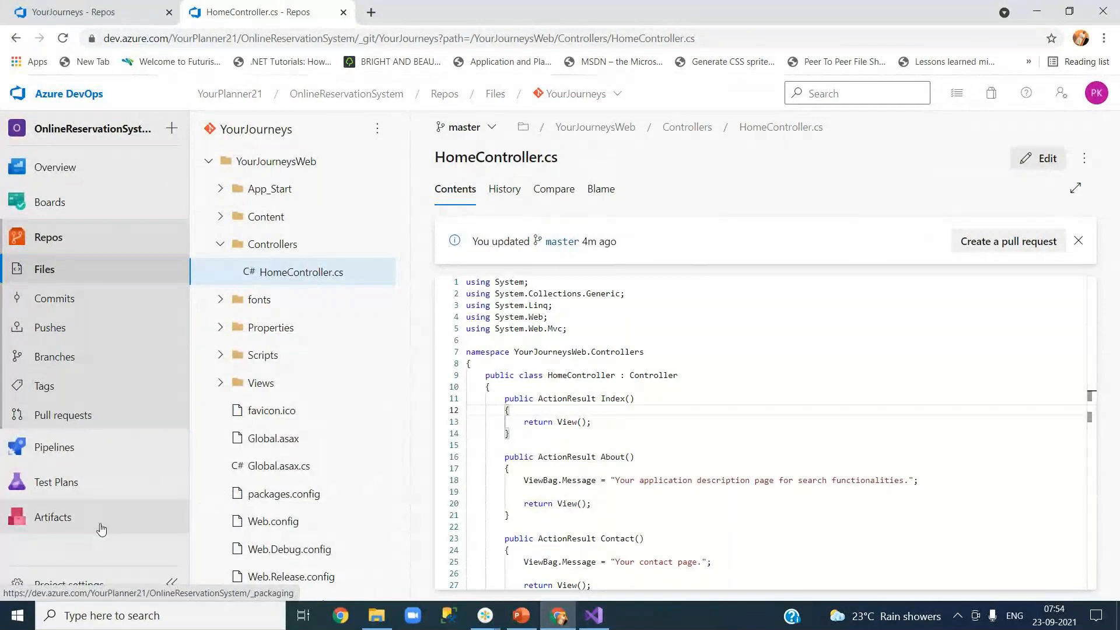
Step: Go from Project settings through the OnlineReservationSystem project summary back to the repository's Files root
click(86, 585)
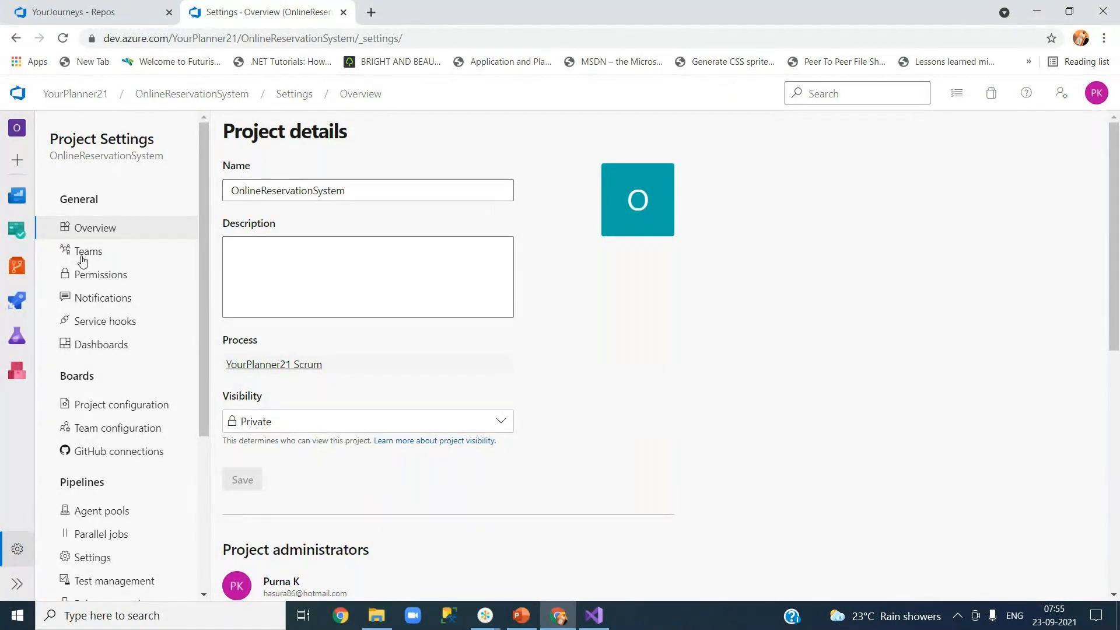
click(78, 16)
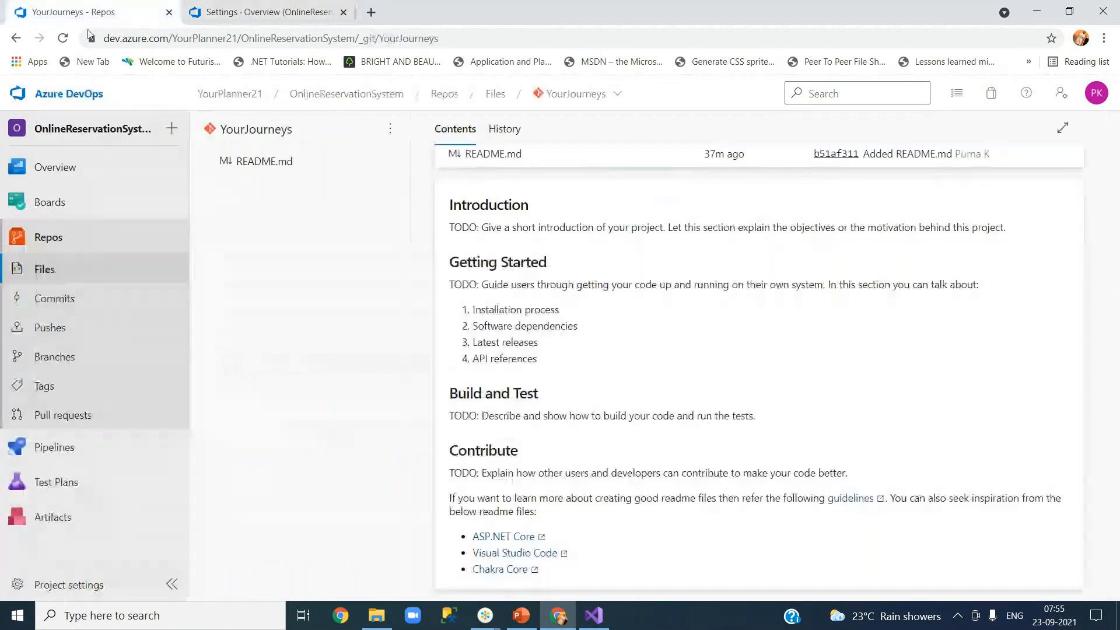
click(273, 14)
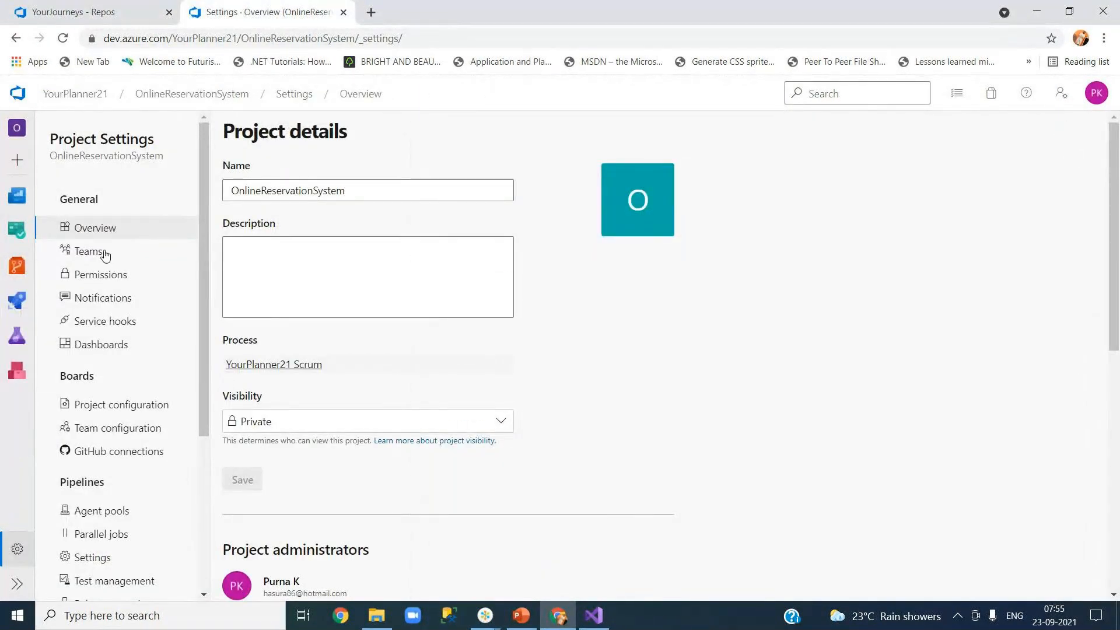
click(241, 94)
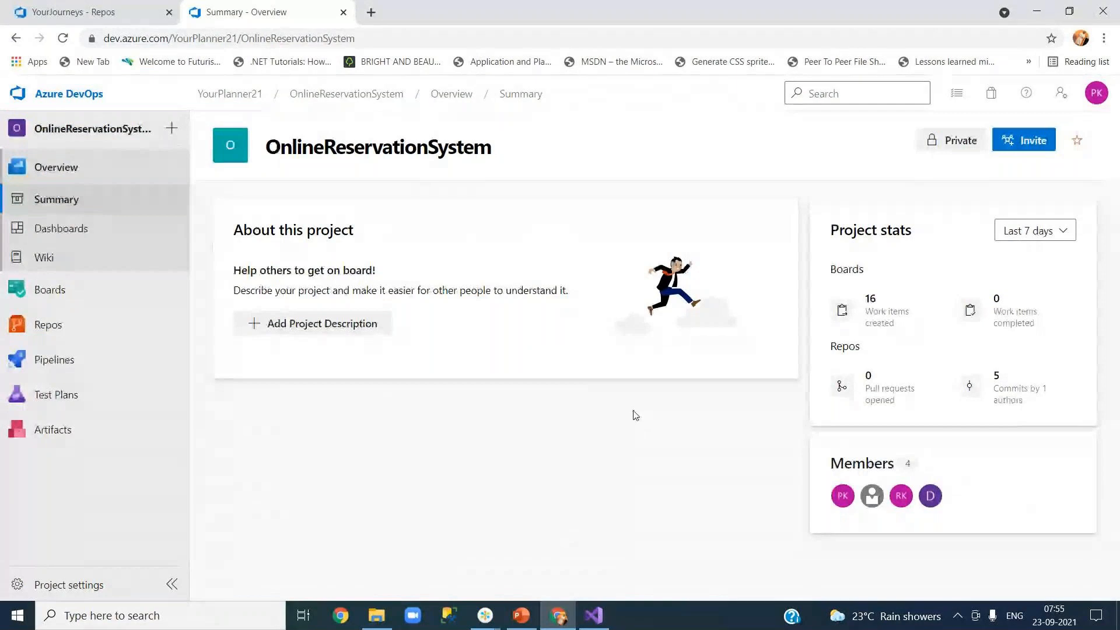
mouse_move(110, 325)
click(246, 358)
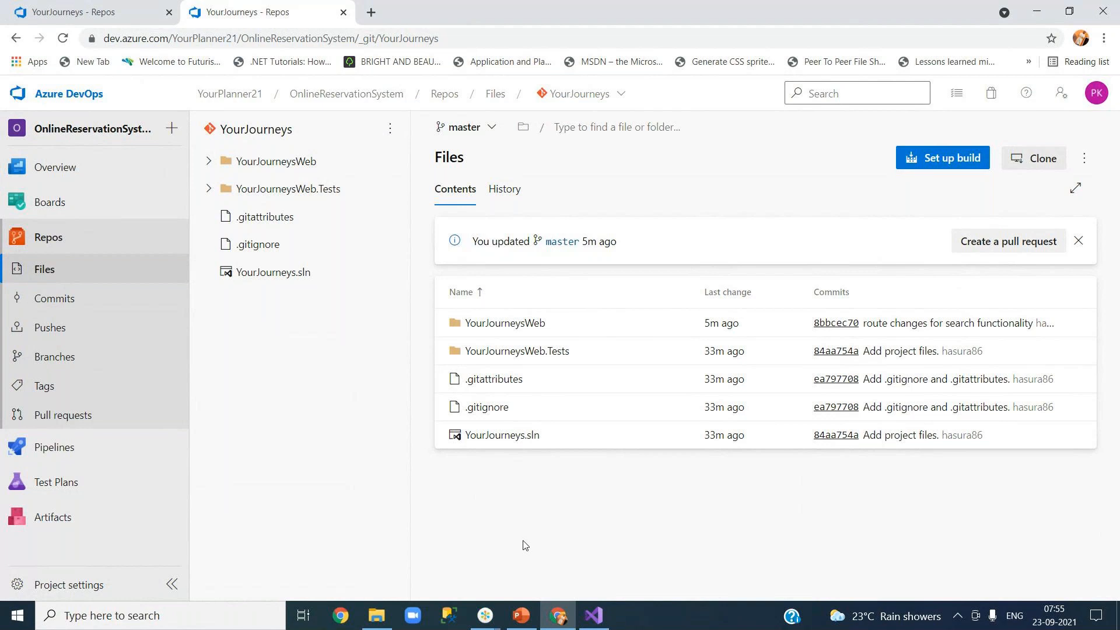
mouse_move(599, 621)
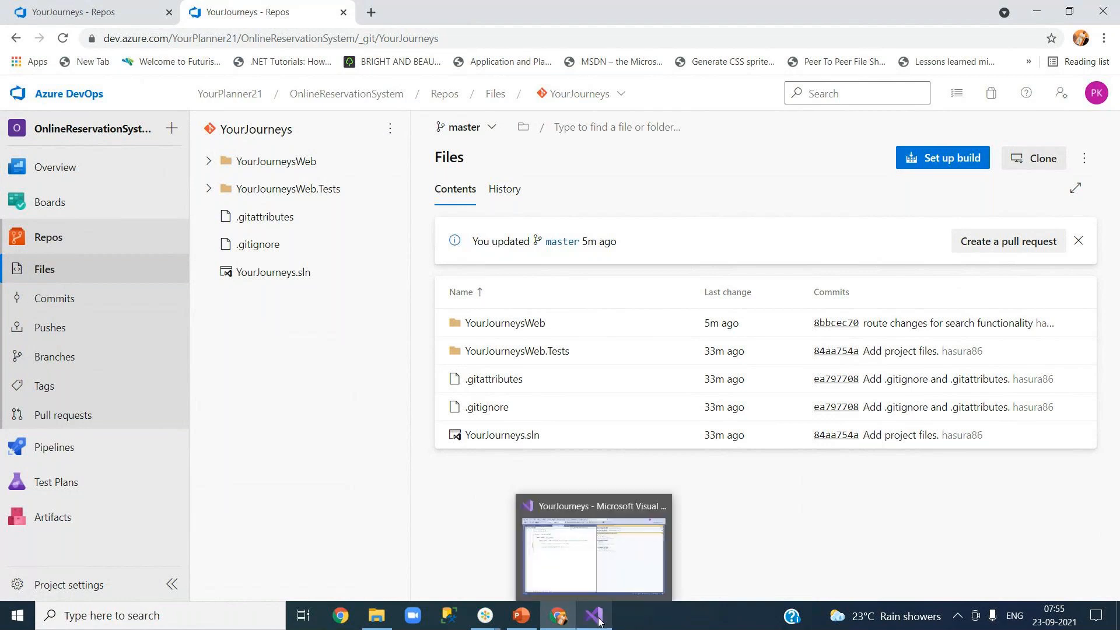
Step: Bring Visual Studio forward, dismiss Team Explorer to widen FilterConfig.cs, then switch to PowerPoint
click(600, 621)
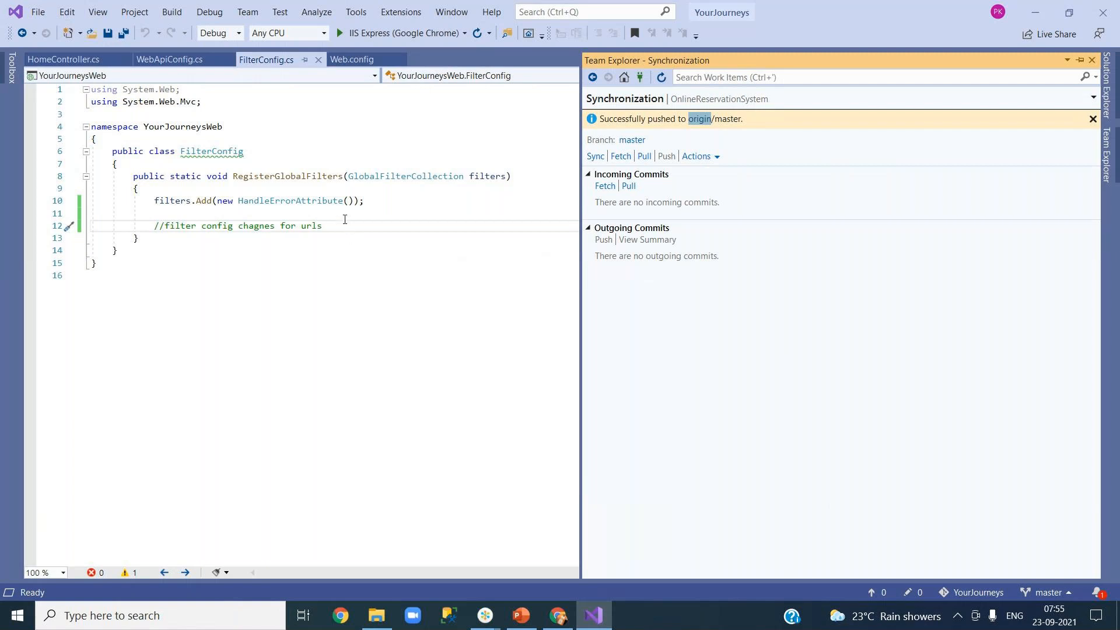
click(345, 219)
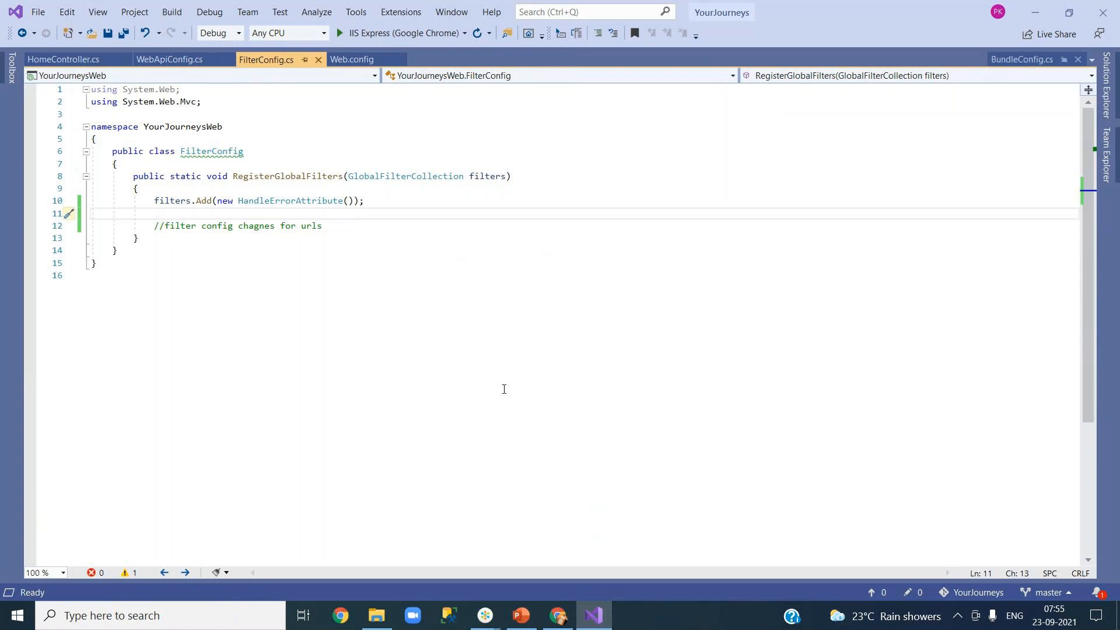
mouse_move(556, 621)
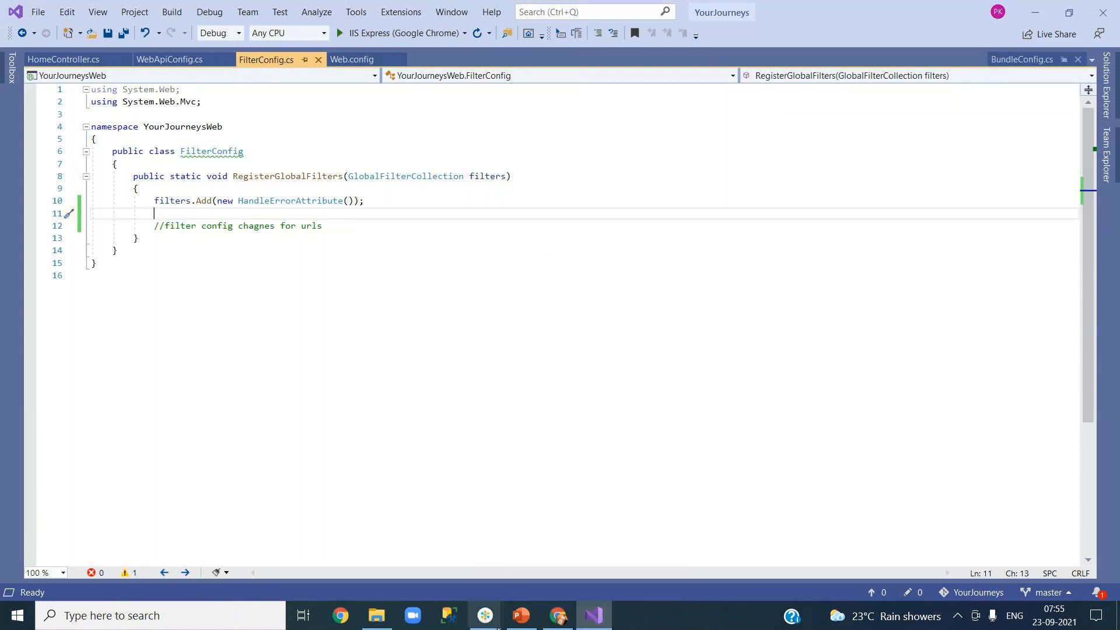
click(520, 623)
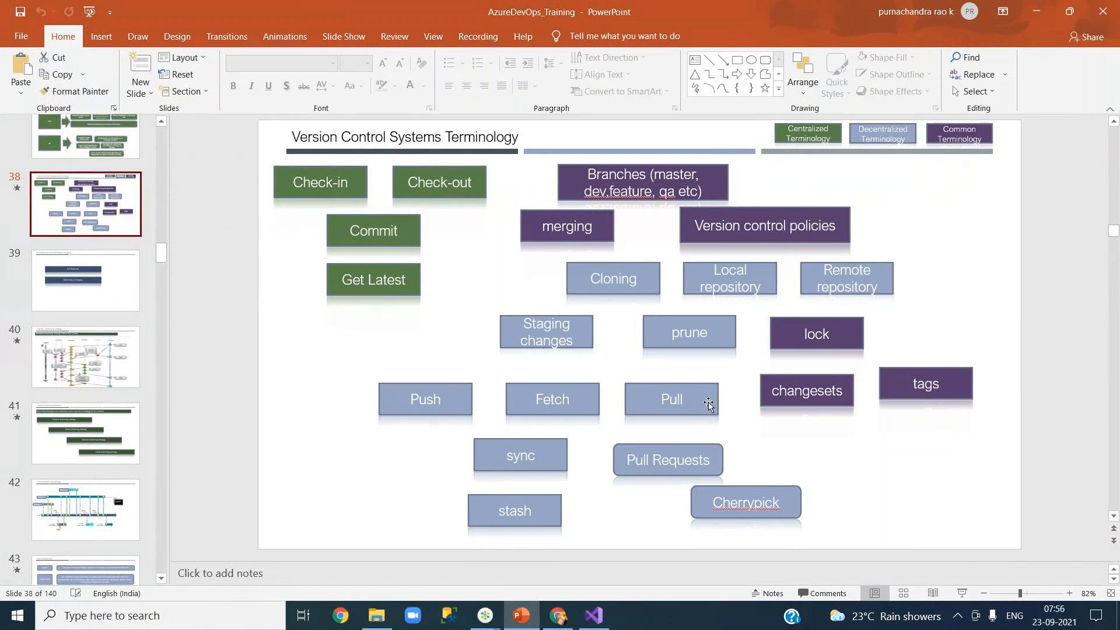
Step: Focus slide 38, with its Centralized, Decentralized and Common version-control terms
click(1032, 377)
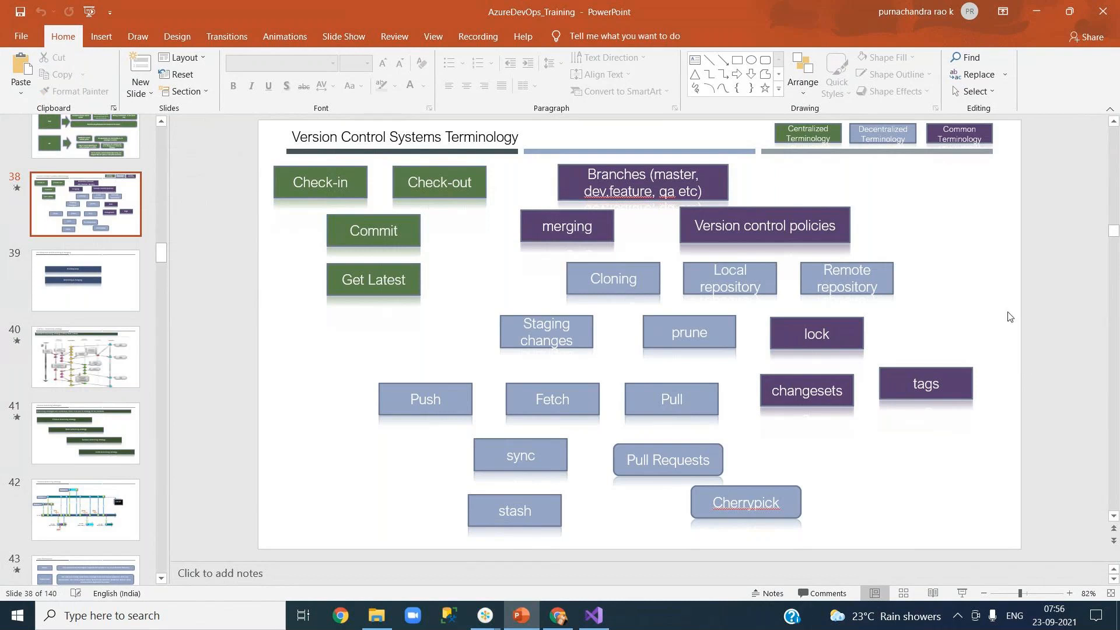
Step: Minimize PowerPoint and bring the Azure DevOps YourJourneys Files page to the front
click(1034, 11)
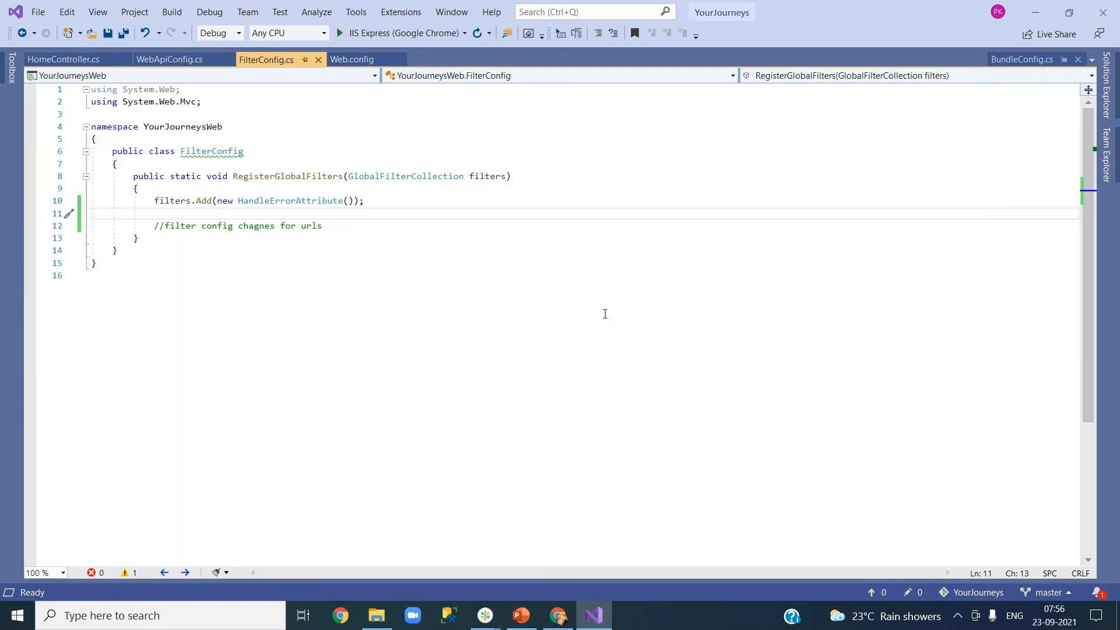
click(555, 616)
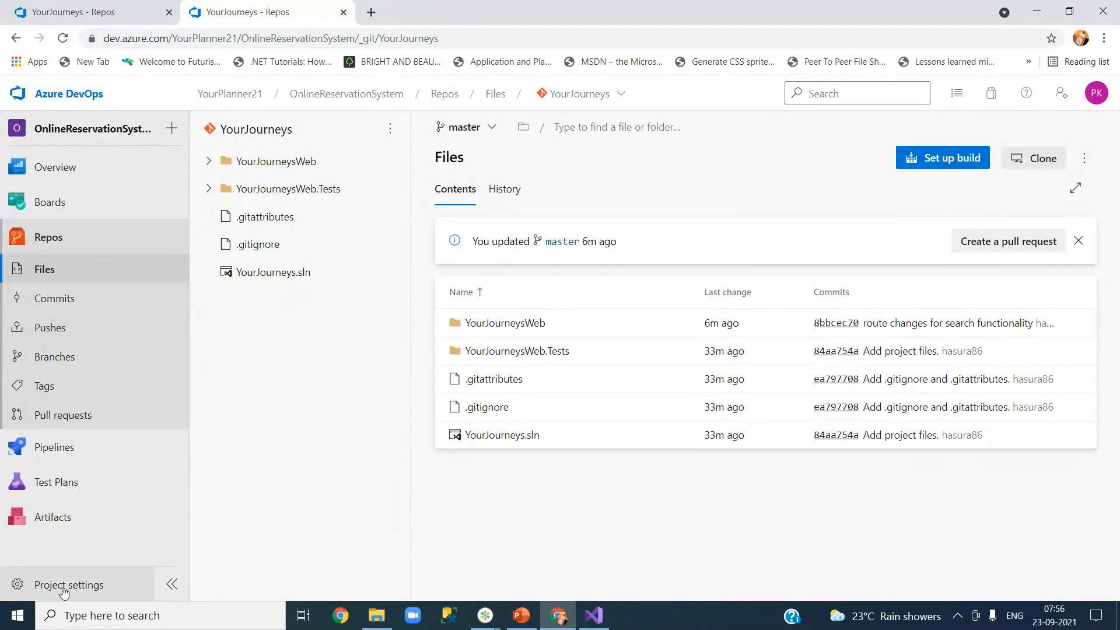
Step: Look over the four teams under Project settings > Teams, then minimize Chrome to show FilterConfig.cs
click(58, 588)
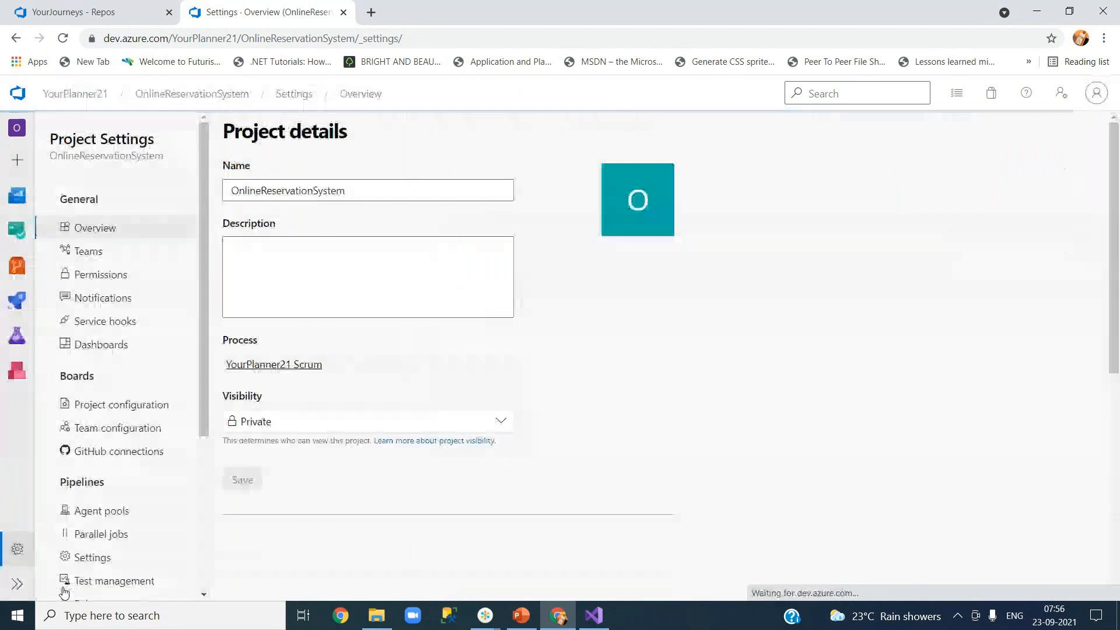
click(93, 252)
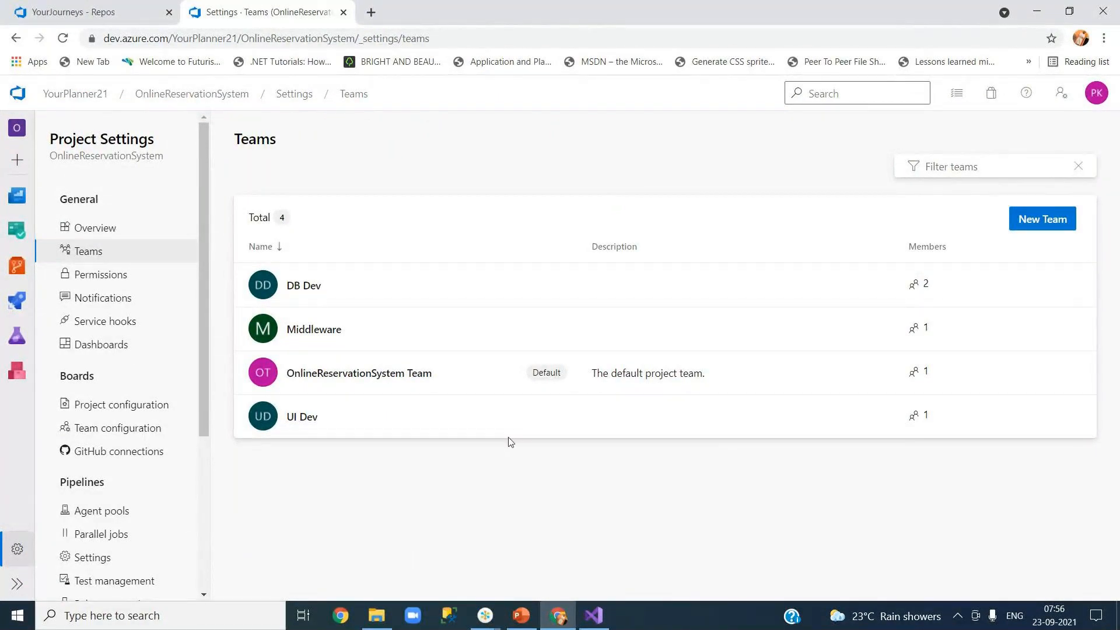
mouse_move(913, 292)
click(561, 622)
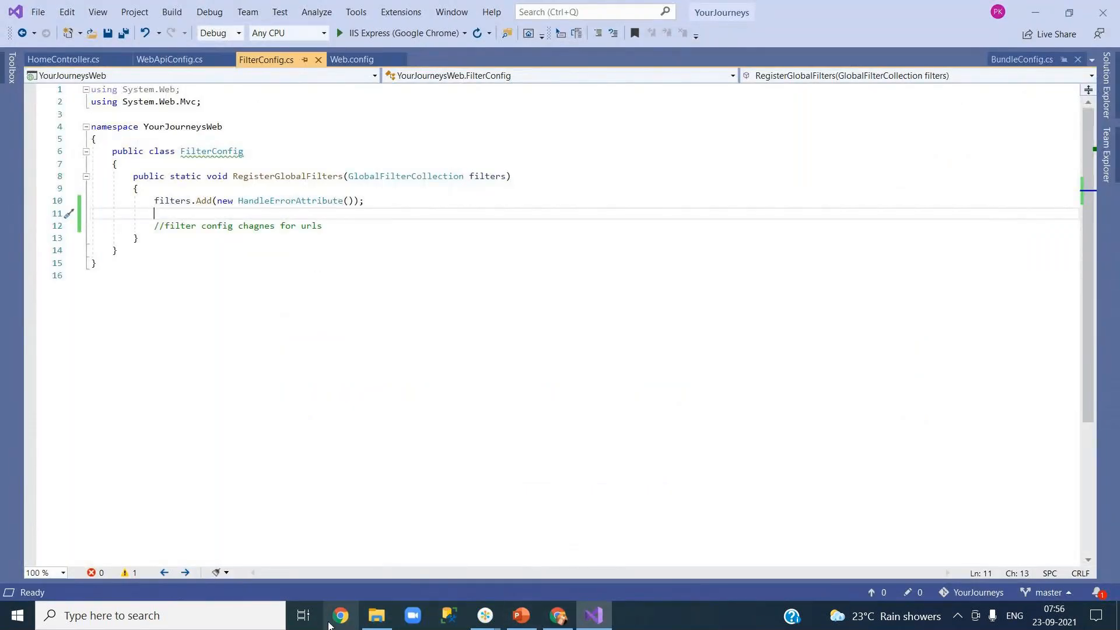
Step: Return to Chrome's Repos > Files and expand YourJourneysWeb to list App_Start, Controllers and Web.config
click(562, 617)
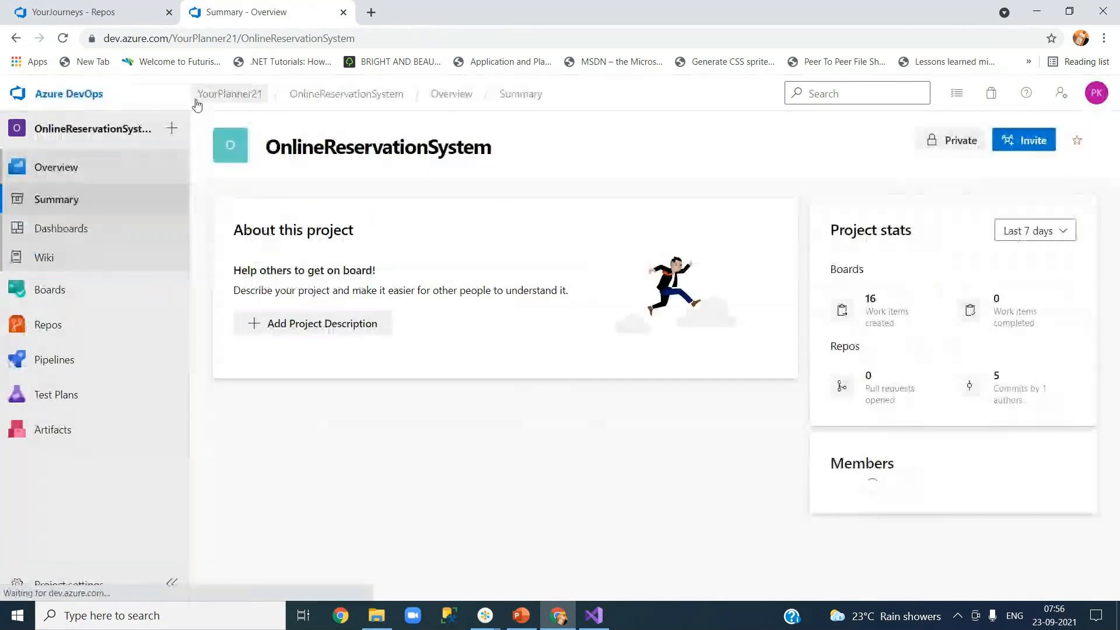
mouse_move(137, 338)
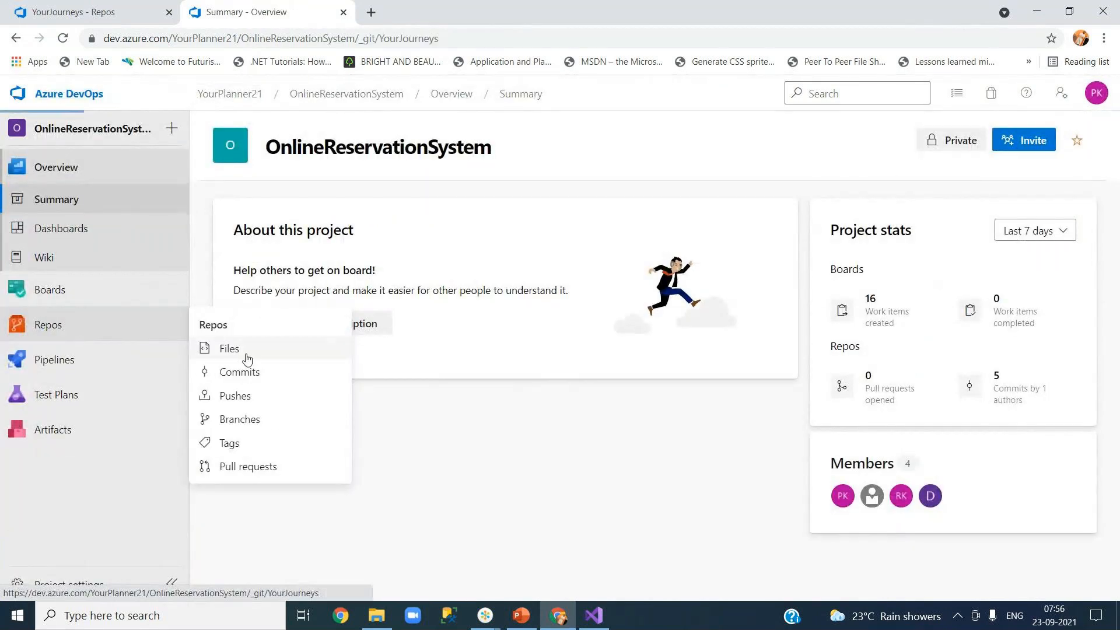
click(244, 351)
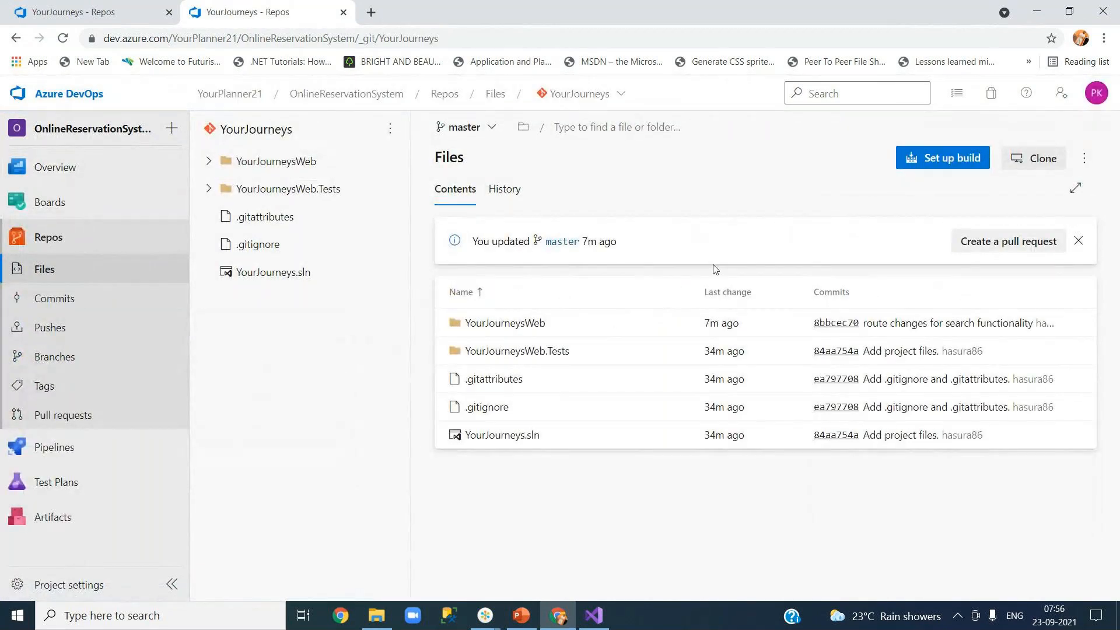
click(209, 161)
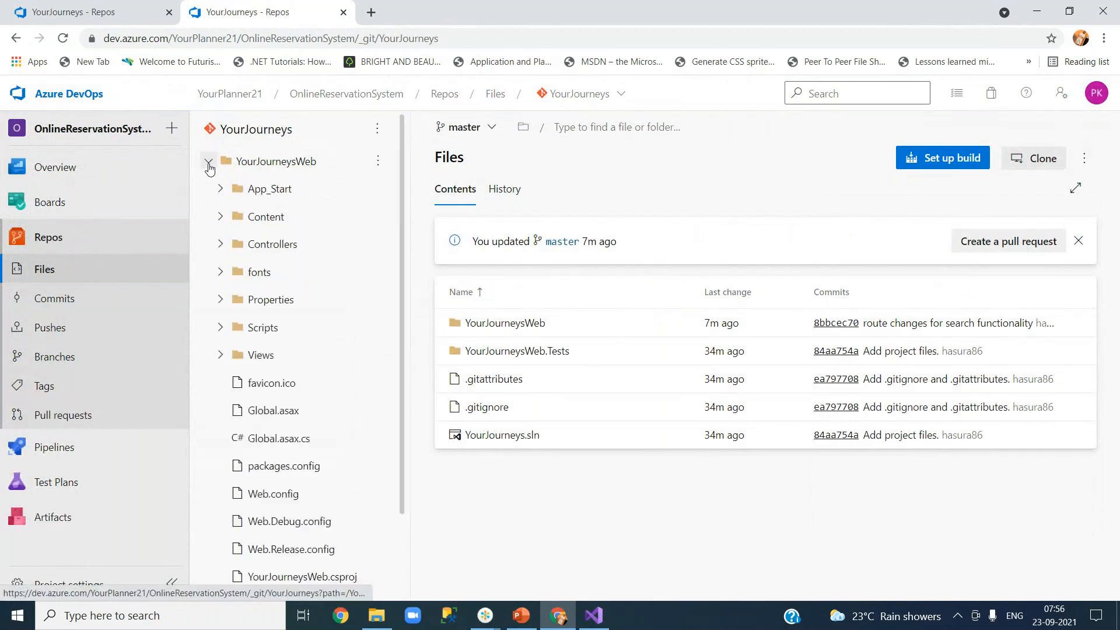
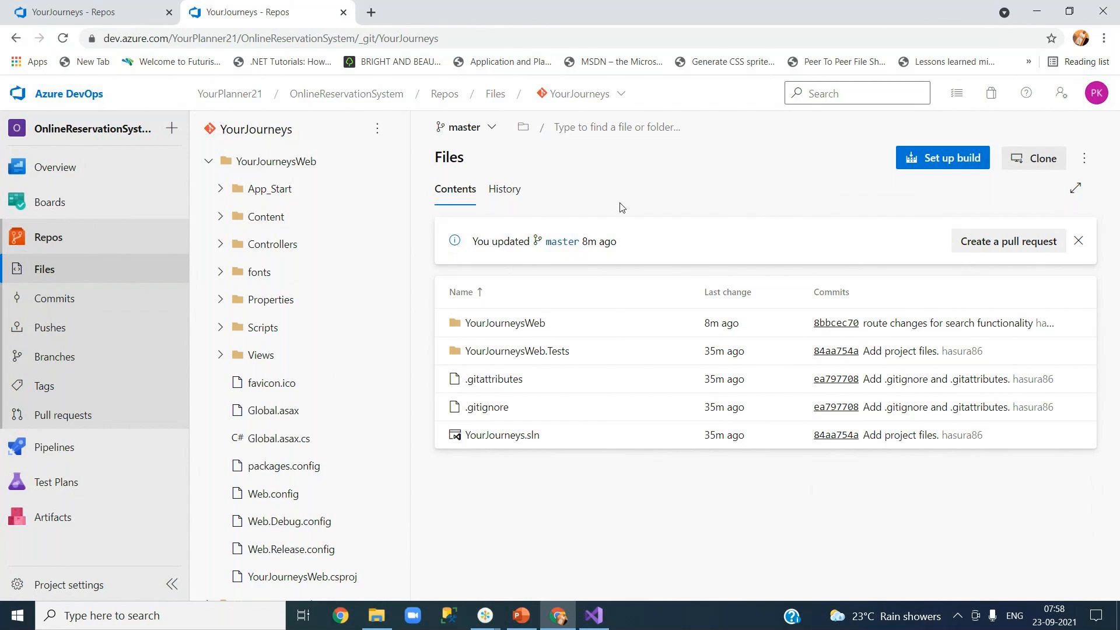
Step: Browse the YourJourneysWeb folder's history, then open the Commits page listing three master commits
click(501, 197)
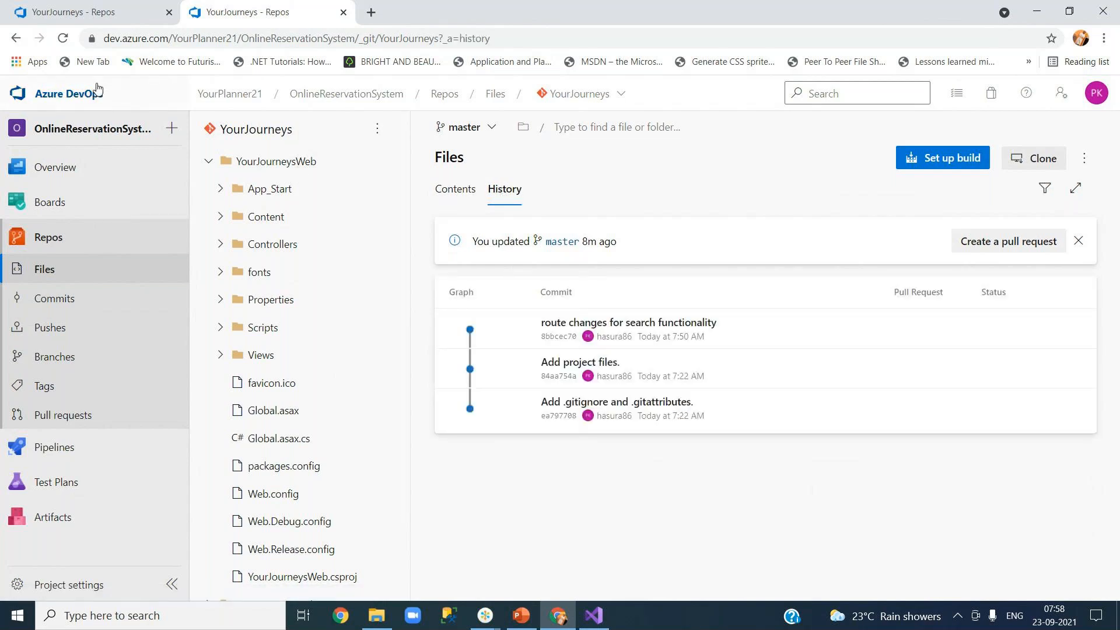
click(269, 167)
click(62, 38)
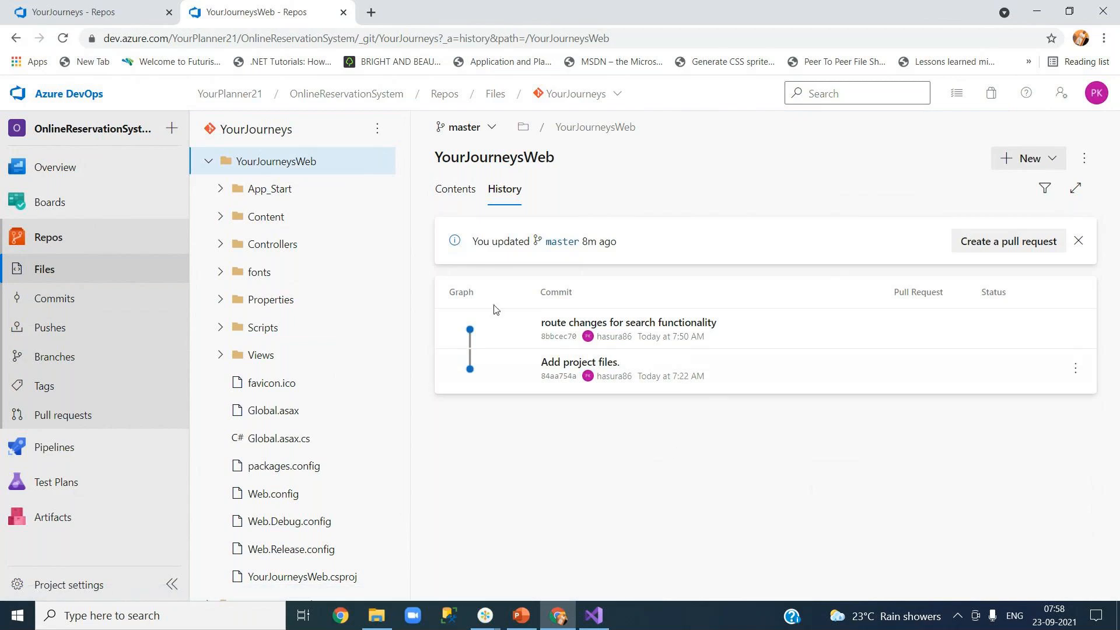
click(467, 192)
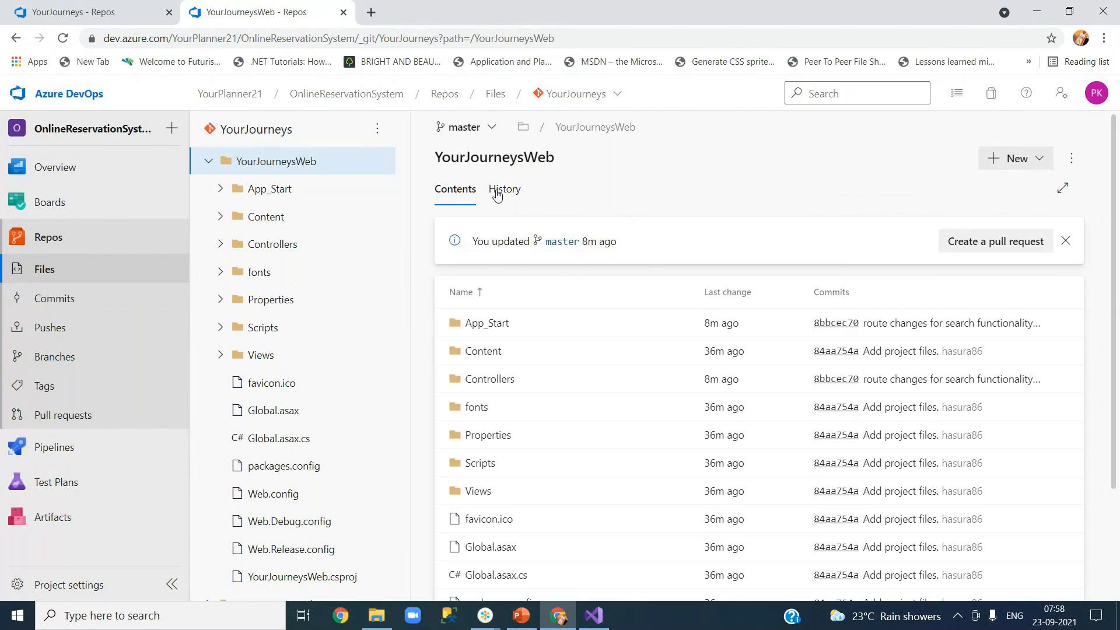
click(497, 192)
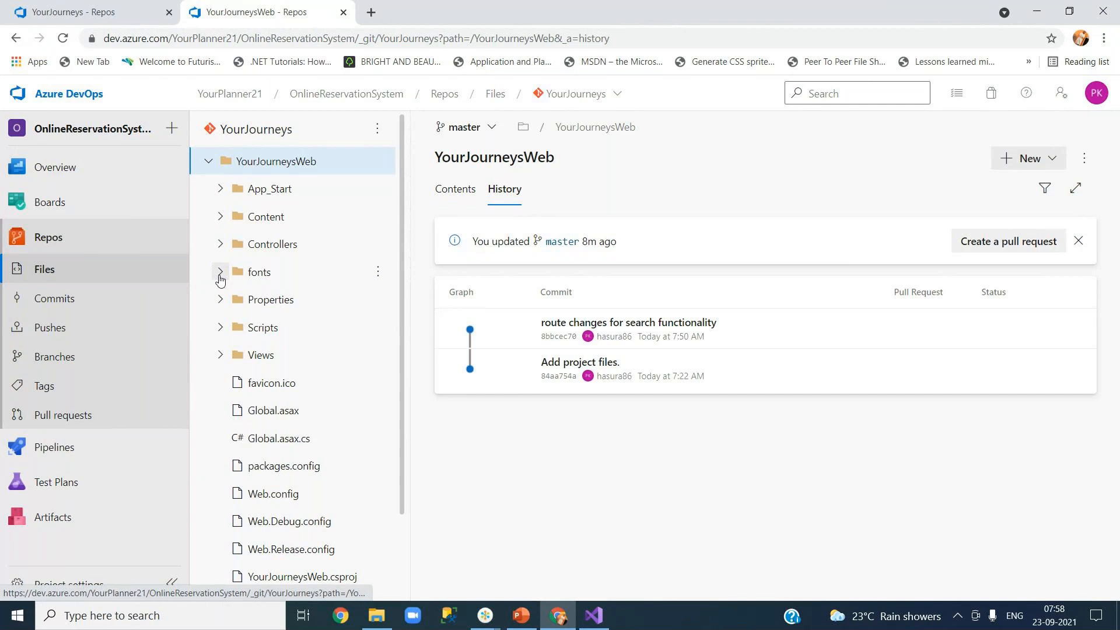
click(64, 308)
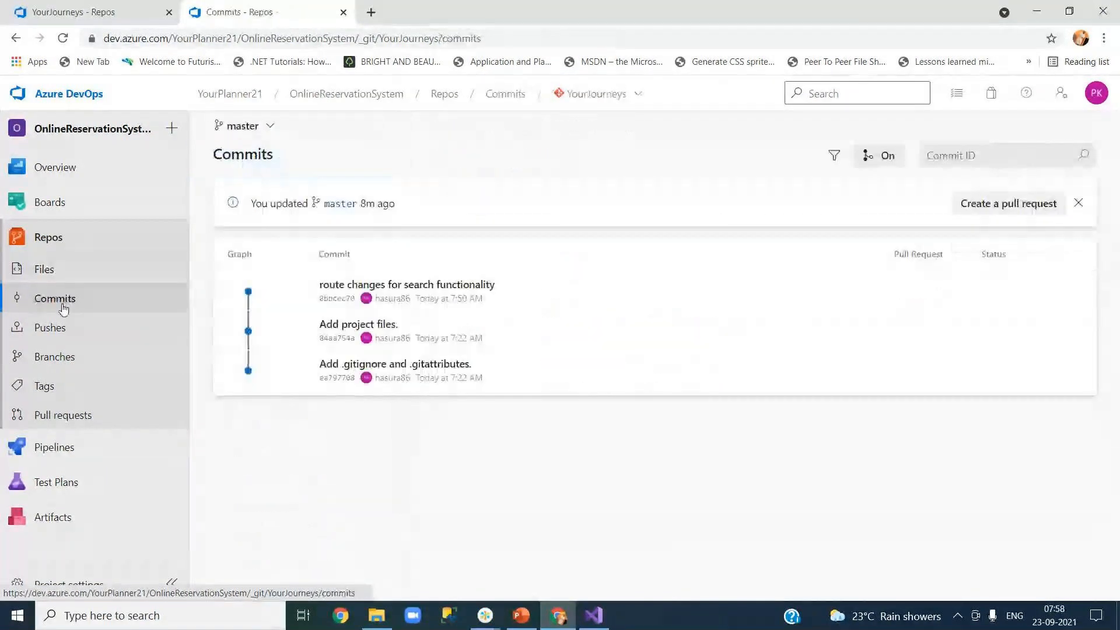
Step: Open HomeController.cs under YourJourneysWeb > Controllers and review its history and previous-version comparison
click(65, 270)
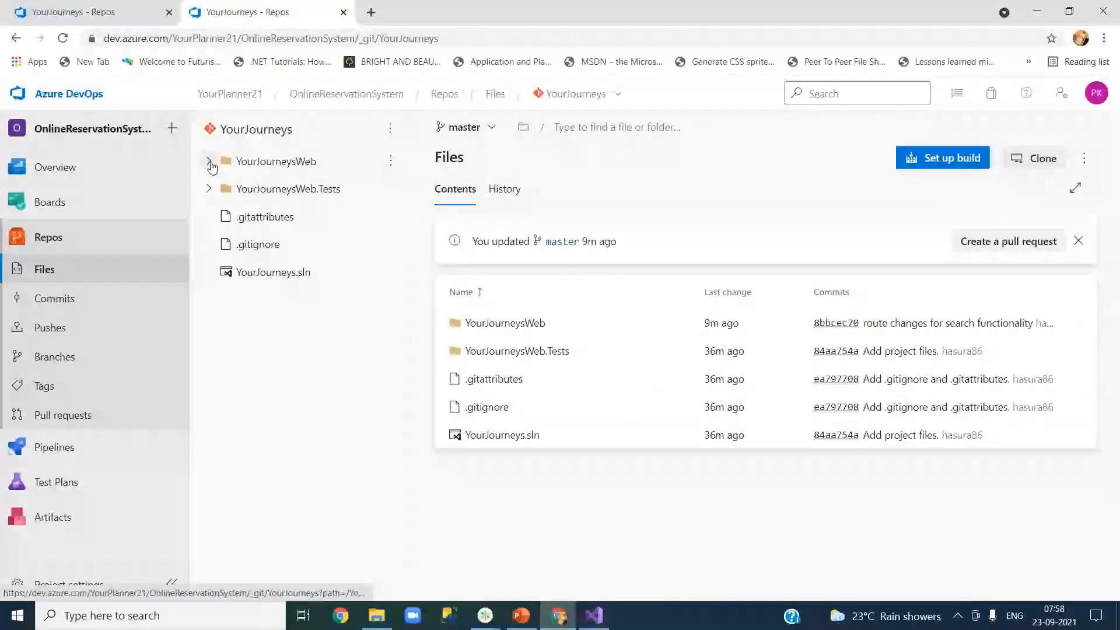
click(209, 161)
click(220, 244)
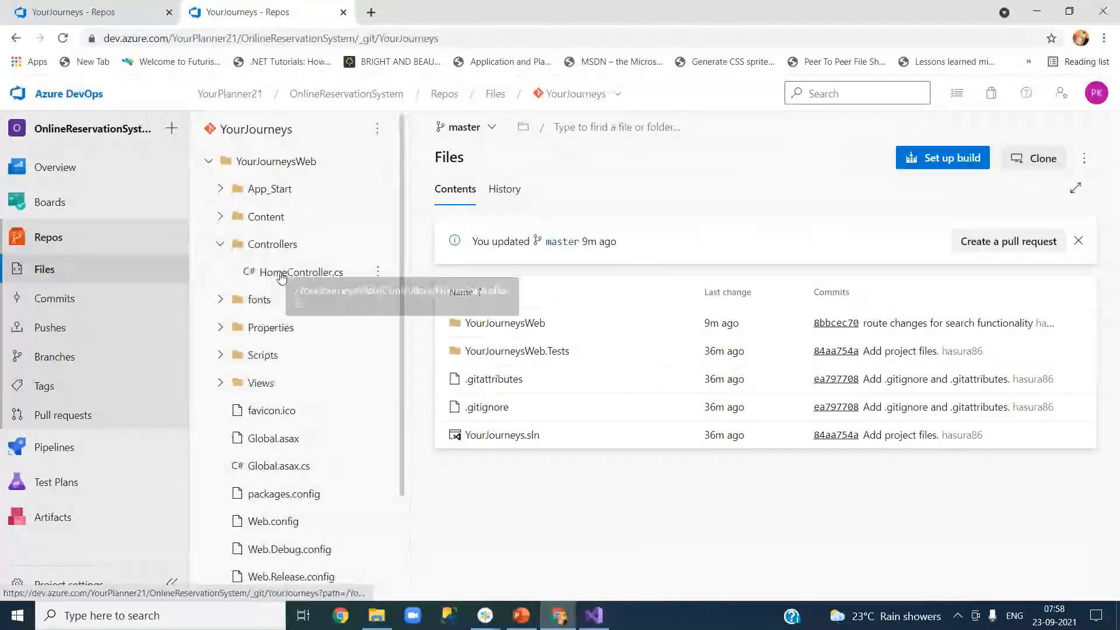
click(282, 273)
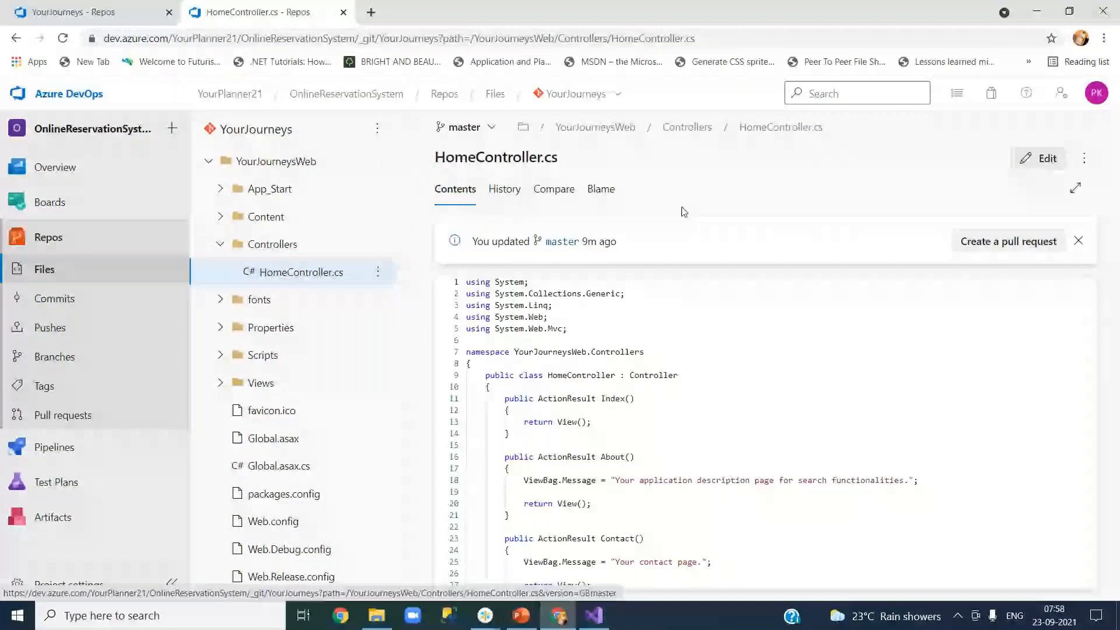
click(508, 195)
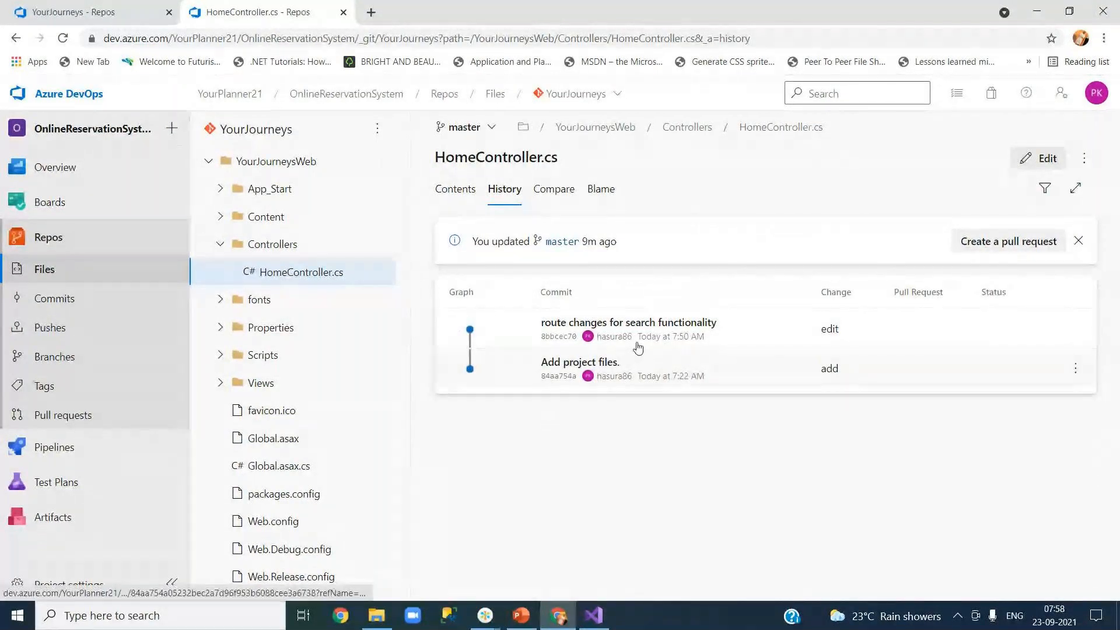
click(551, 198)
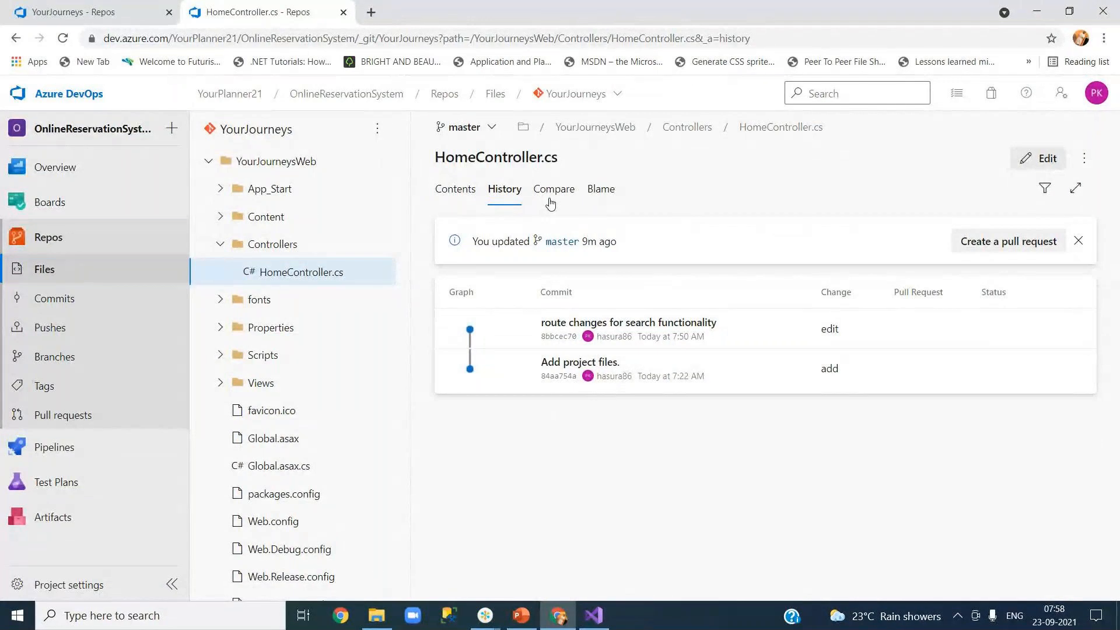
click(497, 198)
Step: Check HomeControllerTest.cs history and code in YourJourneysWeb.Tests, then switch away from the browser
click(209, 161)
click(208, 190)
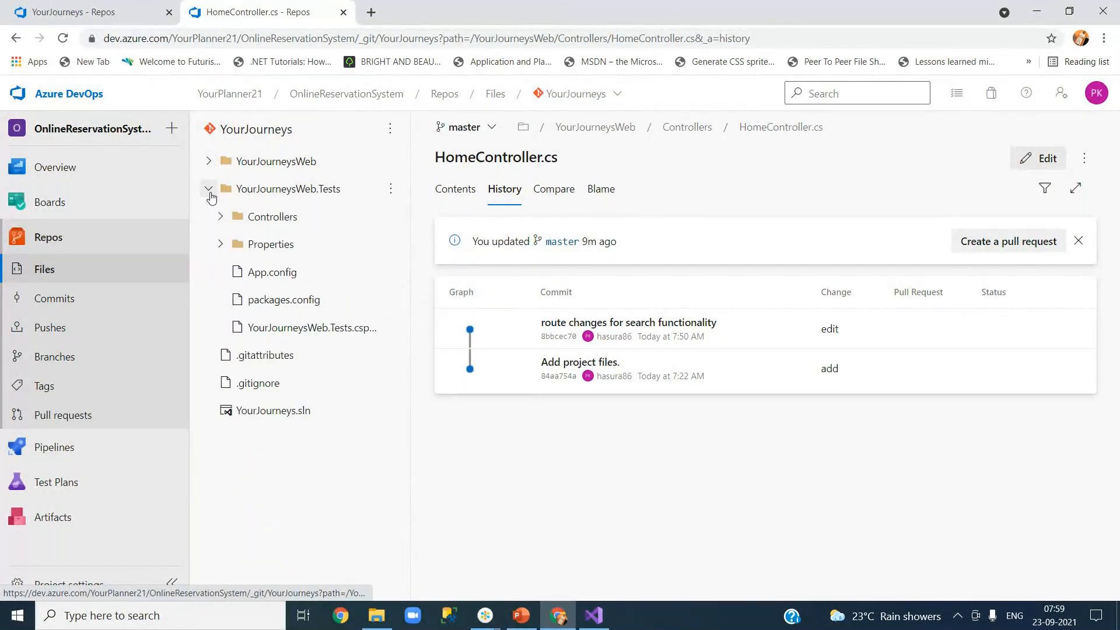
click(222, 217)
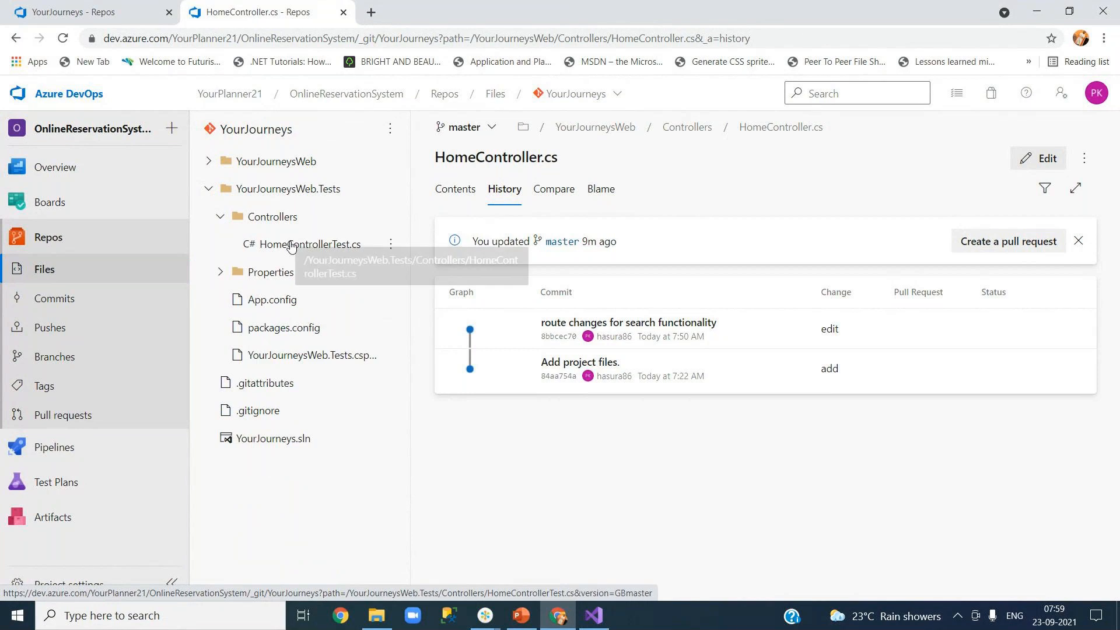
click(292, 245)
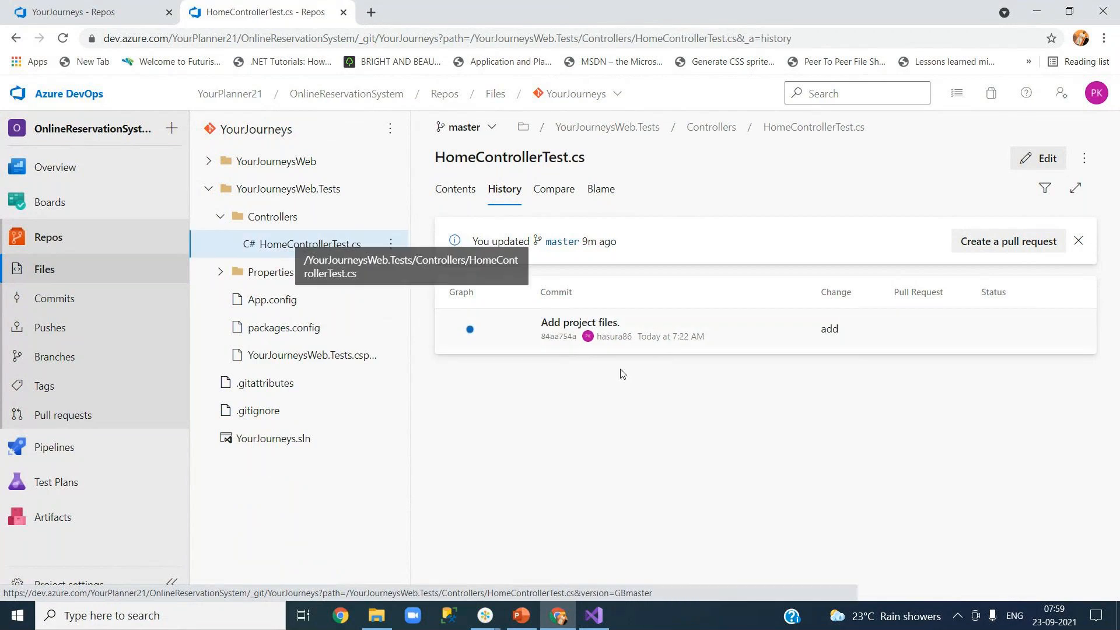
click(474, 193)
click(504, 190)
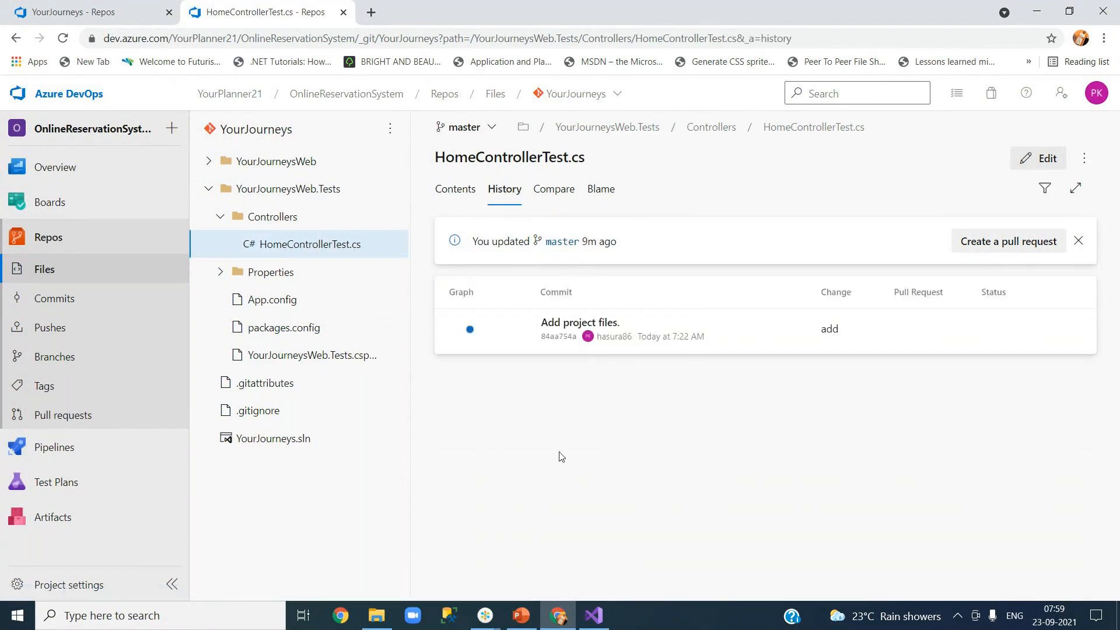
click(558, 617)
click(485, 618)
Step: Bring the GoToMeeting window with the four-participant grid to the front
click(538, 548)
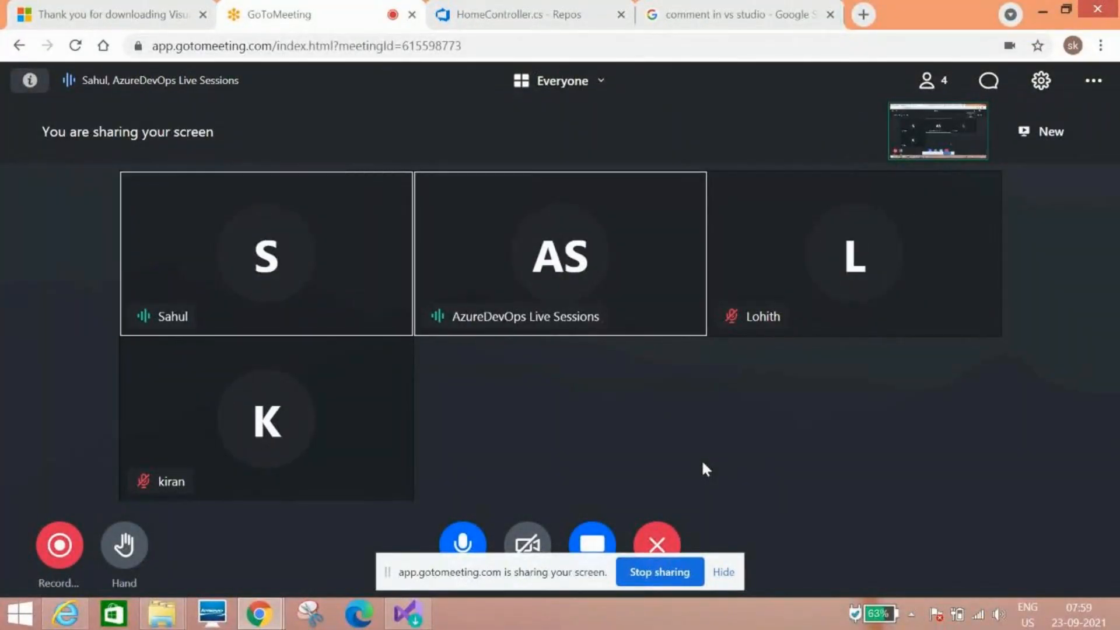
Step: Close the Google search tab and switch Azure DevOps to the YourJourneys repository
click(543, 8)
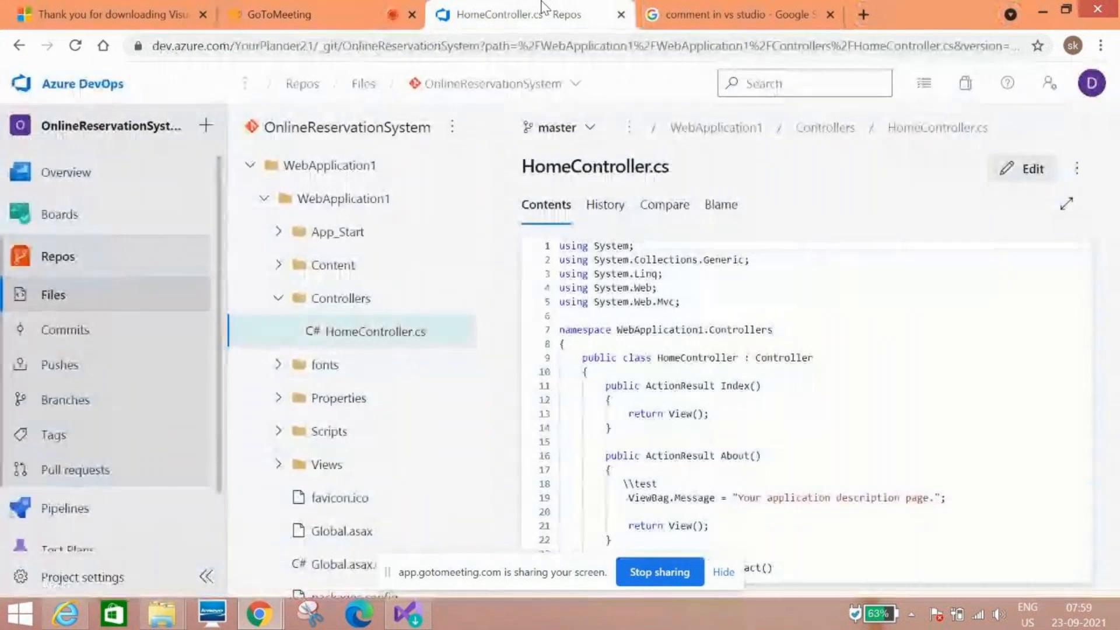
click(829, 14)
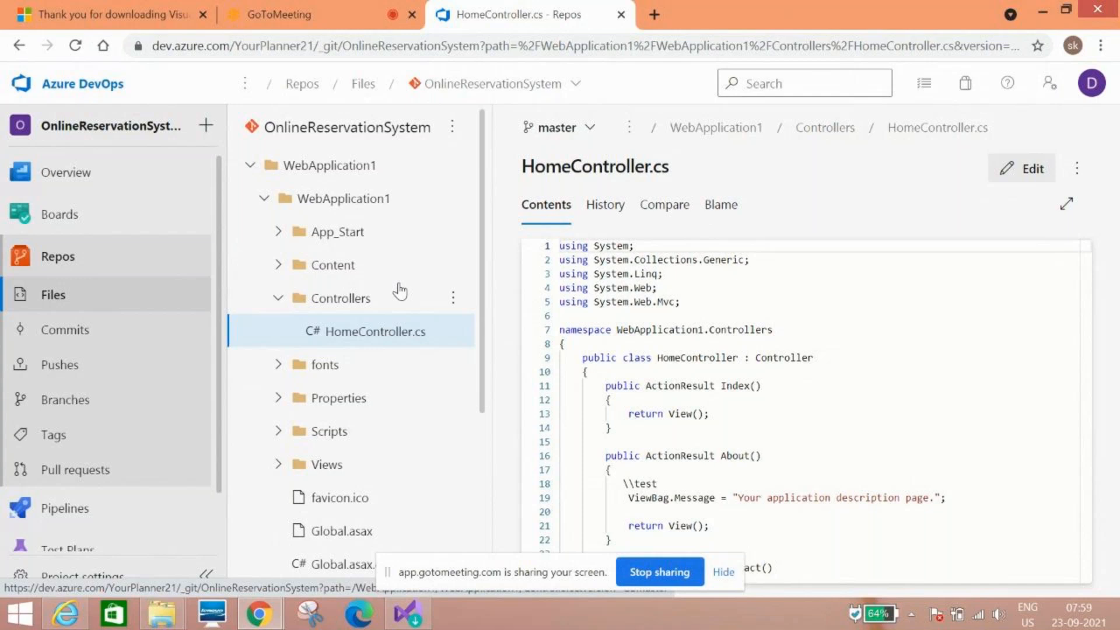
click(579, 86)
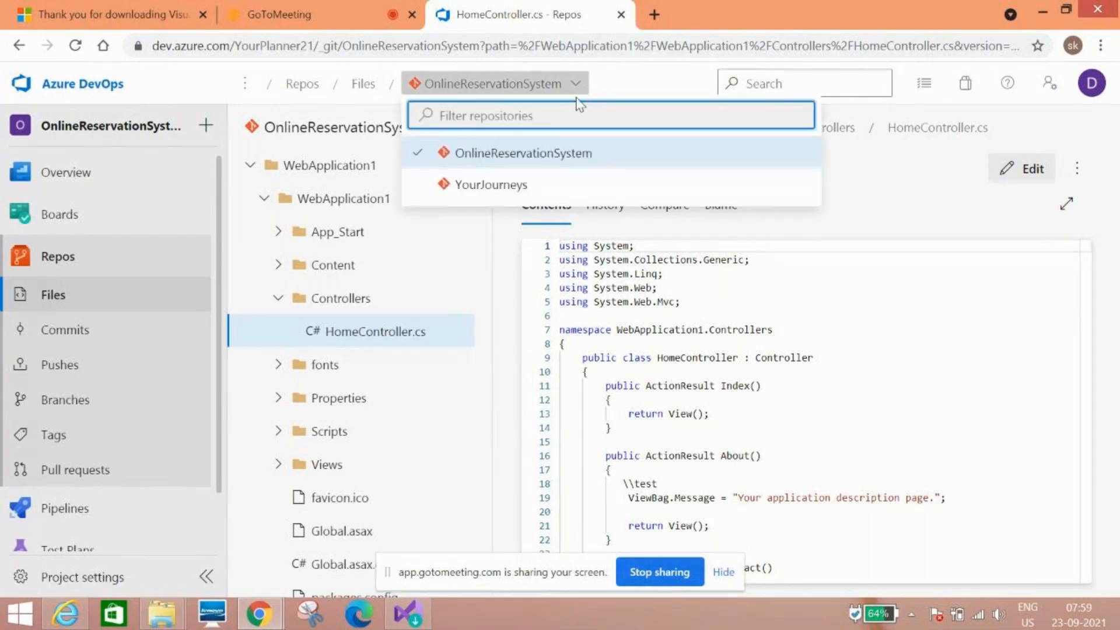
click(537, 195)
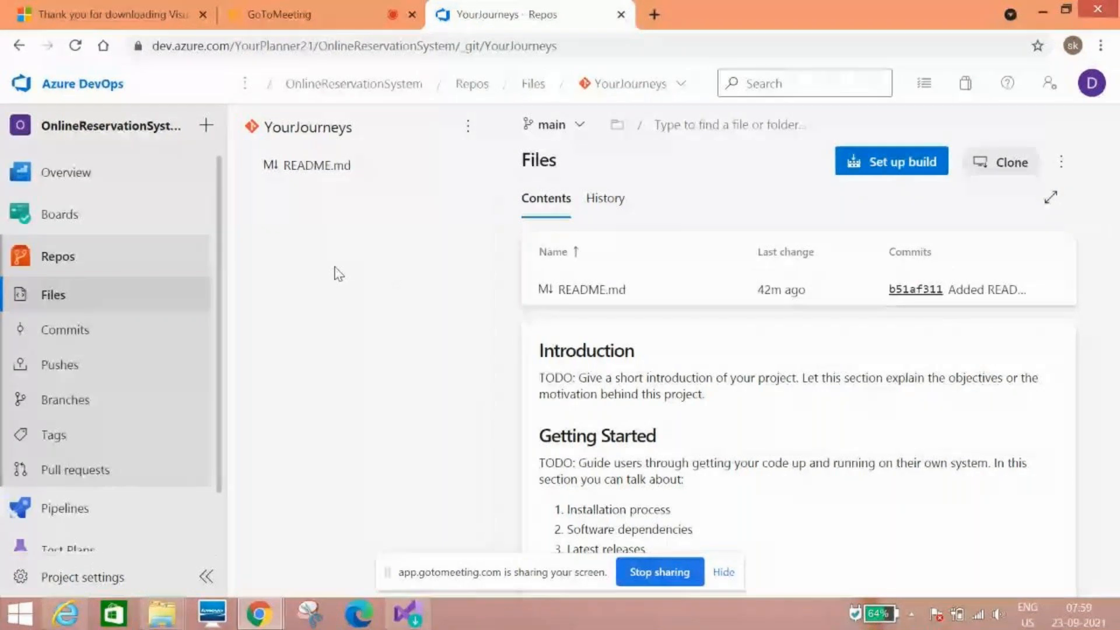
Step: Show the YourJourneys files on the master branch via the Branches page and branch selector
click(69, 311)
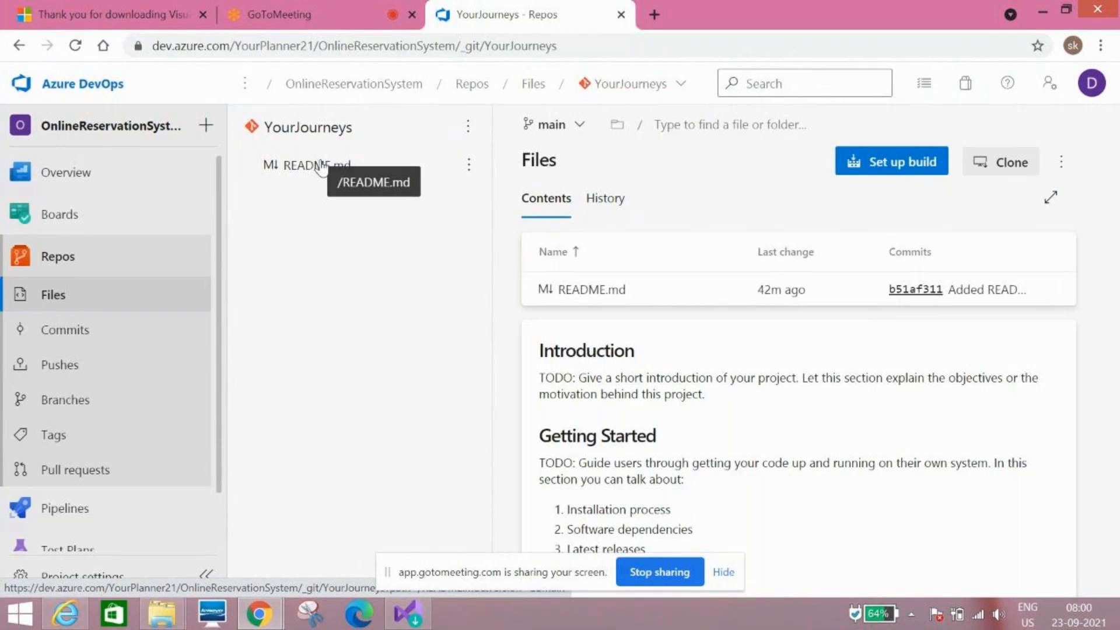
click(69, 405)
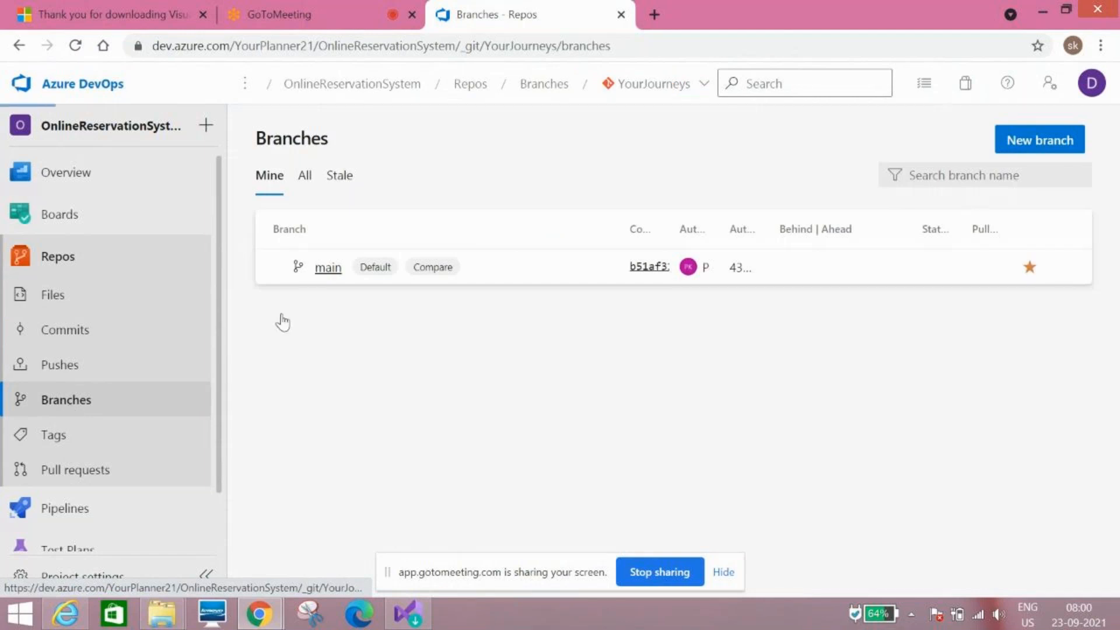
click(327, 269)
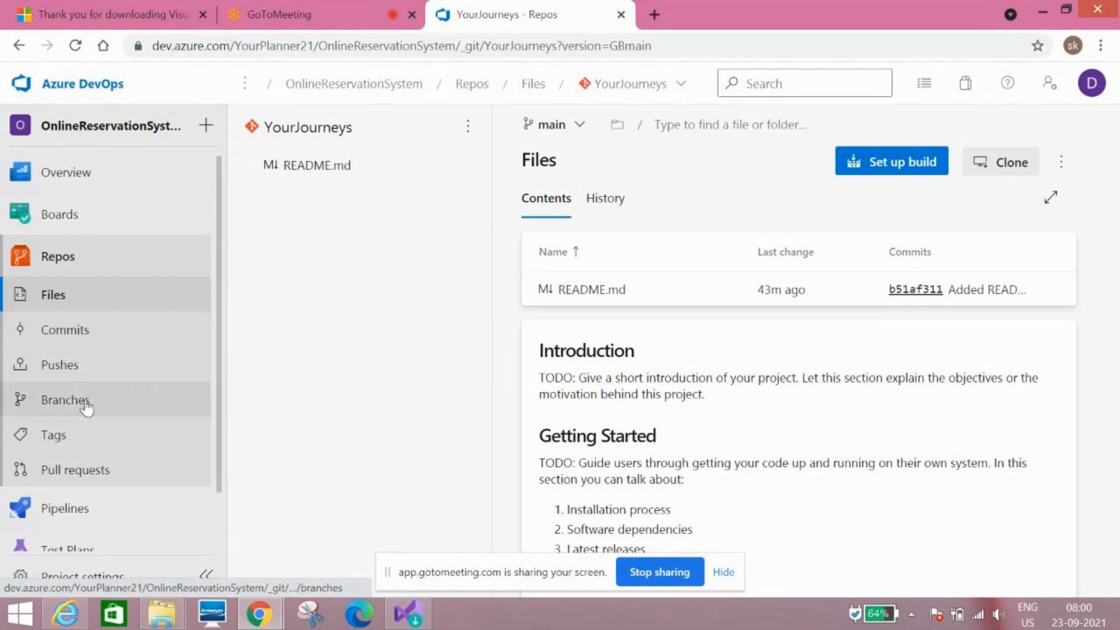
click(579, 139)
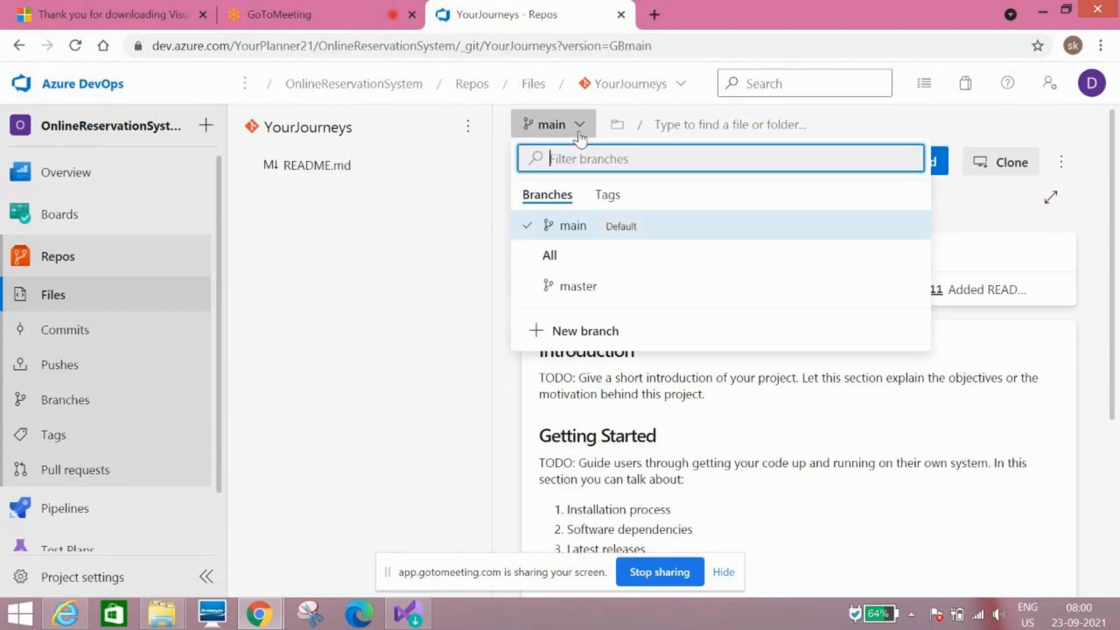
click(578, 286)
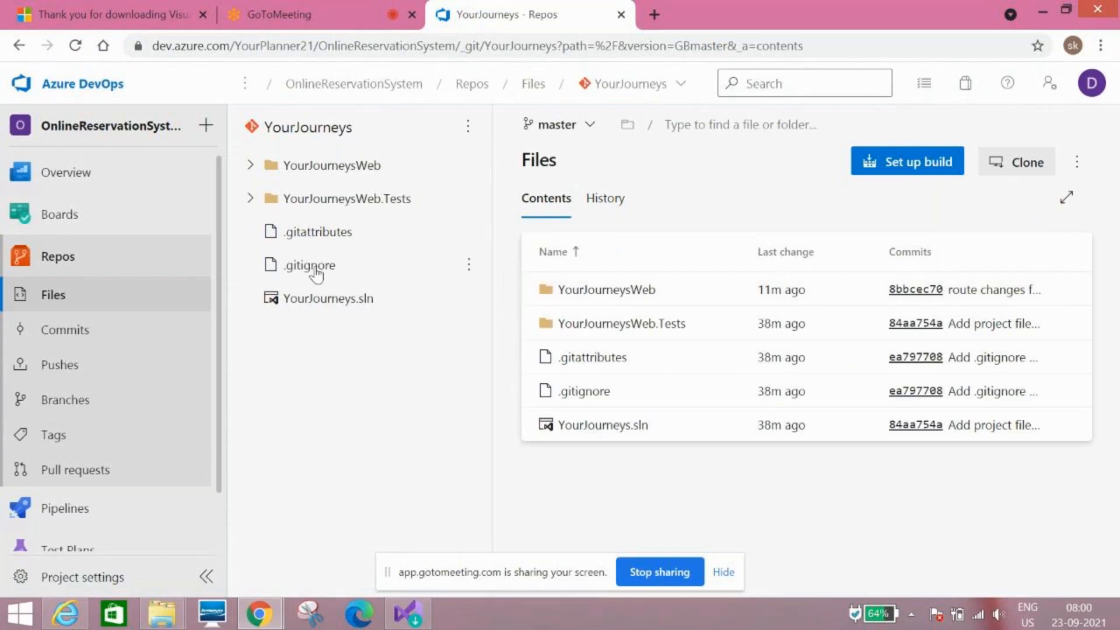
Step: Open YourJourneysWeb/Controllers/HomeController.cs and put it into browser edit mode
click(249, 167)
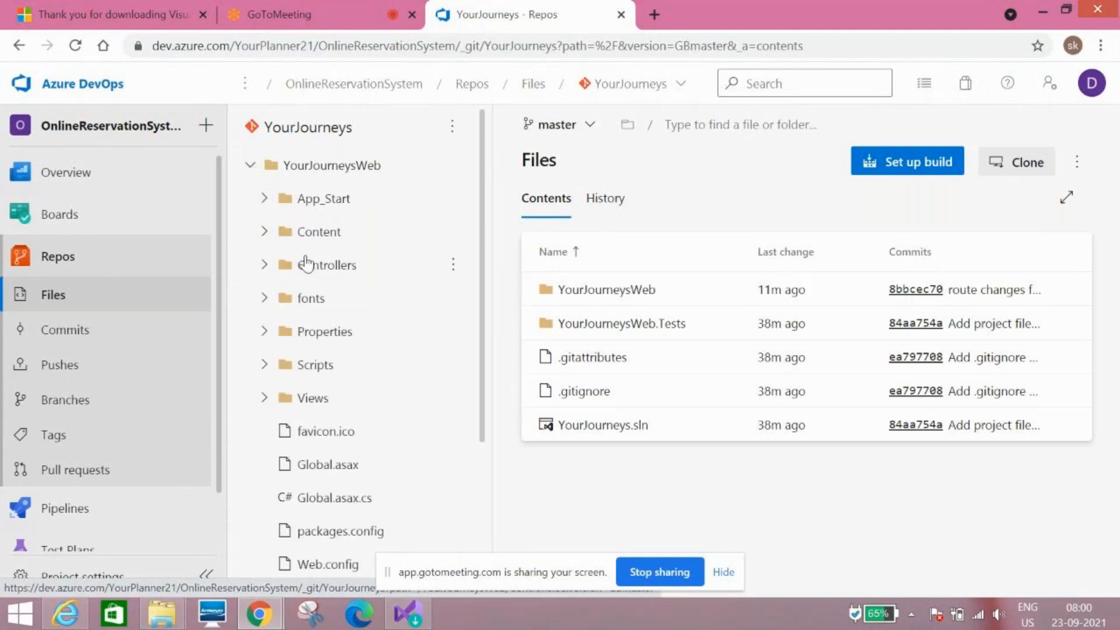
click(306, 264)
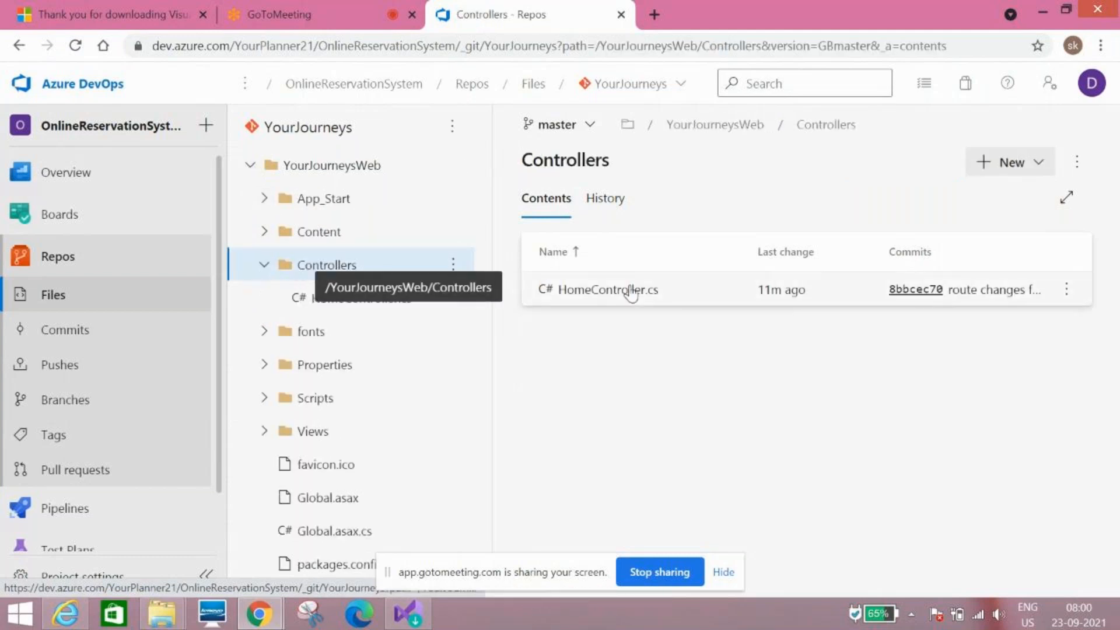
click(632, 291)
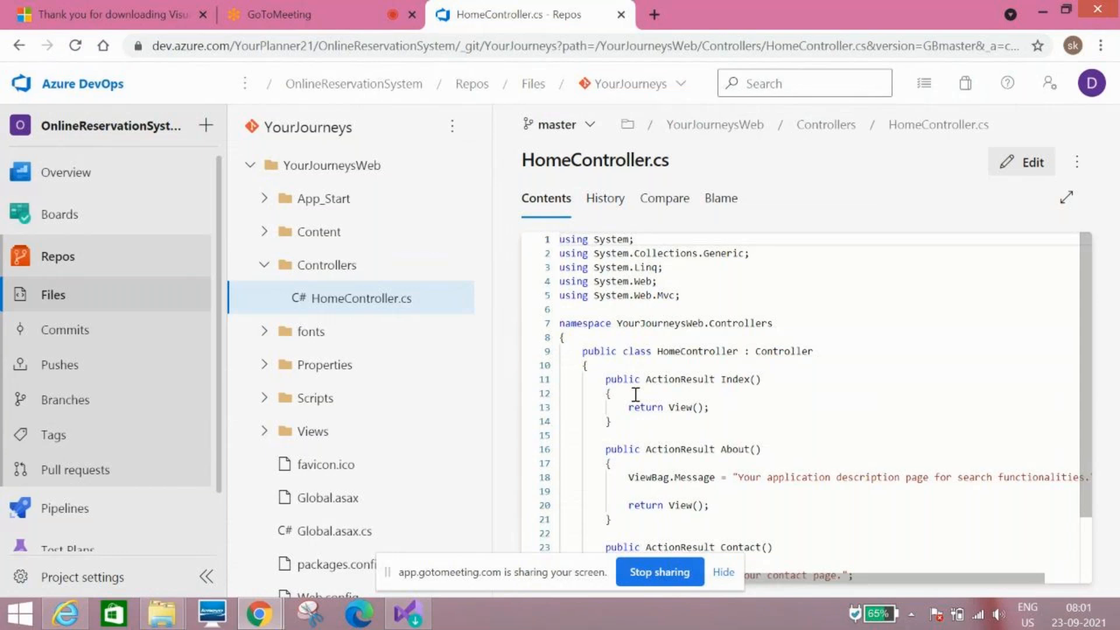
click(1031, 166)
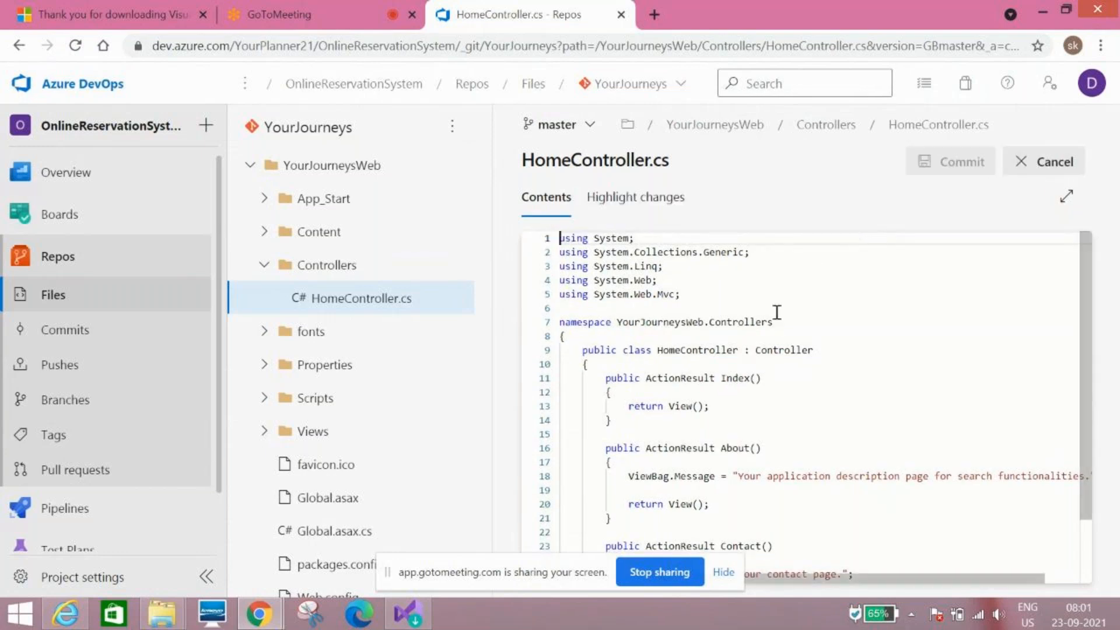
Step: Add a new line 13 with the comment //For test inside Index(), then start the commit
click(647, 393)
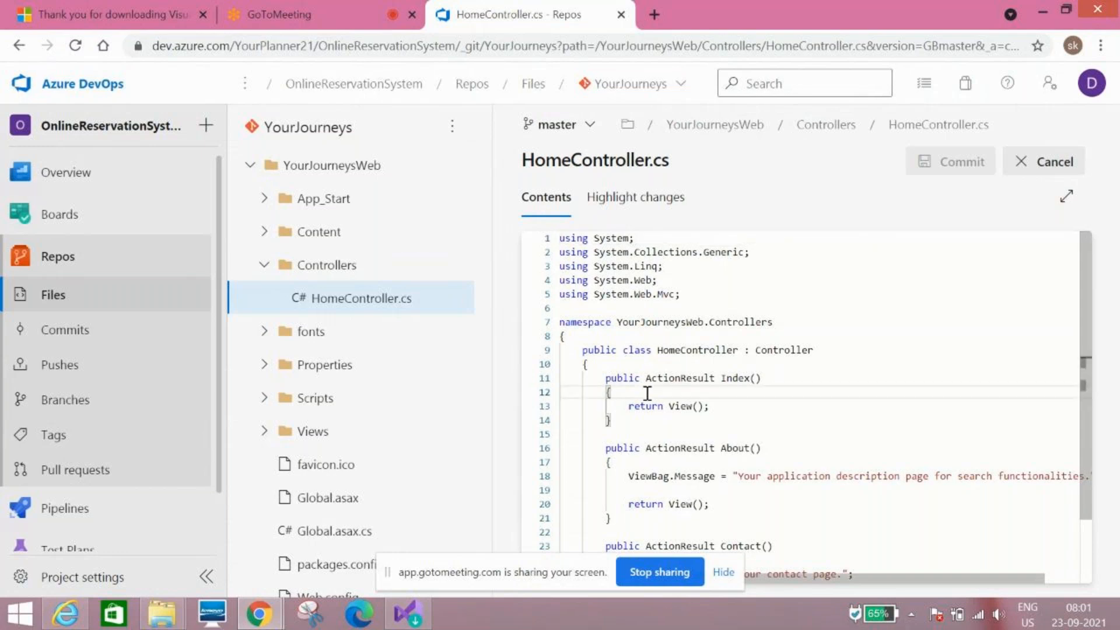
key(Return)
text(\\tes)
key(BackSpace)
key(BackSpace)
key(BackSpace)
key(BackSpace)
key(BackSpace)
text(//)
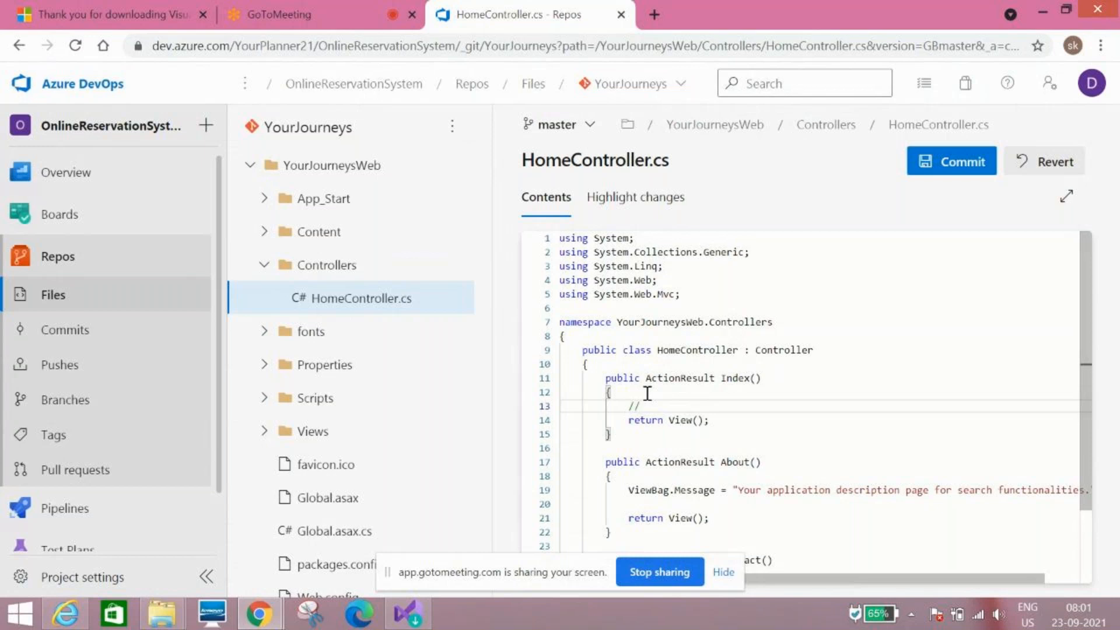
text(or)
key(BackSpace)
key(BackSpace)
key(BackSpace)
text(For test)
click(960, 169)
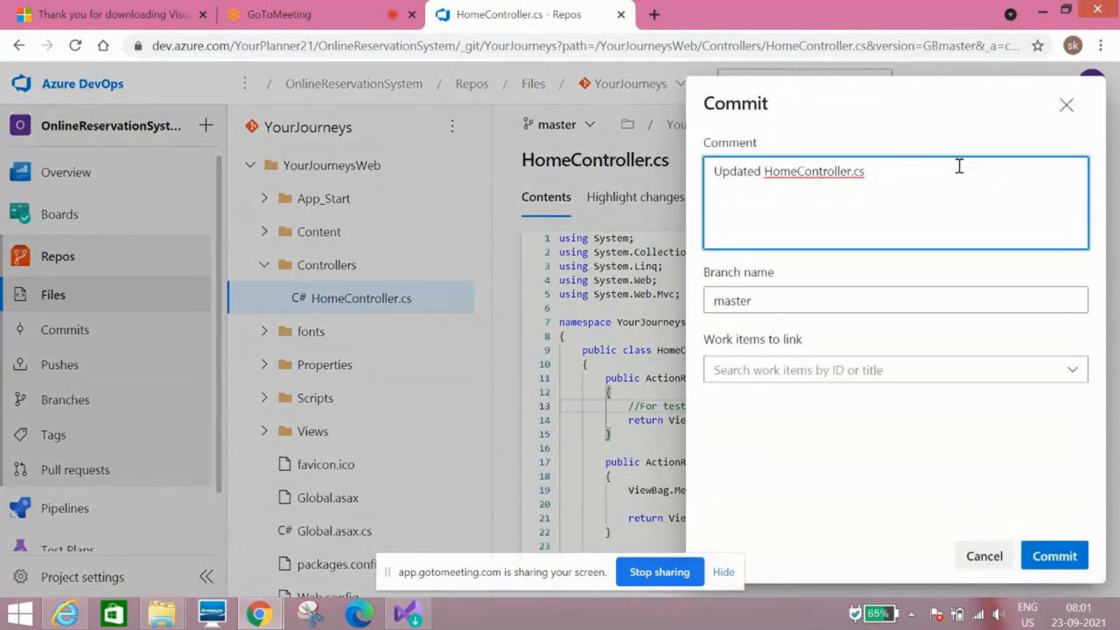
Step: Commit the edit to master with the comment 'Updated HomeController.cs'
click(1063, 551)
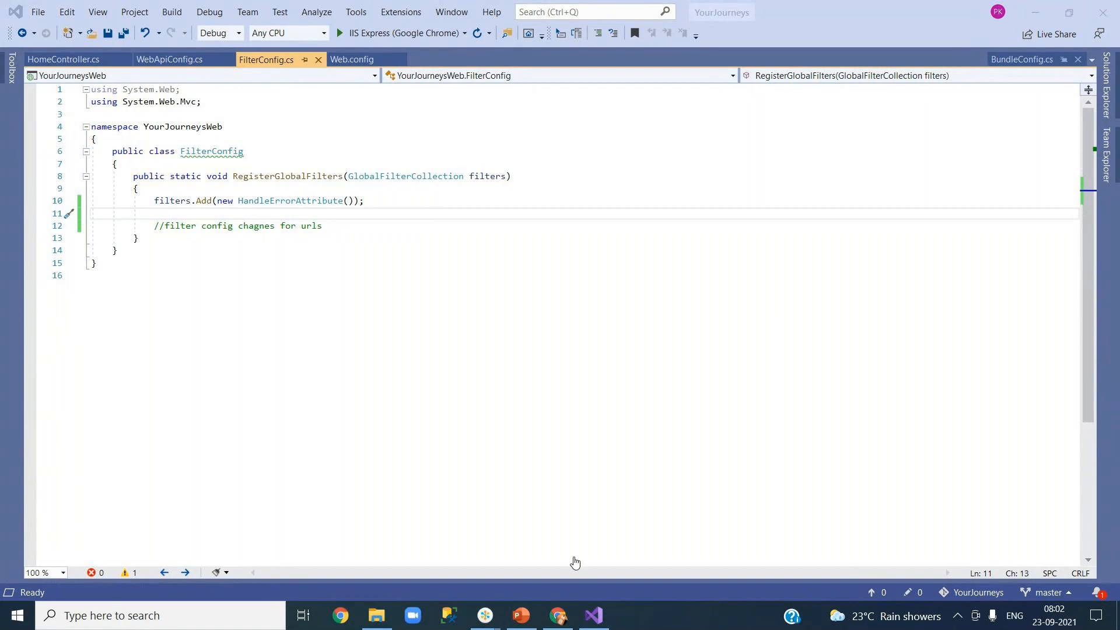
Step: Switch to Chrome and reload the Azure DevOps page
mouse_move(570, 619)
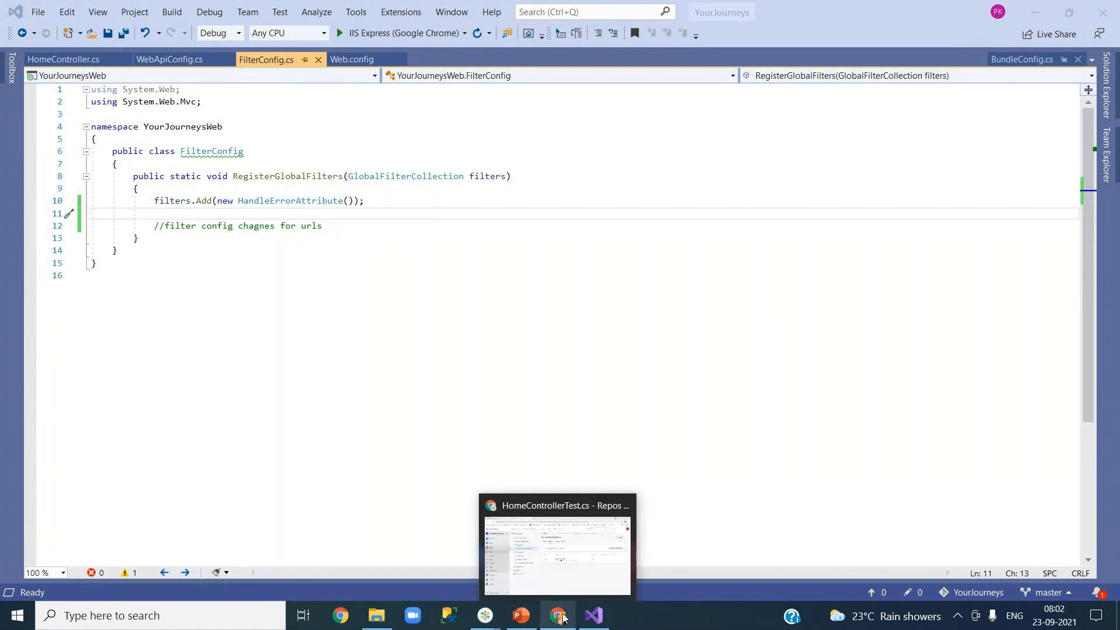
click(433, 252)
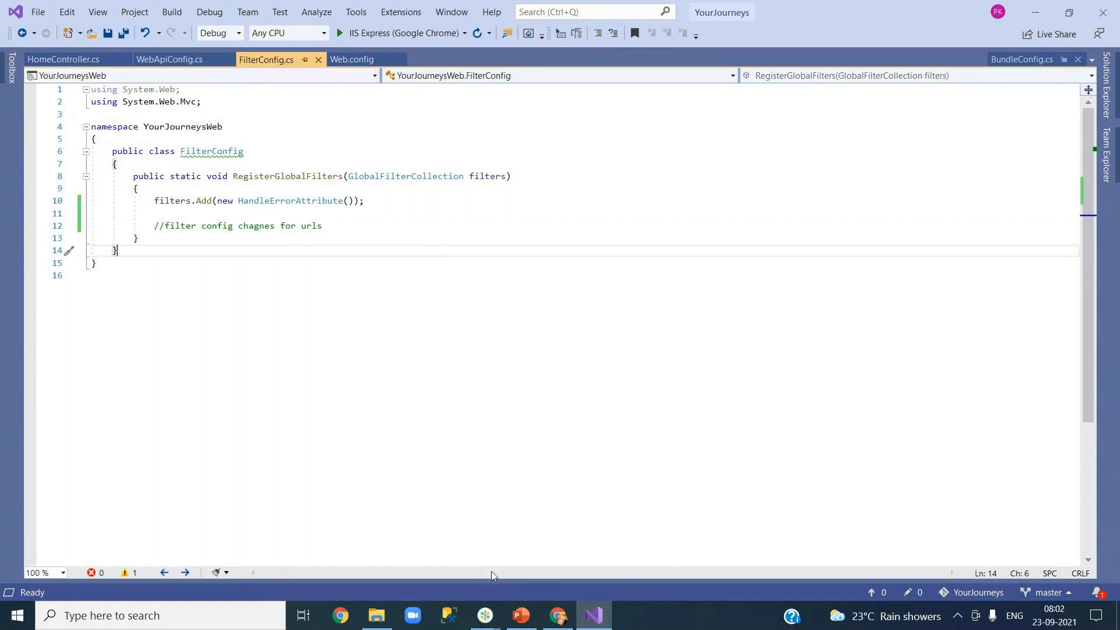
click(557, 615)
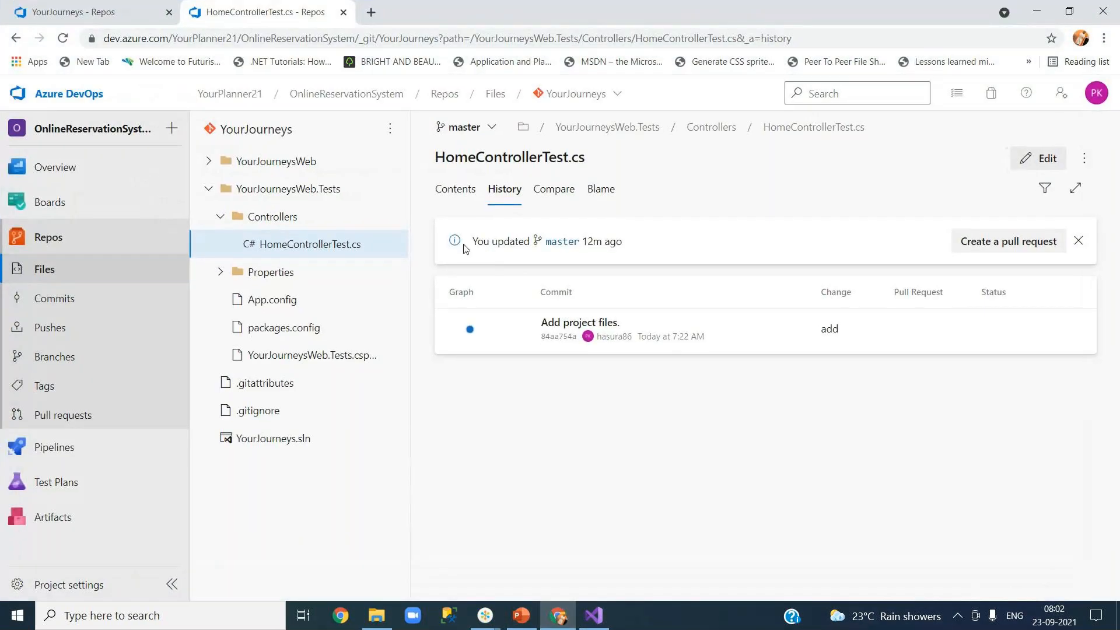
key(F5)
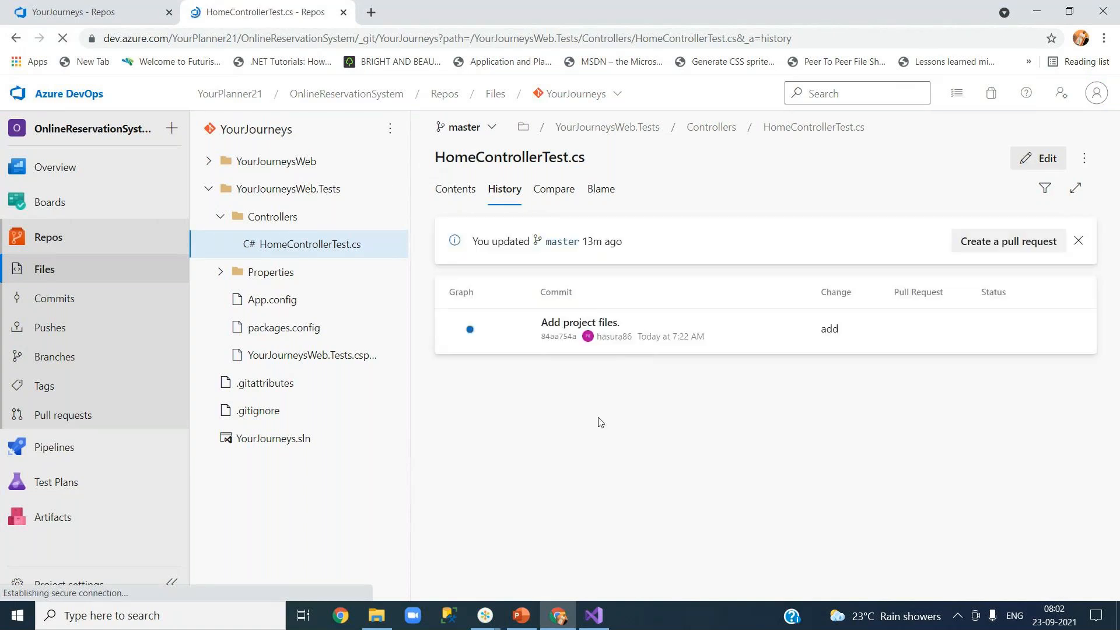
Step: Open the top 'Updated HomeController.cs' commit to see the added //For test line, then return to Visual Studio
click(210, 163)
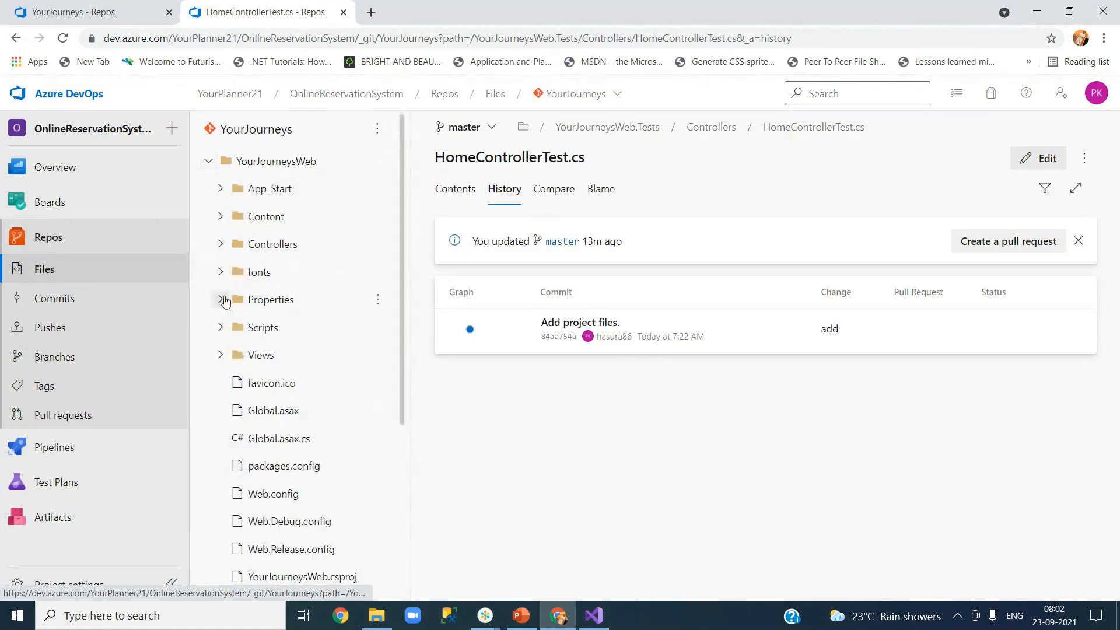
click(220, 244)
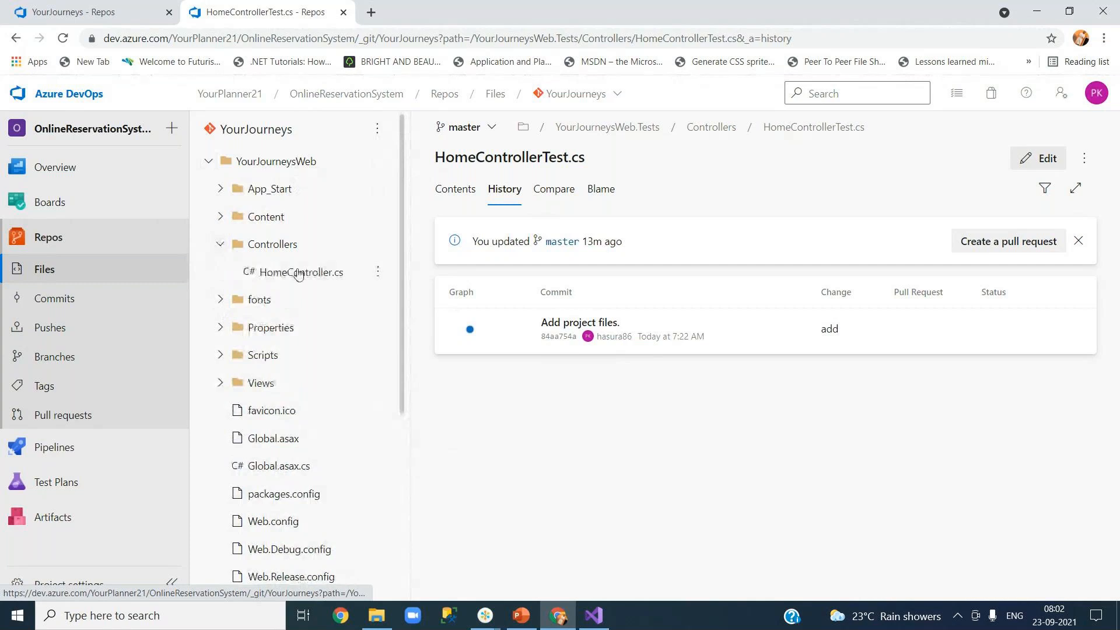
click(298, 273)
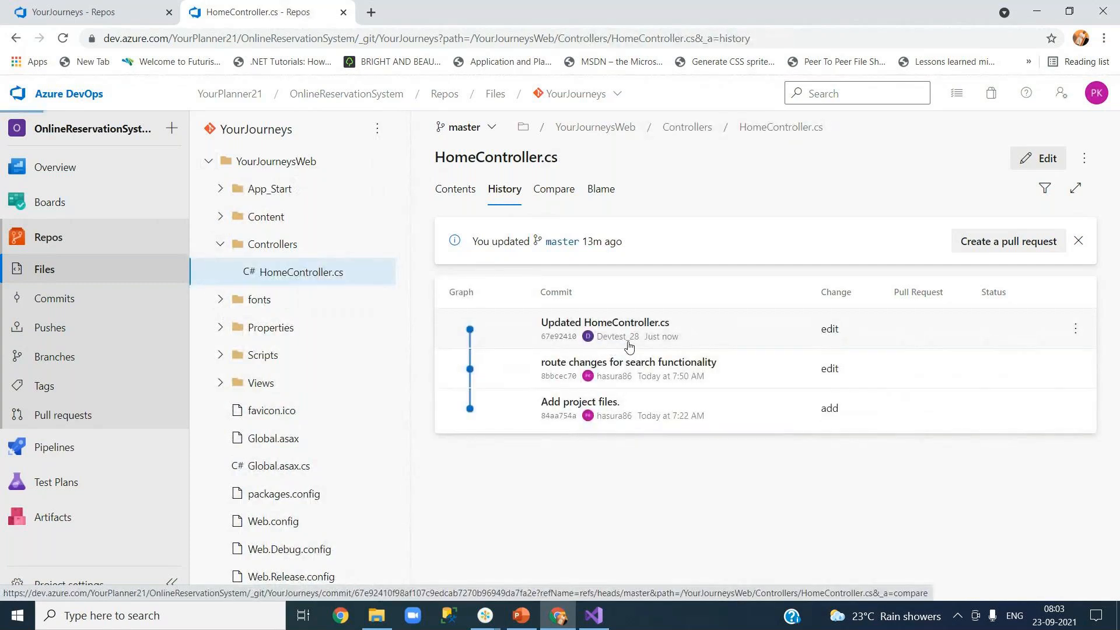
click(630, 347)
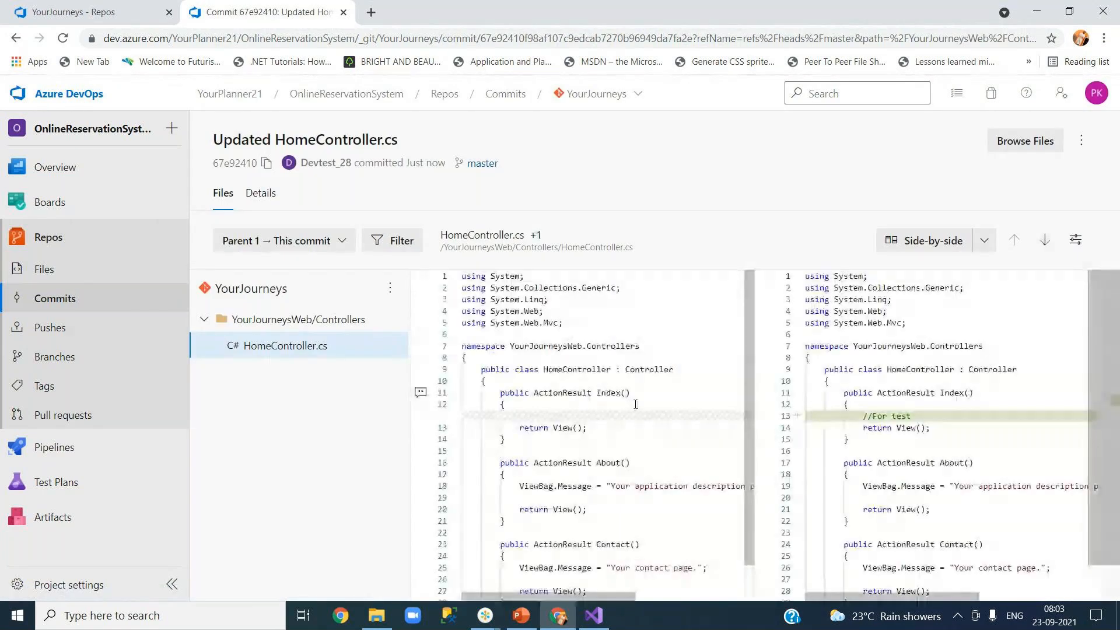
scroll(698, 429, down, 2)
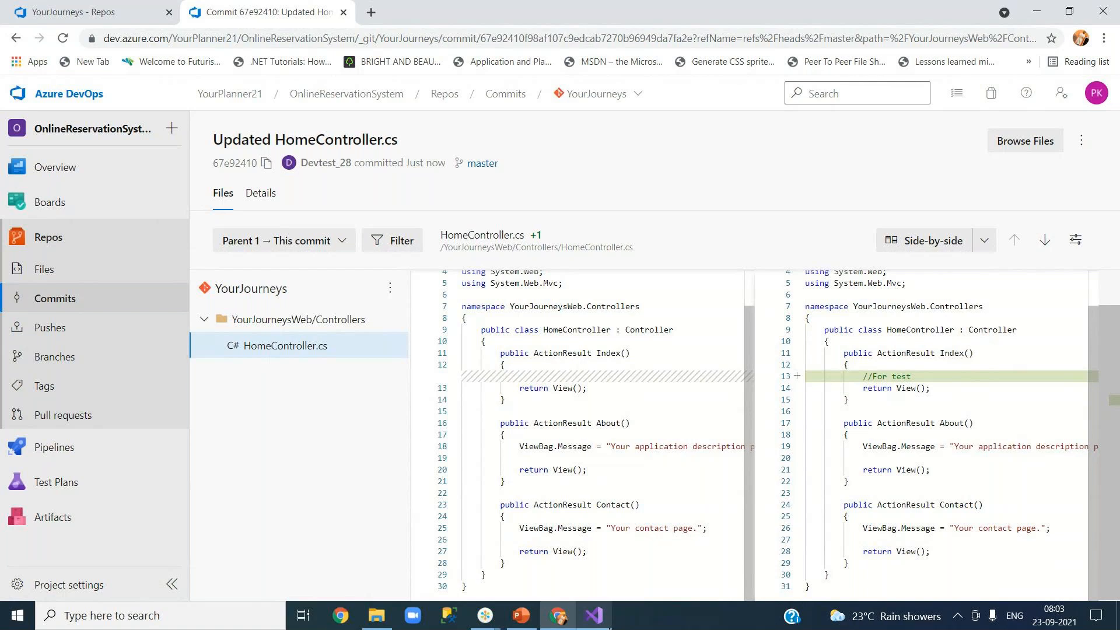
mouse_move(597, 622)
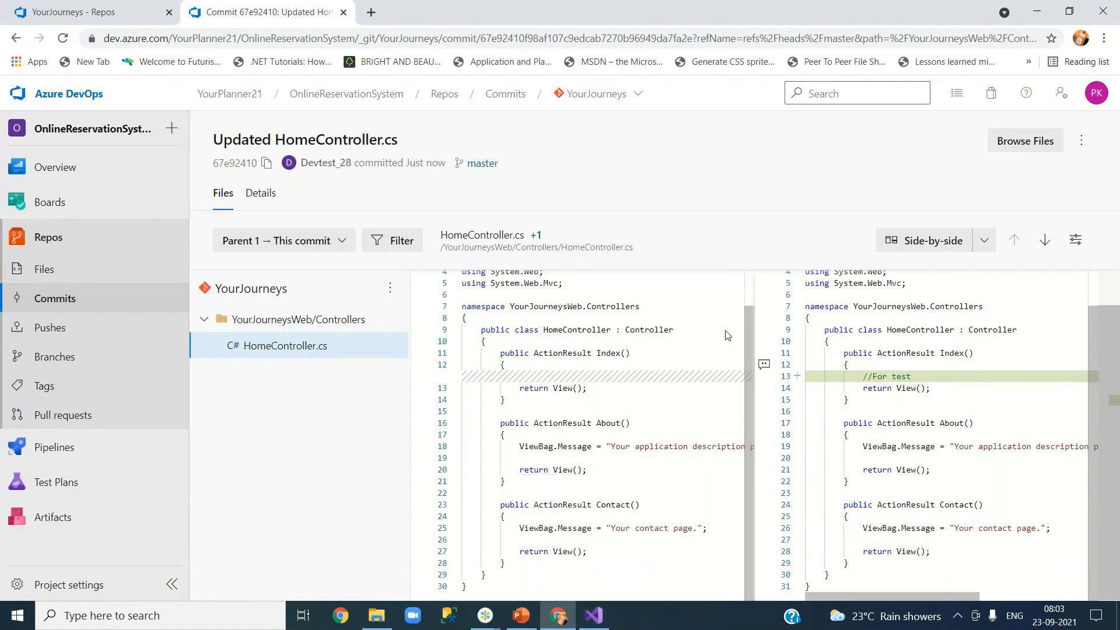
click(601, 618)
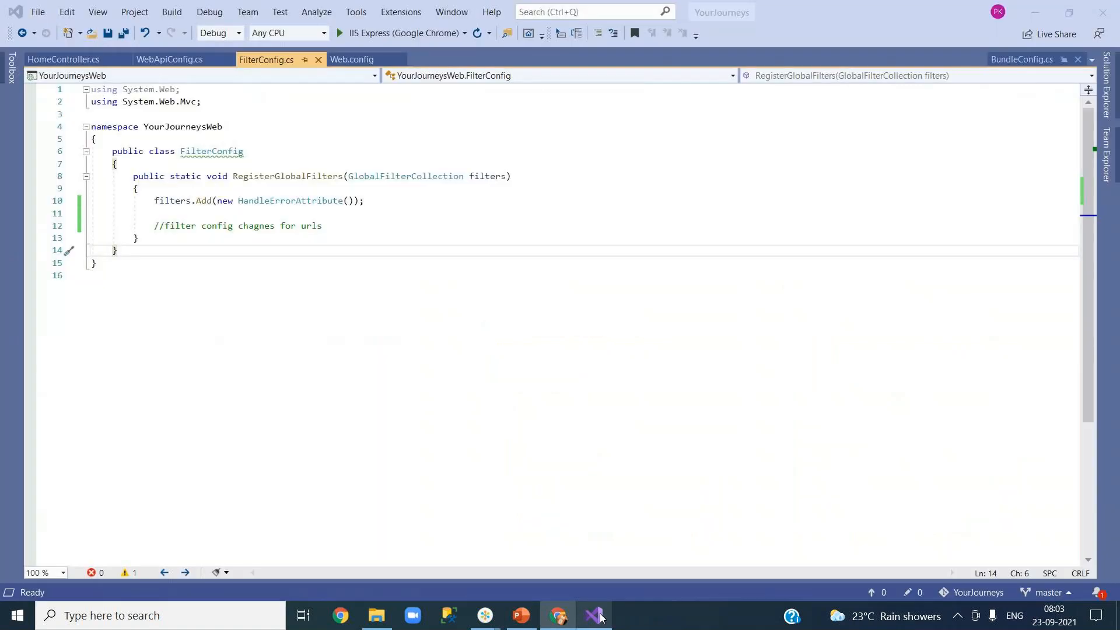
Step: Close all open documents, including FilterConfig.cs
right_click(279, 61)
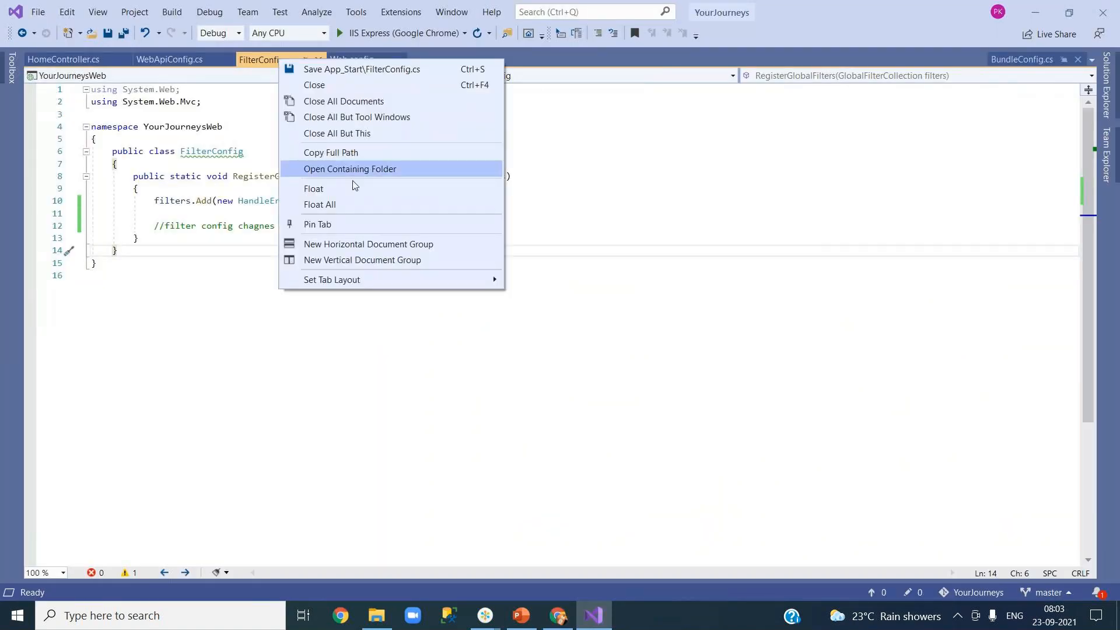
click(339, 134)
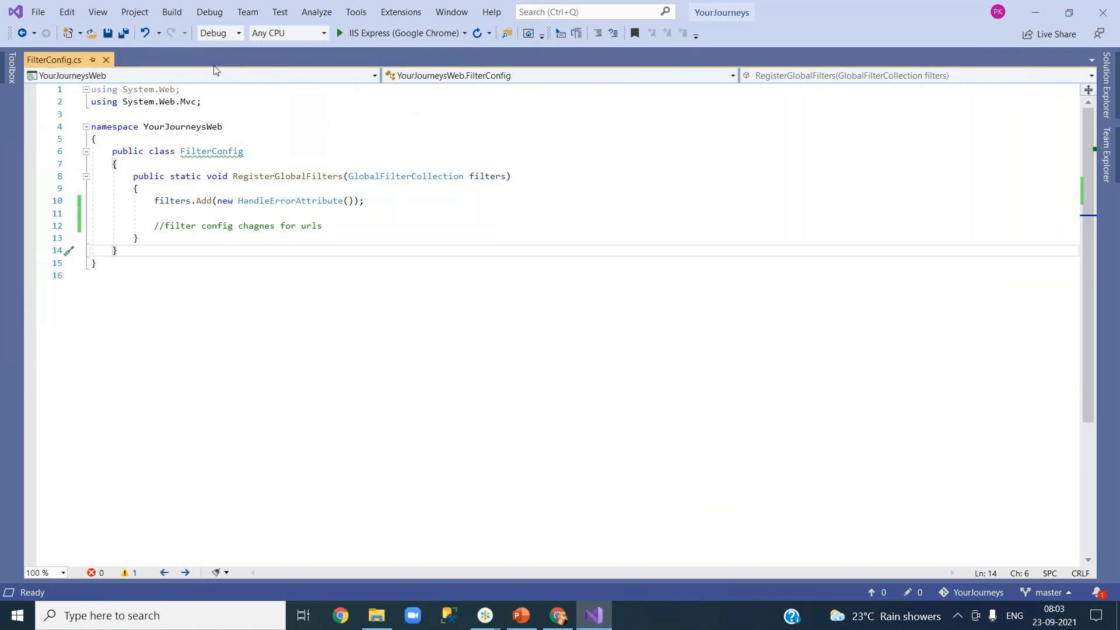
click(107, 61)
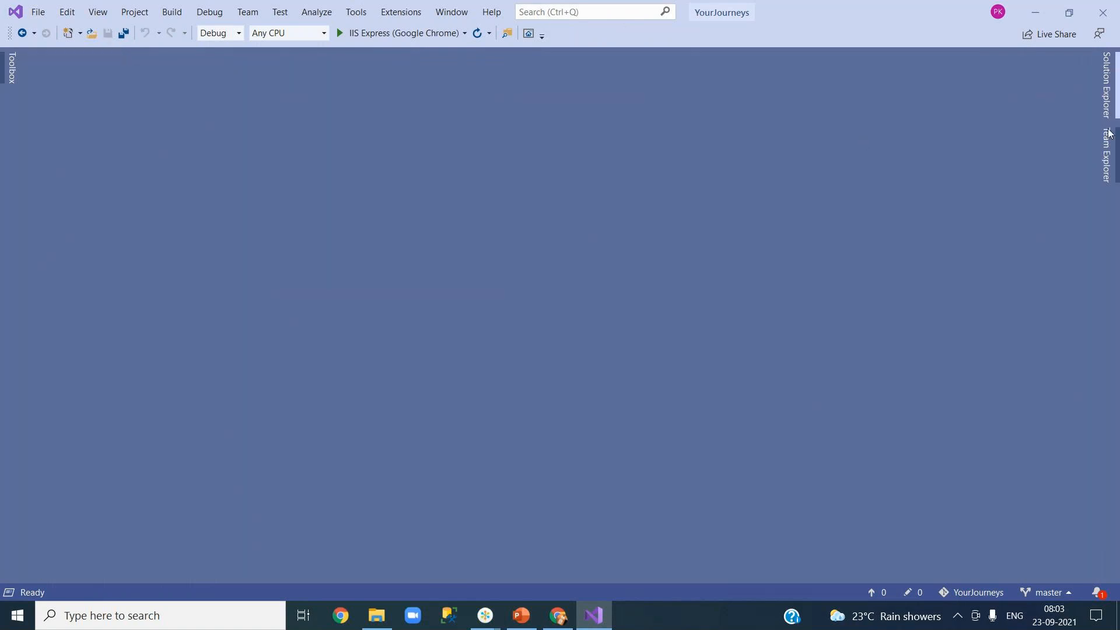
Step: Open Team Explorer's Synchronization page for master, showing no incoming or outgoing commits
click(1109, 140)
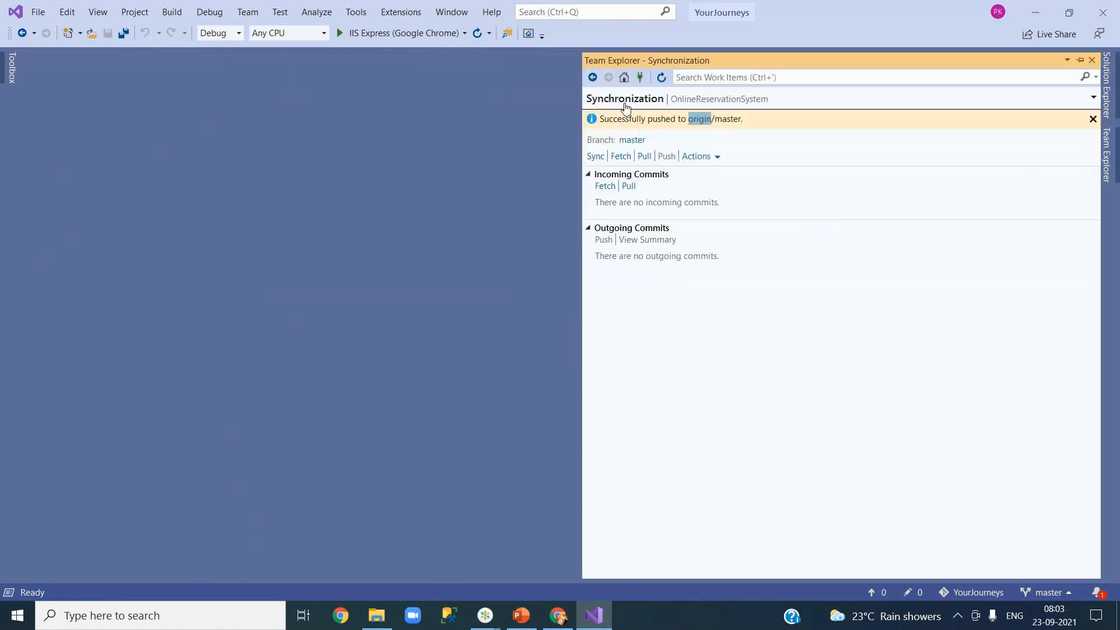
click(625, 78)
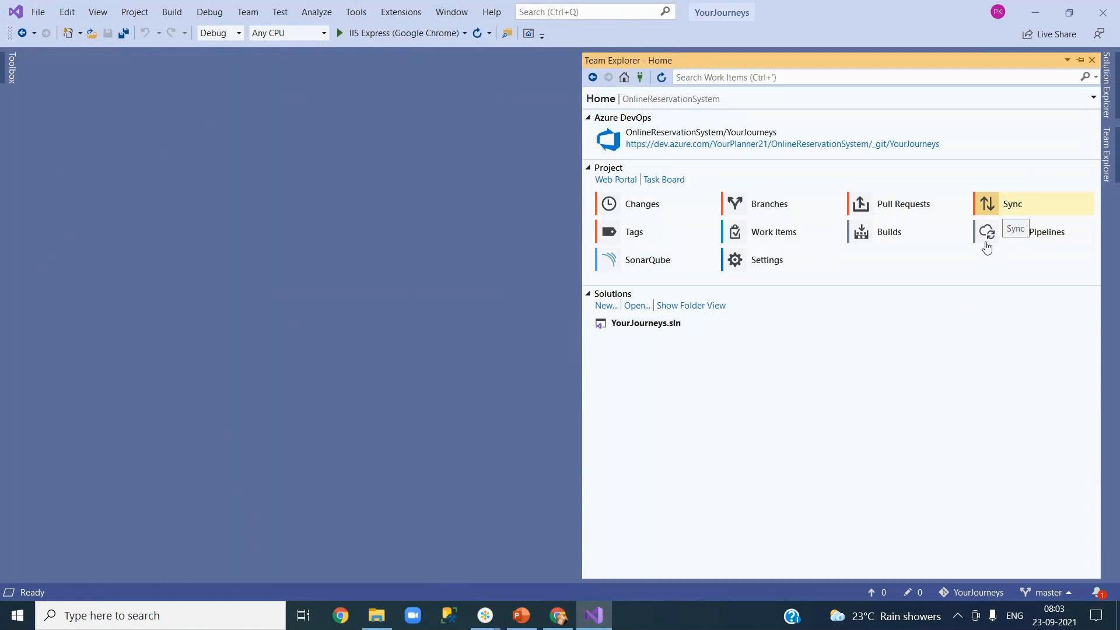
click(663, 202)
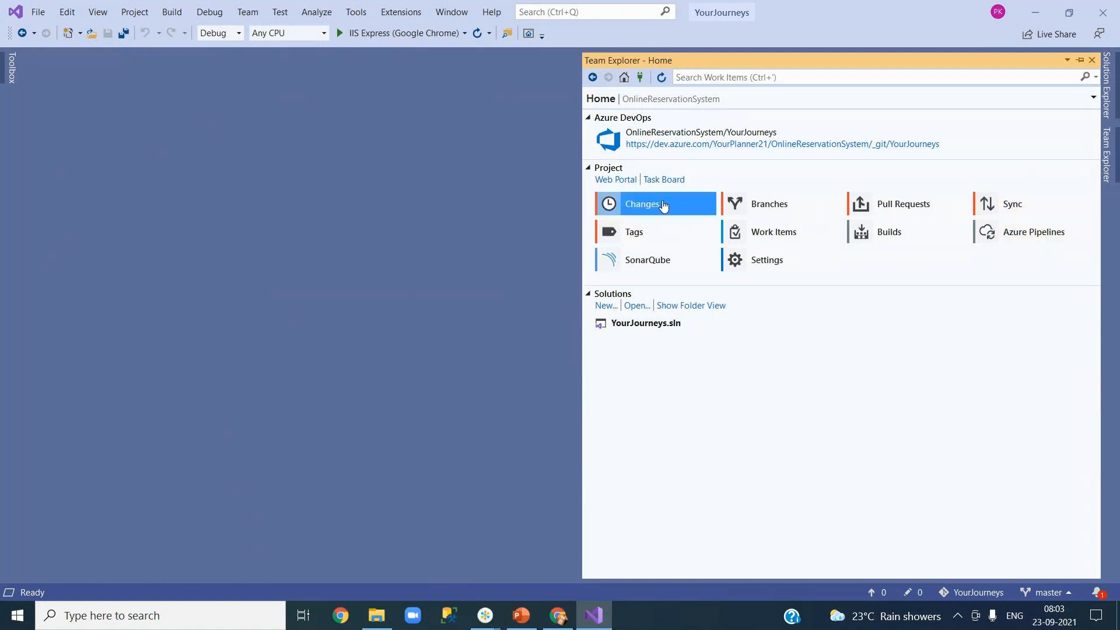
click(623, 78)
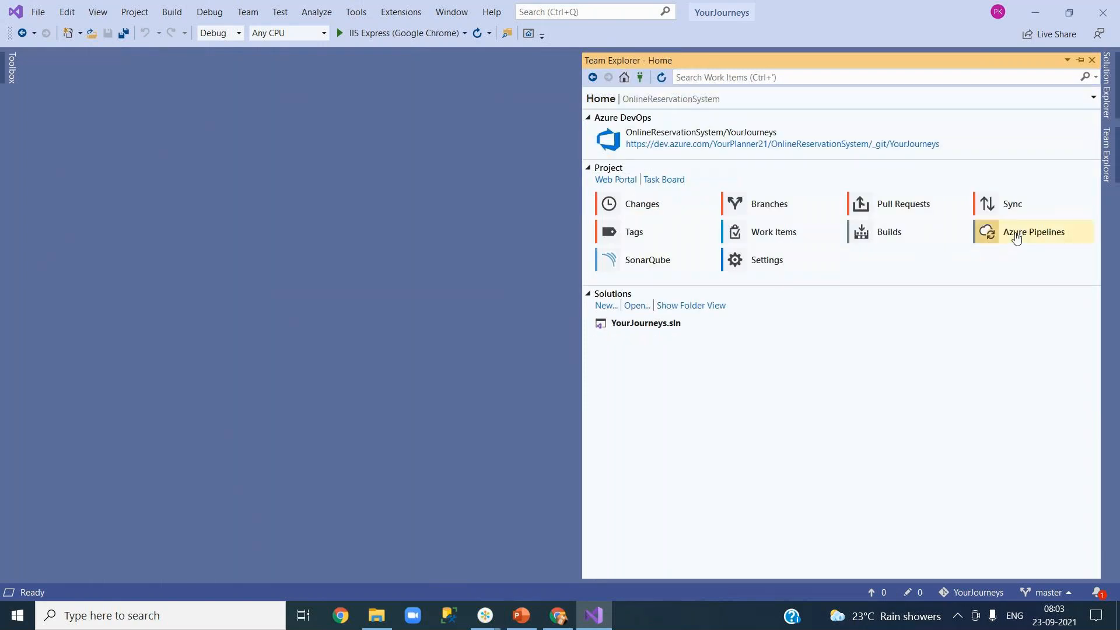
click(1007, 210)
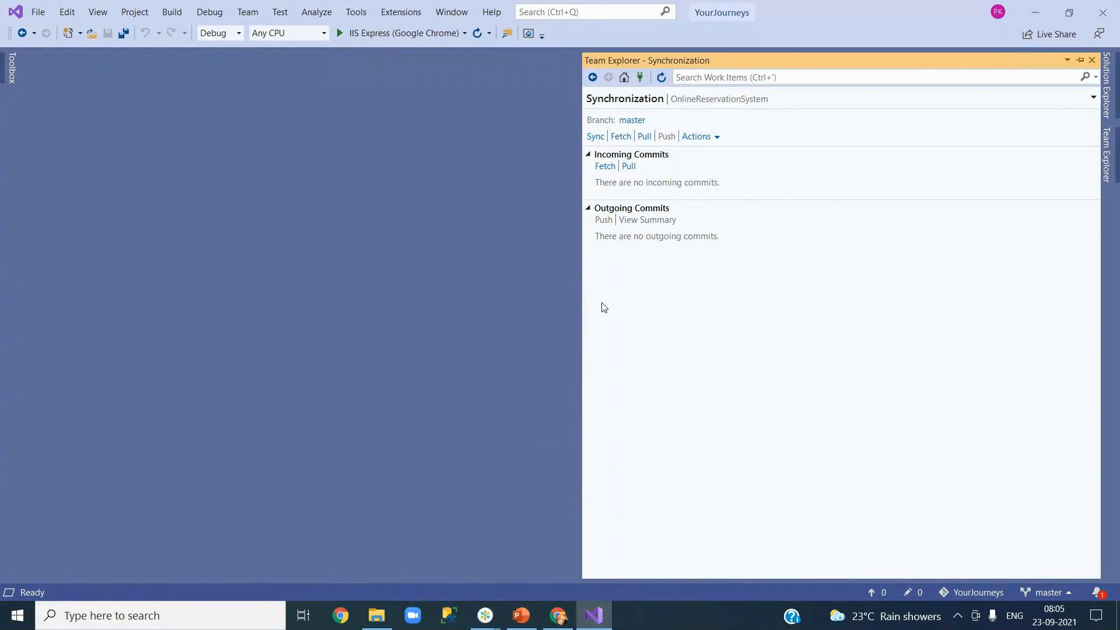
Step: Fetch incoming commit 67e92410 and view its HomeController.cs diff adding //For test, then close it
click(621, 138)
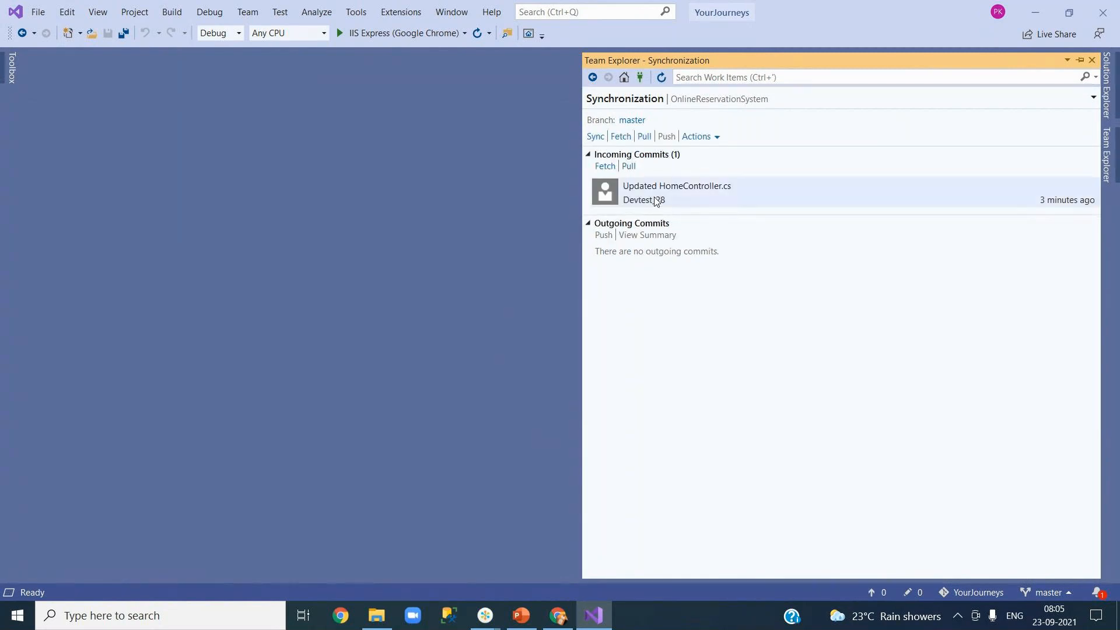
mouse_move(656, 202)
double_click(669, 194)
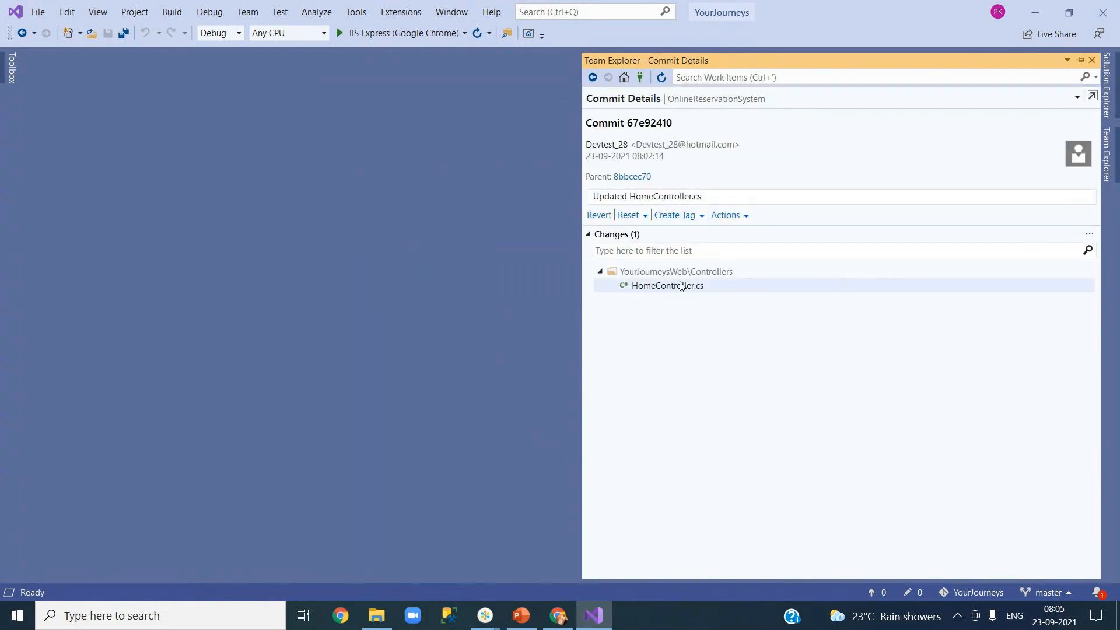
double_click(676, 288)
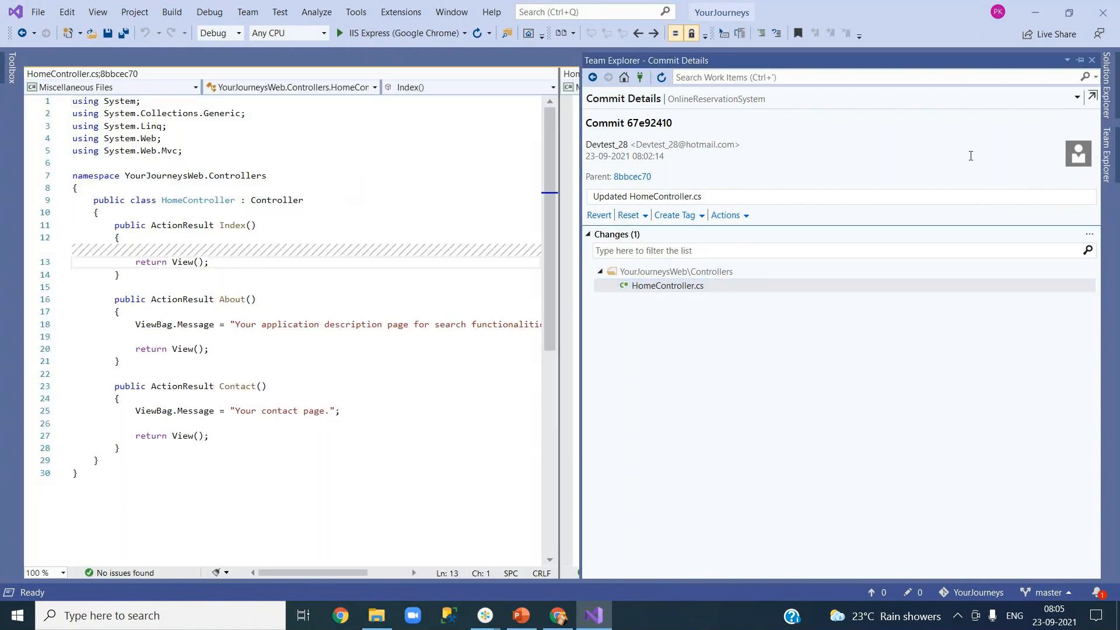
click(493, 403)
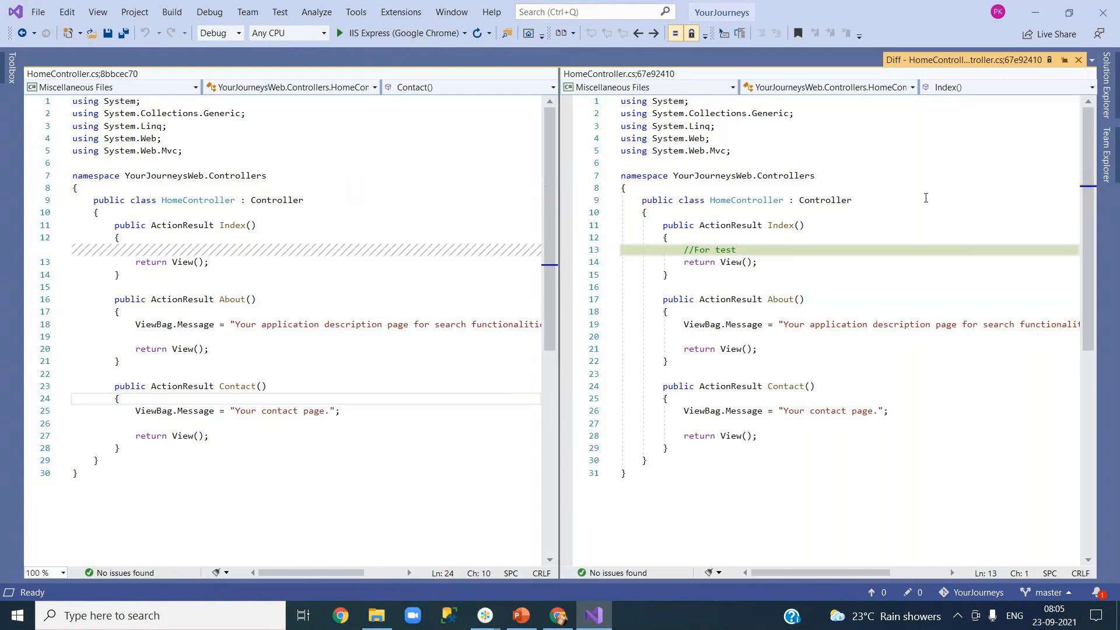
click(1079, 61)
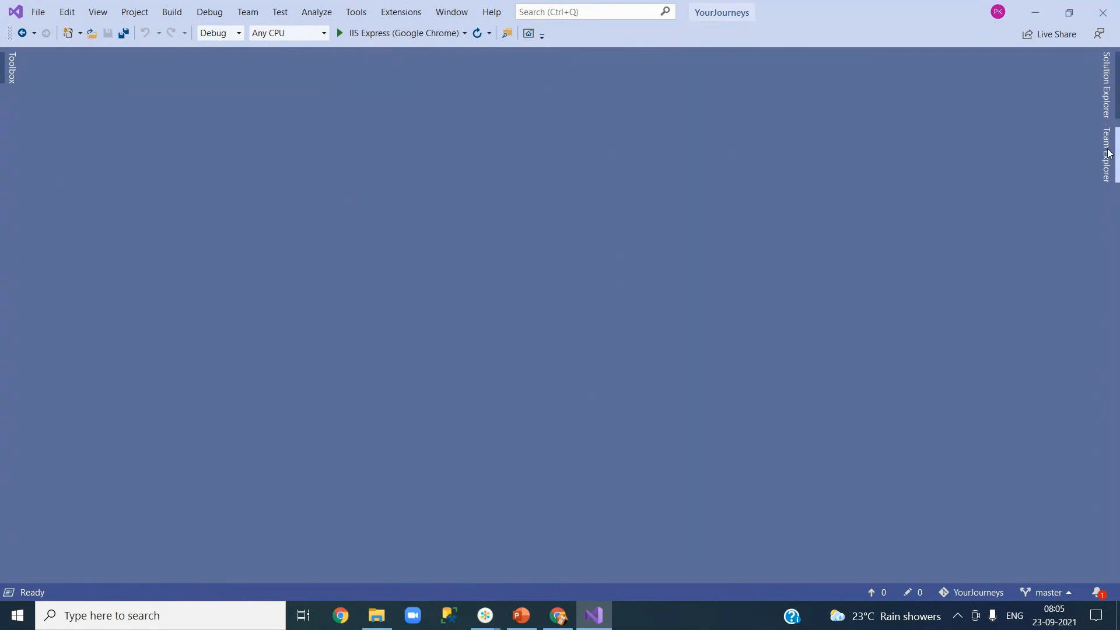
Step: Open the local HomeController.cs from Solution Explorer beside the Synchronization view's one incoming commit
click(1109, 153)
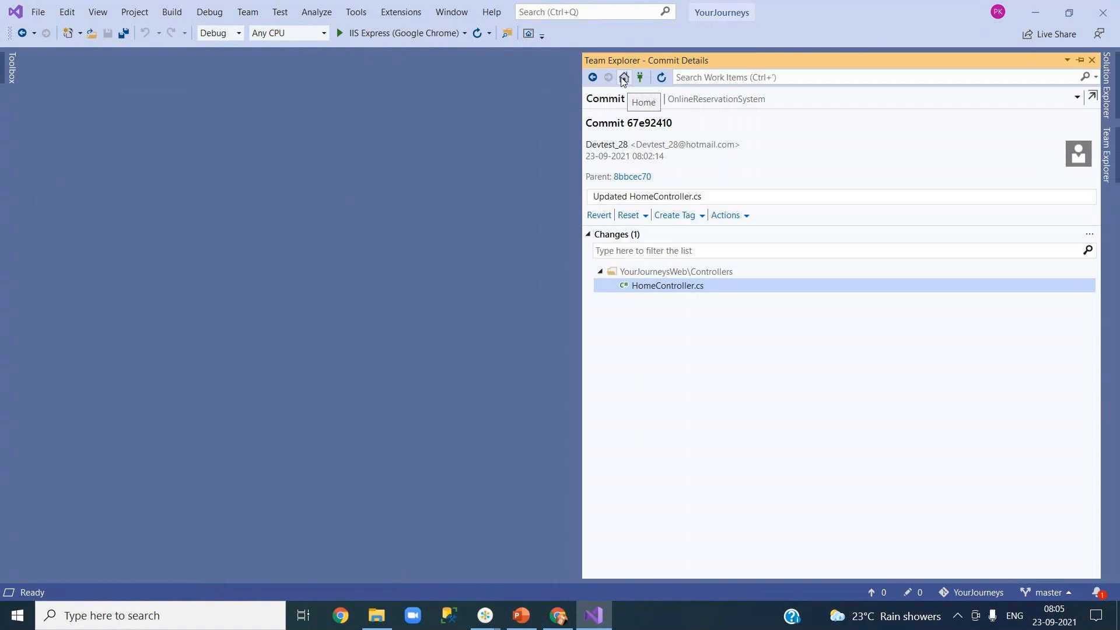
click(593, 81)
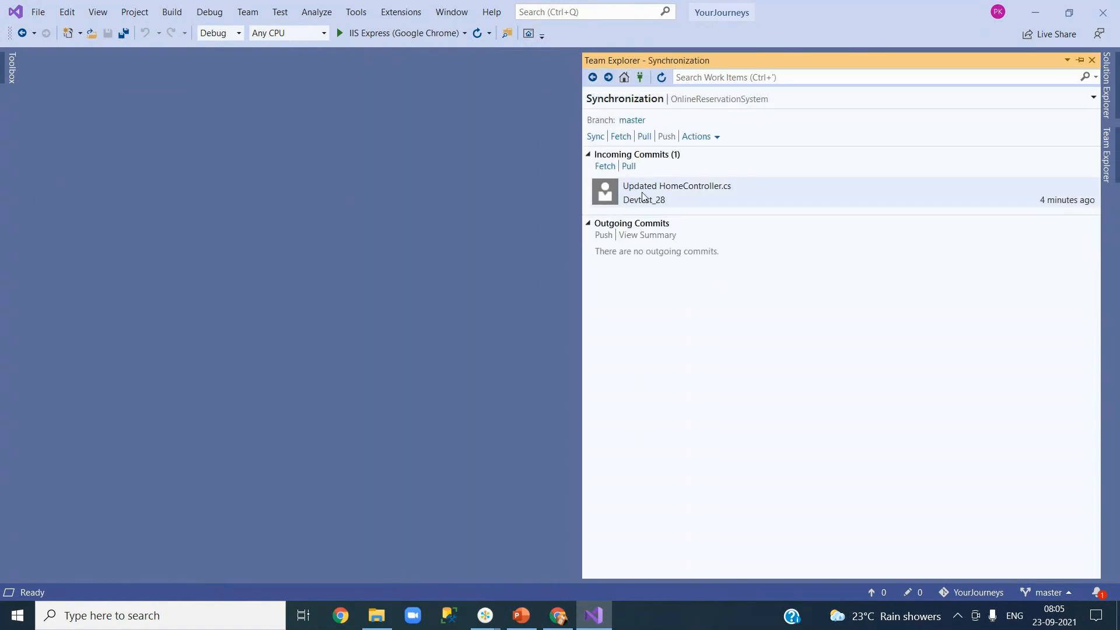
mouse_move(710, 200)
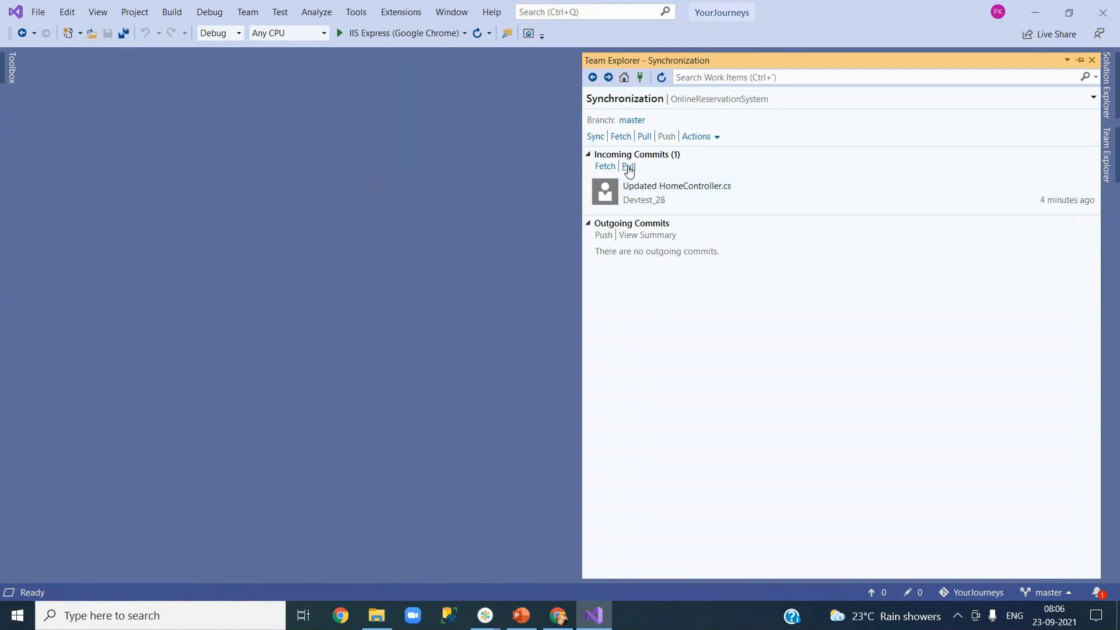
click(1111, 86)
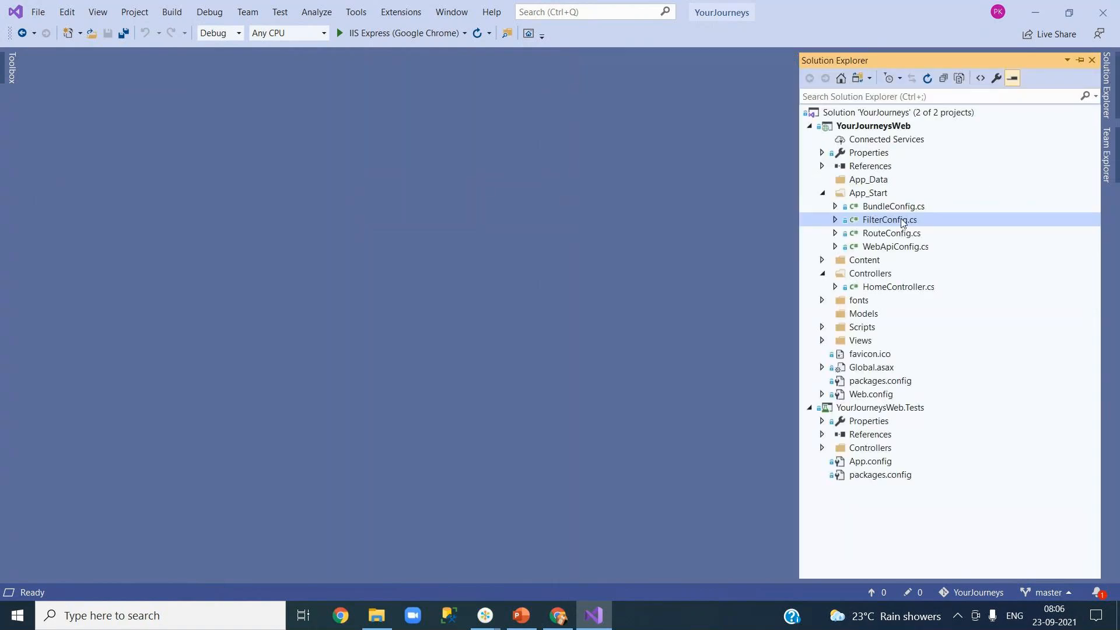
click(1112, 147)
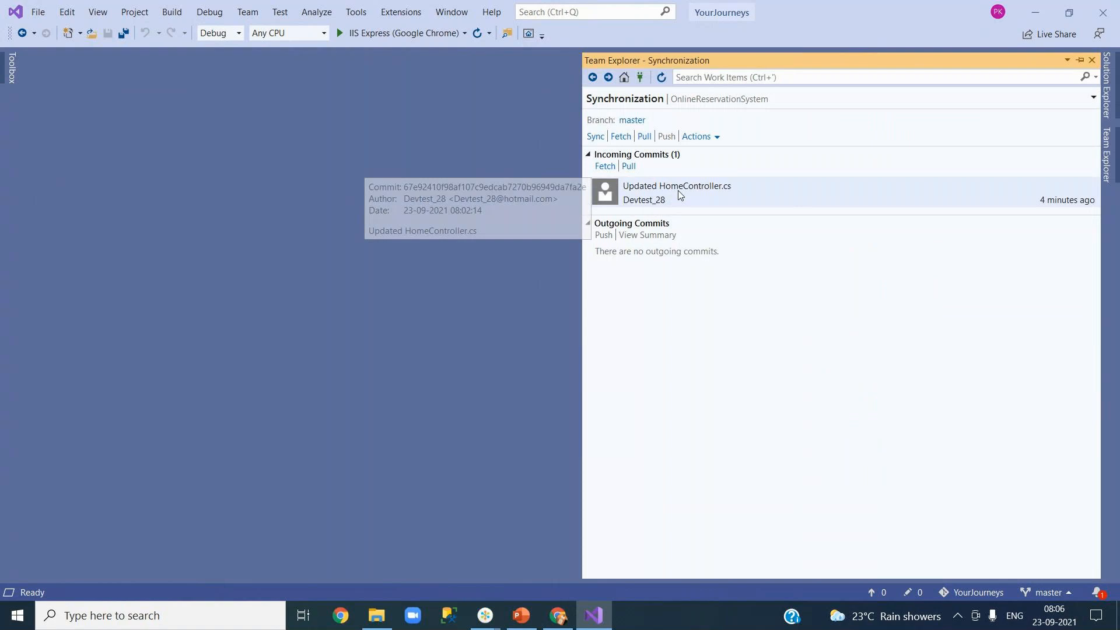
click(1112, 87)
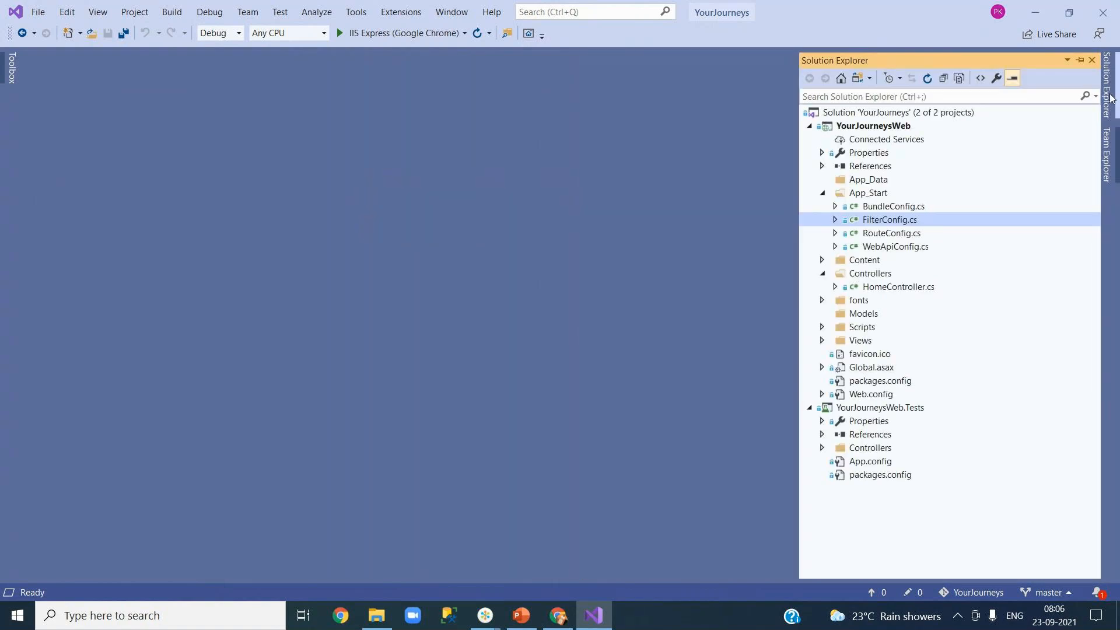
click(883, 290)
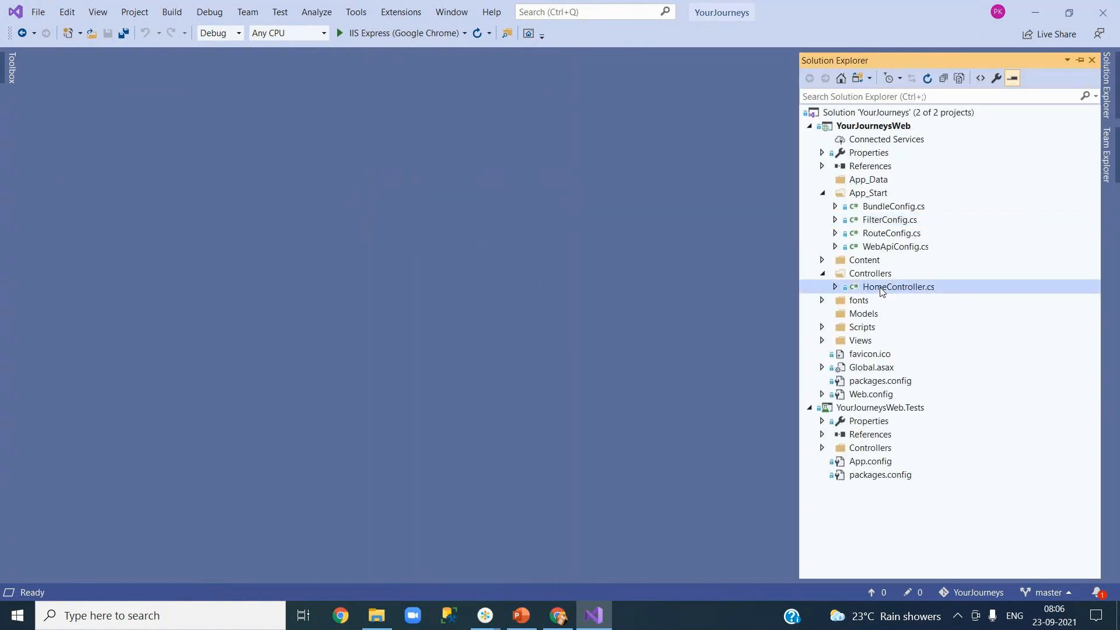
double_click(883, 290)
click(313, 292)
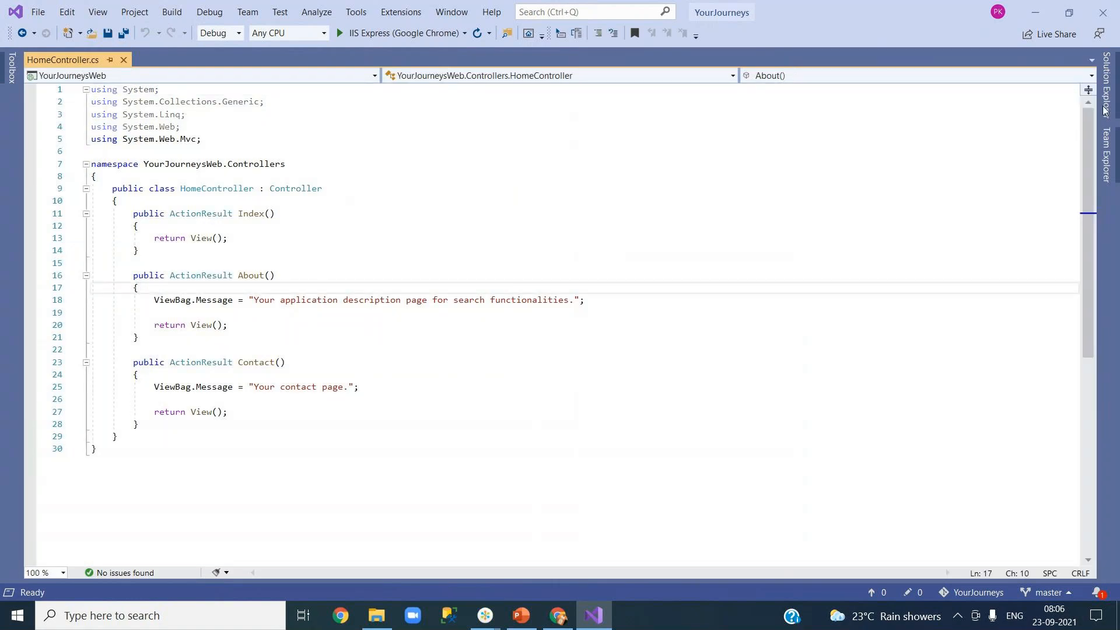
click(1110, 147)
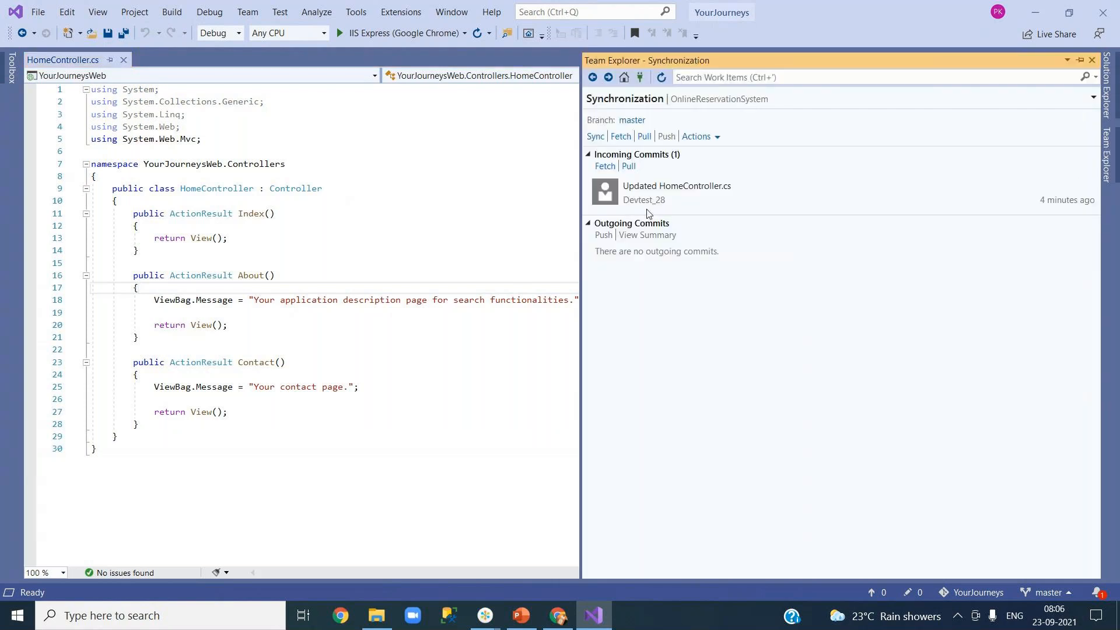
Step: Pull the incoming commit 67e92410 and confirm HomeController.cs line 13 now shows //For test
click(629, 167)
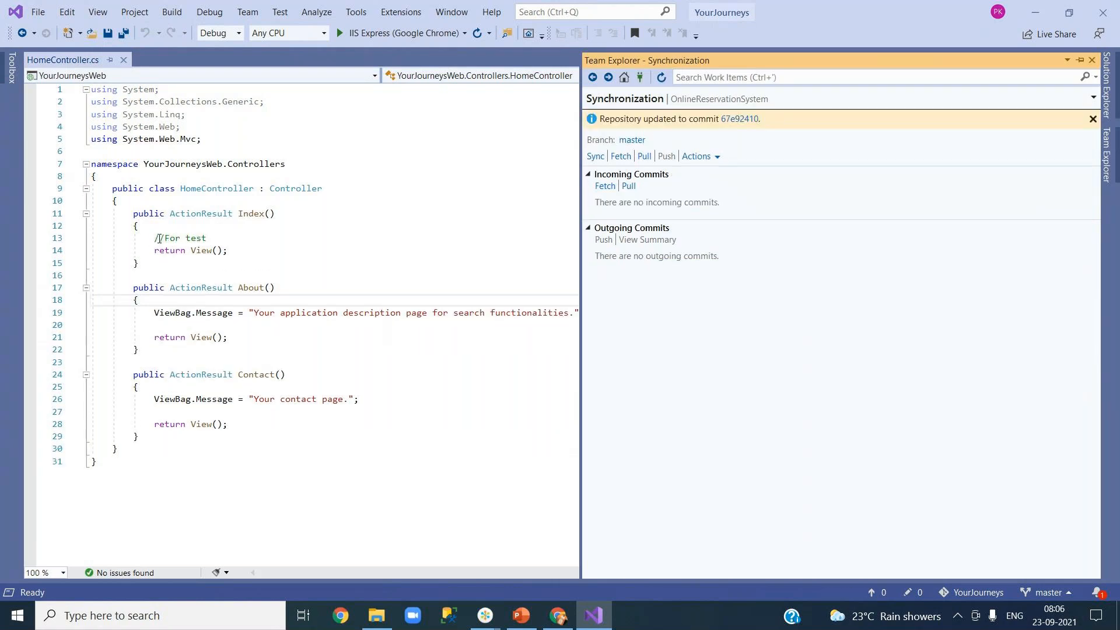
drag(154, 239, 229, 244)
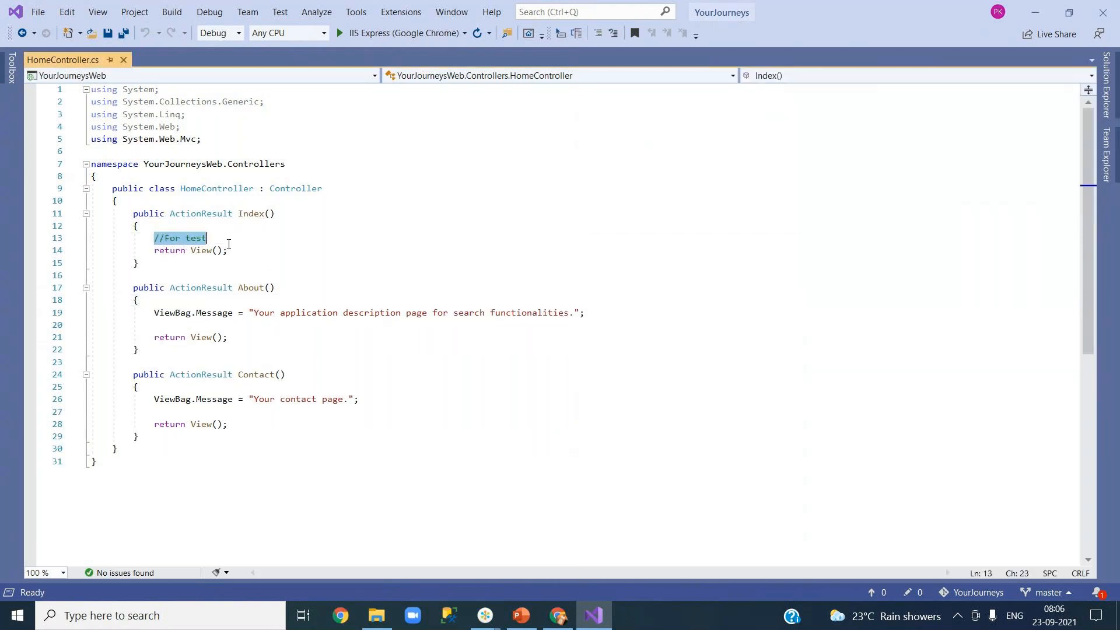
click(490, 313)
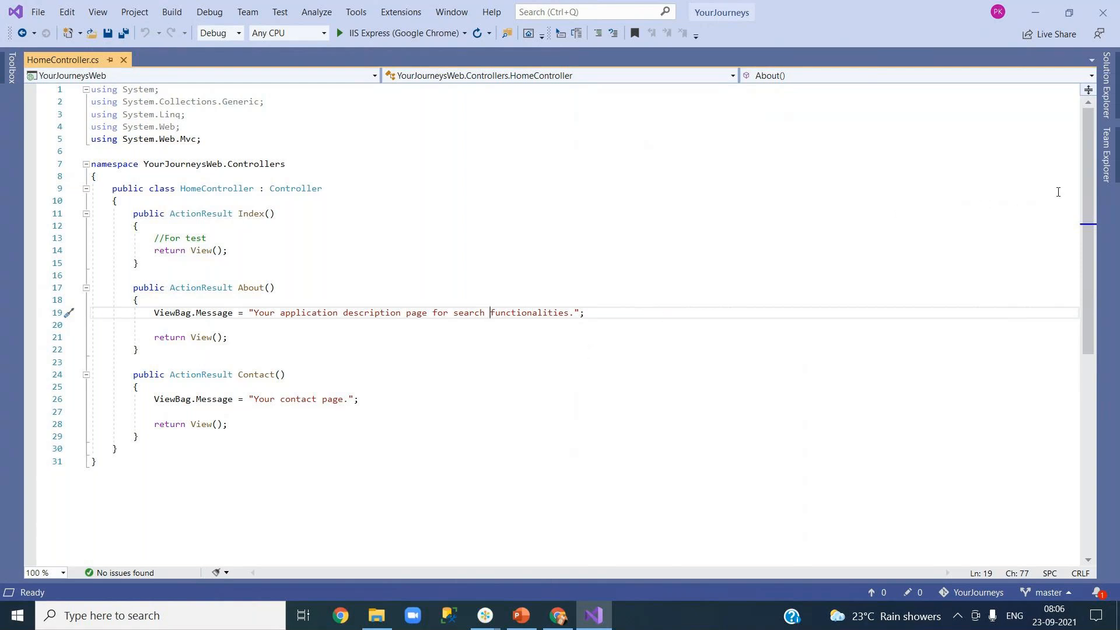
click(1109, 183)
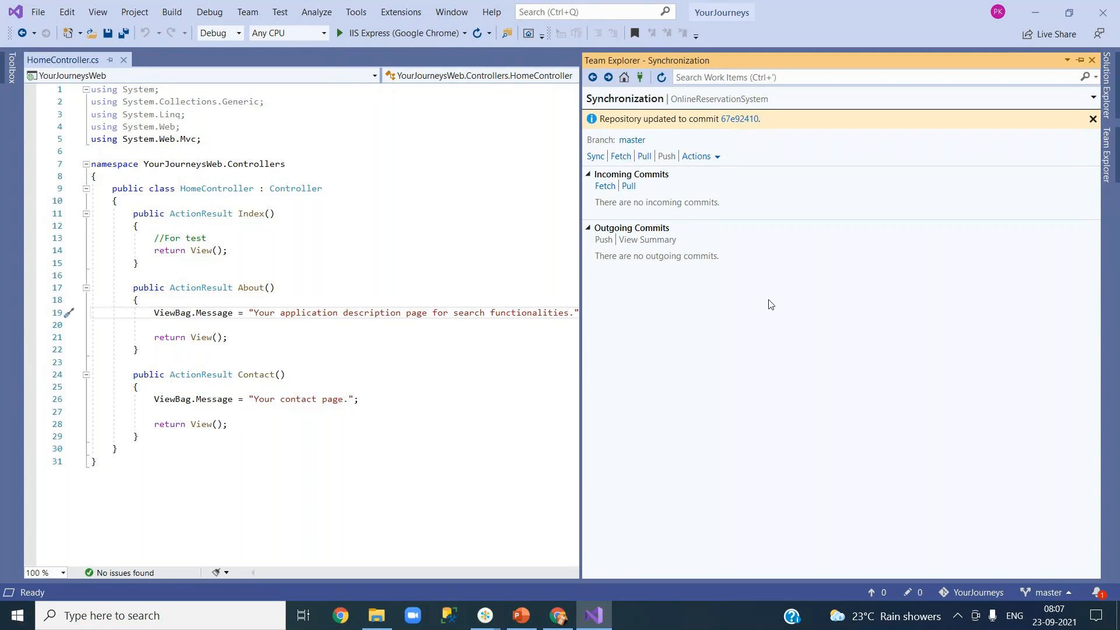
click(534, 348)
Step: In PowerPoint slide 38, review the Push, Pull, Fetch, sync, Cloning and repository boxes
click(521, 616)
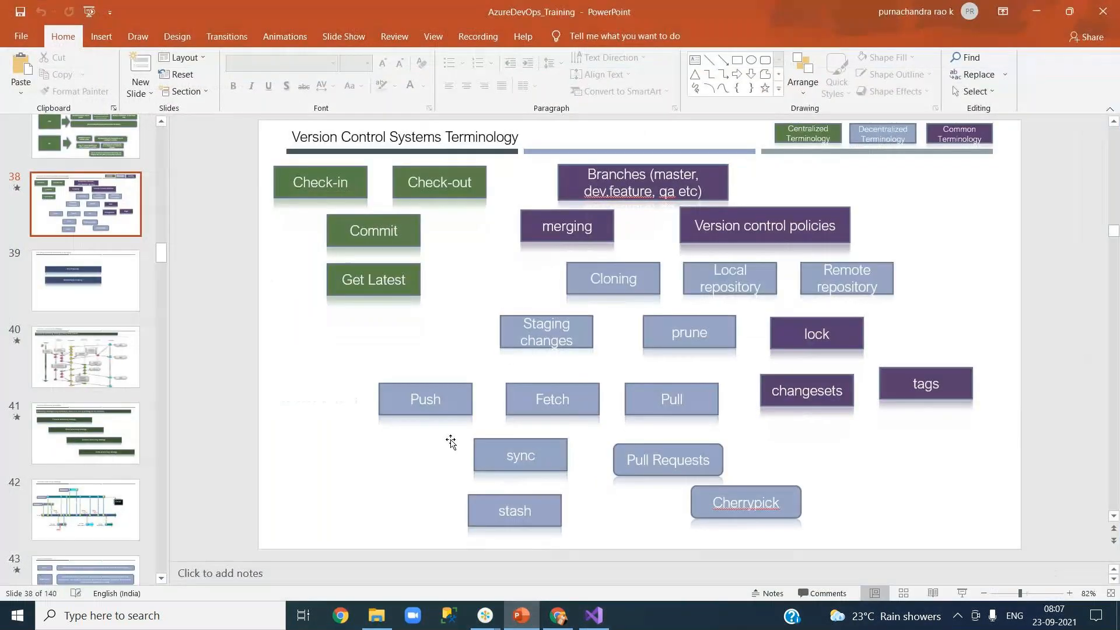
click(454, 403)
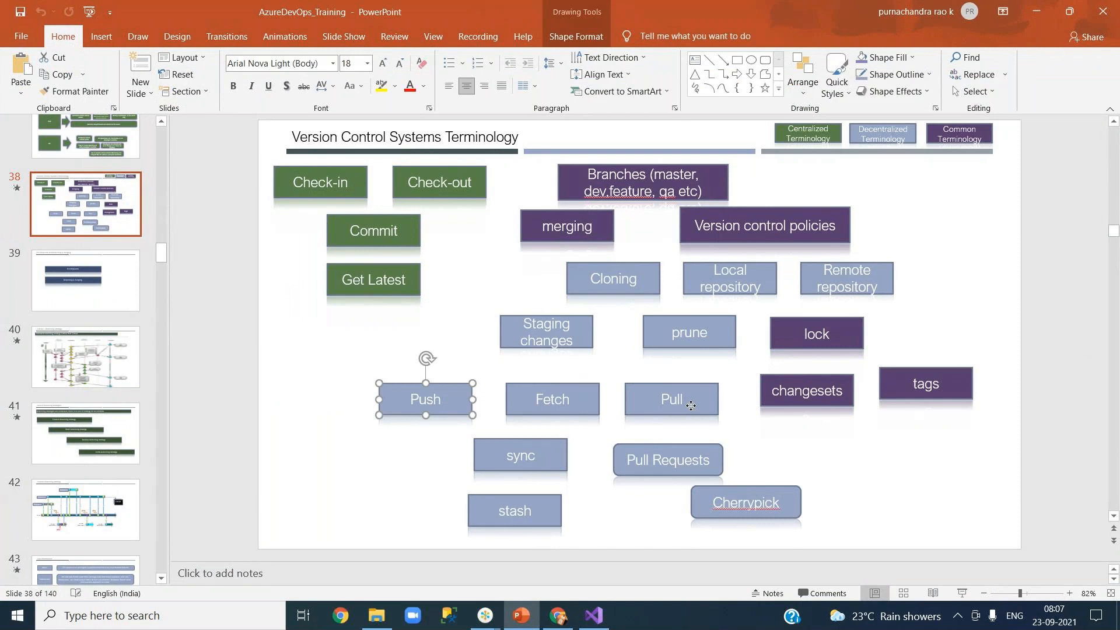
click(691, 406)
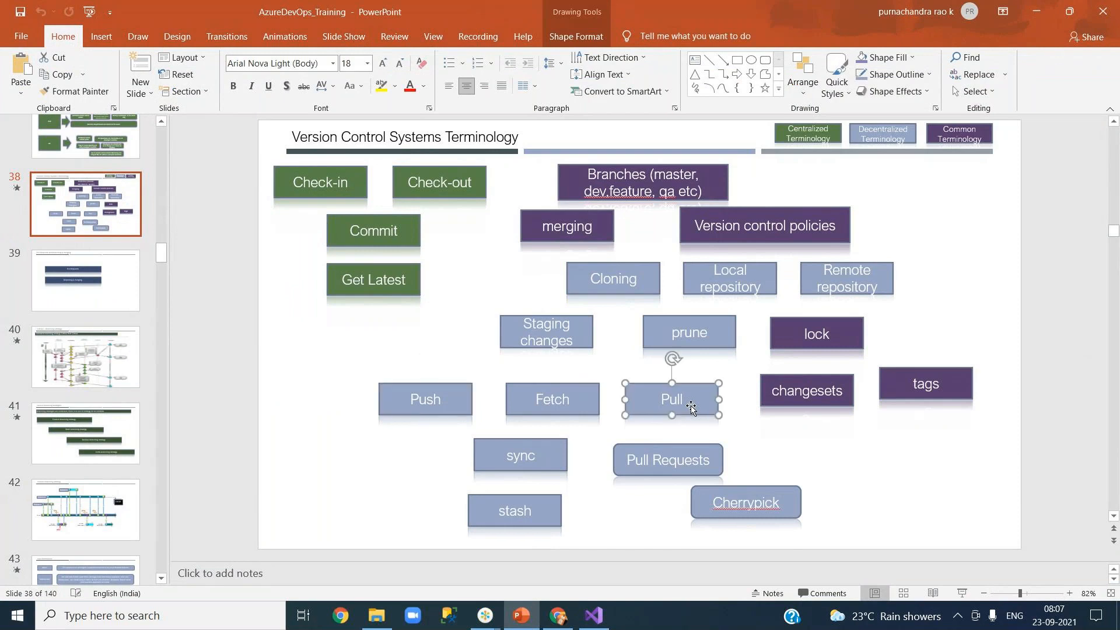
click(596, 401)
click(566, 456)
click(465, 400)
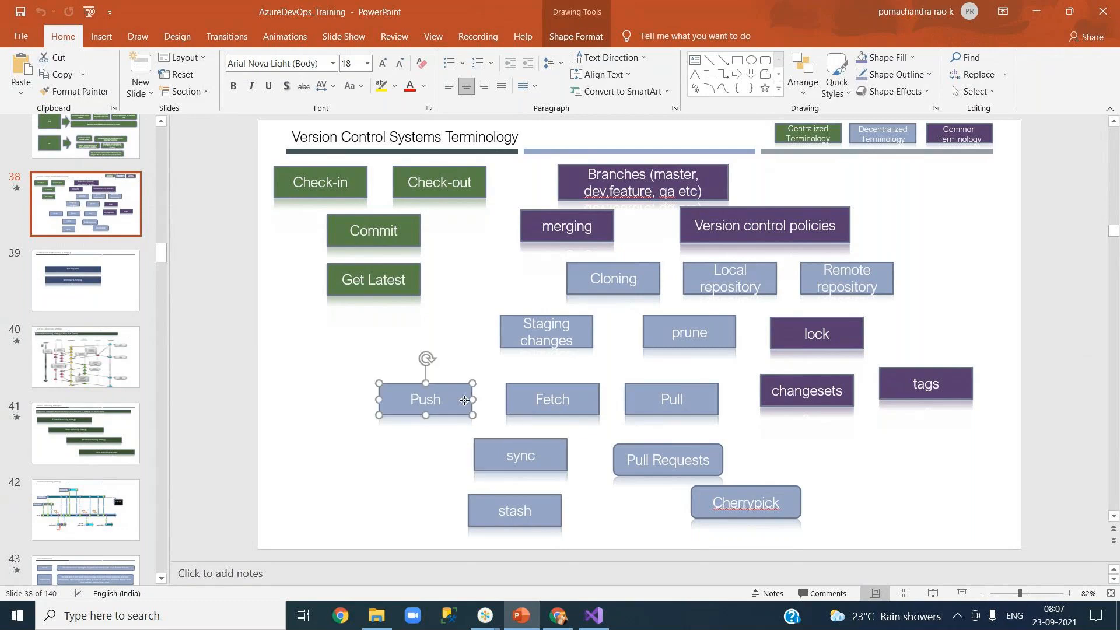
click(698, 403)
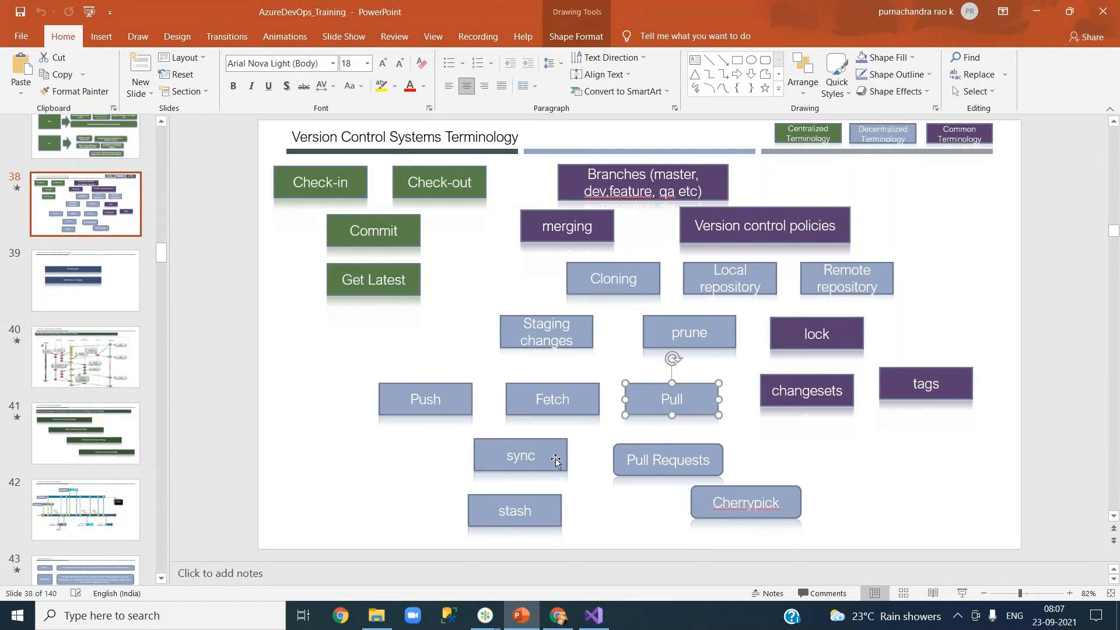
click(556, 461)
click(652, 285)
click(737, 284)
click(851, 281)
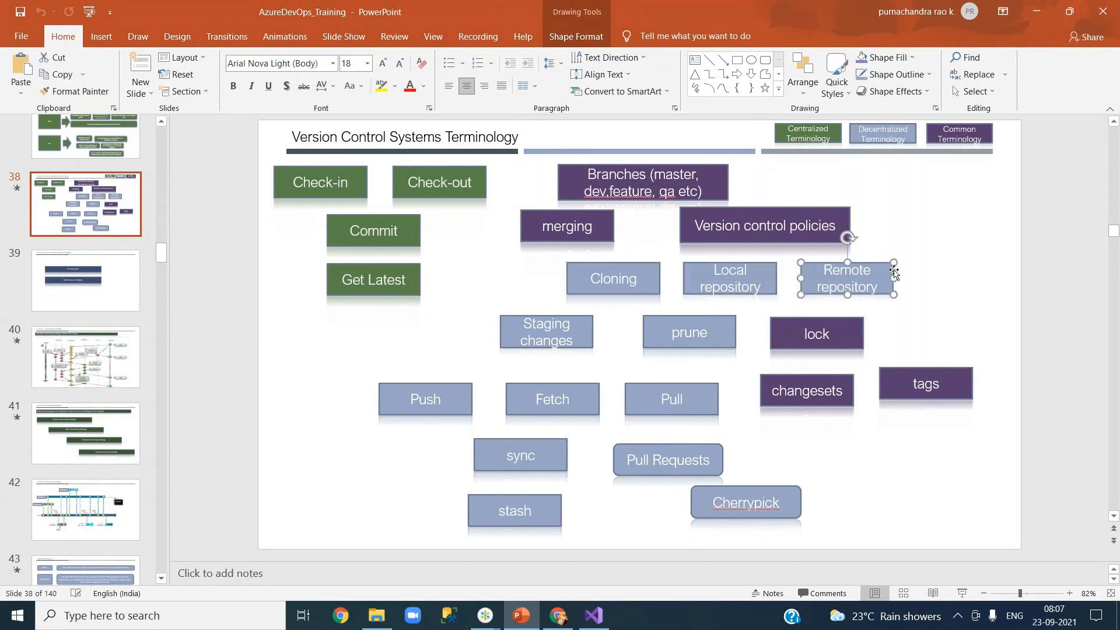
click(950, 442)
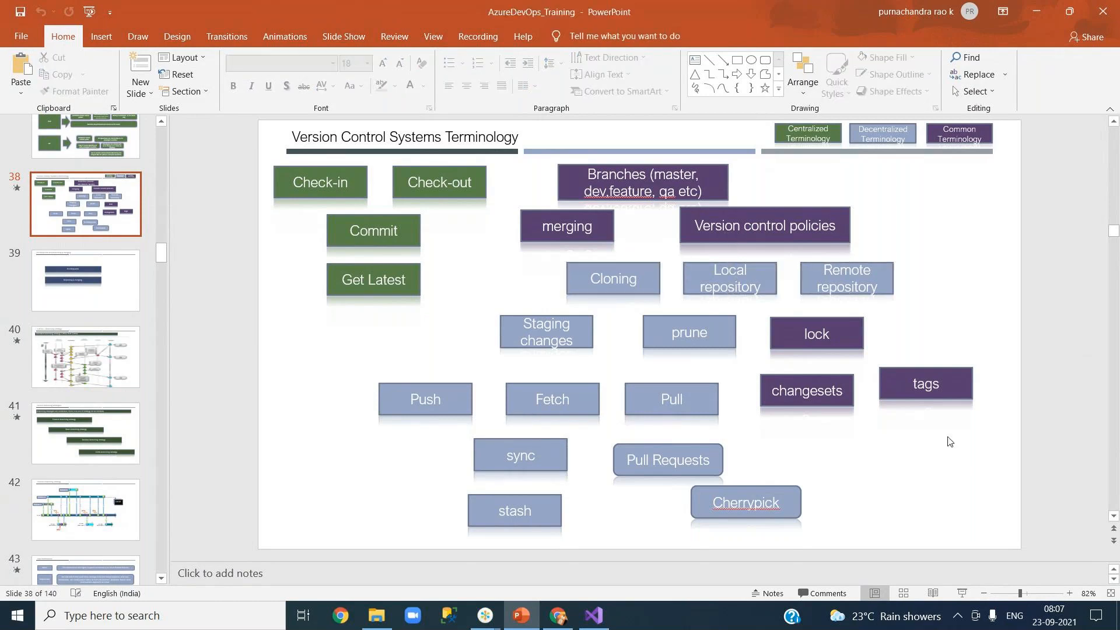
Step: Copy the Pull box below changesets and change its text to 'Revert'
click(708, 408)
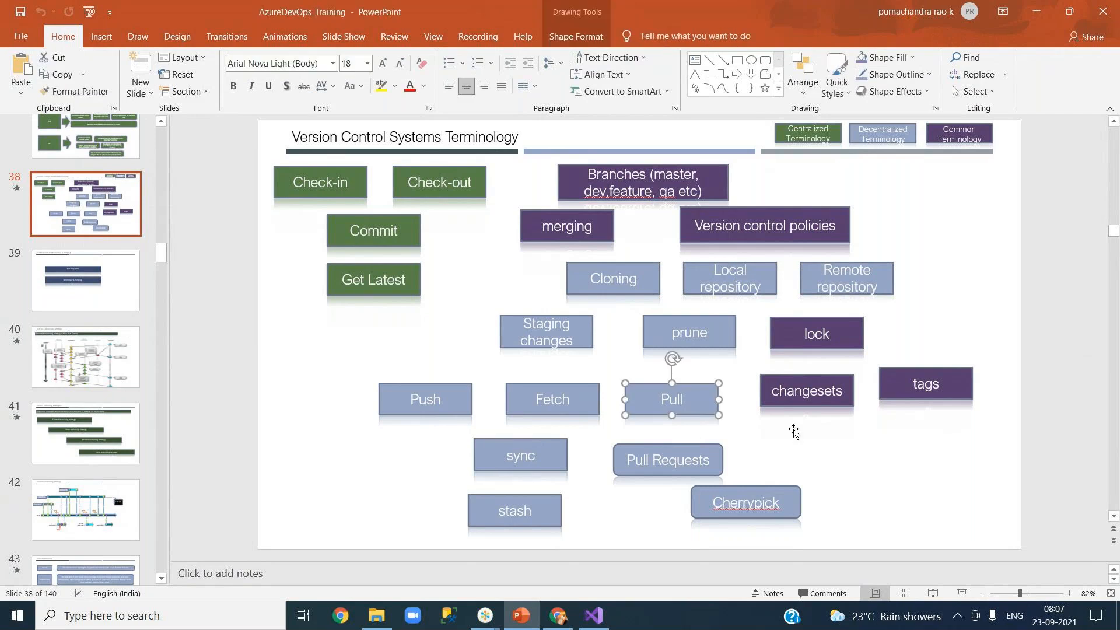
click(836, 441)
drag(707, 394, 852, 432)
double_click(828, 438)
text(Revert)
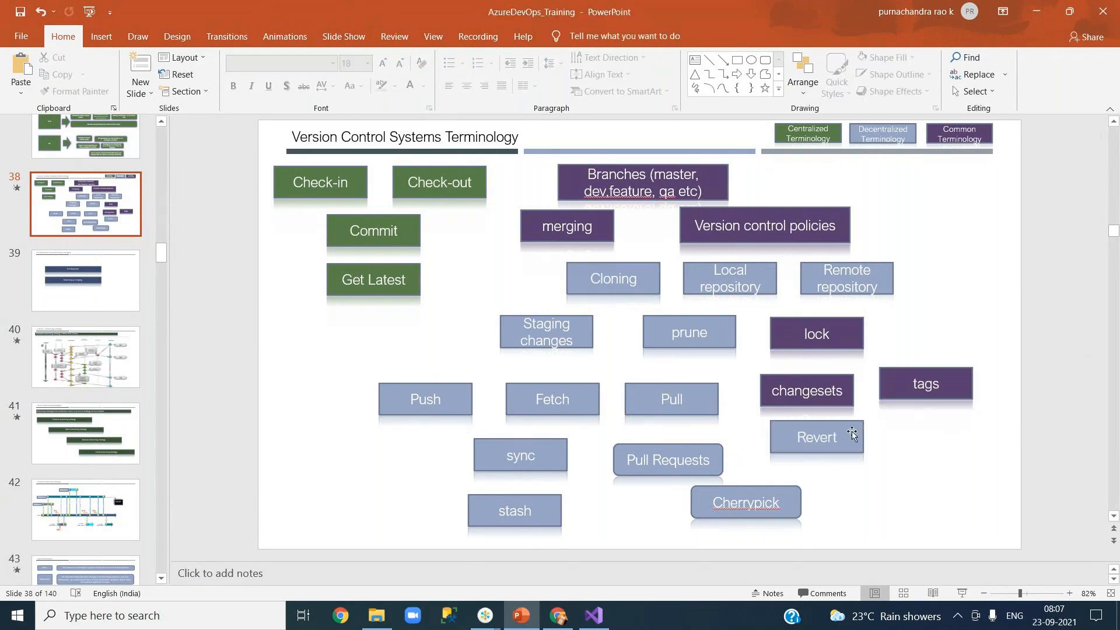